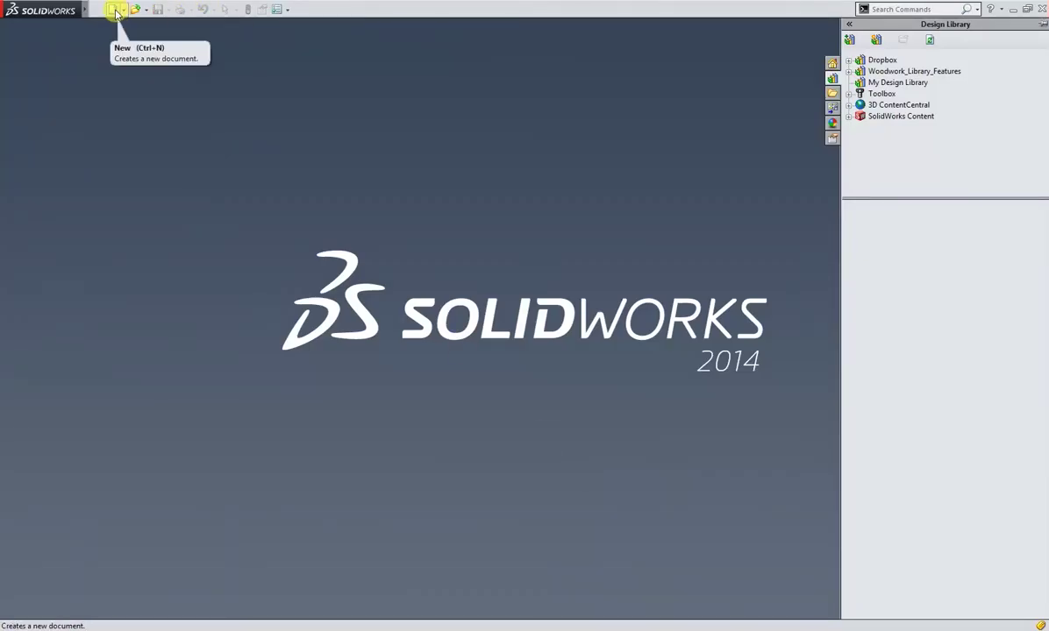
Step: Create a new blank part document from the default part template
{"action": "left_click", "coordinate": [113, 9]}
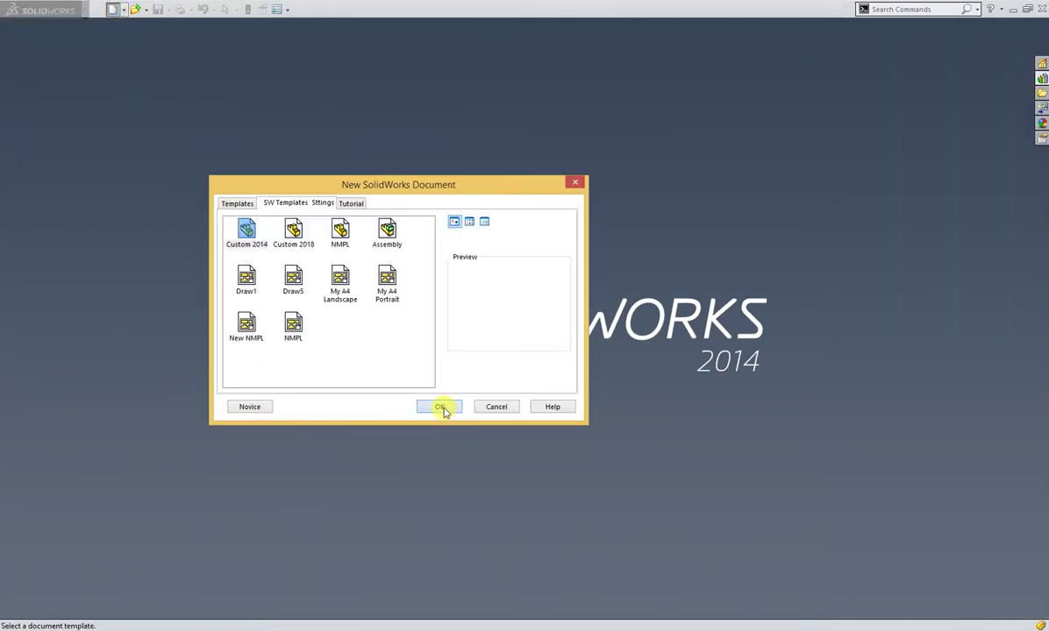
{"action": "left_click", "coordinate": [442, 407]}
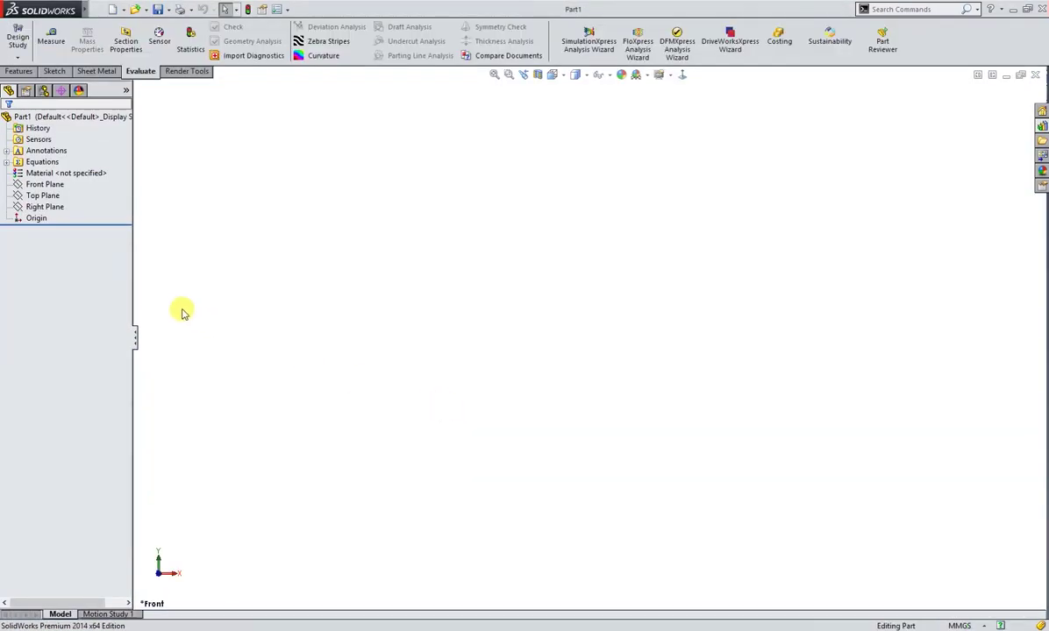
Step: Start a Front Plane sketch and draw two concentric circles at the origin
{"action": "left_click", "coordinate": [48, 184]}
{"action": "left_click", "coordinate": [82, 166]}
{"action": "right_click_drag", "start_coordinate": [265, 238], "coordinate": [300, 242]}
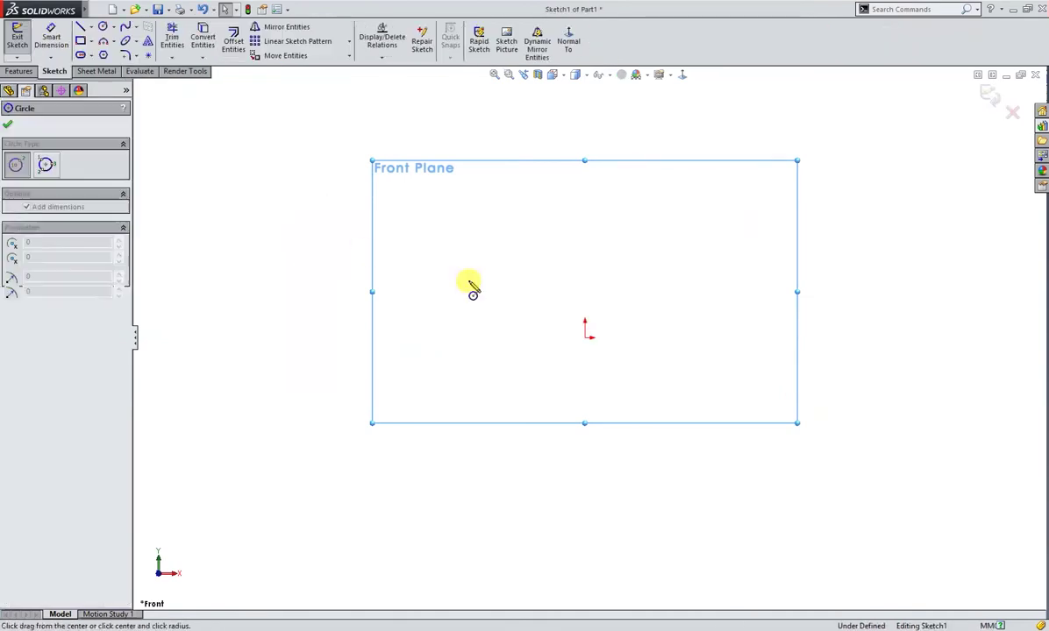
{"action": "left_click", "coordinate": [584, 336]}
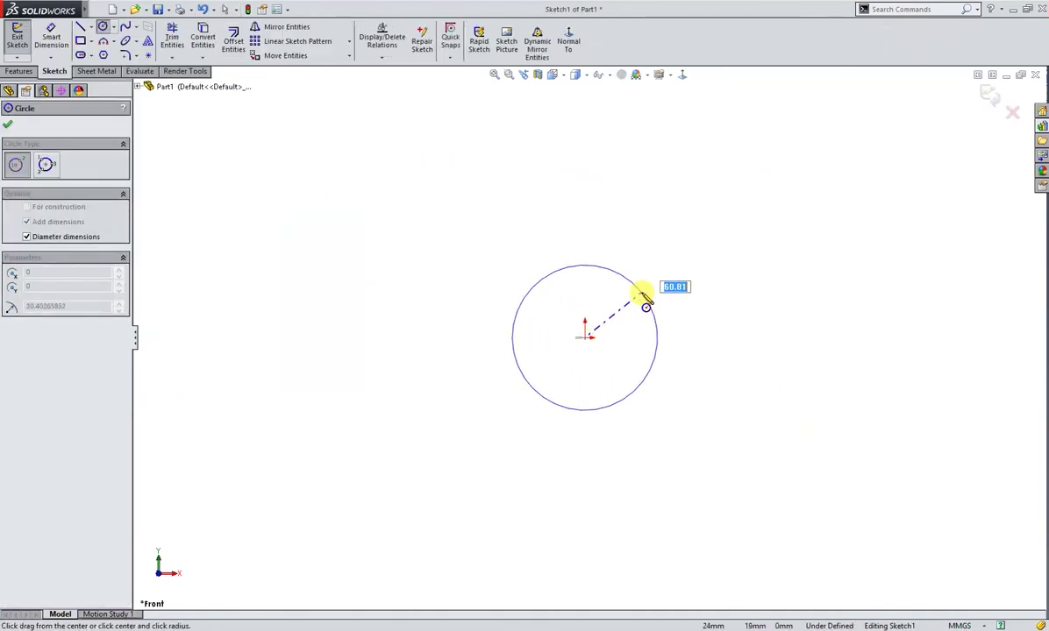
{"action": "left_click", "coordinate": [641, 314]}
{"action": "left_click", "coordinate": [585, 336]}
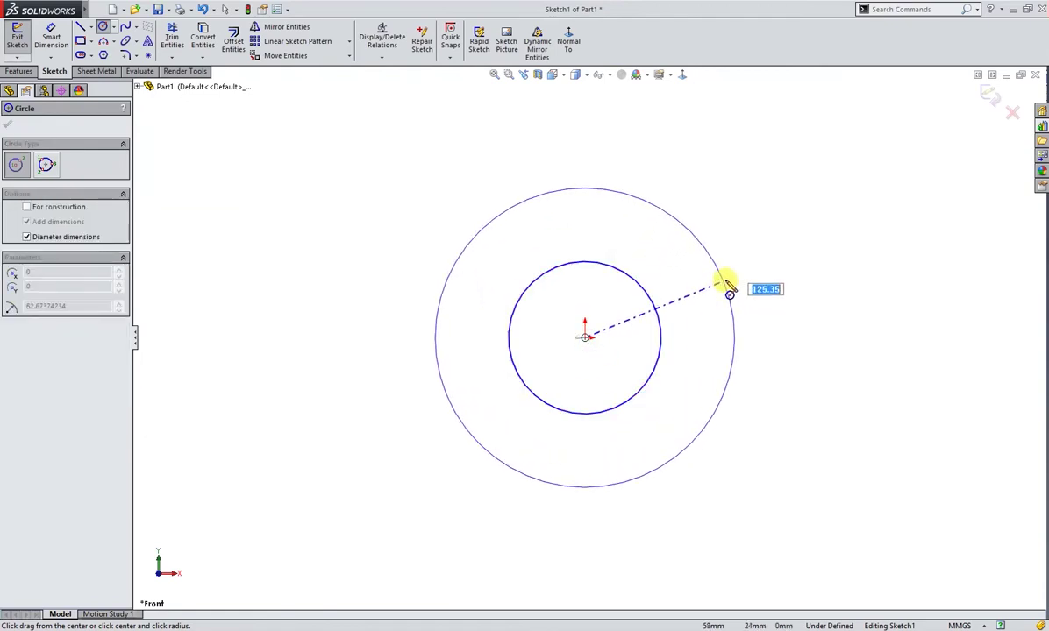
{"action": "left_click", "coordinate": [786, 265]}
Step: Dimension the inner circle to Ø55 mm and the outer circle to Ø200 mm
{"action": "right_click_drag", "start_coordinate": [825, 343], "coordinate": [824, 292]}
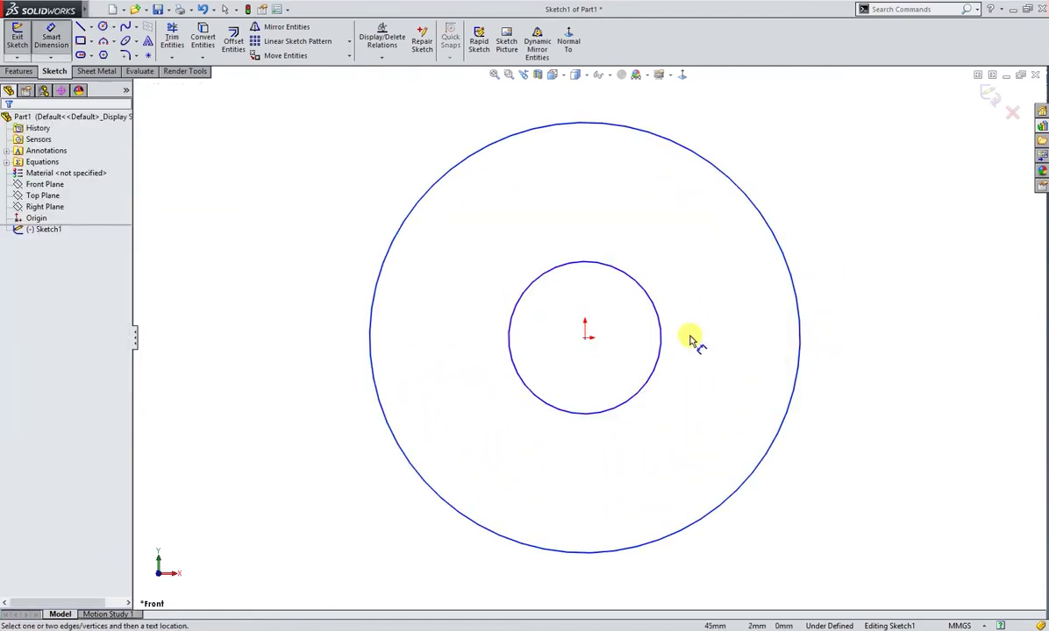
{"action": "left_click", "coordinate": [663, 365]}
{"action": "left_click", "coordinate": [702, 374]}
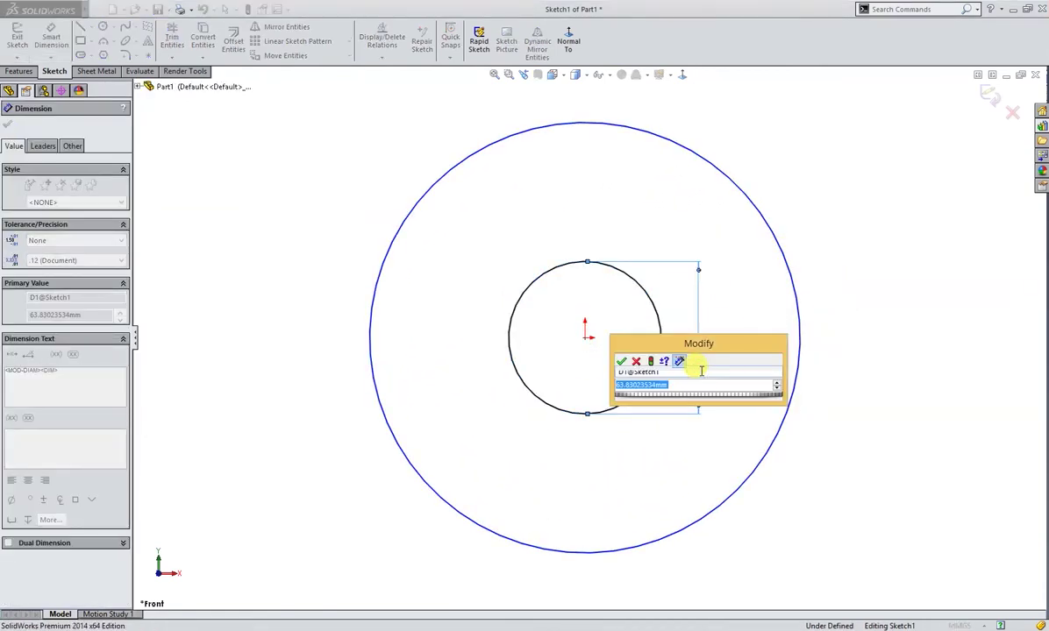
{"action": "type", "text": "55"}
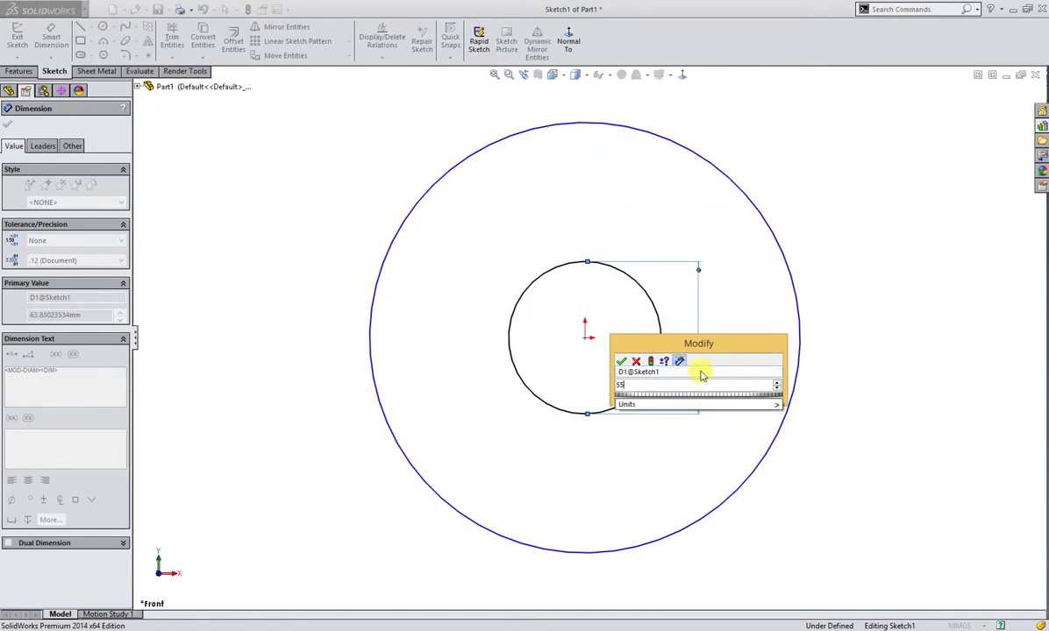
{"action": "key", "text": "Return"}
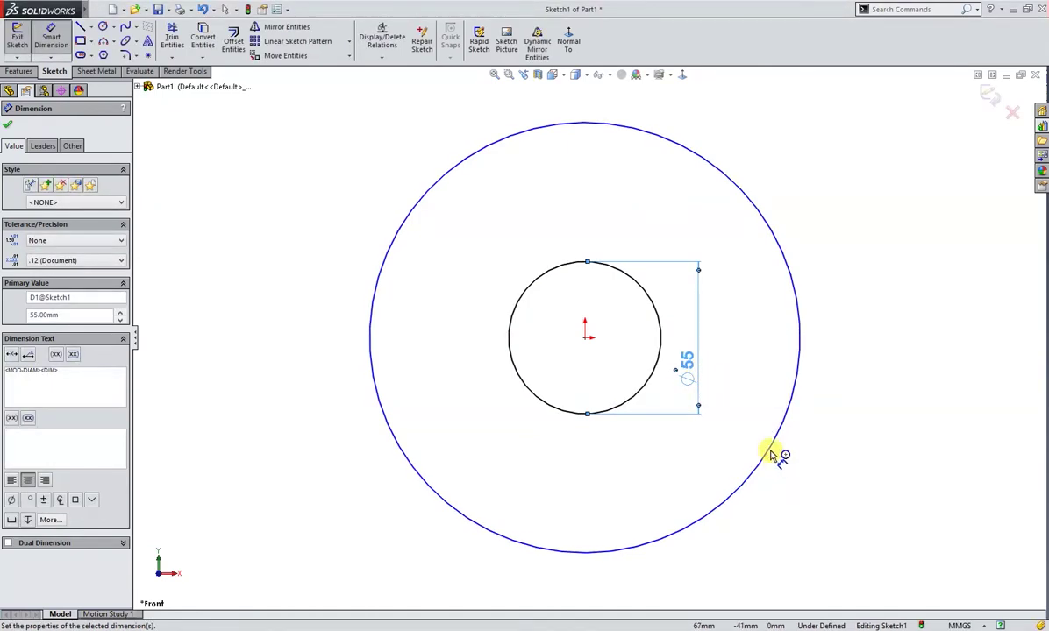
{"action": "left_click", "coordinate": [771, 454]}
{"action": "left_click", "coordinate": [808, 447]}
{"action": "type", "text": "200"}
{"action": "key", "text": "Return"}
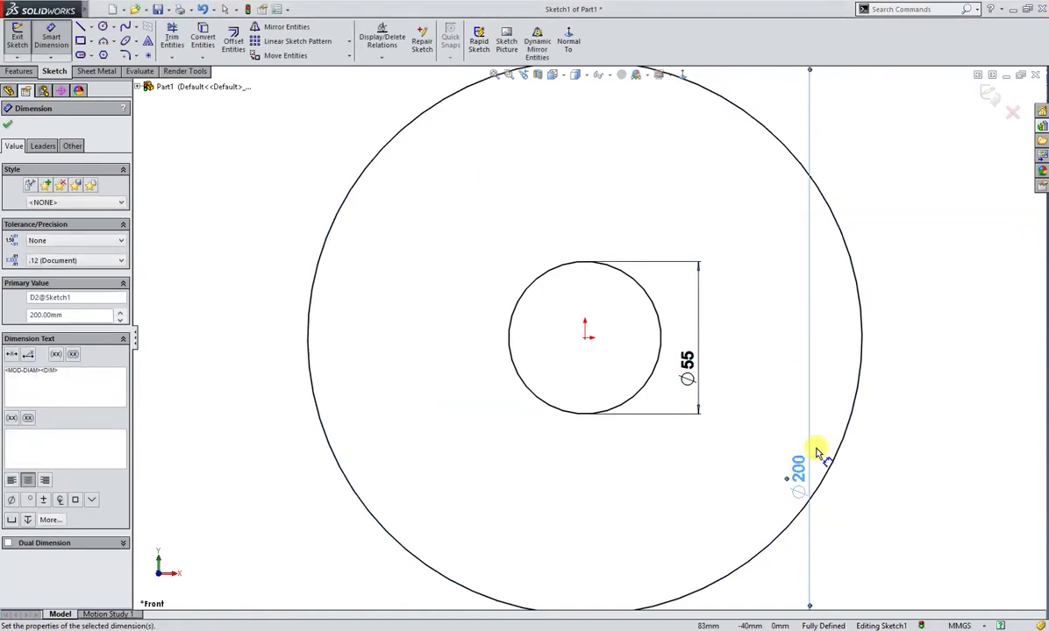
{"action": "key", "text": "s"}
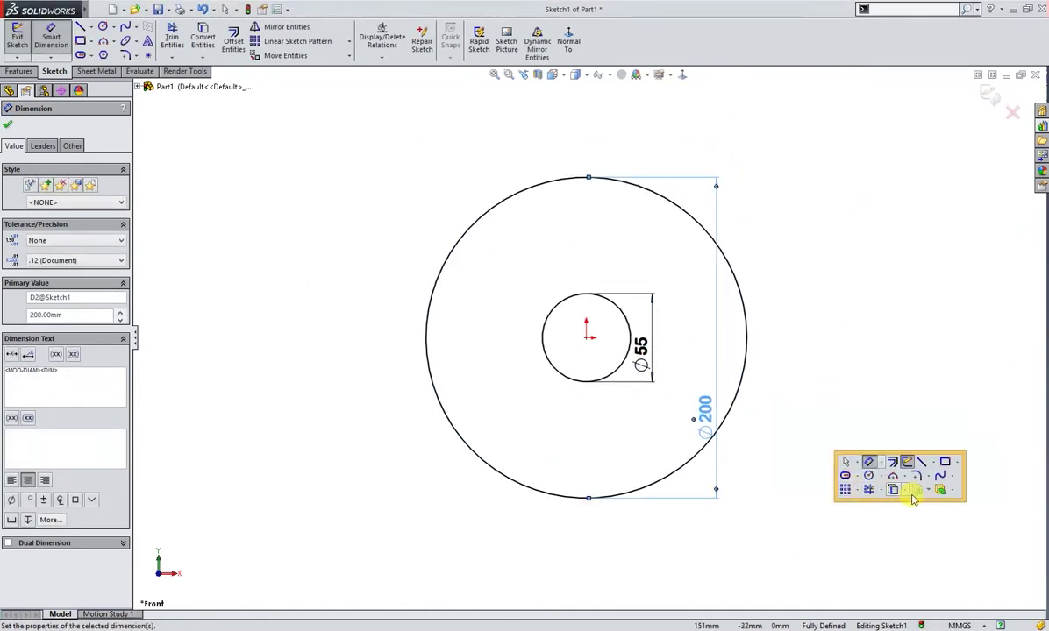
Step: Extrude the two-circle sketch 75 mm Blind into a disc with a bore
{"action": "left_click", "coordinate": [938, 489]}
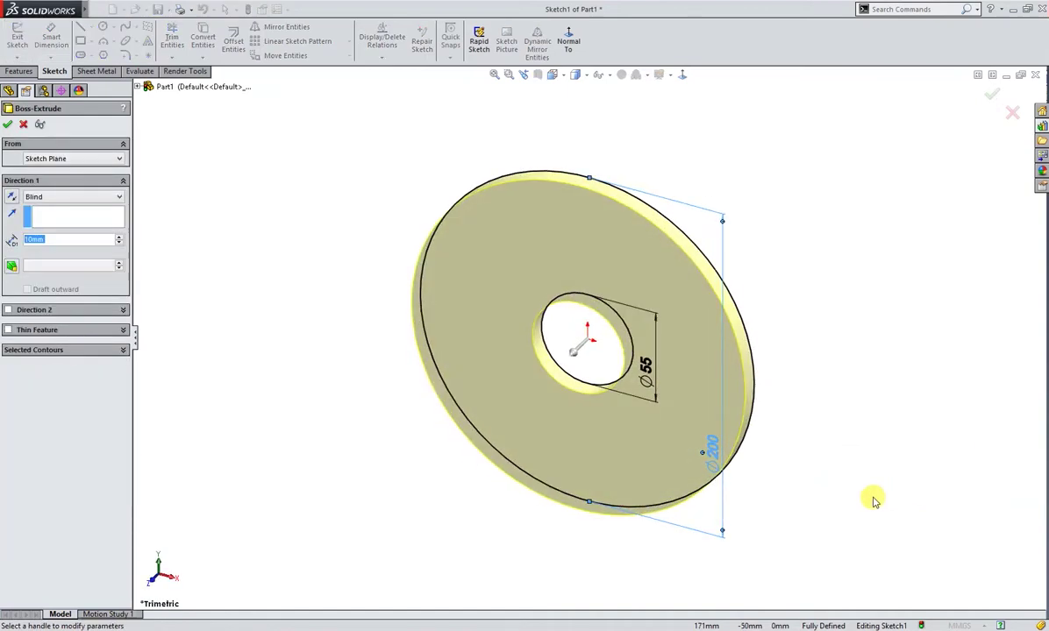
{"action": "type", "text": "7"}
{"action": "key", "text": "Return"}
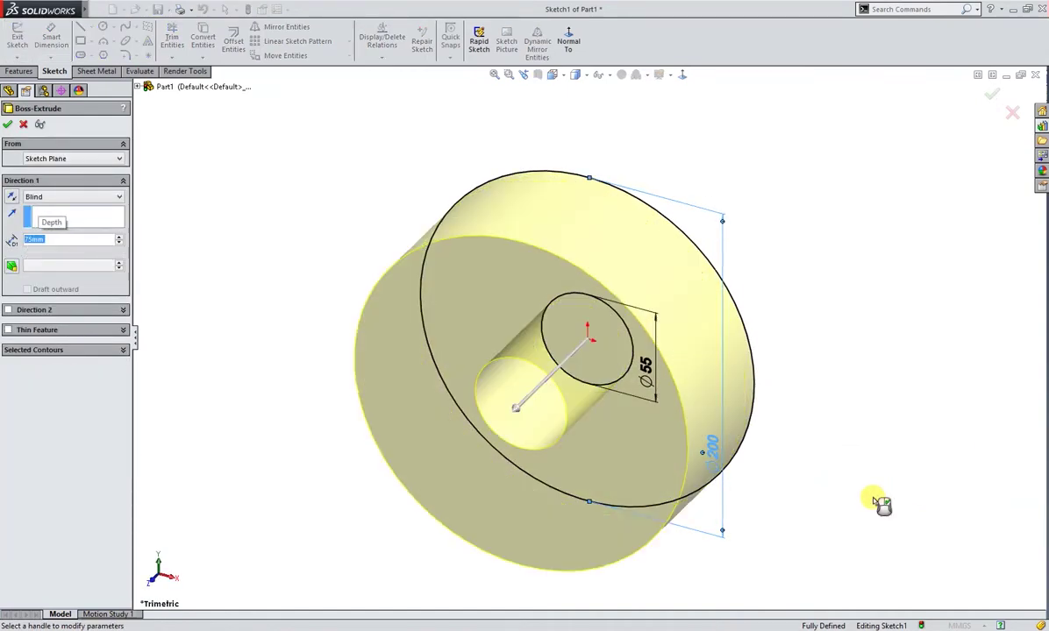
{"action": "left_click", "coordinate": [8, 124]}
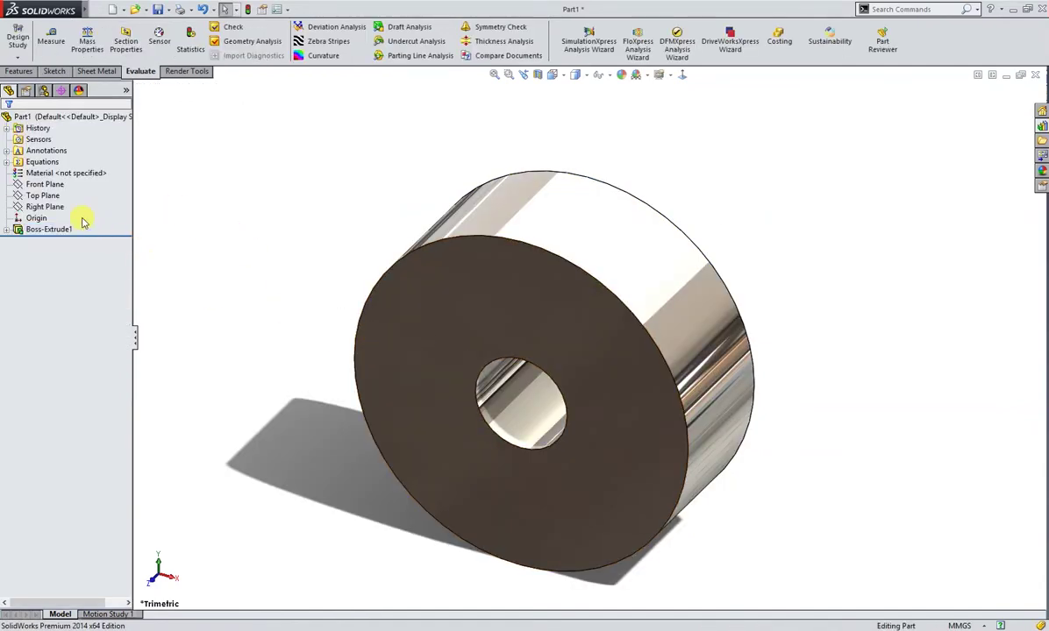
Step: Start a Top Plane sketch and draw the lower-left steps of the outline from the bottom edge
{"action": "left_click", "coordinate": [50, 201]}
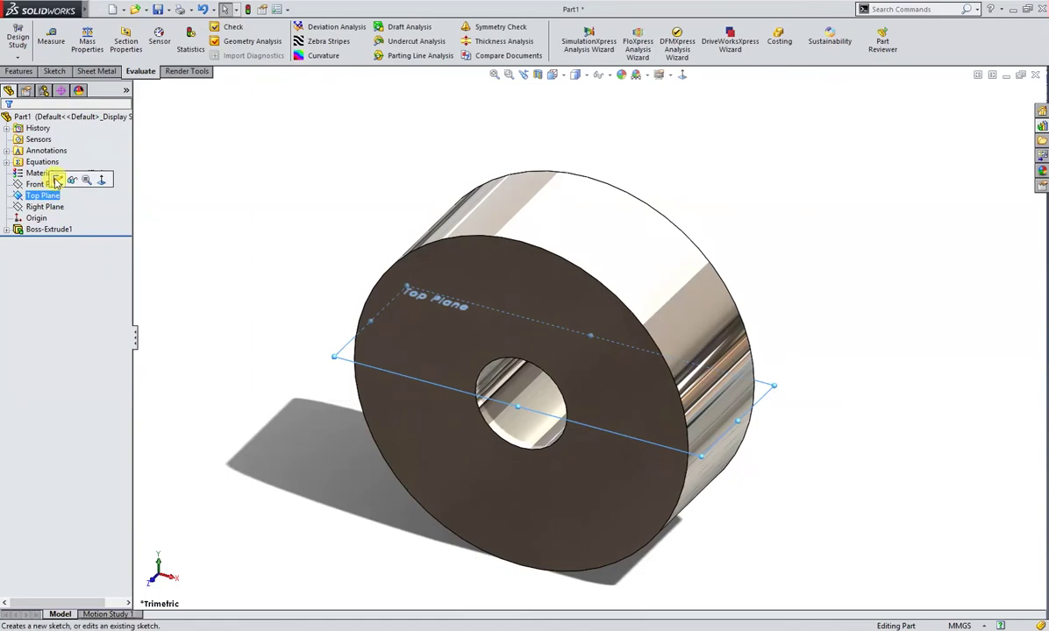
{"action": "left_click", "coordinate": [56, 180]}
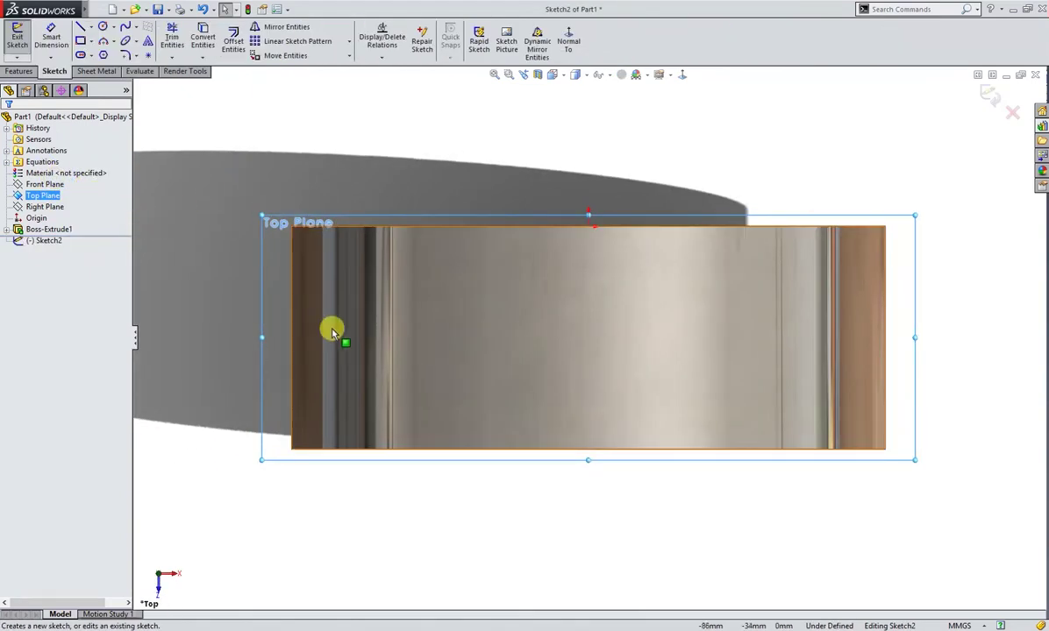
{"action": "right_click_drag", "start_coordinate": [258, 158], "coordinate": [233, 189]}
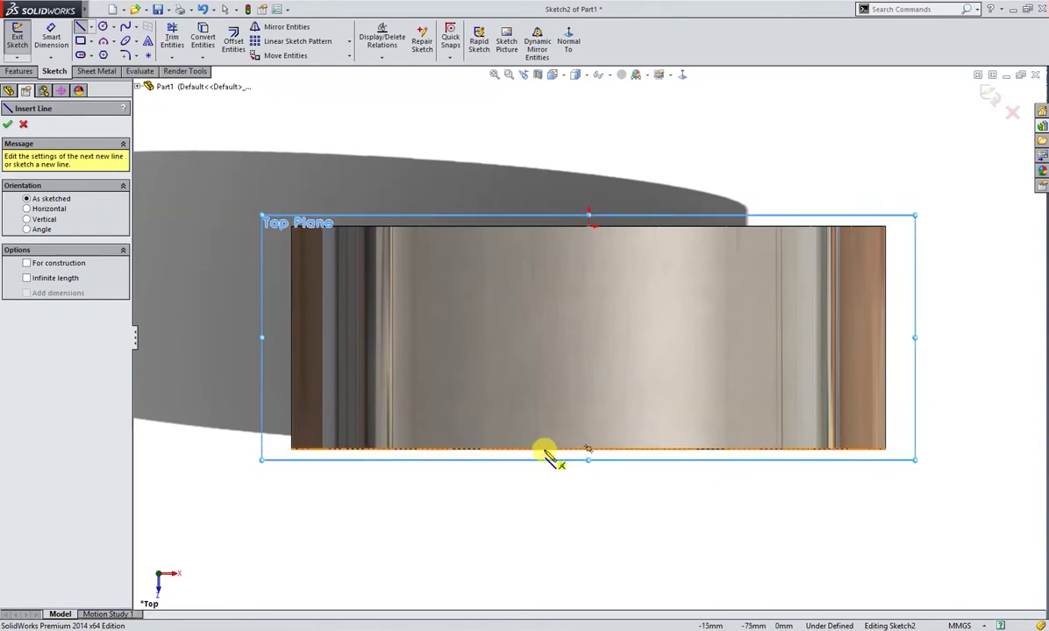
{"action": "left_click", "coordinate": [544, 450]}
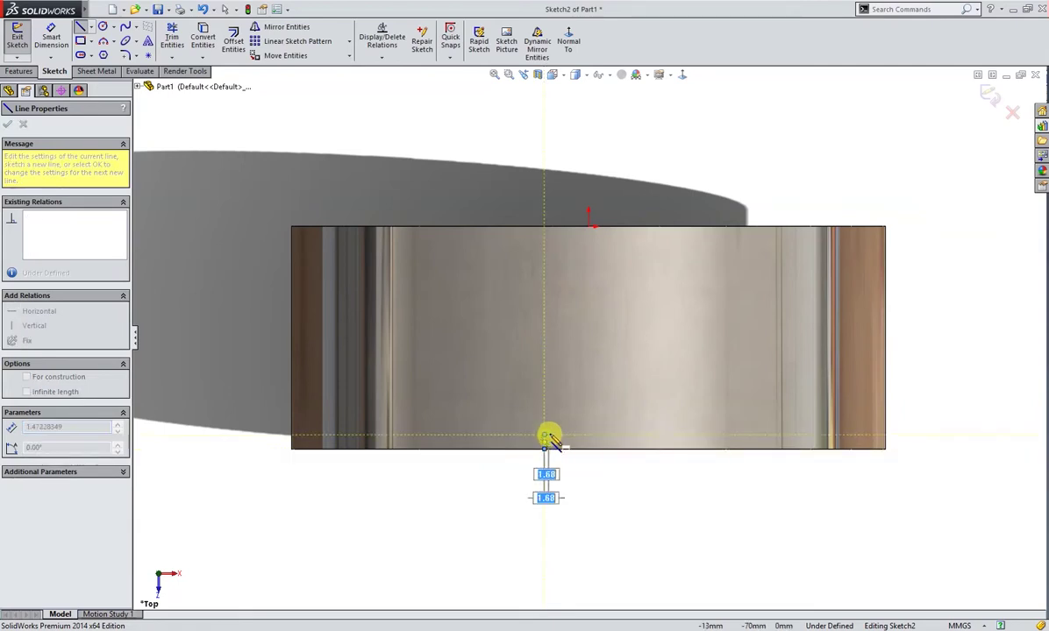
{"action": "left_click", "coordinate": [554, 437]}
{"action": "left_click", "coordinate": [555, 414]}
{"action": "left_click", "coordinate": [545, 412]}
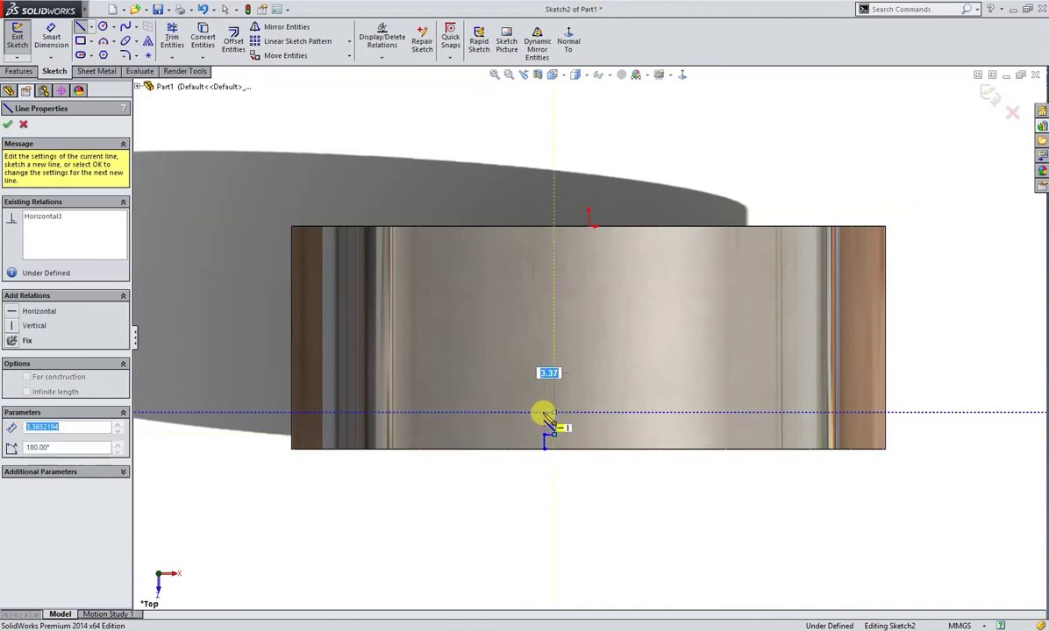
Step: Complete the stepped outline's tall left side, top edge and right-side steps
{"action": "left_click", "coordinate": [545, 391]}
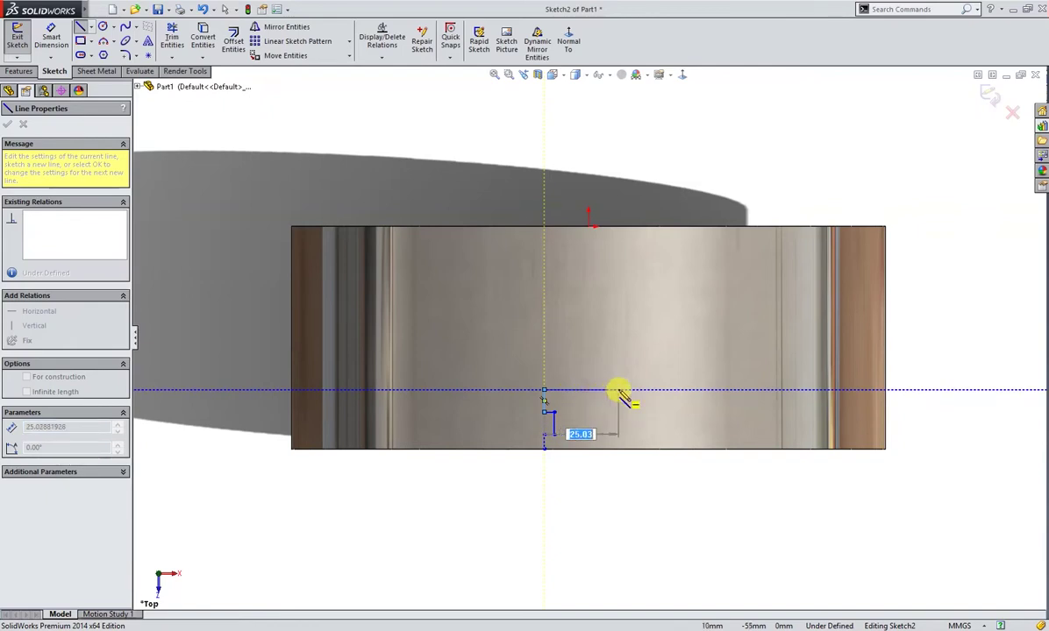
{"action": "left_click", "coordinate": [618, 390]}
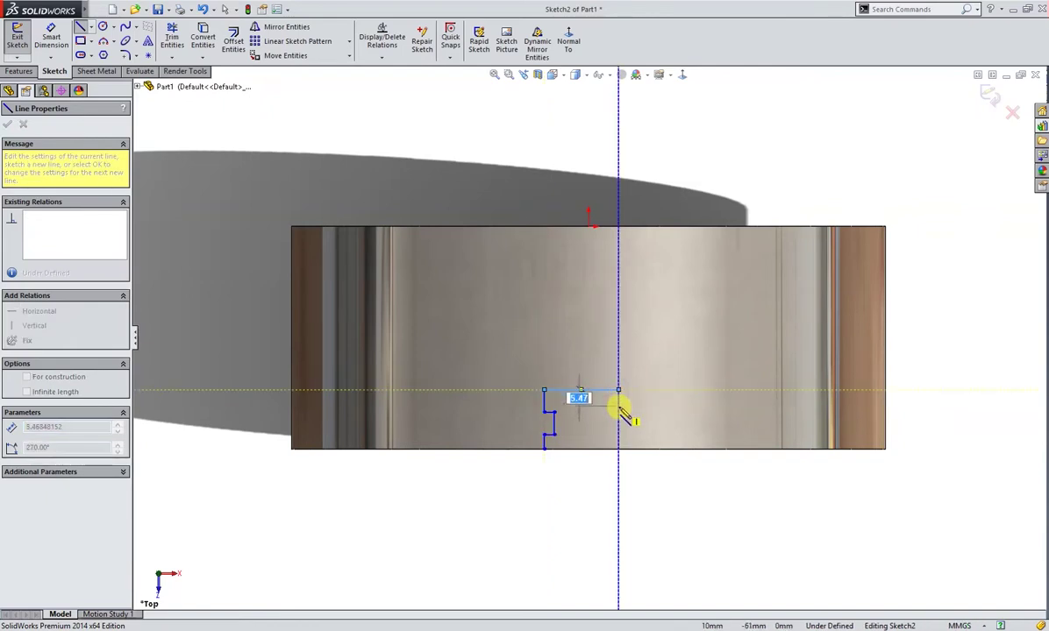
{"action": "left_click", "coordinate": [618, 412]}
{"action": "left_click", "coordinate": [605, 412]}
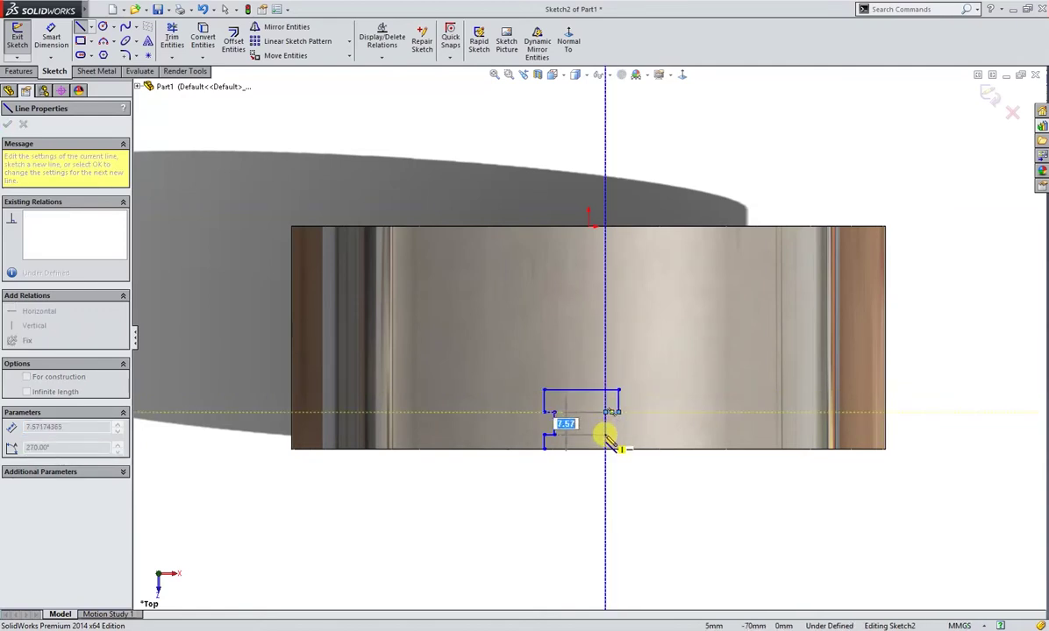
{"action": "left_click", "coordinate": [605, 434]}
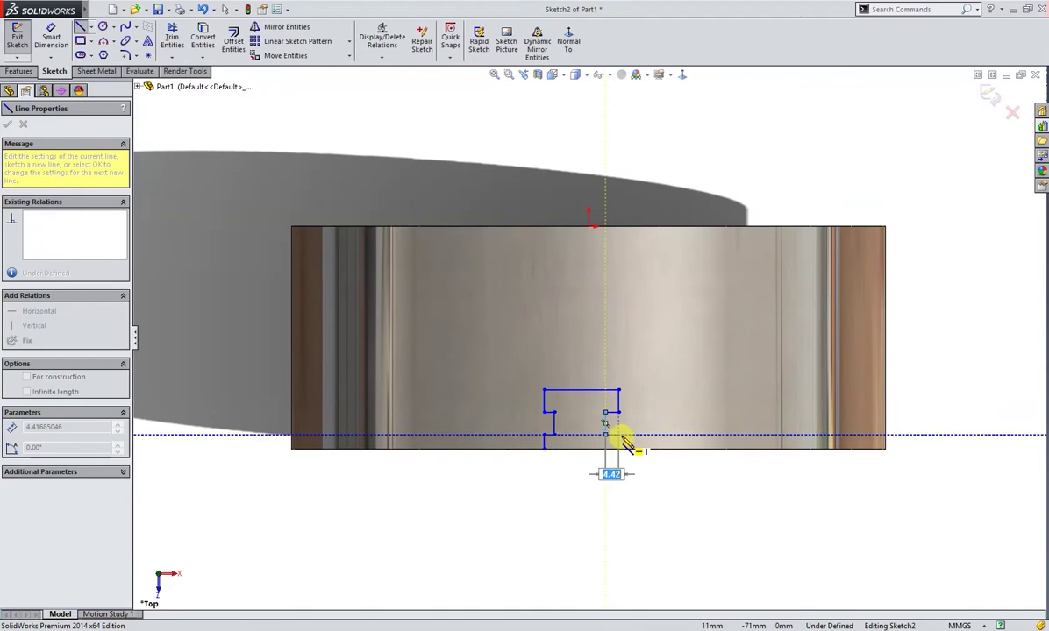
{"action": "left_click", "coordinate": [618, 436]}
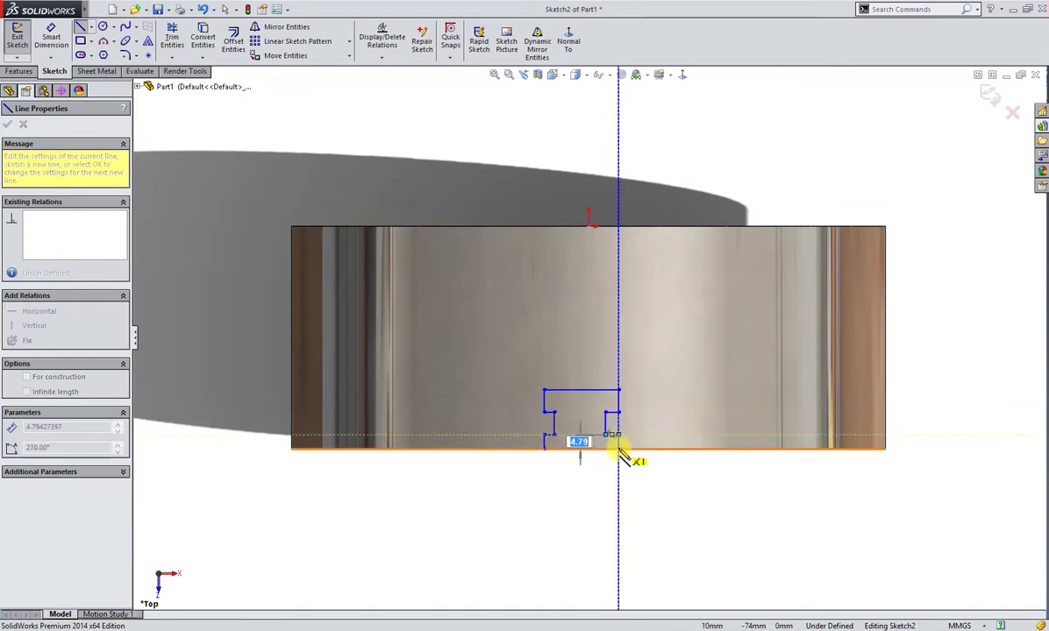
{"action": "key", "text": "Escape"}
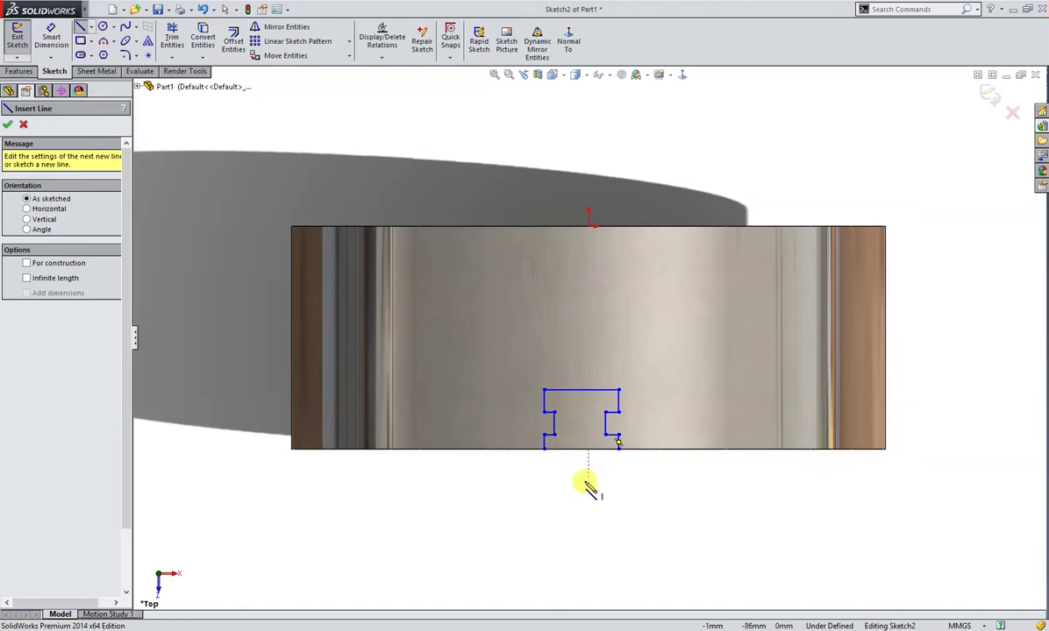
Step: Draw a vertical centerline through the profile and mirror the profile lines across it
{"action": "right_click_drag", "start_coordinate": [579, 496], "coordinate": [605, 469]}
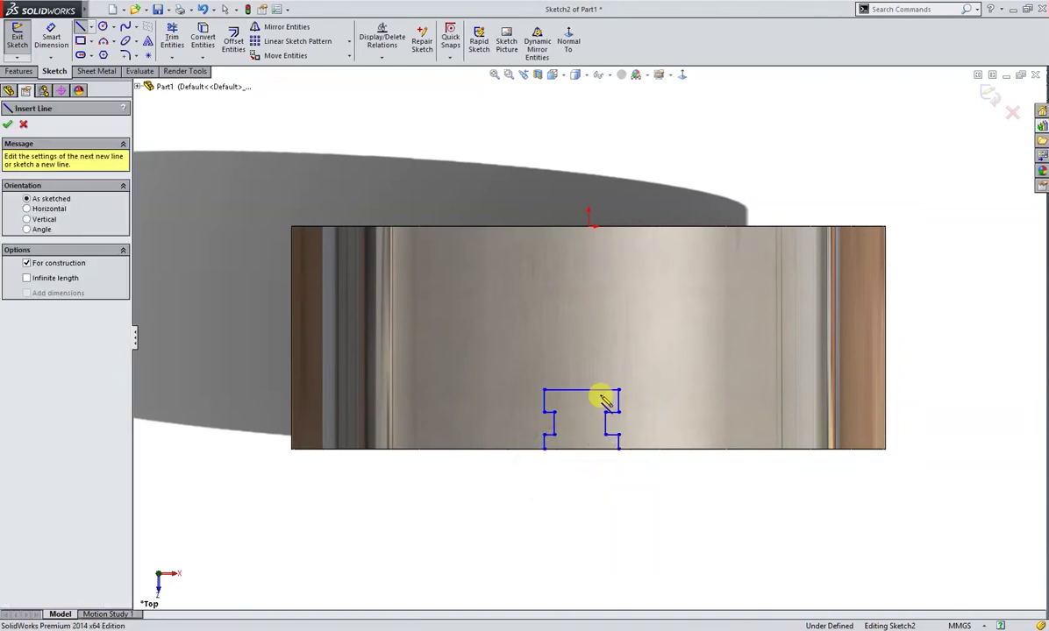
{"action": "left_click", "coordinate": [589, 226]}
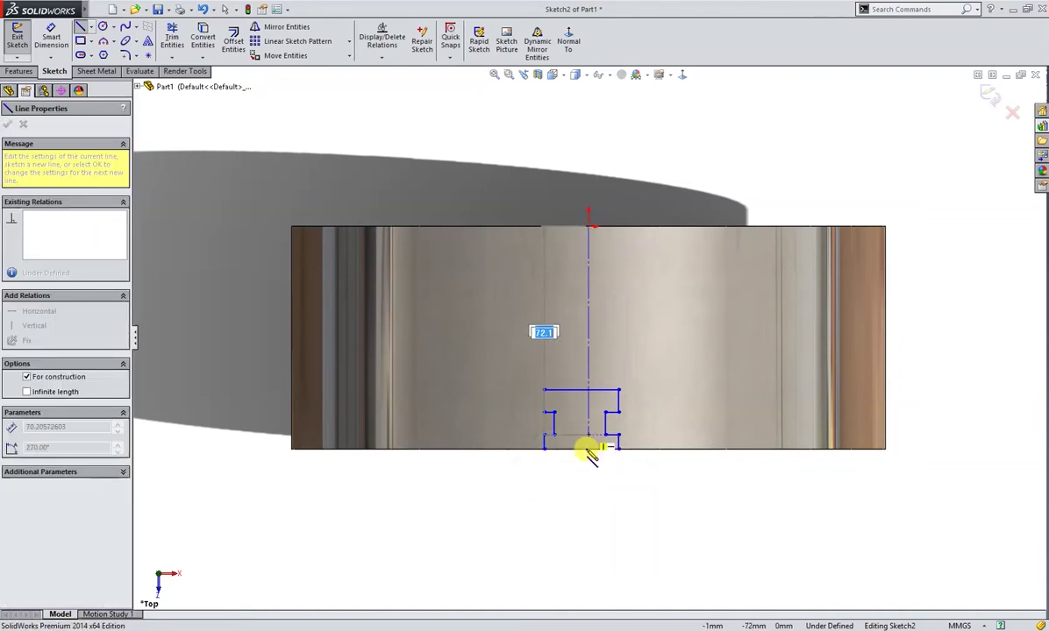
{"action": "left_click", "coordinate": [588, 495]}
{"action": "key", "text": "Escape"}
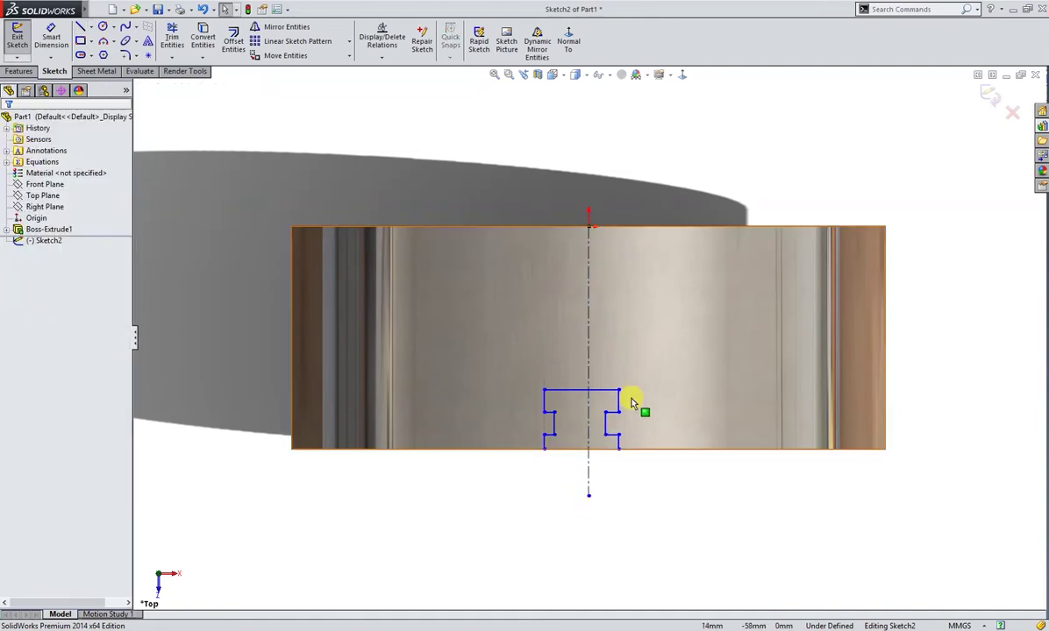
{"action": "left_click_drag", "start_coordinate": [523, 411], "coordinate": [525, 407]}
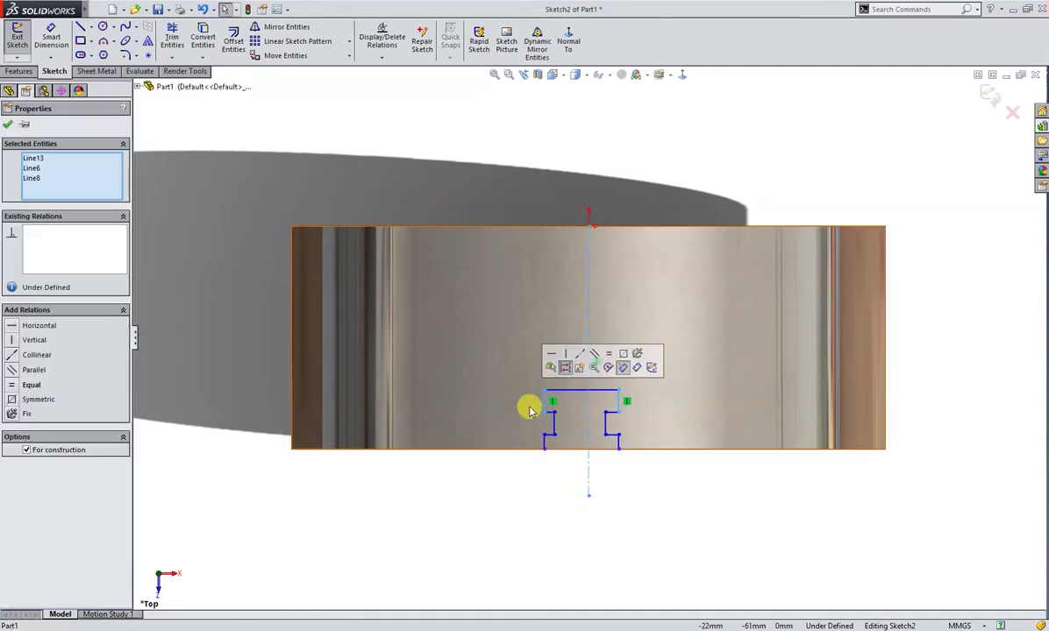
{"action": "left_click", "coordinate": [627, 356]}
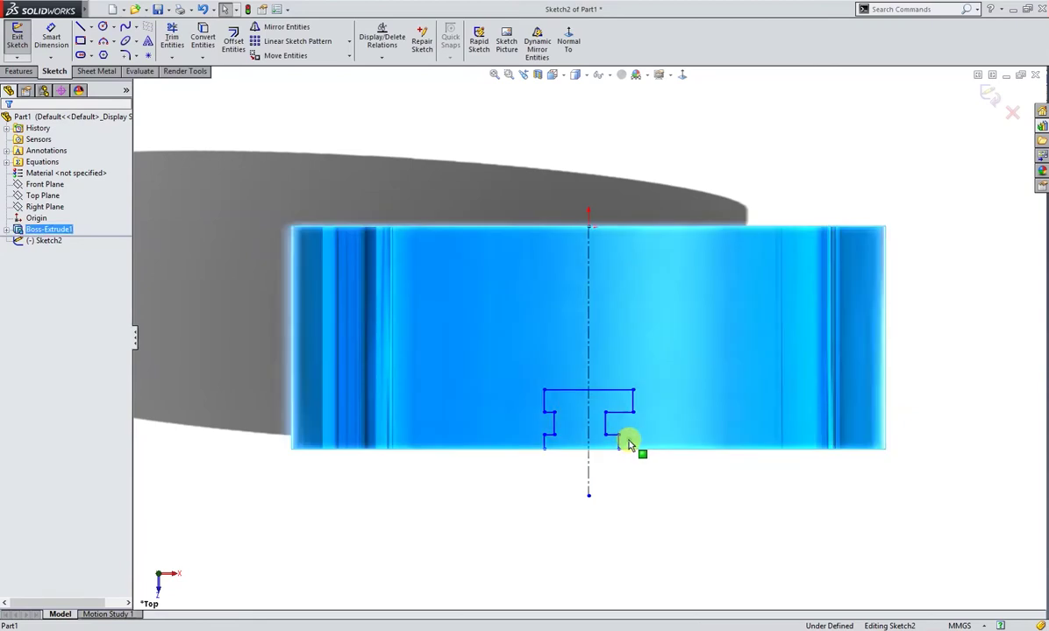
Step: Make the lower notch lines symmetric about the centerline
{"action": "left_click", "coordinate": [543, 442]}
{"action": "left_click", "coordinate": [618, 441], "text": "ctrl"}
{"action": "left_click", "coordinate": [587, 430], "text": "ctrl"}
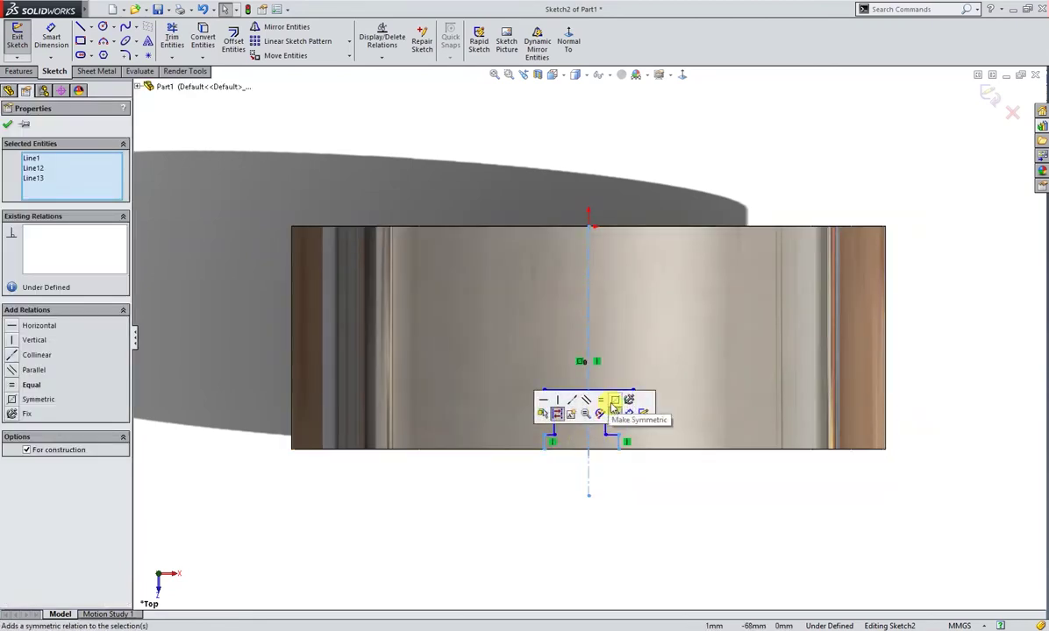
{"action": "left_click", "coordinate": [613, 403]}
{"action": "left_click", "coordinate": [625, 479]}
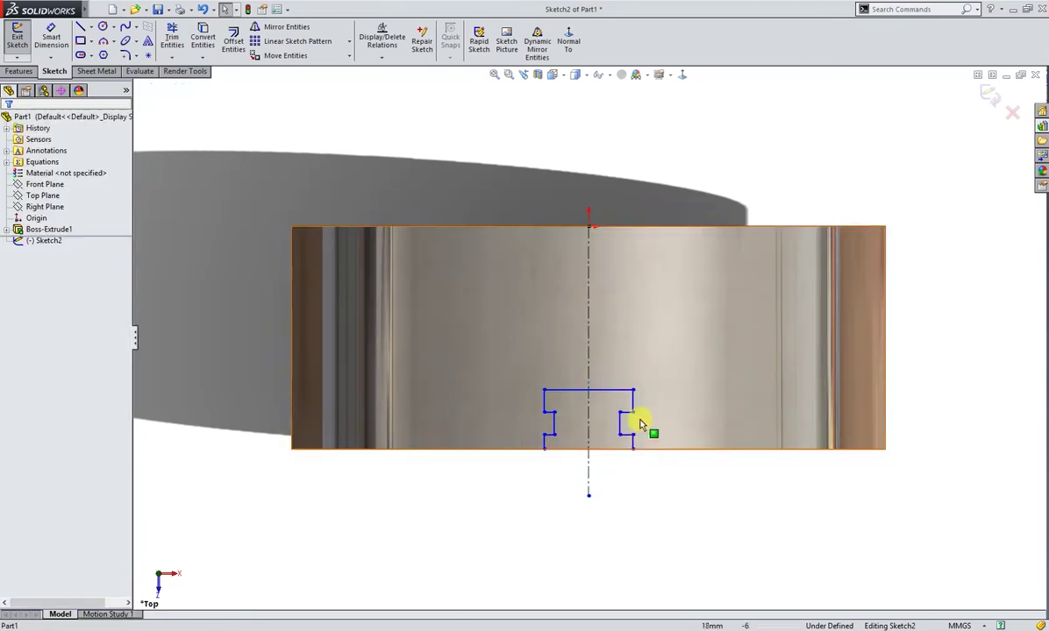
Step: Make the right-side and left-side notch lines collinear with their counterparts
{"action": "left_click", "coordinate": [633, 408]}
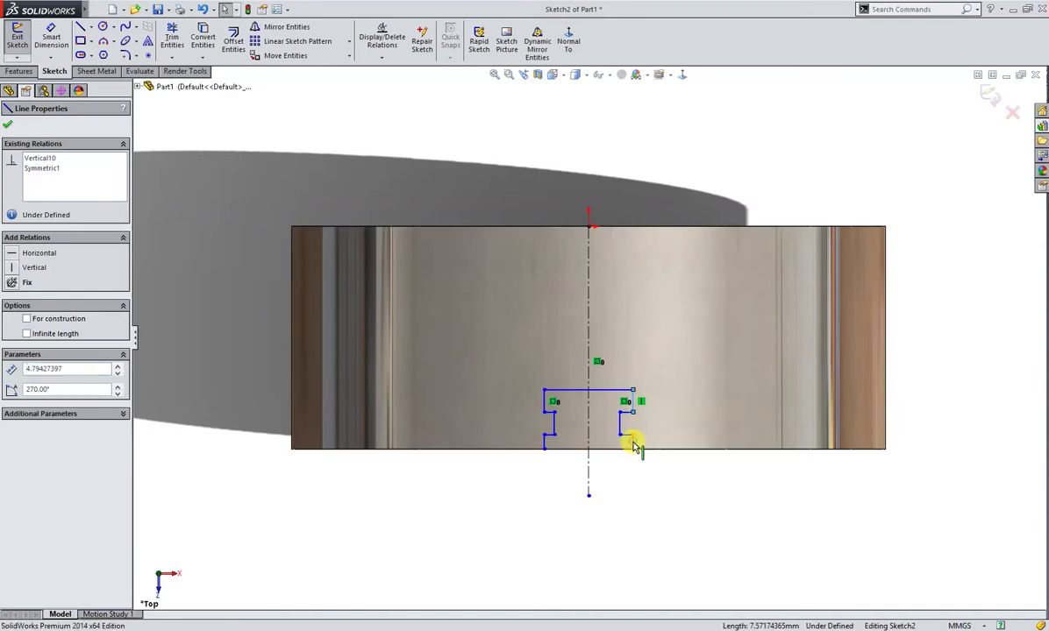
{"action": "left_click", "coordinate": [634, 445], "text": "ctrl"}
{"action": "left_click", "coordinate": [689, 403]}
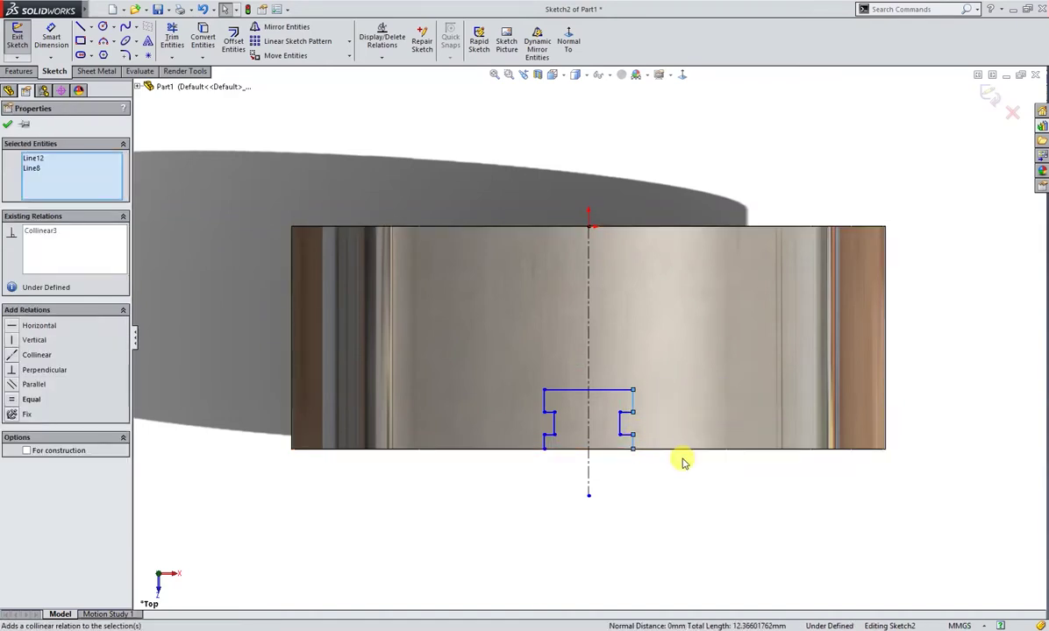
{"action": "left_click", "coordinate": [544, 441]}
{"action": "left_click", "coordinate": [544, 405], "text": "ctrl"}
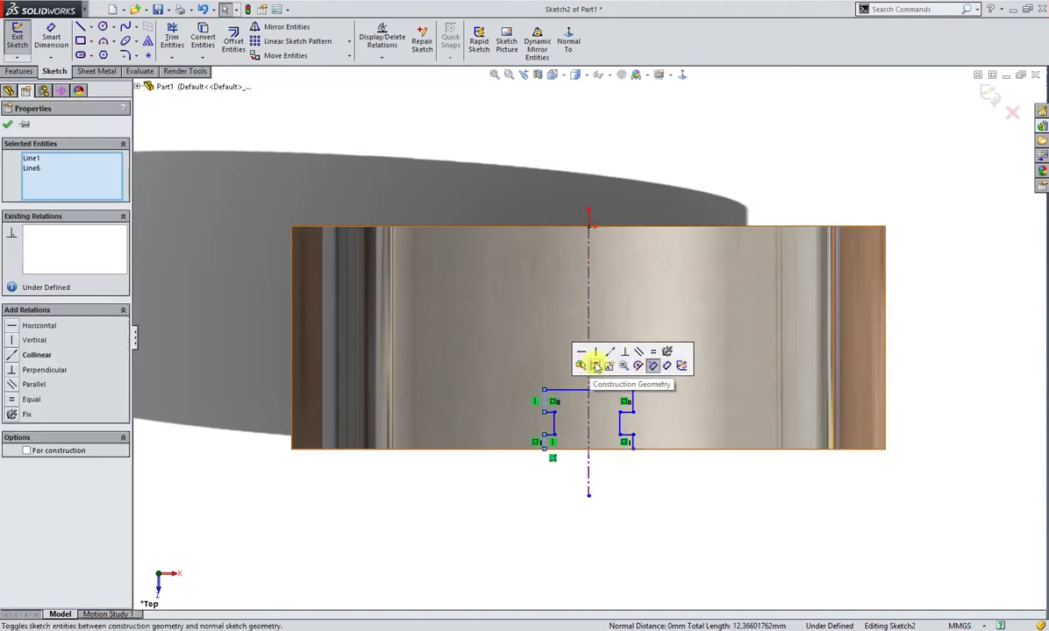
{"action": "left_click", "coordinate": [611, 352]}
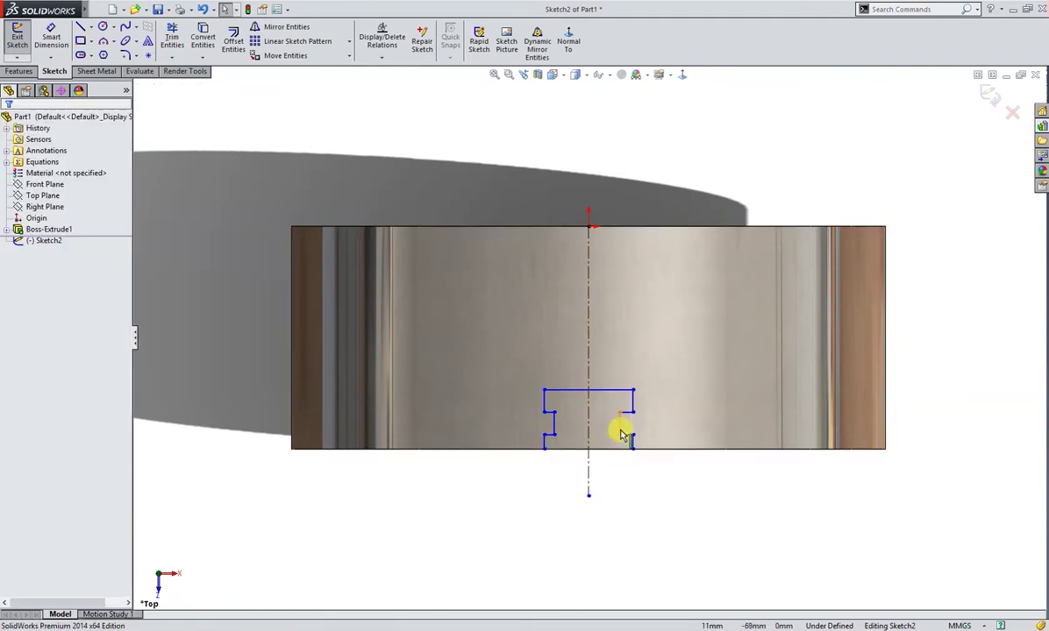
{"action": "left_click", "coordinate": [620, 434]}
{"action": "left_click", "coordinate": [654, 433]}
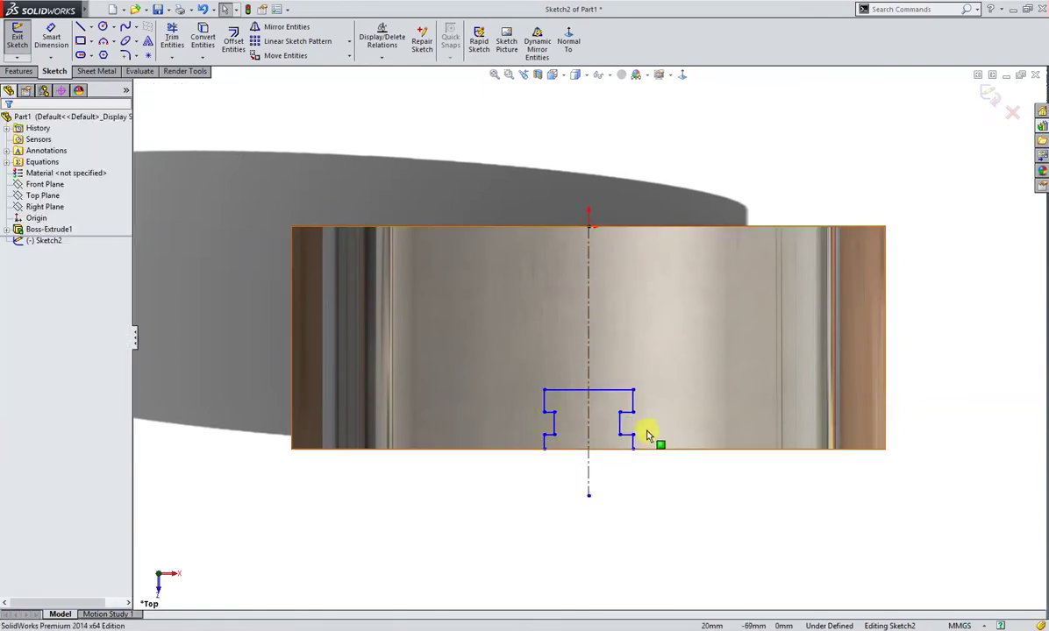
Step: Make the upper notch sides symmetric about the centerline as well
{"action": "left_click_drag", "start_coordinate": [618, 424], "coordinate": [541, 423]}
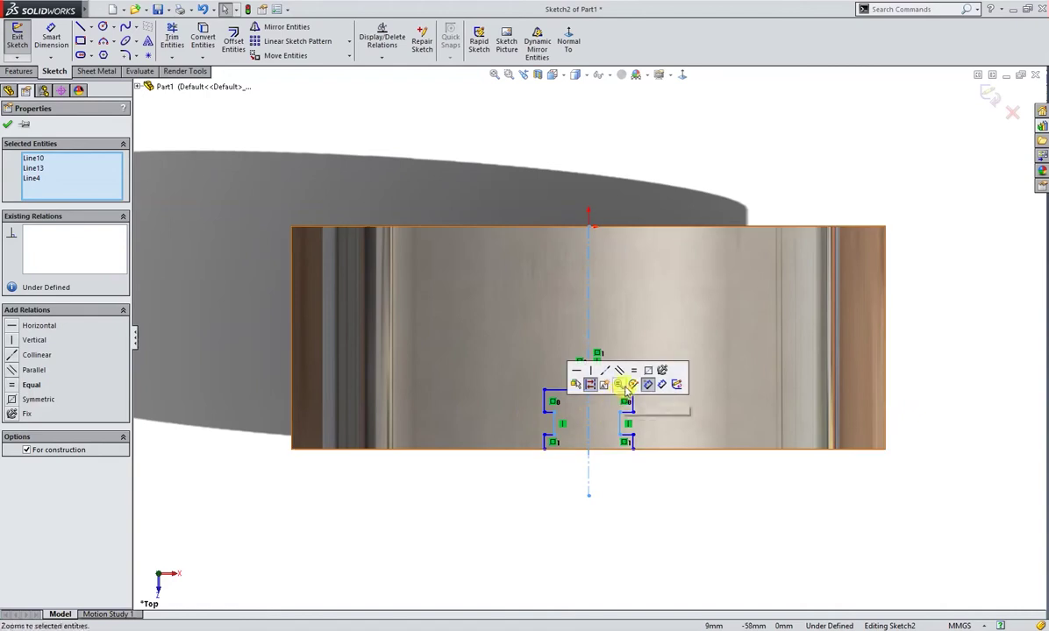
{"action": "left_click", "coordinate": [640, 372]}
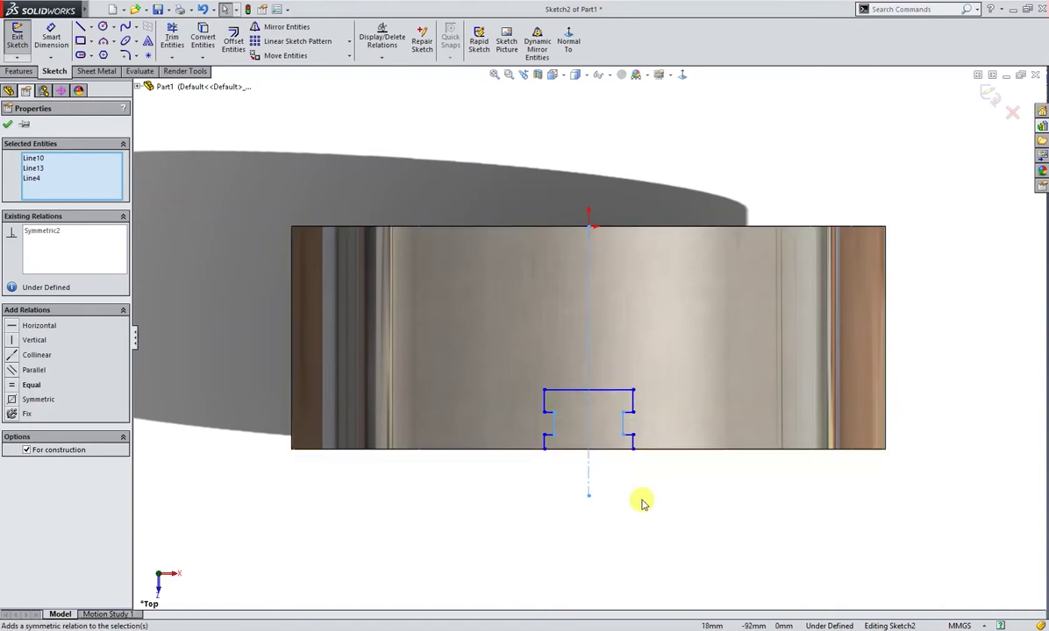
{"action": "left_click", "coordinate": [641, 504]}
{"action": "right_click_drag", "start_coordinate": [643, 515], "coordinate": [642, 456]}
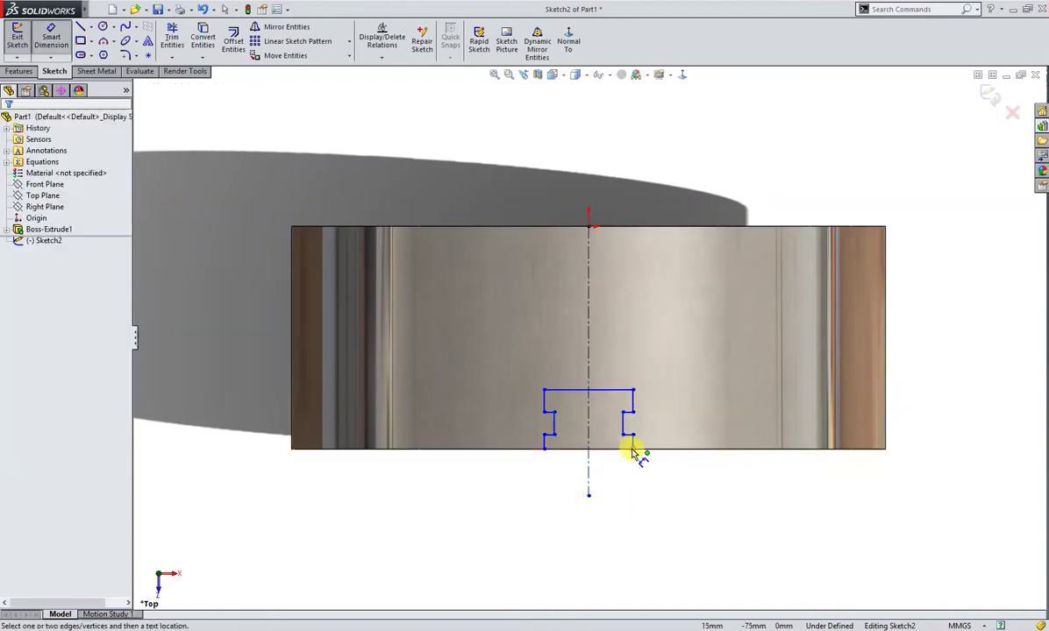
Step: Dimension the slot's bottom width to 25 mm
{"action": "left_click", "coordinate": [632, 452]}
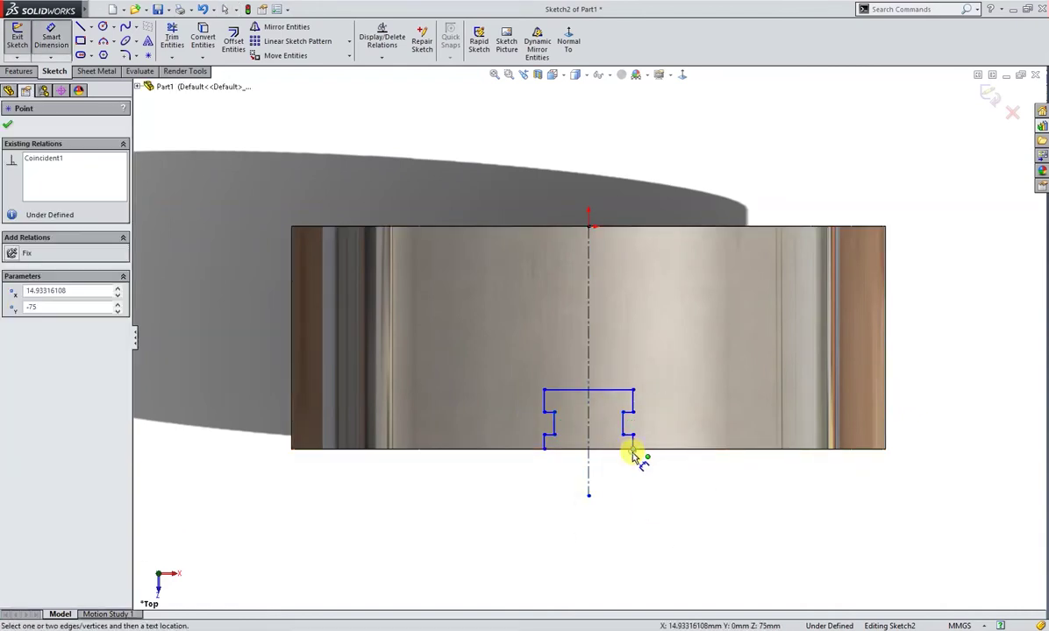
{"action": "left_click", "coordinate": [544, 452]}
{"action": "left_click", "coordinate": [590, 528]}
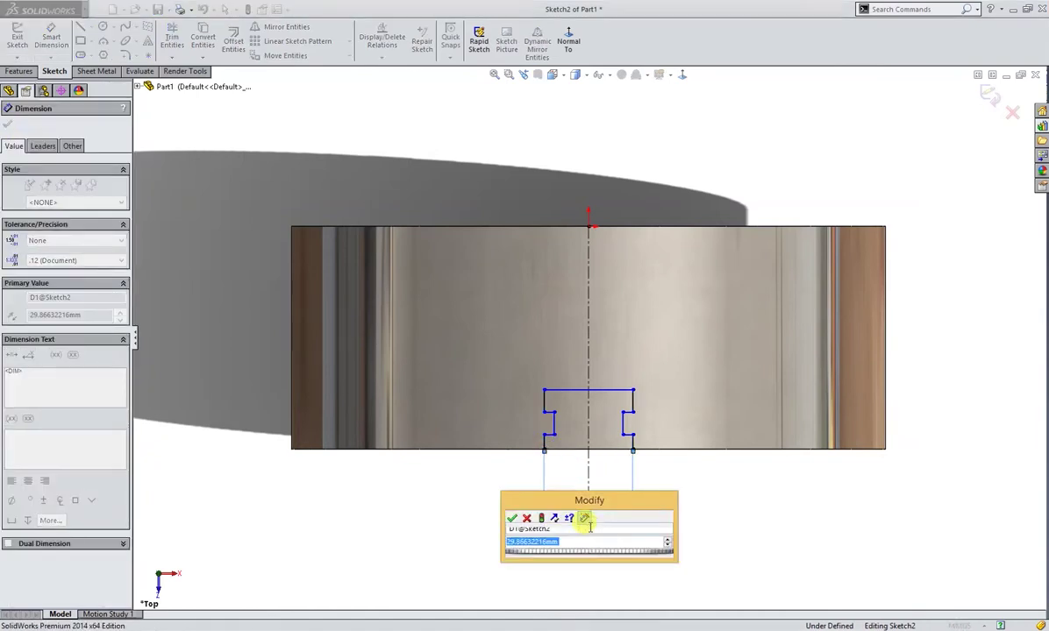
{"action": "type", "text": "25"}
{"action": "key", "text": "Return"}
{"action": "left_click", "coordinate": [681, 563]}
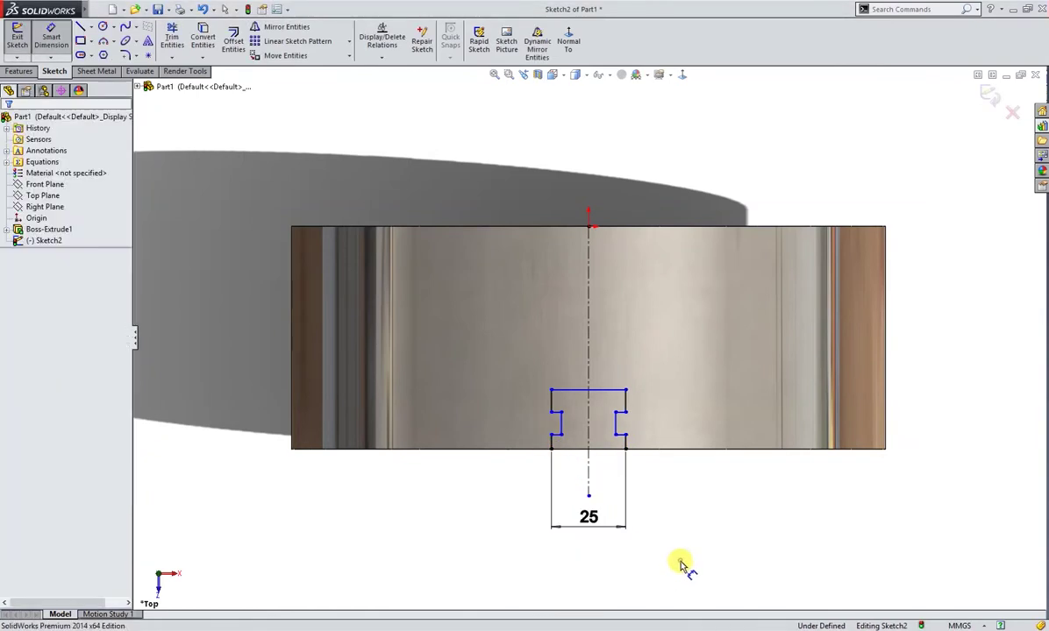
Step: Dimension the left vertical lines to heights of 5, 10 and 10 mm
{"action": "left_click", "coordinate": [550, 443]}
{"action": "left_click", "coordinate": [499, 492]}
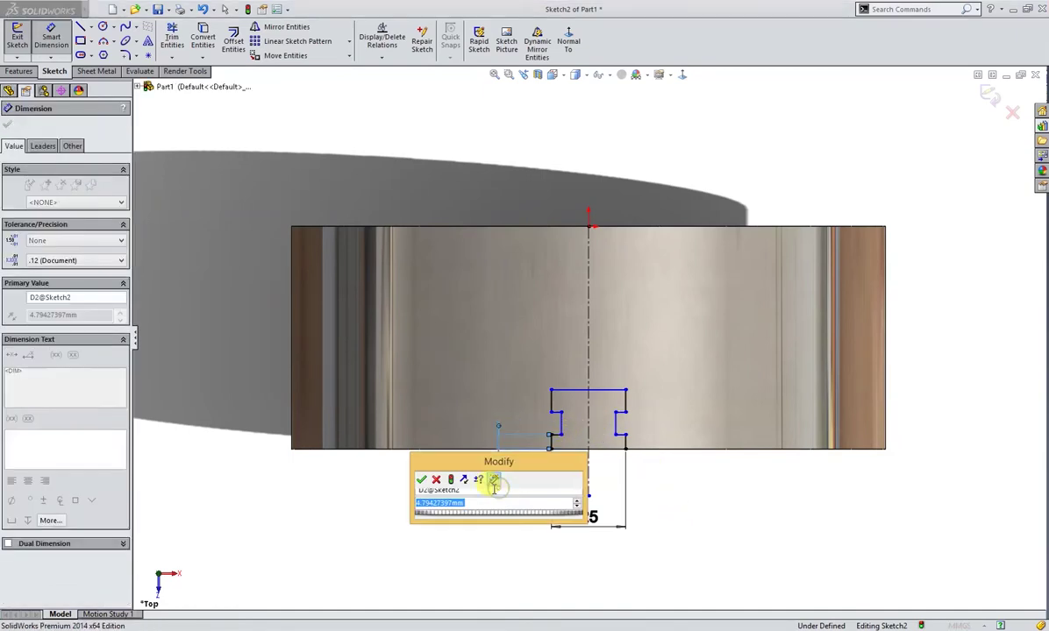
{"action": "key", "text": "Return"}
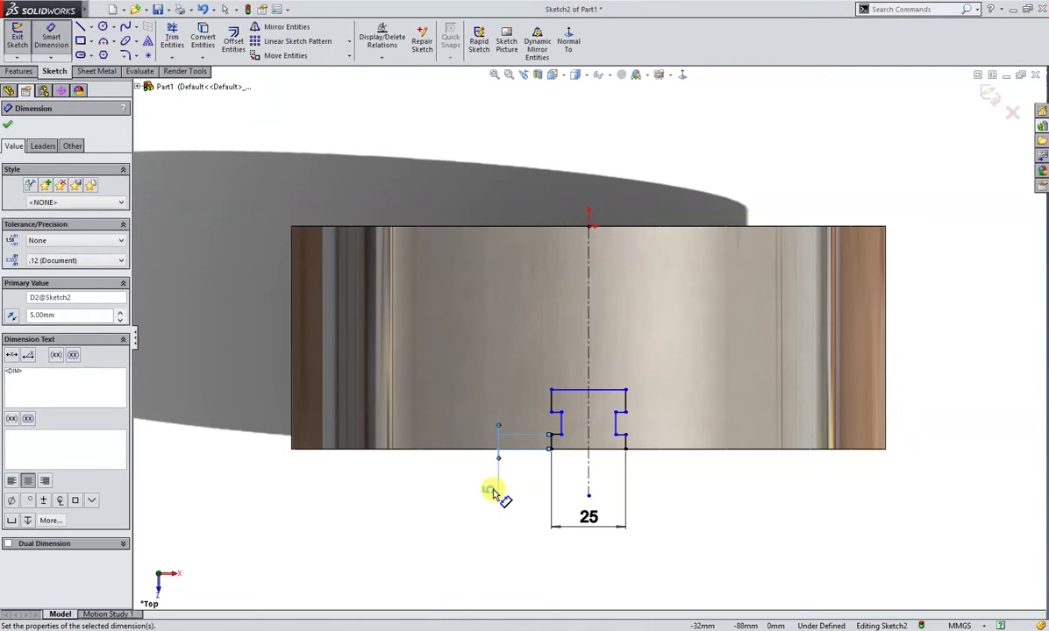
{"action": "left_click", "coordinate": [550, 435]}
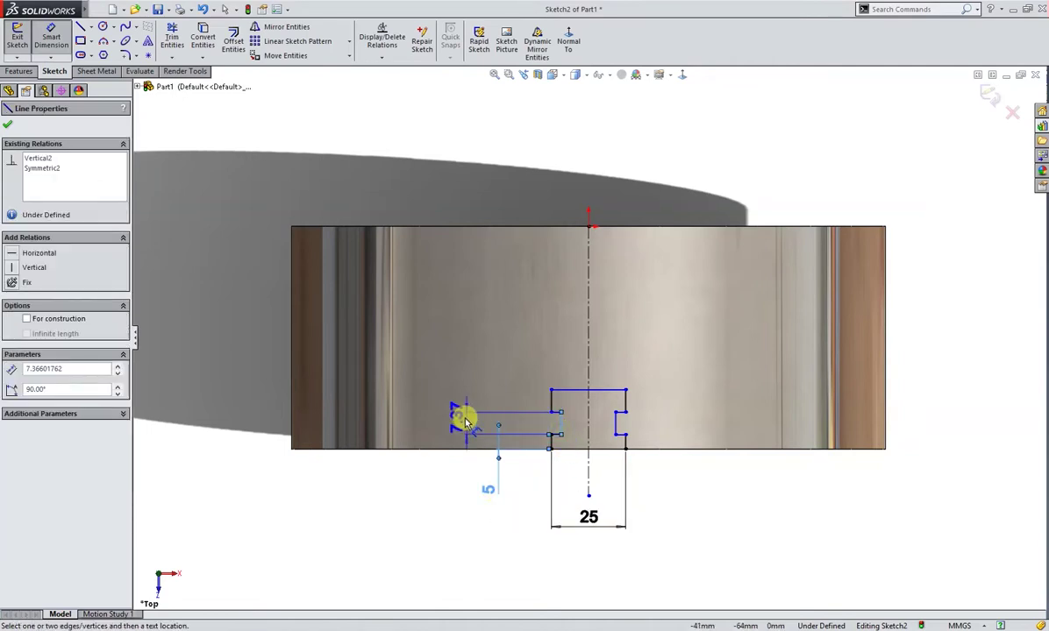
{"action": "left_click", "coordinate": [438, 394]}
{"action": "type", "text": "10"}
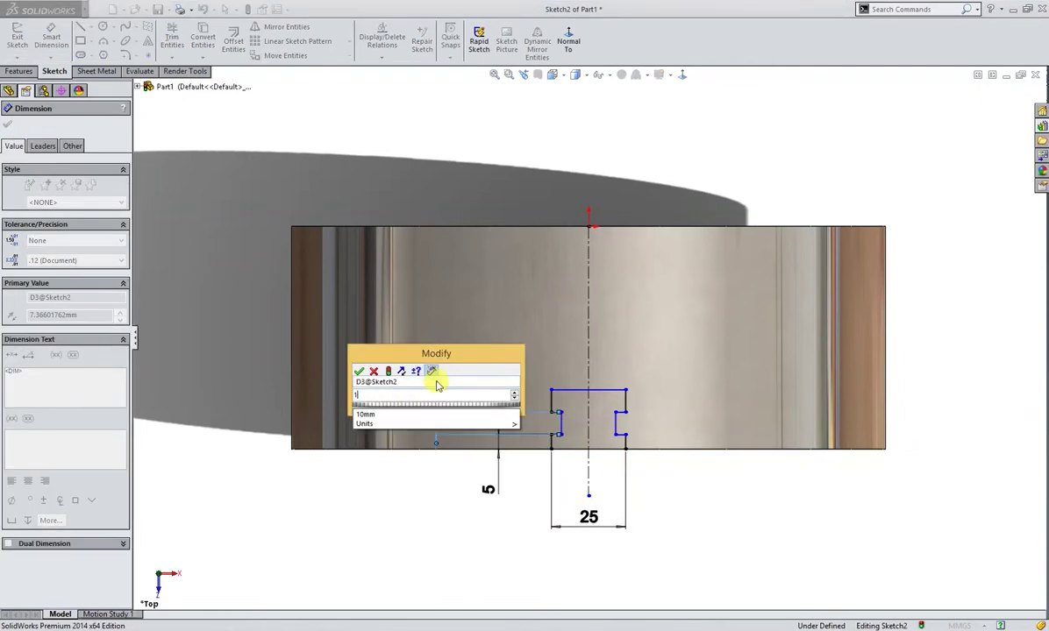
{"action": "key", "text": "Return"}
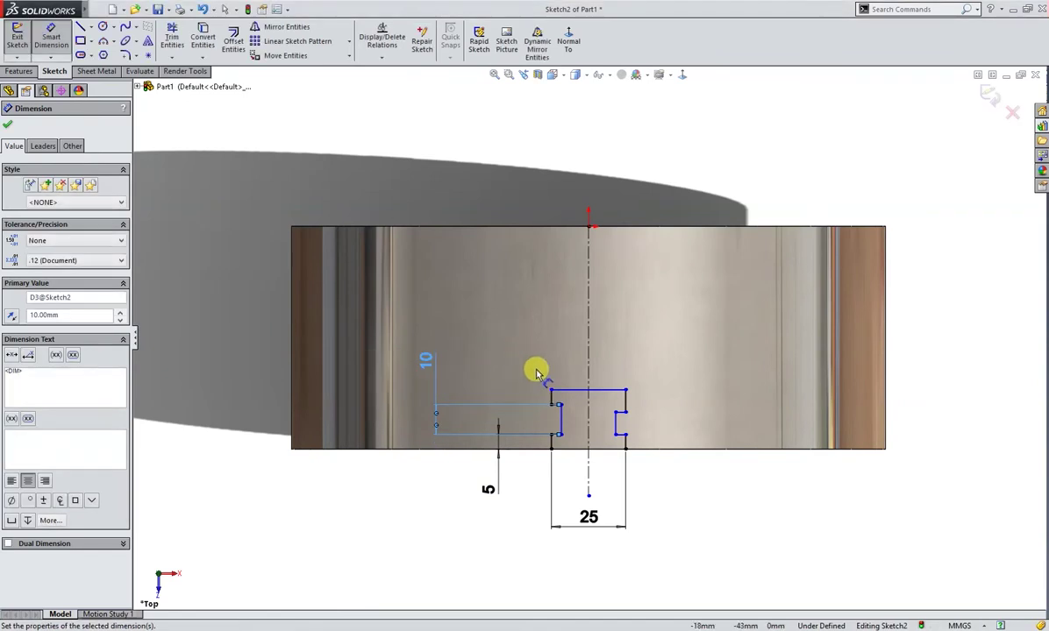
{"action": "left_click", "coordinate": [554, 403]}
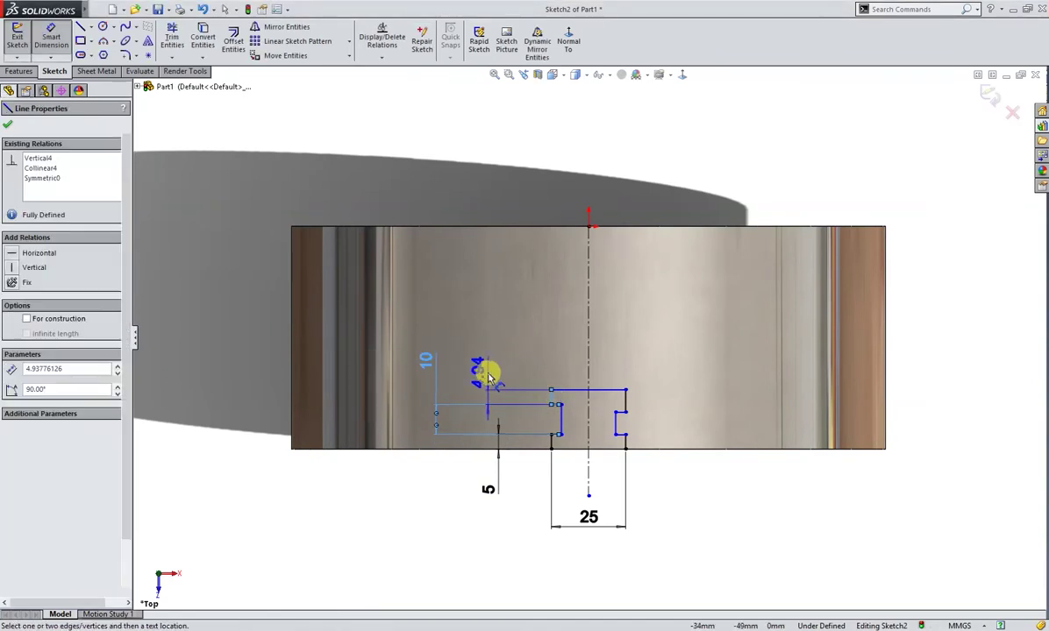
{"action": "left_click", "coordinate": [489, 375]}
{"action": "type", "text": "10"}
{"action": "key", "text": "Return"}
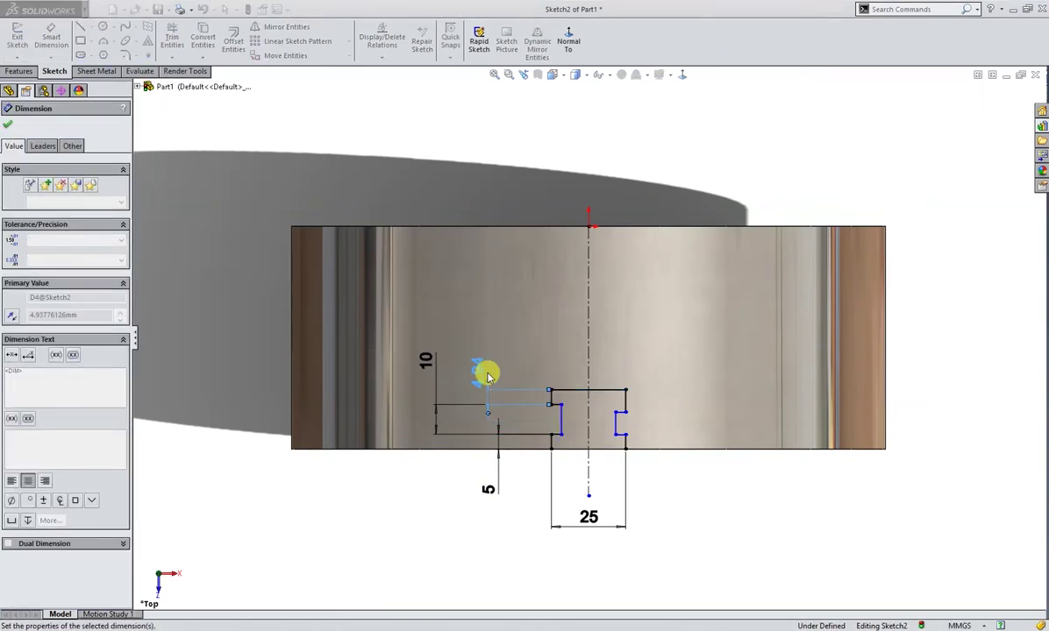
{"action": "key", "text": "Escape"}
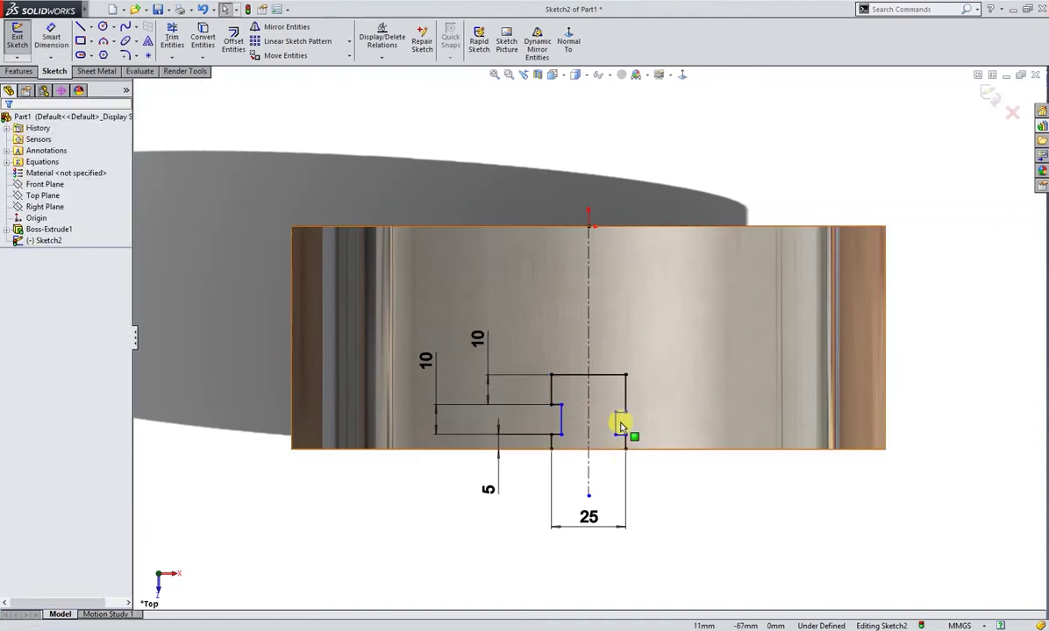
{"action": "left_click", "coordinate": [620, 420]}
Step: Add a relation between the matching left and right notch lines
{"action": "left_click", "coordinate": [556, 403], "text": "ctrl"}
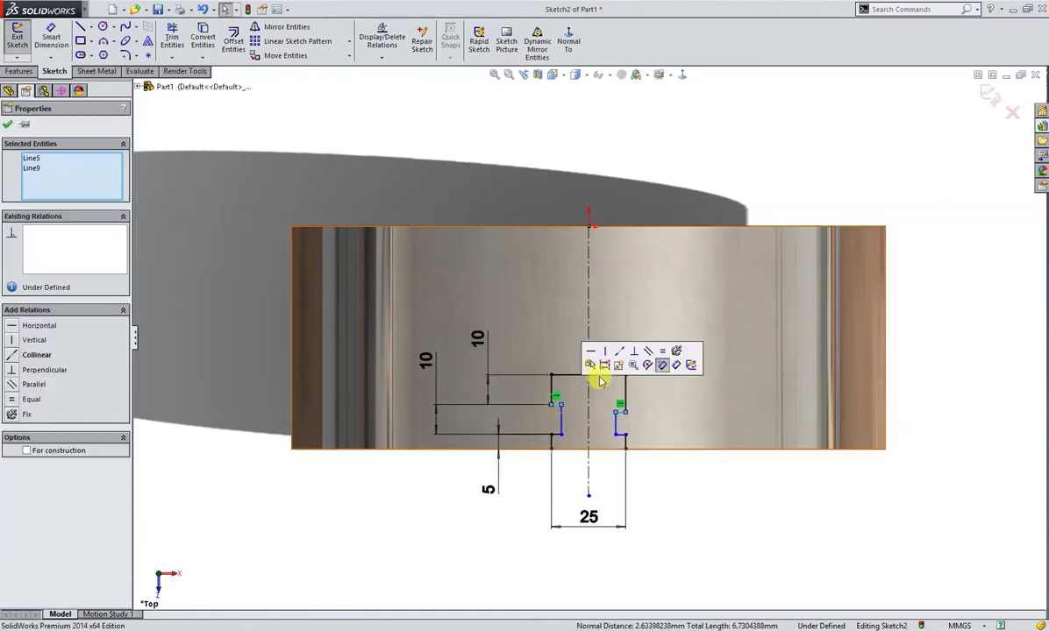
{"action": "left_click", "coordinate": [654, 458]}
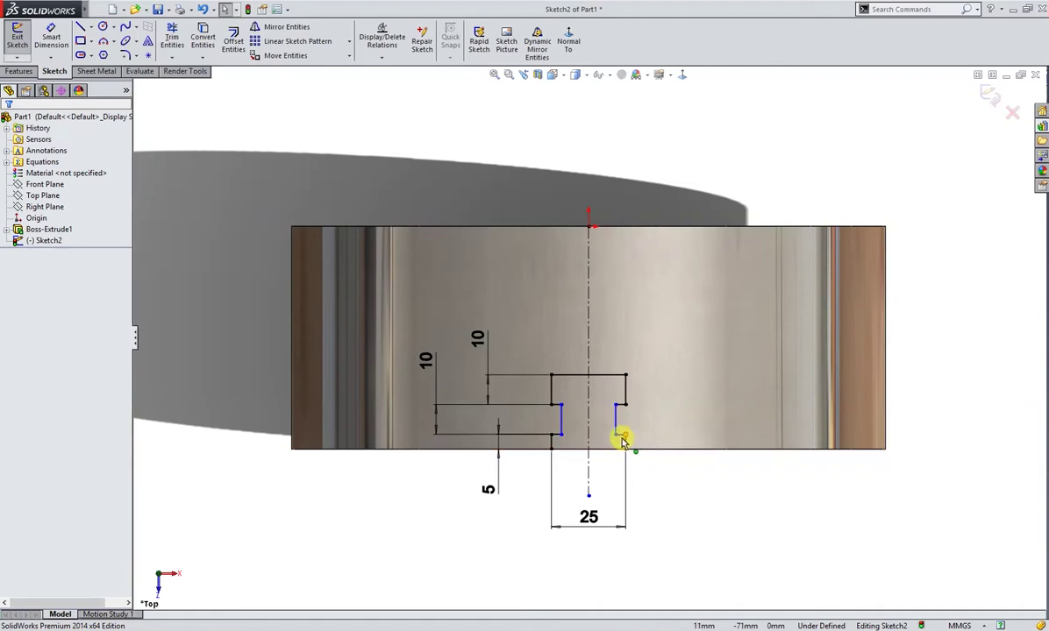
{"action": "left_click", "coordinate": [622, 442]}
{"action": "left_click", "coordinate": [561, 435], "text": "ctrl"}
{"action": "left_click", "coordinate": [551, 435], "text": "ctrl"}
{"action": "left_click", "coordinate": [558, 465]}
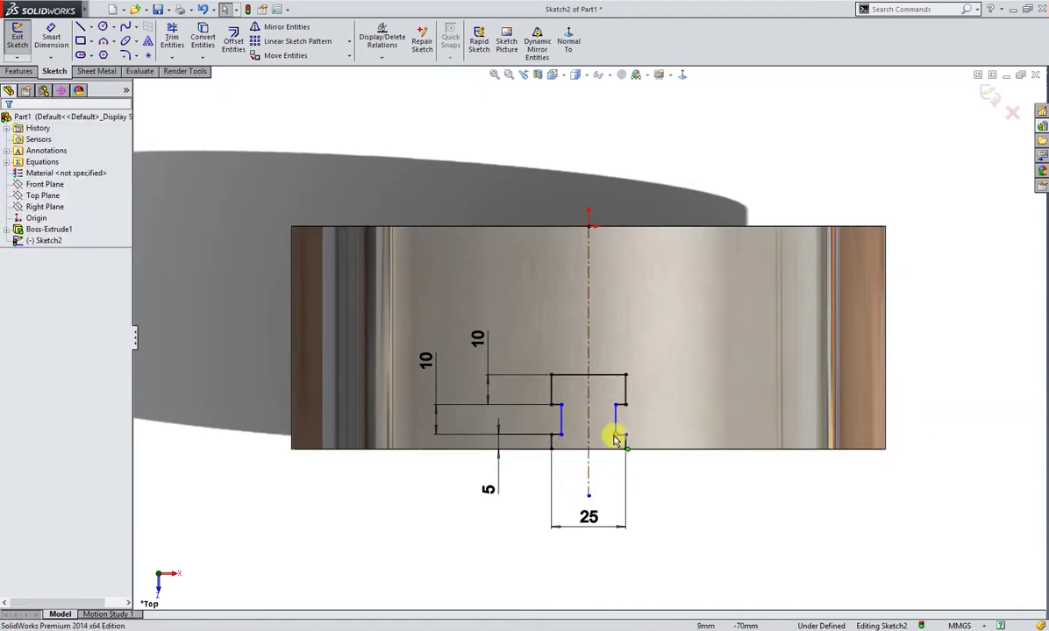
Step: Make the bottom segments of the left and right notches collinear
{"action": "scroll", "coordinate": [613, 435], "scroll_direction": "down", "scroll_amount": 2}
{"action": "scroll", "coordinate": [611, 425], "scroll_direction": "down", "scroll_amount": 1}
{"action": "left_click", "coordinate": [628, 435]}
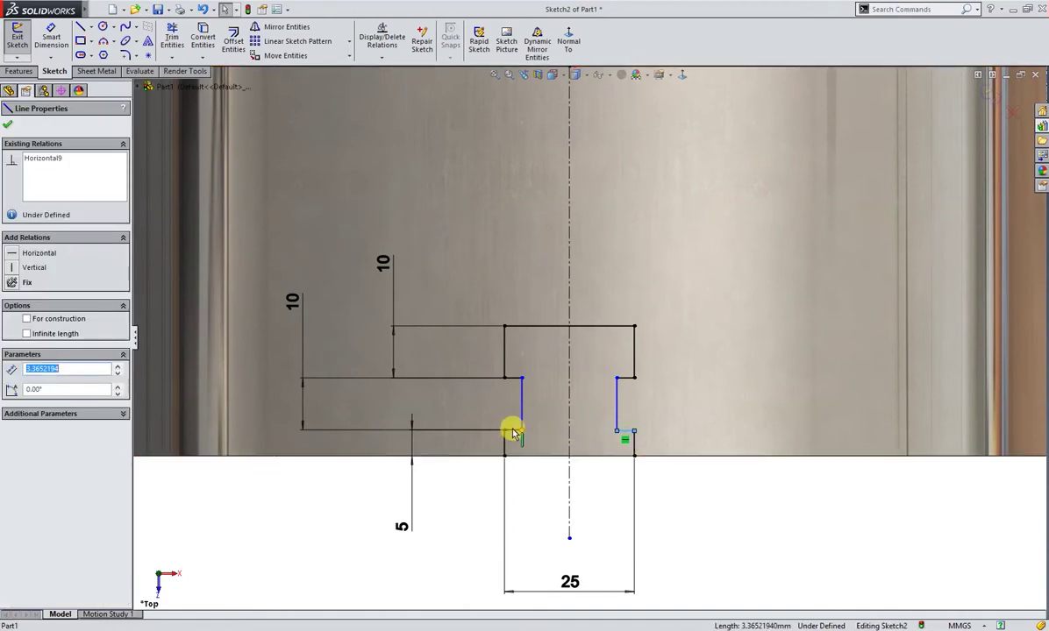
{"action": "double_click", "coordinate": [532, 431]}
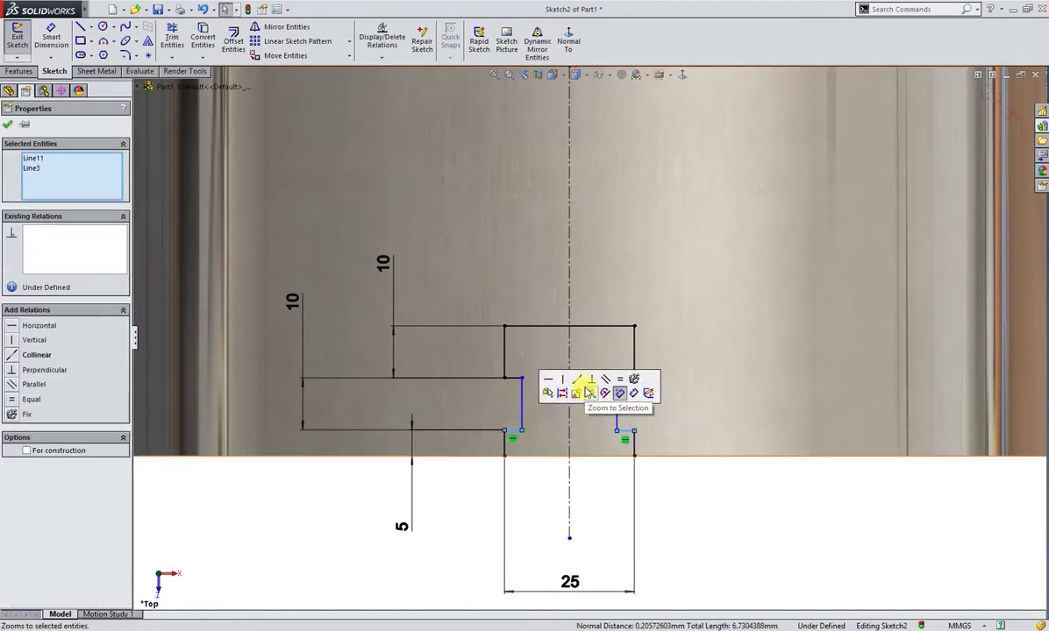
{"action": "left_click", "coordinate": [676, 511]}
{"action": "scroll", "coordinate": [676, 525], "scroll_direction": "up", "scroll_amount": 1}
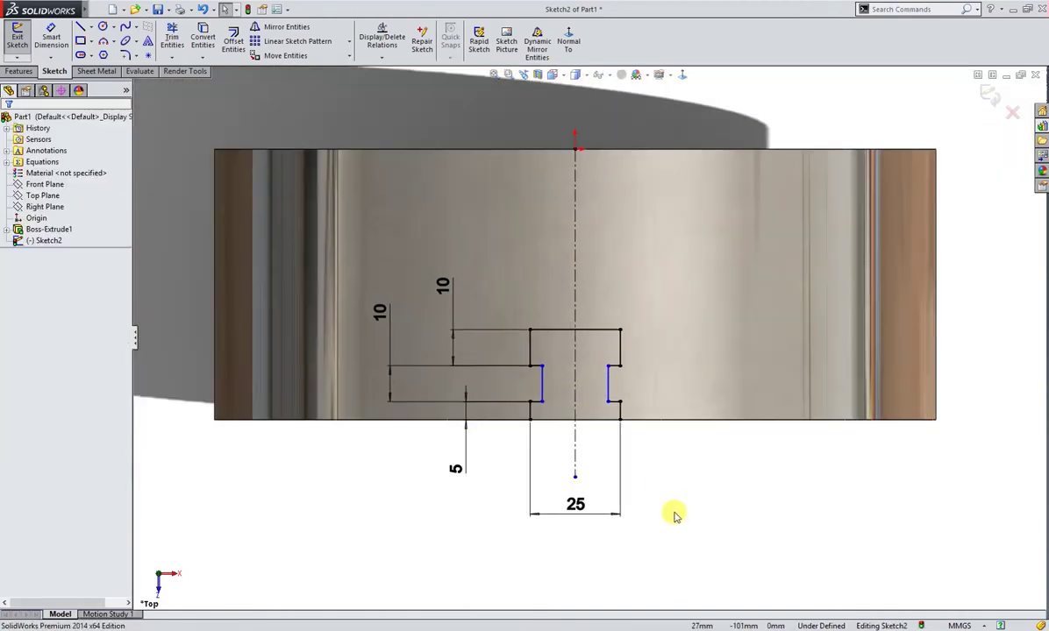
{"action": "scroll", "coordinate": [673, 513], "scroll_direction": "up", "scroll_amount": 1}
{"action": "right_click_drag", "start_coordinate": [669, 449], "coordinate": [745, 451]}
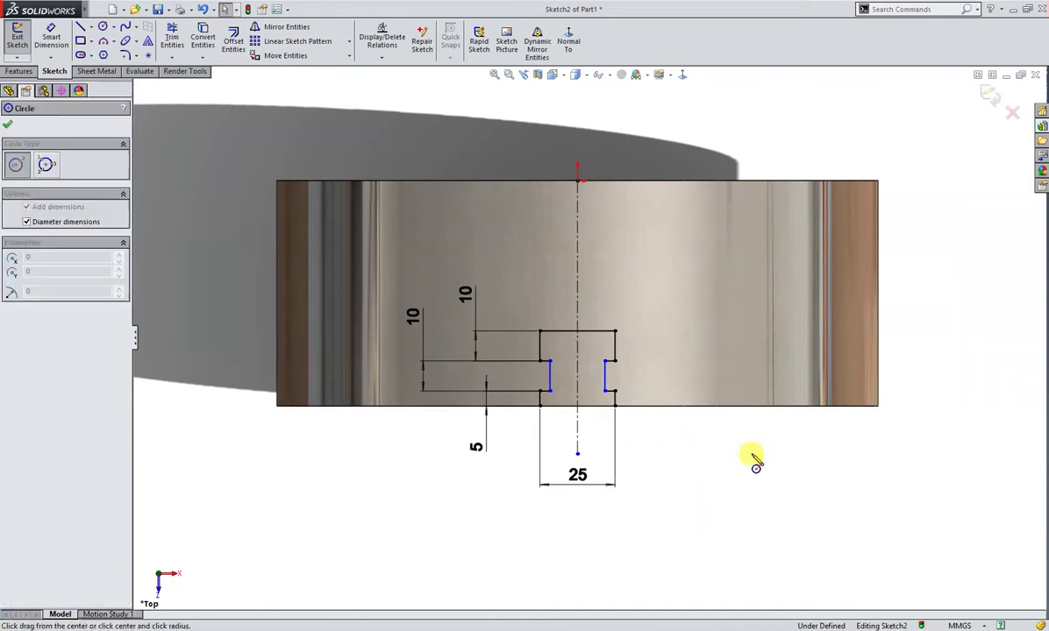
Step: Draw a circle on the centerline above the slot and dimension it to Ø24
{"action": "left_click", "coordinate": [577, 294]}
{"action": "left_click", "coordinate": [576, 339]}
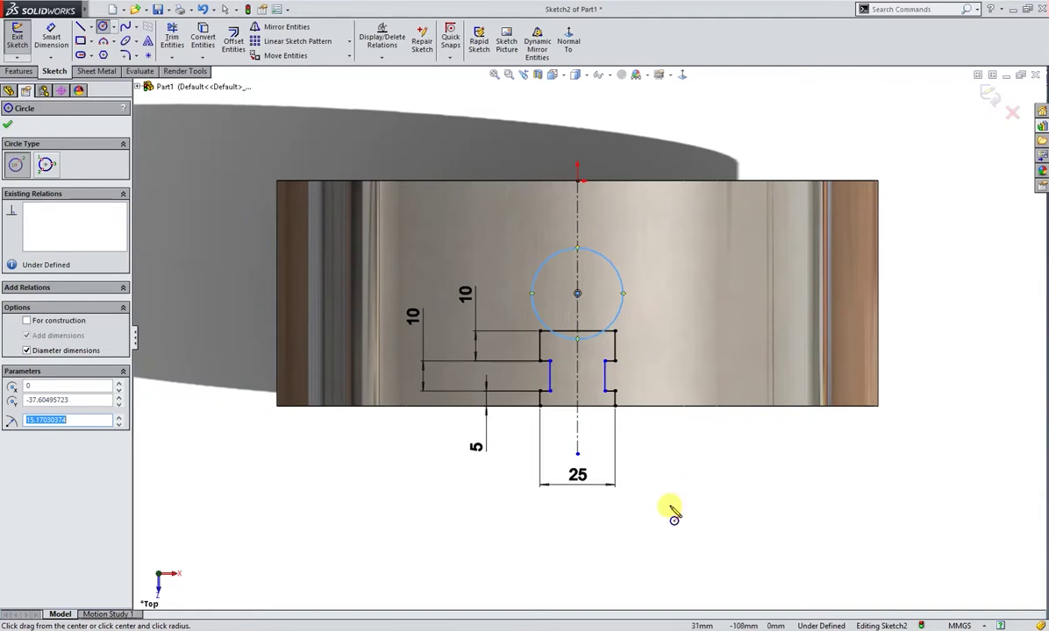
{"action": "right_click_drag", "start_coordinate": [670, 506], "coordinate": [666, 454]}
{"action": "left_click", "coordinate": [621, 296]}
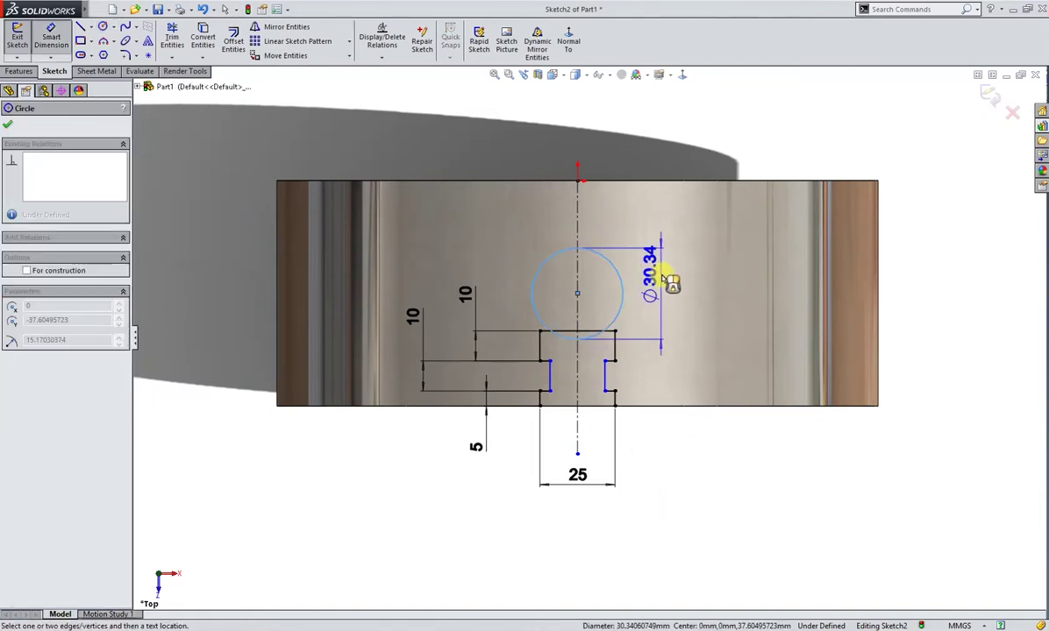
{"action": "left_click", "coordinate": [668, 280]}
{"action": "type", "text": "24"}
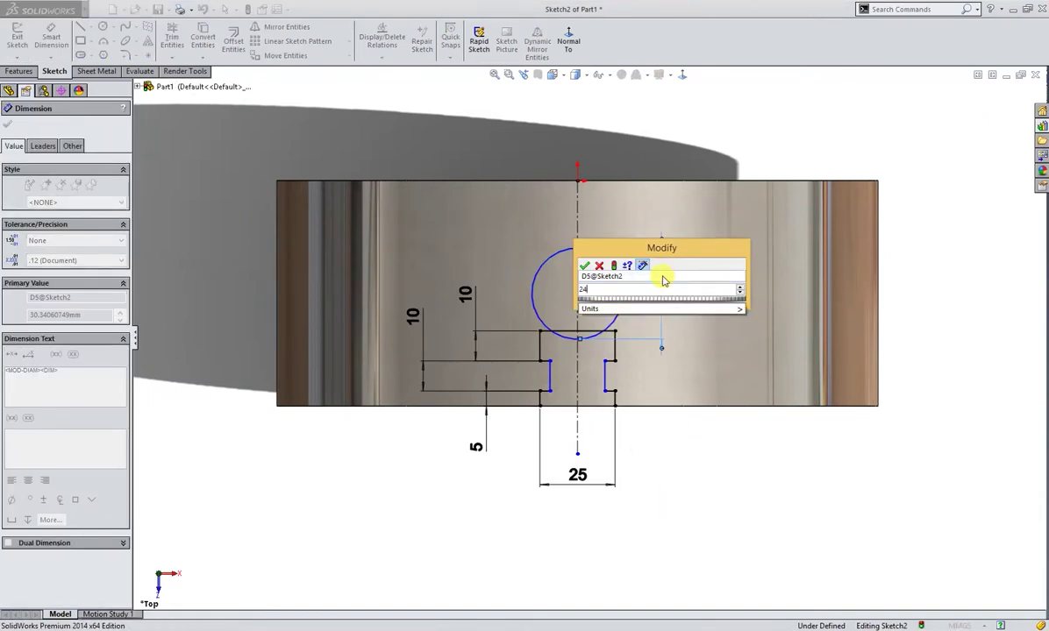
{"action": "key", "text": "Return"}
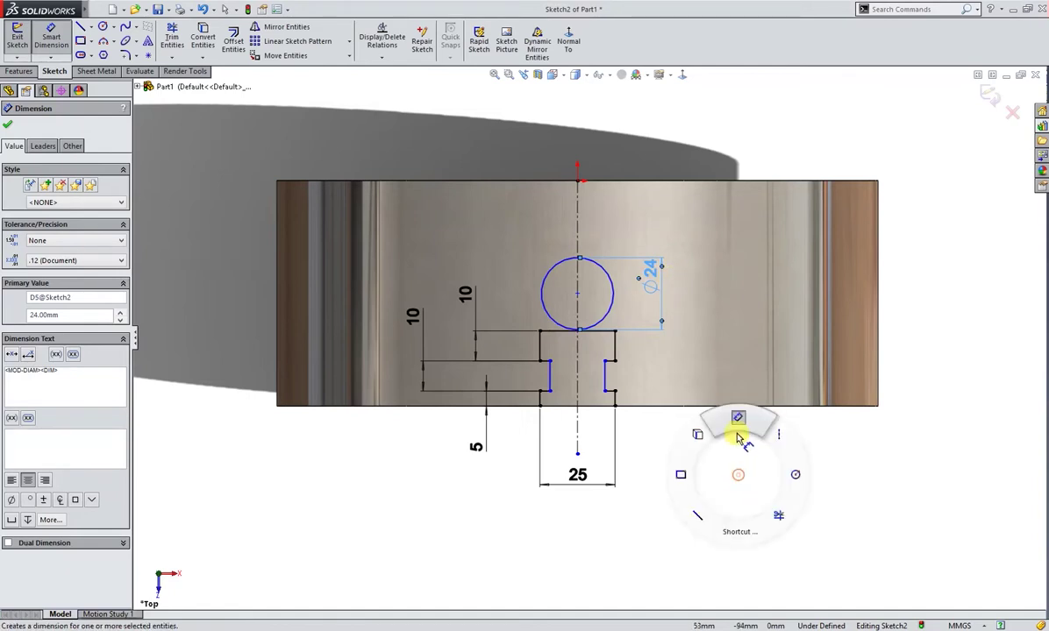
Step: Set the circle centre 32 mm above the disc's bottom edge
{"action": "right_click_drag", "start_coordinate": [740, 478], "coordinate": [740, 429]}
{"action": "left_click", "coordinate": [612, 300]}
{"action": "right_click_drag", "start_coordinate": [636, 471], "coordinate": [640, 423]}
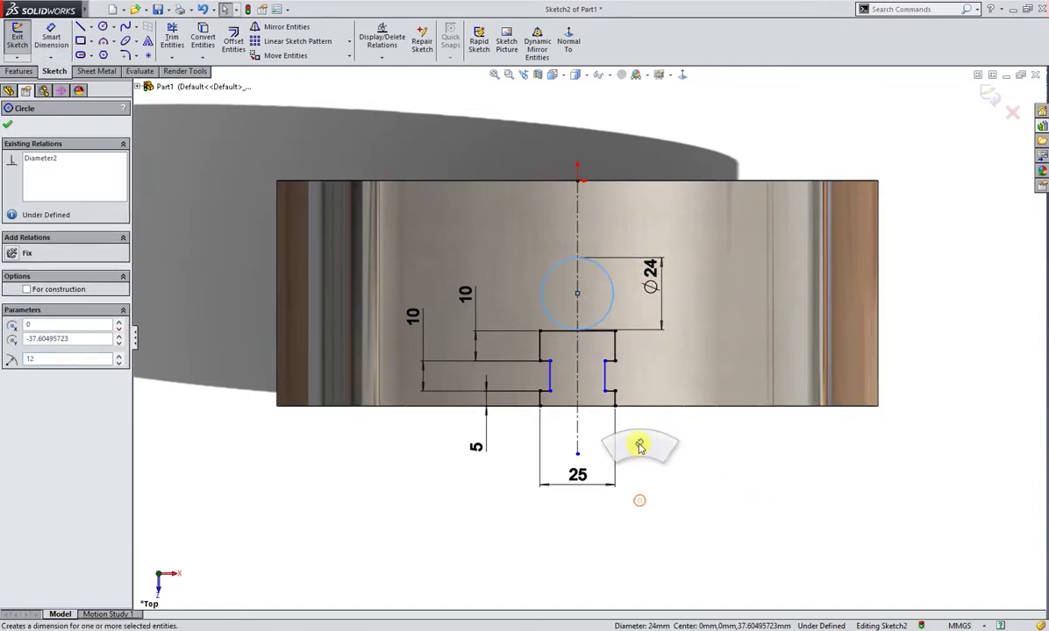
{"action": "left_click", "coordinate": [639, 408]}
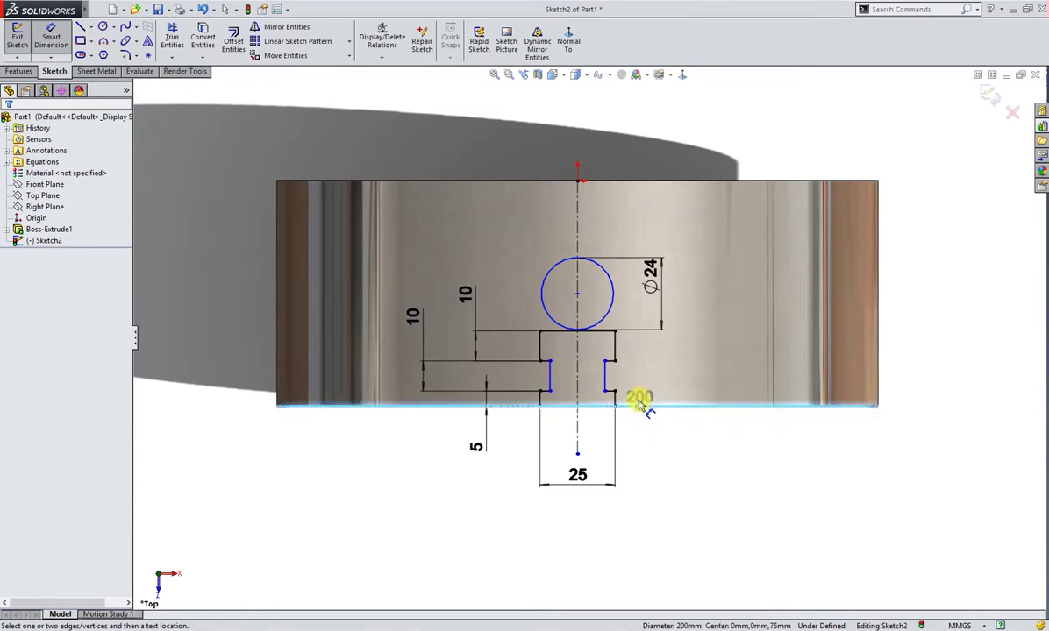
{"action": "left_click", "coordinate": [613, 313]}
{"action": "left_click", "coordinate": [738, 364]}
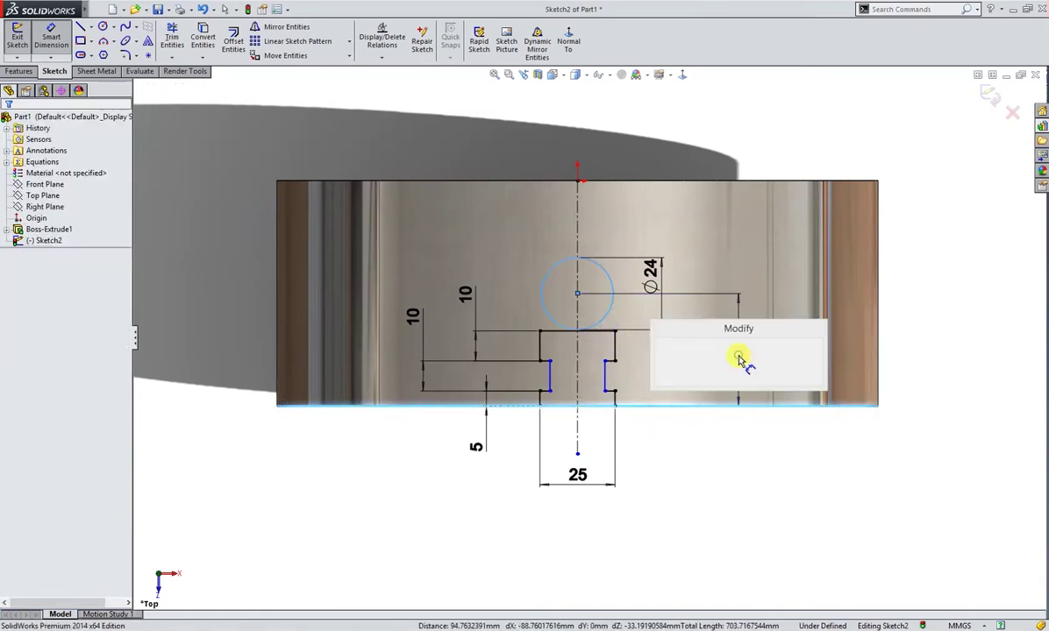
{"action": "type", "text": "32"}
{"action": "key", "text": "Return"}
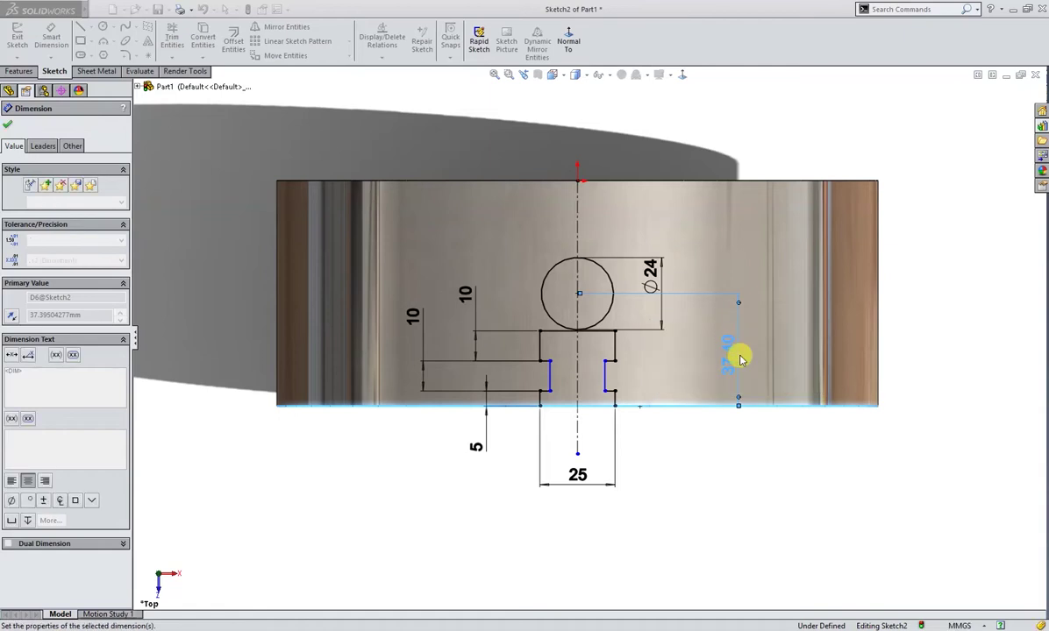
{"action": "key", "text": "Escape"}
Step: Trim away the arc and line inside the keyhole outline
{"action": "right_click_drag", "start_coordinate": [738, 454], "coordinate": [769, 489]}
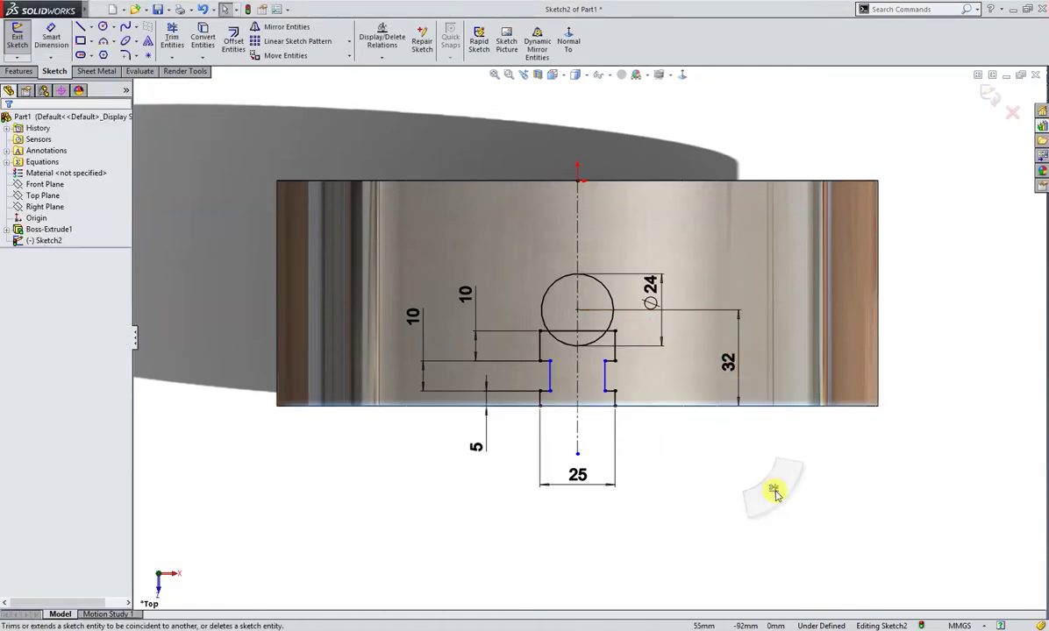
{"action": "left_click_drag", "start_coordinate": [574, 319], "coordinate": [561, 358]}
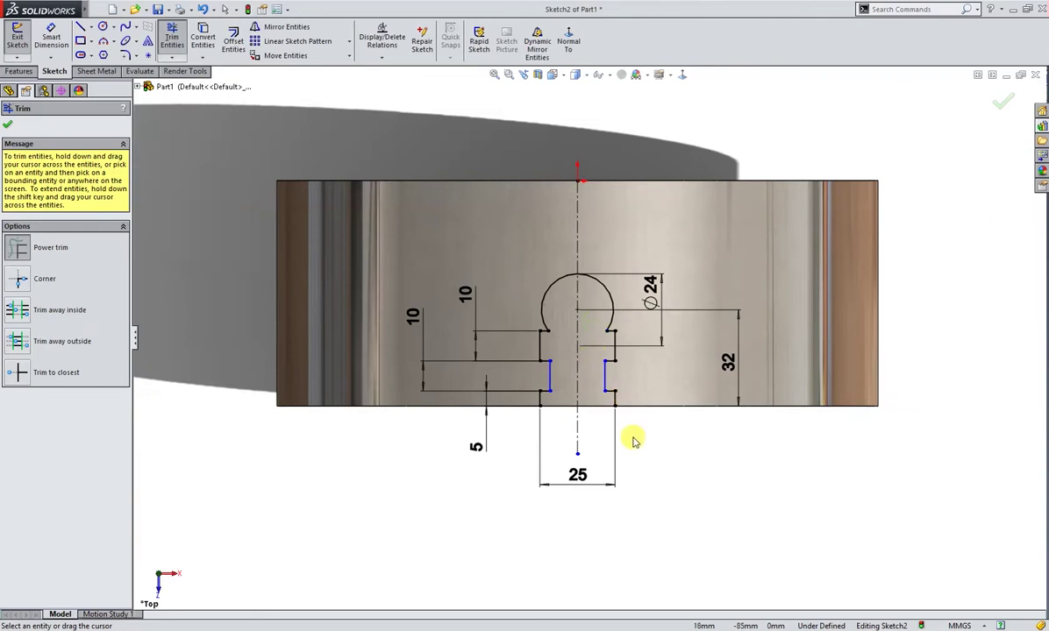
{"action": "key", "text": "Escape"}
{"action": "right_click_drag", "start_coordinate": [649, 482], "coordinate": [650, 434]}
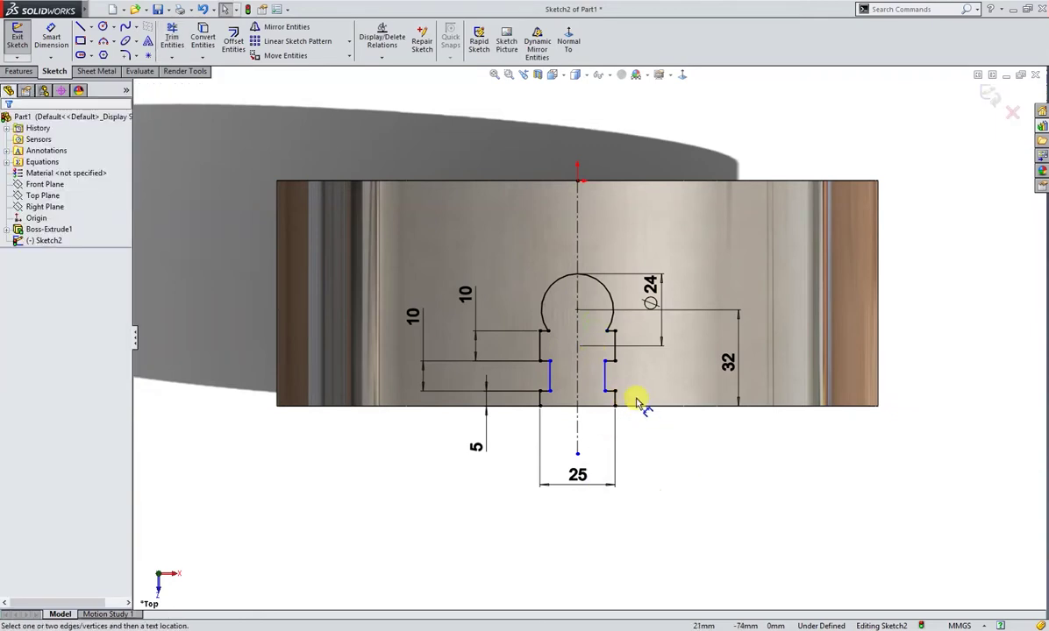
Step: Dimension the inner slot width between the two vertical lines to 15 mm
{"action": "left_click", "coordinate": [548, 384]}
{"action": "left_click", "coordinate": [605, 381]}
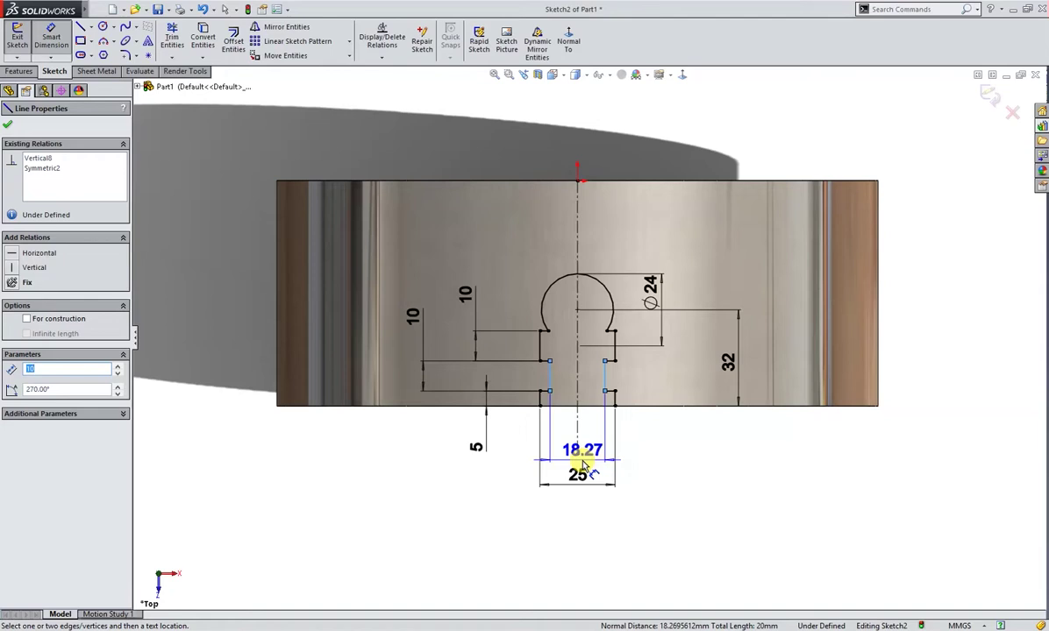
{"action": "left_click", "coordinate": [585, 465]}
{"action": "type", "text": "2"}
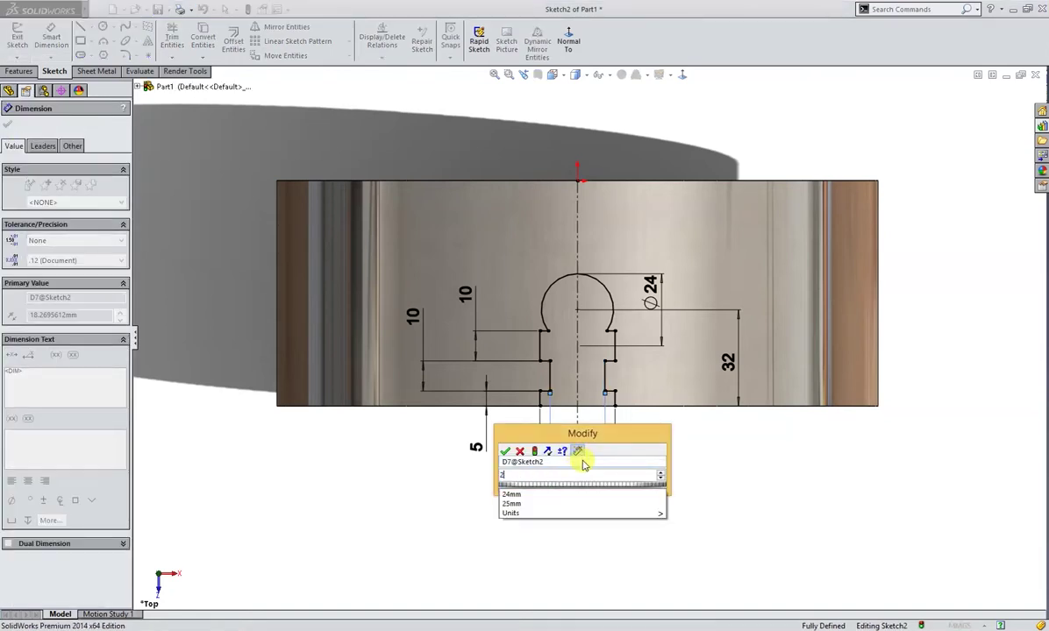
{"action": "key", "text": "BackSpace"}
{"action": "type", "text": "115"}
{"action": "key", "text": "BackSpace"}
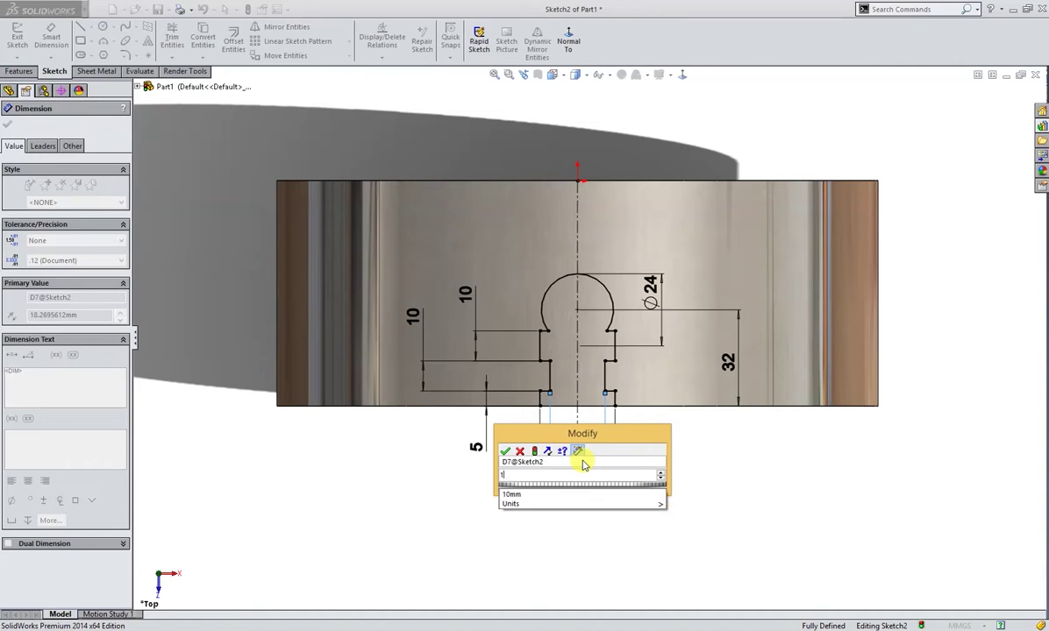
{"action": "type", "text": "5"}
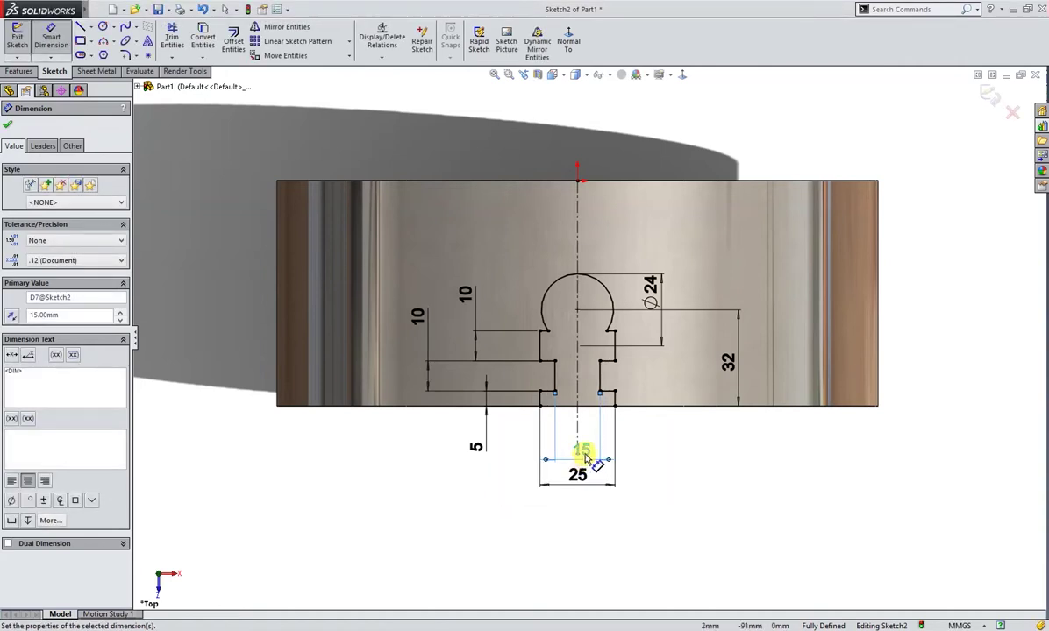
{"action": "left_click", "coordinate": [637, 480]}
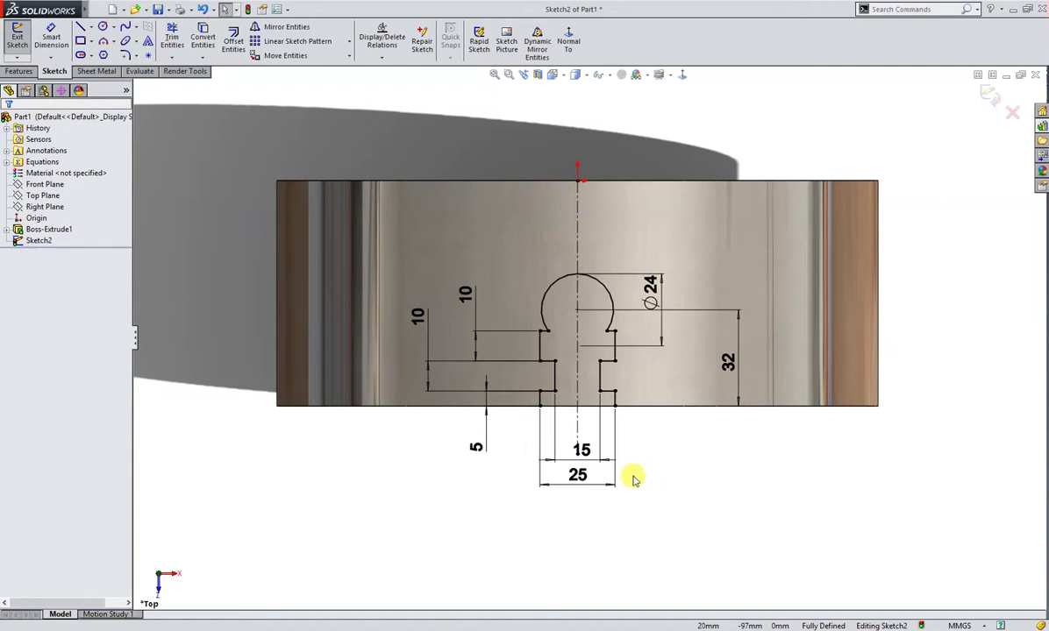
Step: Check the 25 mm outer width dimension and cancel a stray line
{"action": "left_click", "coordinate": [584, 479]}
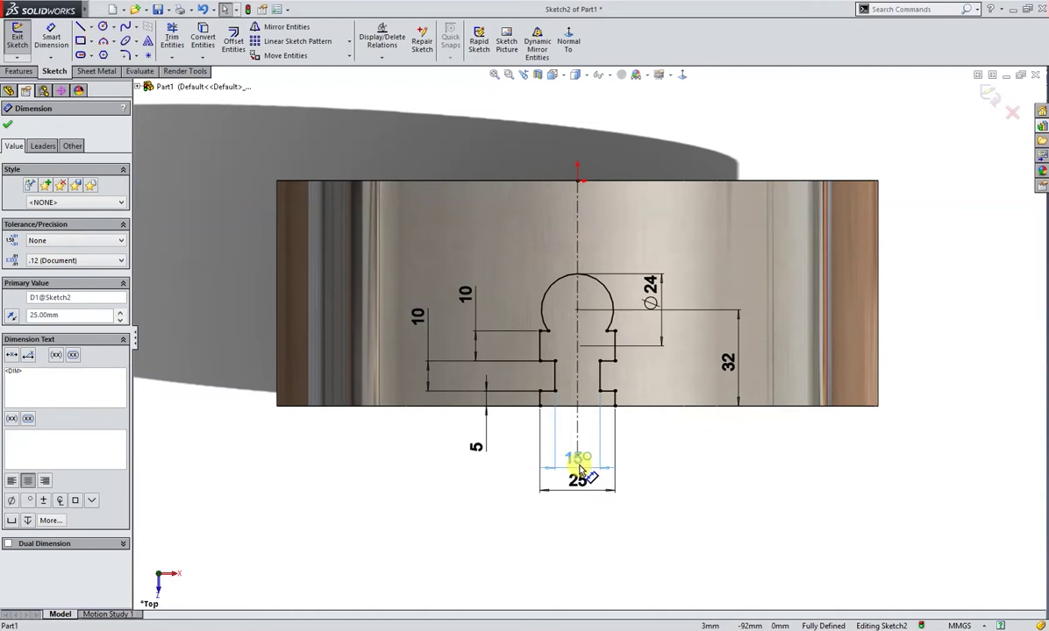
{"action": "left_click", "coordinate": [622, 469]}
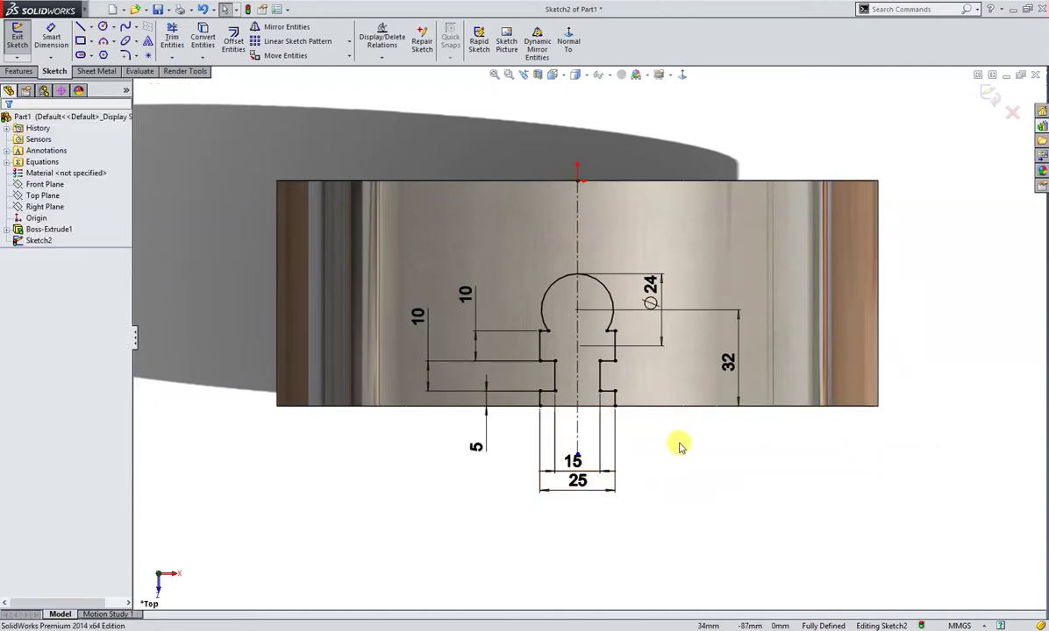
{"action": "right_click_drag", "start_coordinate": [649, 418], "coordinate": [709, 438]}
{"action": "key", "text": "Escape"}
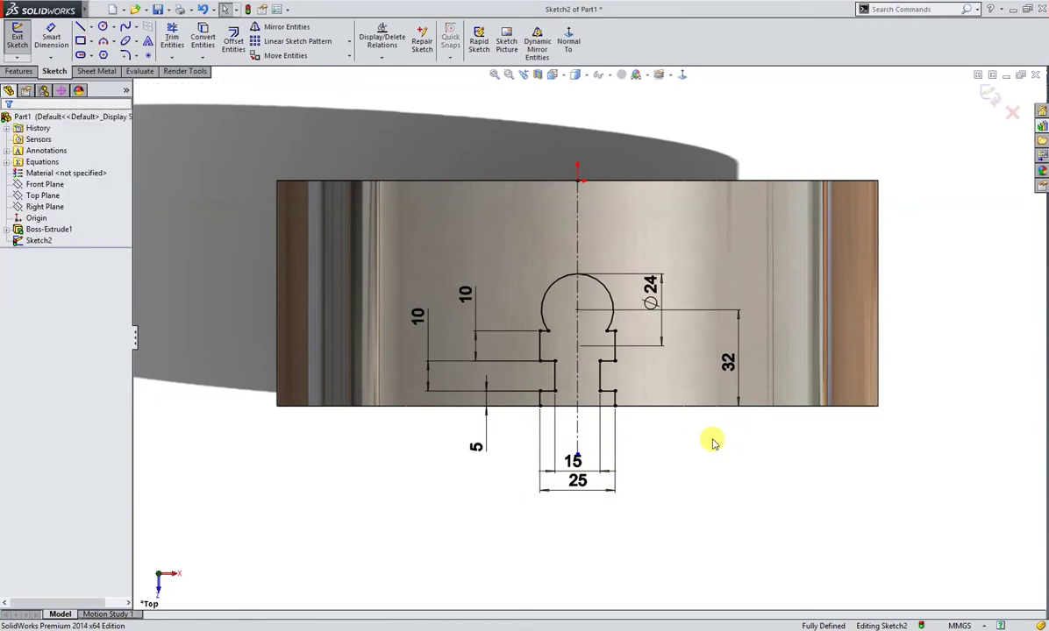
Step: Extrude-cut the keyhole sketch Through All in one direction, flipped to cut the slot
{"action": "key", "text": "s"}
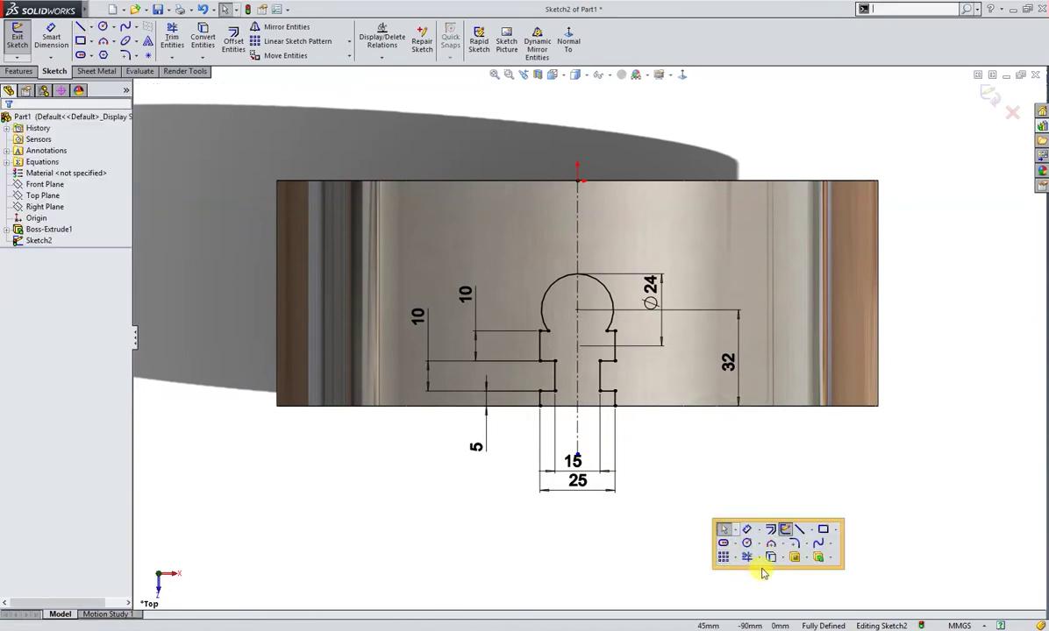
{"action": "left_click", "coordinate": [792, 554]}
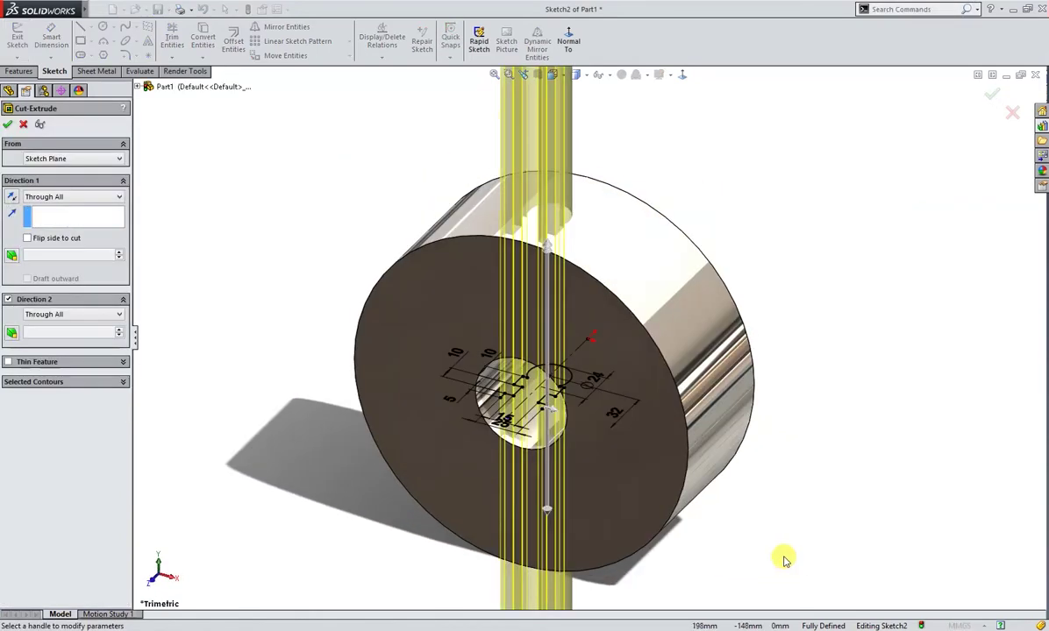
{"action": "left_click", "coordinate": [51, 203]}
{"action": "left_click", "coordinate": [54, 209]}
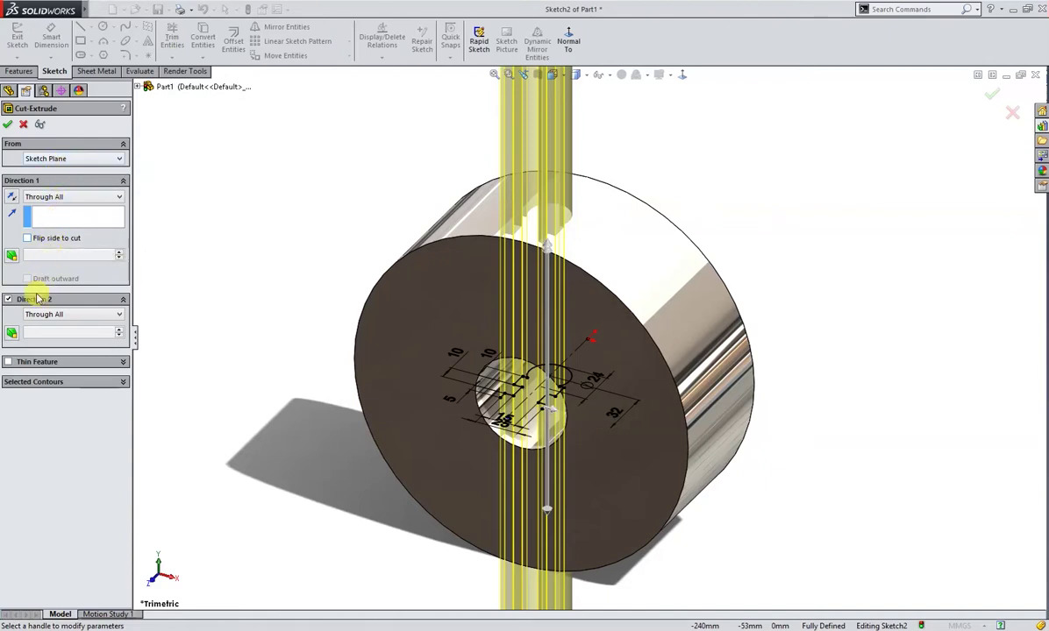
{"action": "left_click", "coordinate": [8, 300]}
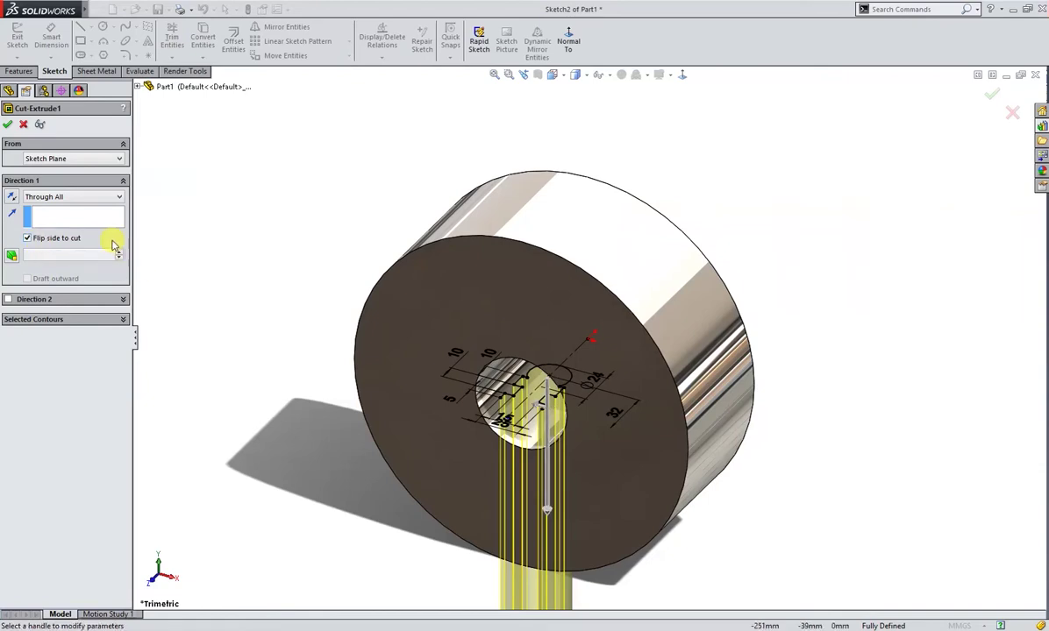
{"action": "left_click", "coordinate": [8, 125]}
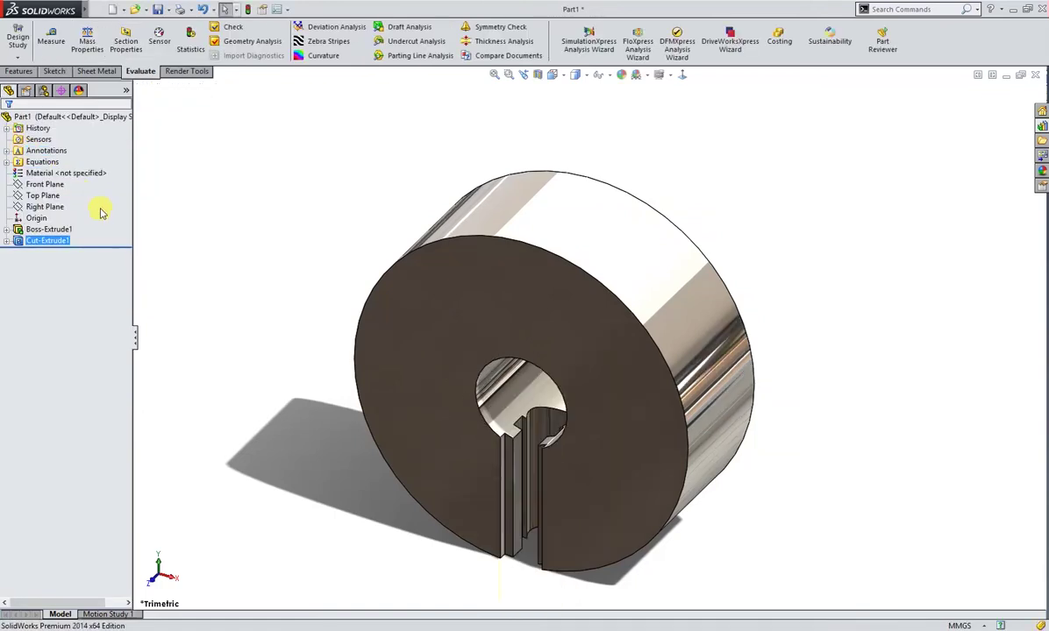
Step: Select the keyhole slot cut Cut-Extrude1 and open the Linear Pattern dropdown on the Features tab
{"action": "left_click", "coordinate": [199, 256]}
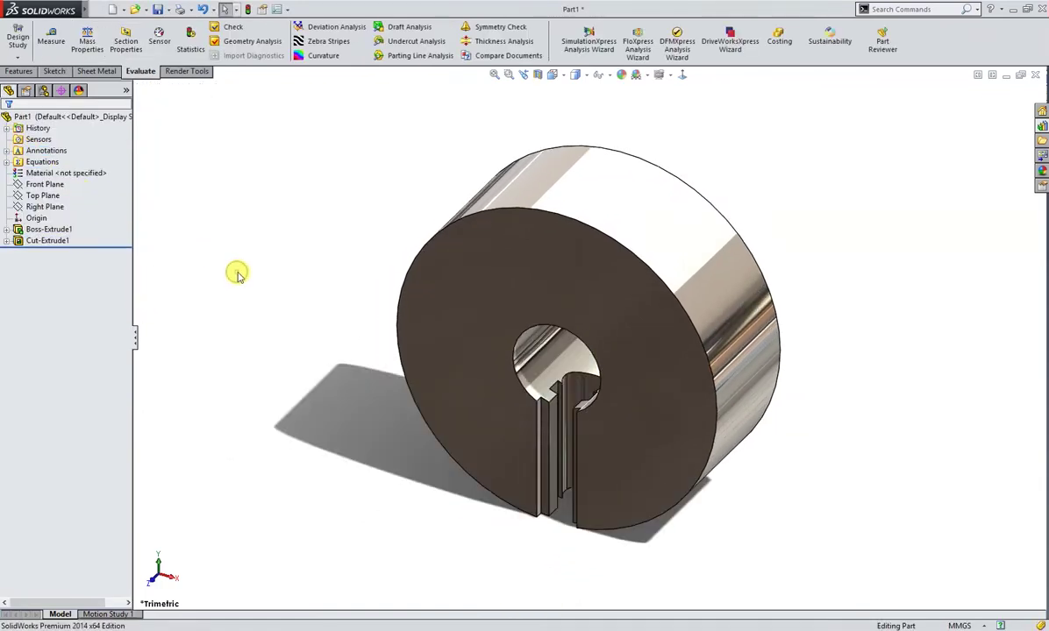
{"action": "left_click", "coordinate": [44, 240]}
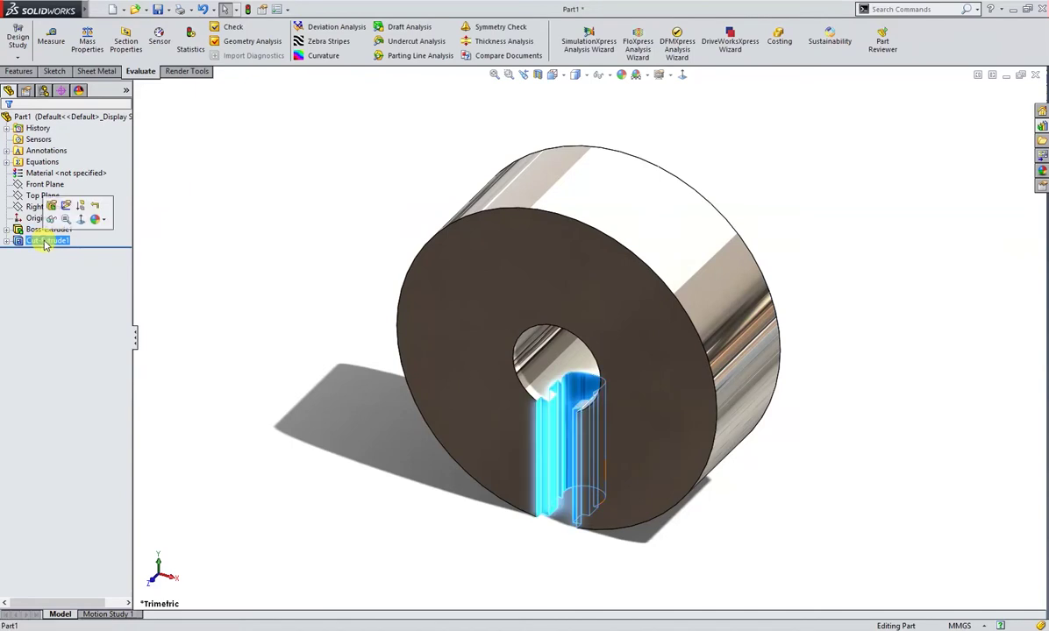
{"action": "left_click", "coordinate": [19, 71]}
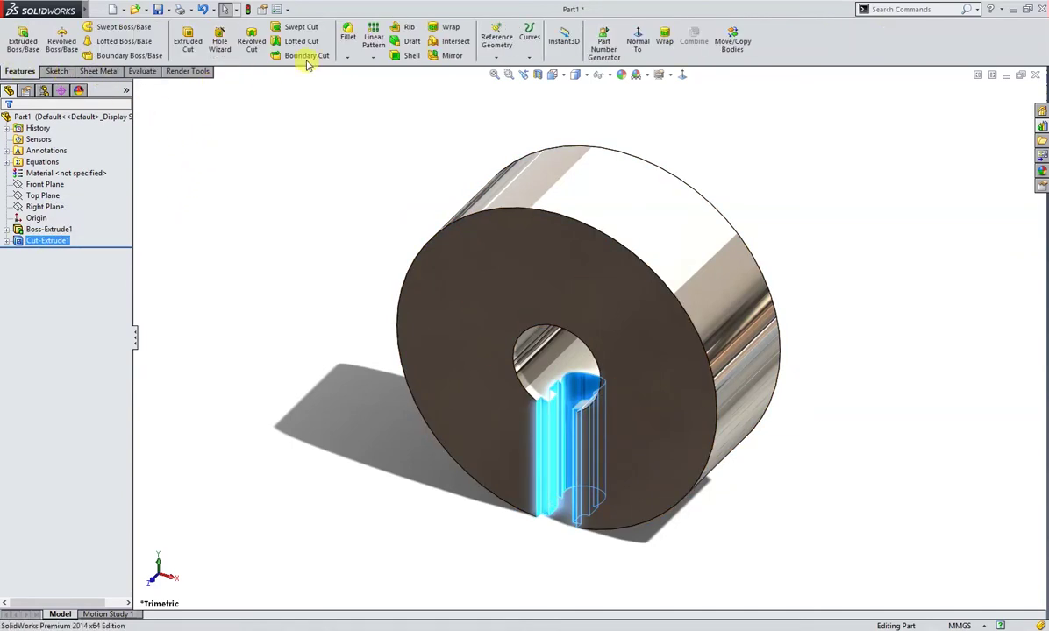
{"action": "left_click", "coordinate": [372, 59]}
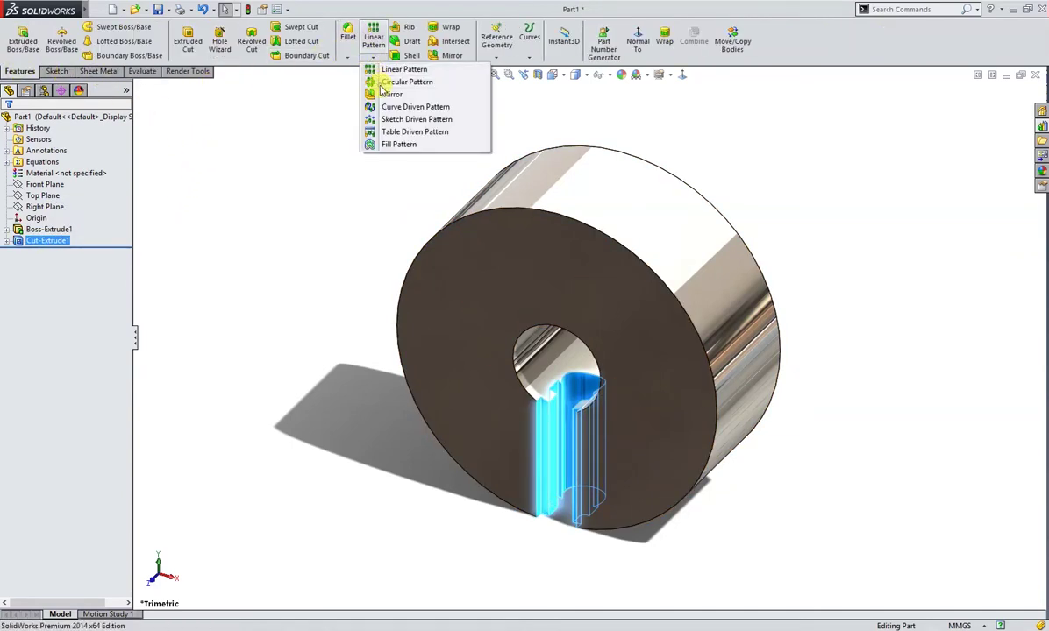
Step: Circular-pattern the slot four times around the disc's front edge, then select the front face
{"action": "left_click", "coordinate": [376, 79]}
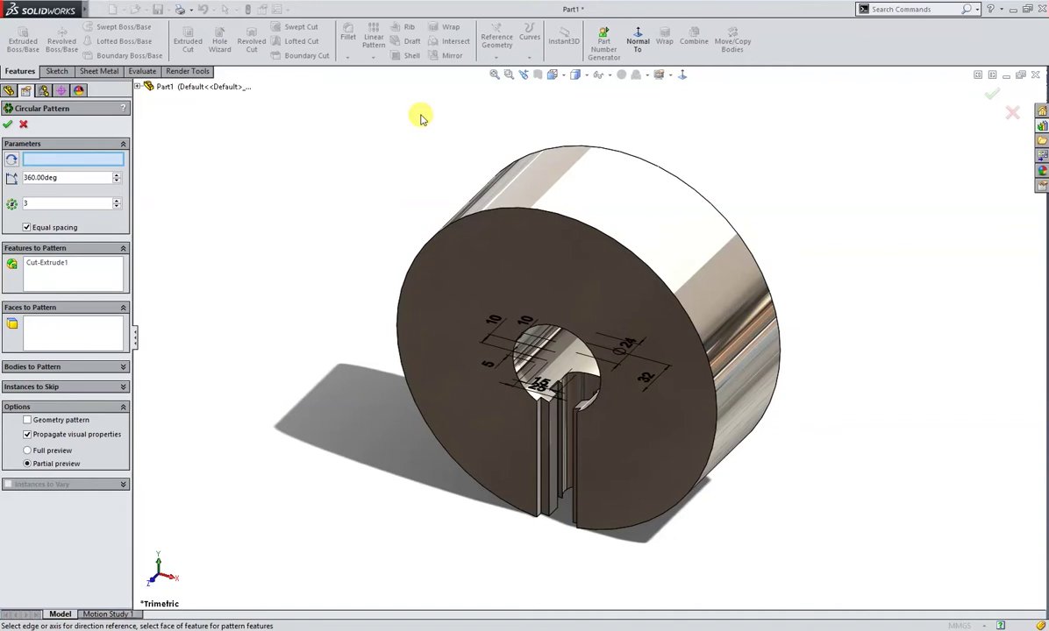
{"action": "left_click", "coordinate": [543, 223]}
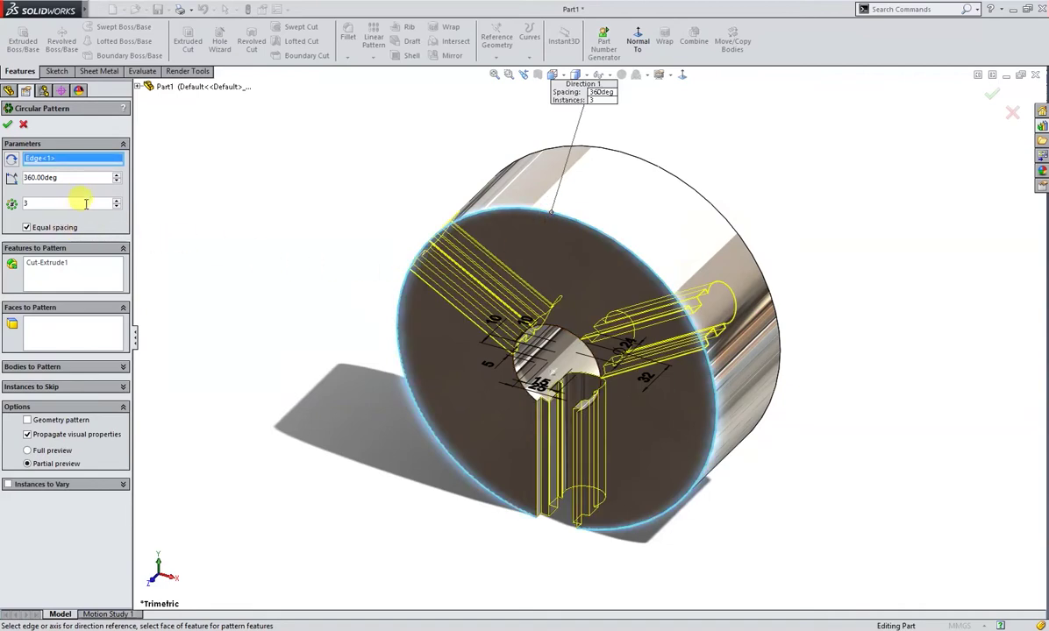
{"action": "left_click", "coordinate": [116, 201]}
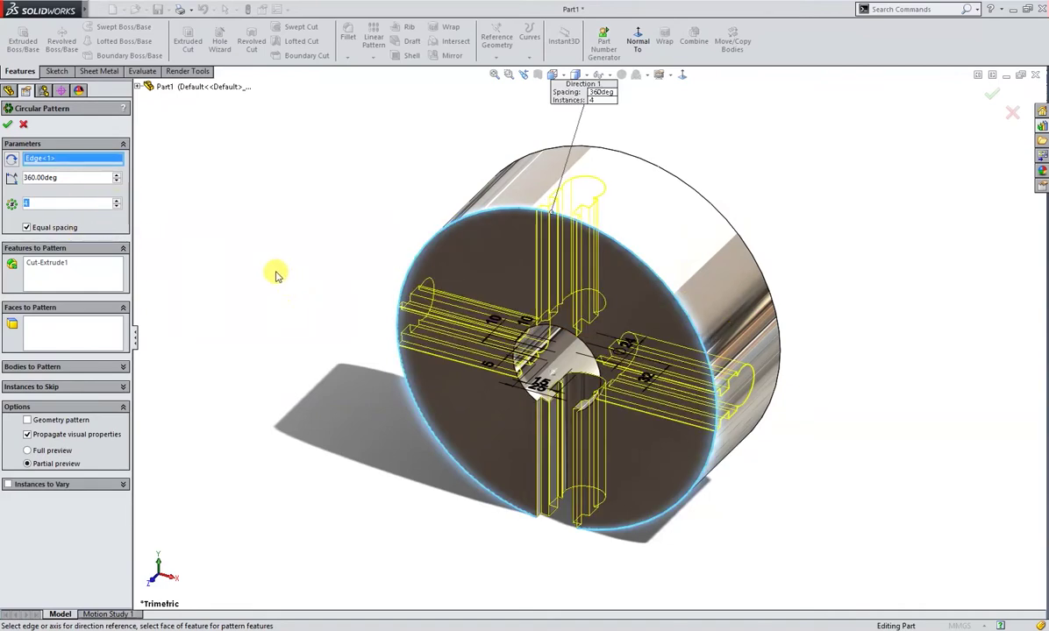
{"action": "left_click", "coordinate": [8, 125]}
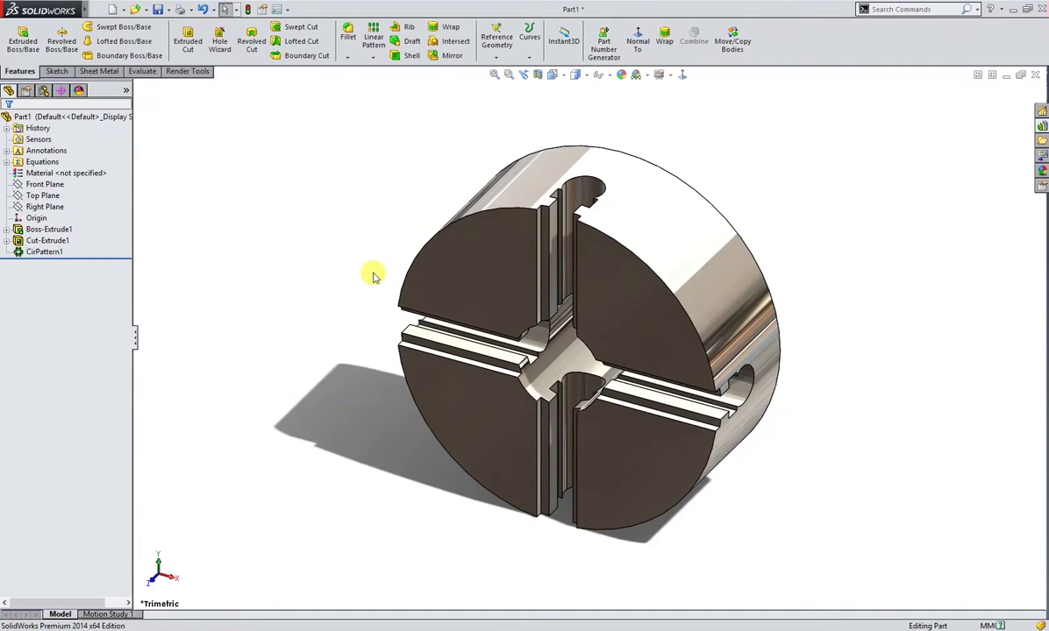
{"action": "middle_click_drag", "start_coordinate": [380, 281], "coordinate": [493, 301]}
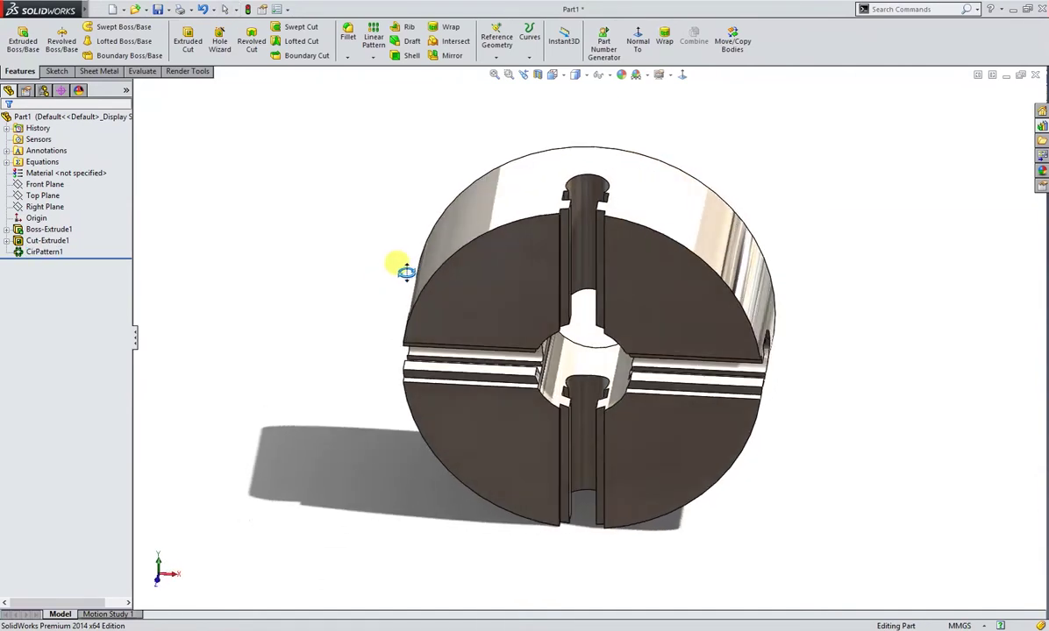
{"action": "left_click", "coordinate": [494, 300]}
Step: Sketch a circle at the origin on the front face and dimension it 146 mm
{"action": "left_click", "coordinate": [544, 259]}
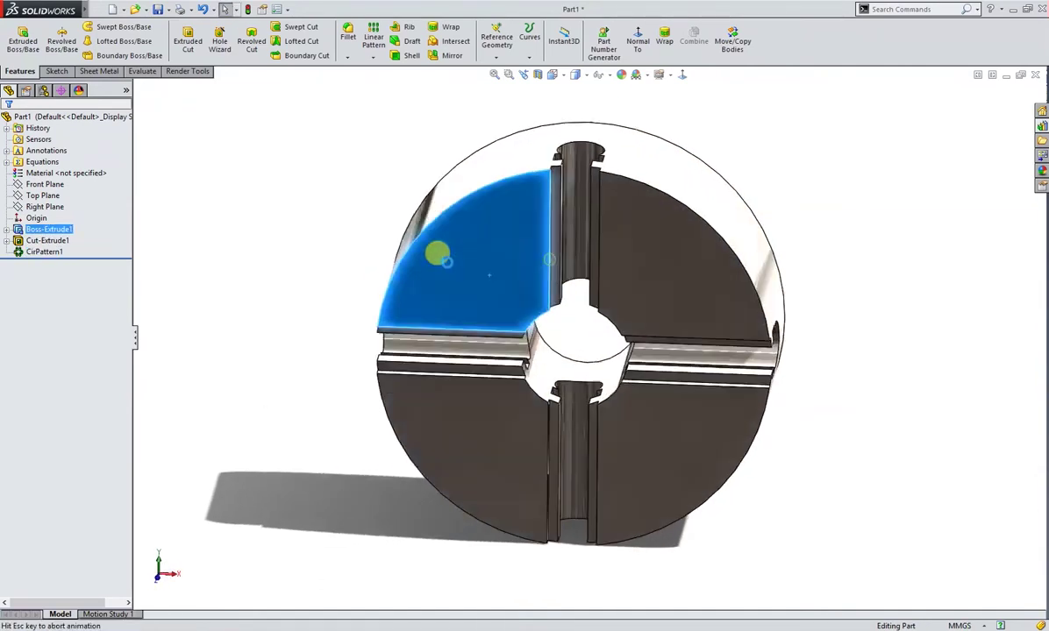
{"action": "right_click_drag", "start_coordinate": [268, 243], "coordinate": [317, 238]}
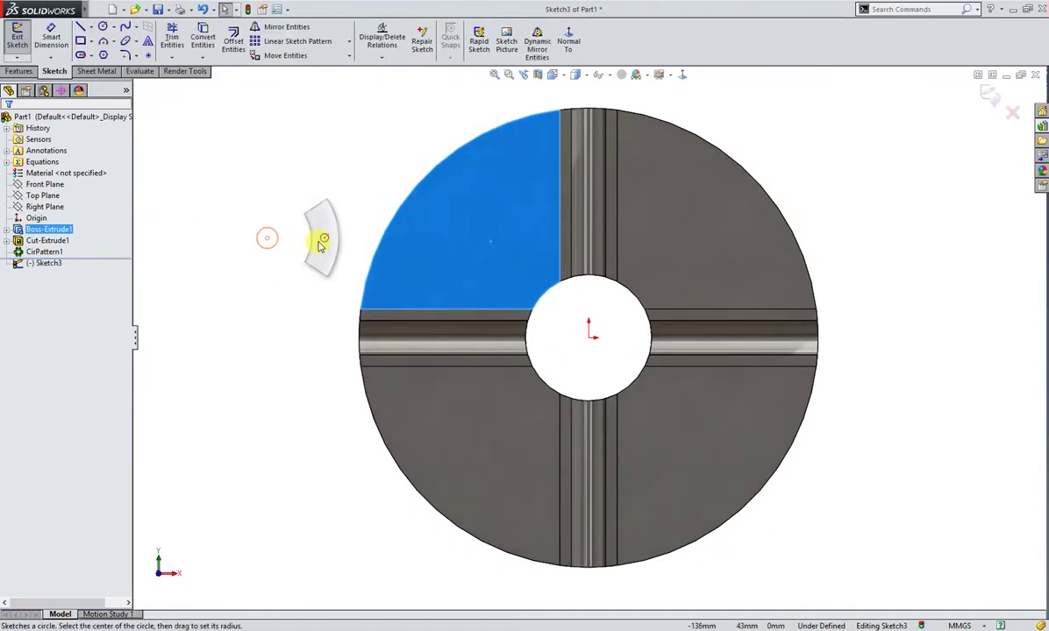
{"action": "left_click", "coordinate": [588, 335]}
{"action": "left_click", "coordinate": [681, 246]}
{"action": "right_click_drag", "start_coordinate": [863, 404], "coordinate": [863, 367]}
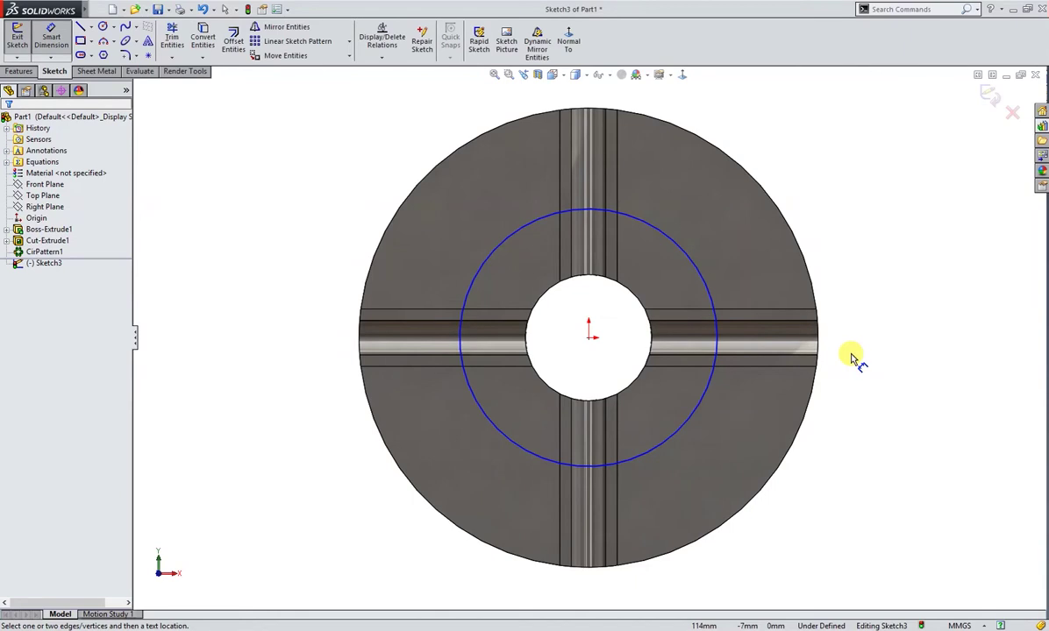
{"action": "left_click", "coordinate": [699, 402]}
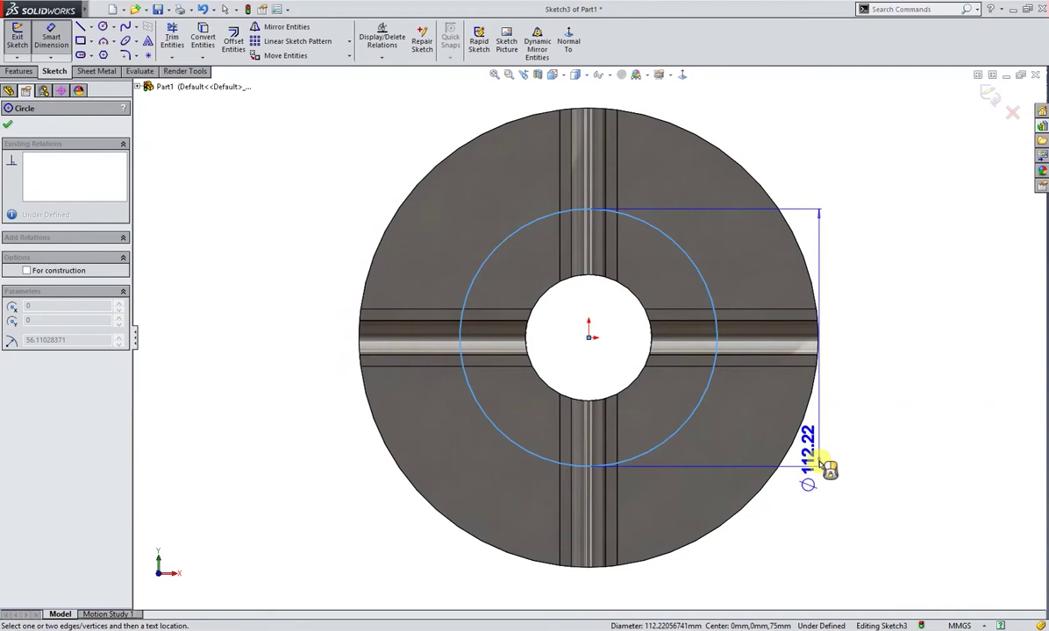
{"action": "left_click", "coordinate": [821, 464]}
{"action": "type", "text": "146"}
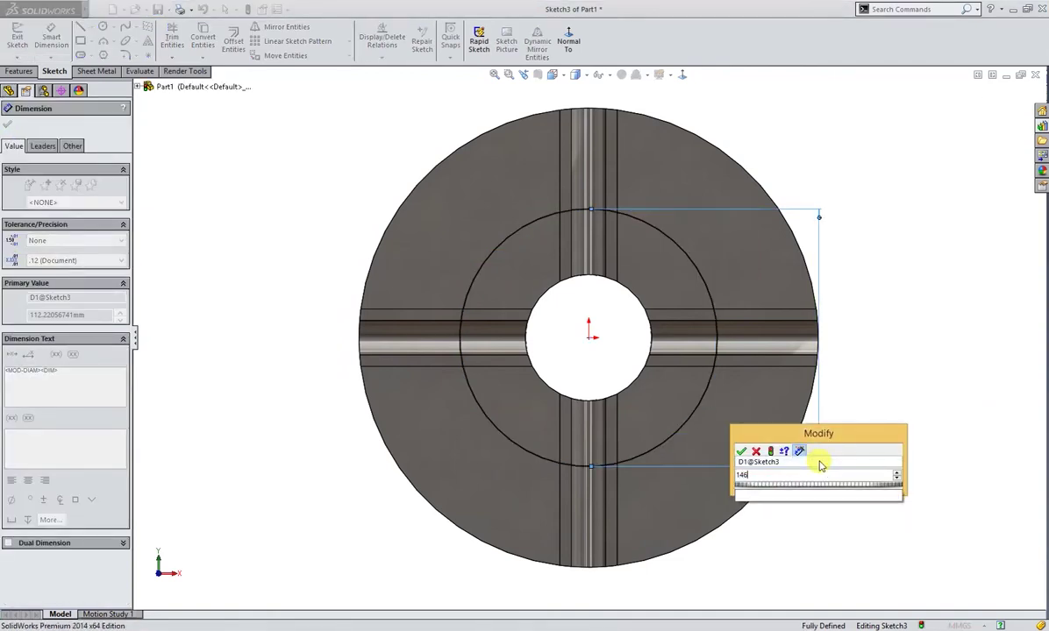
{"action": "key", "text": "Return"}
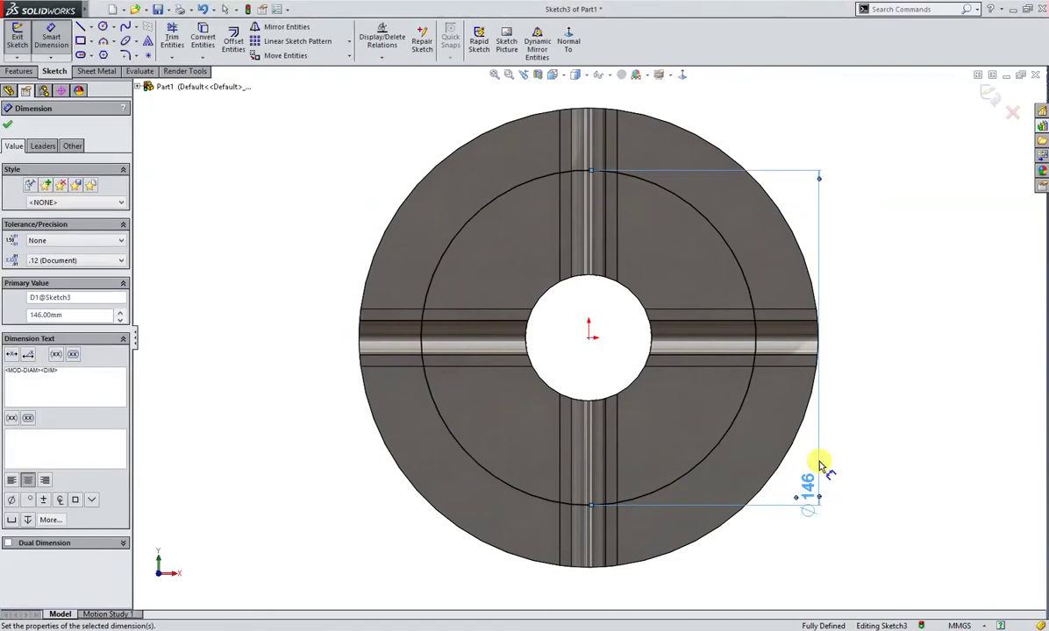
{"action": "left_click", "coordinate": [821, 465]}
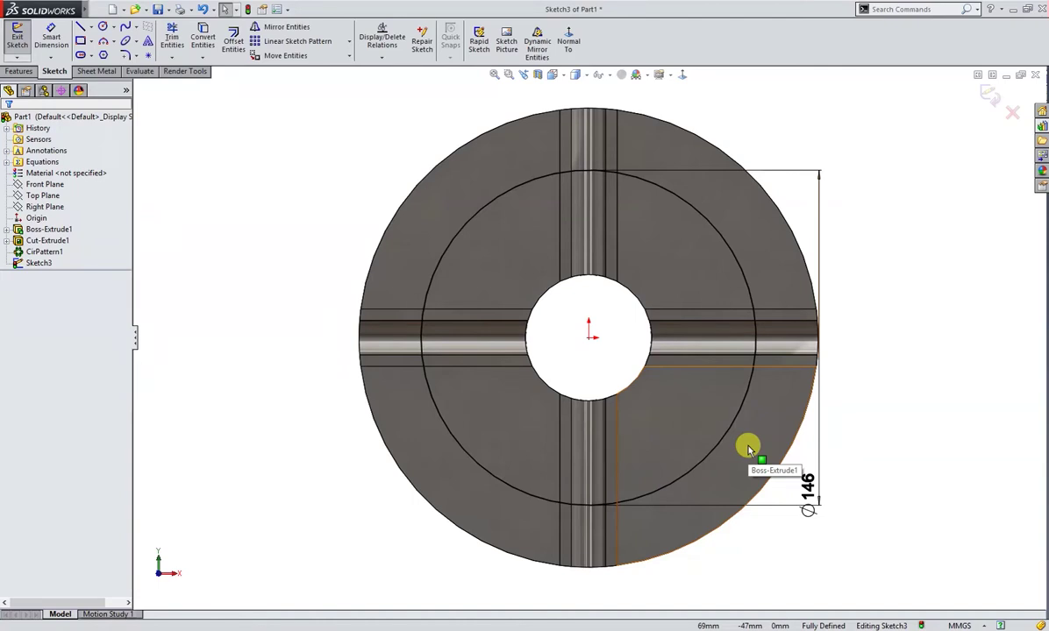
Step: Change the circle's diameter to 96.5 mm and make it construction geometry
{"action": "double_click", "coordinate": [808, 486]}
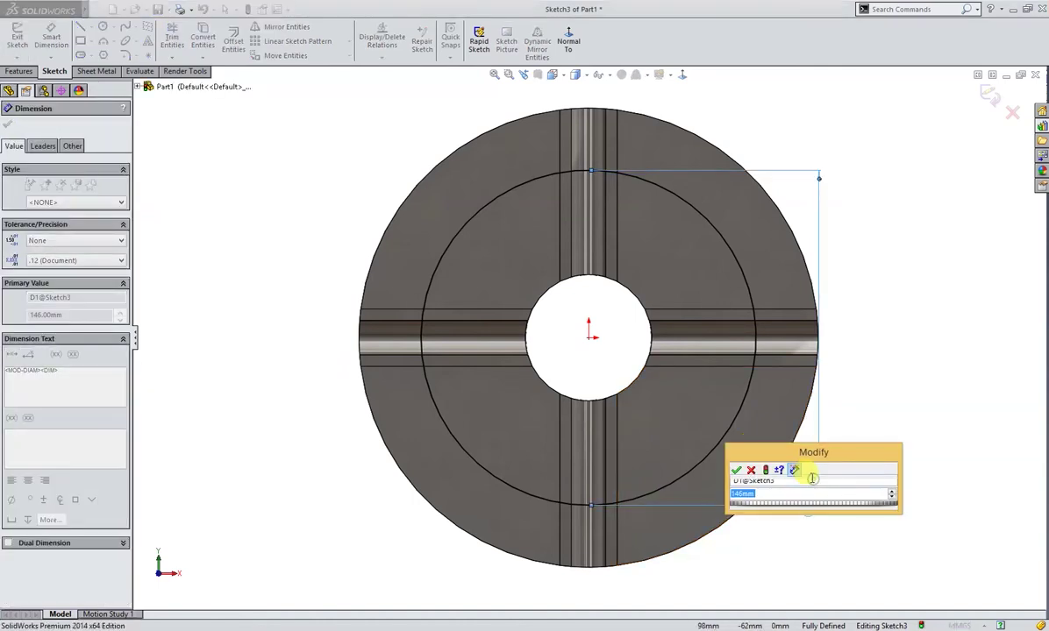
{"action": "type", "text": "96.5"}
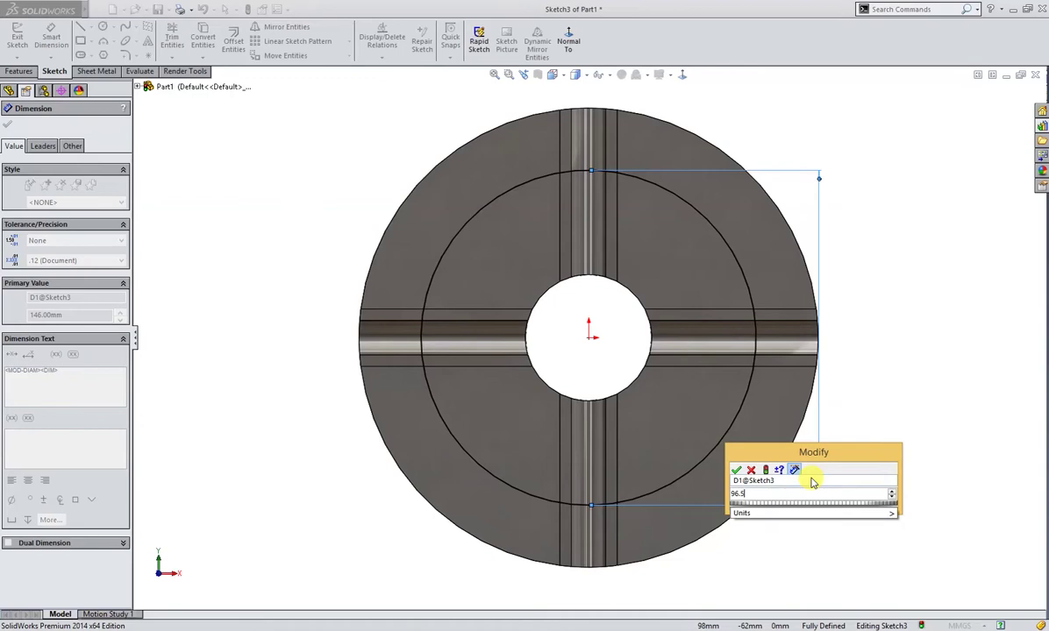
{"action": "key", "text": "Return"}
{"action": "key", "text": "Escape"}
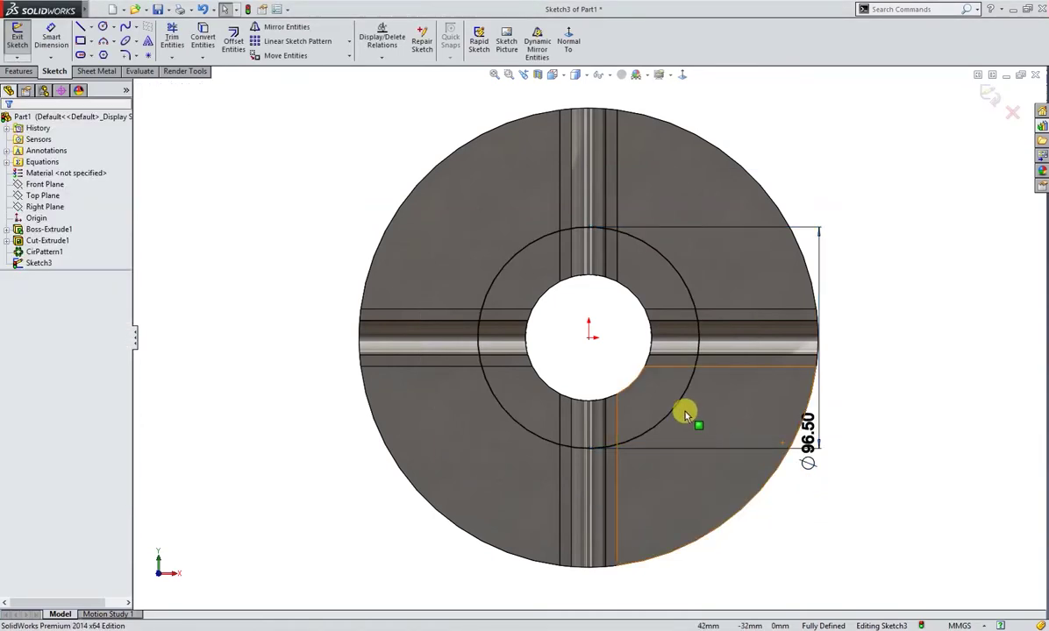
{"action": "left_click", "coordinate": [679, 411]}
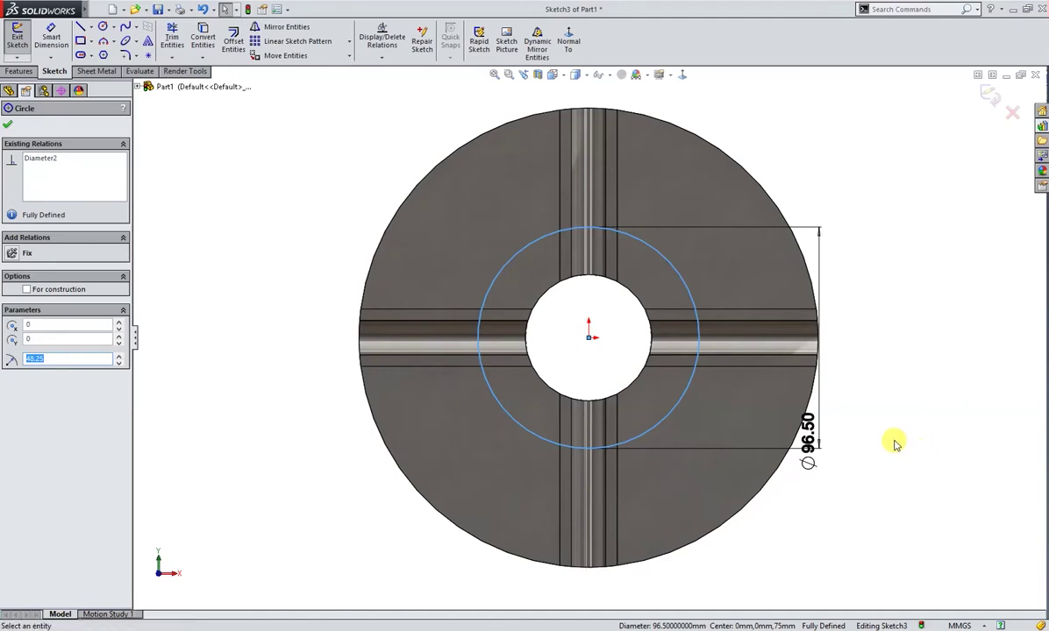
{"action": "left_click", "coordinate": [849, 421]}
{"action": "right_click_drag", "start_coordinate": [875, 468], "coordinate": [878, 479]}
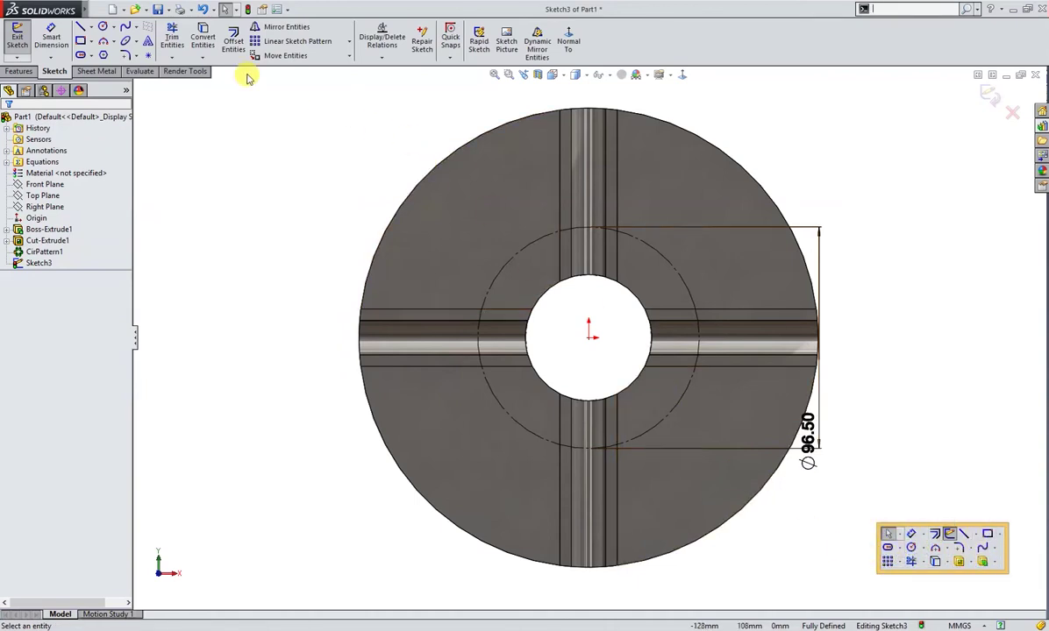
Step: Draw a four-sided polygon at the origin inscribed in the circle, with its top line horizontal
{"action": "left_click", "coordinate": [102, 54]}
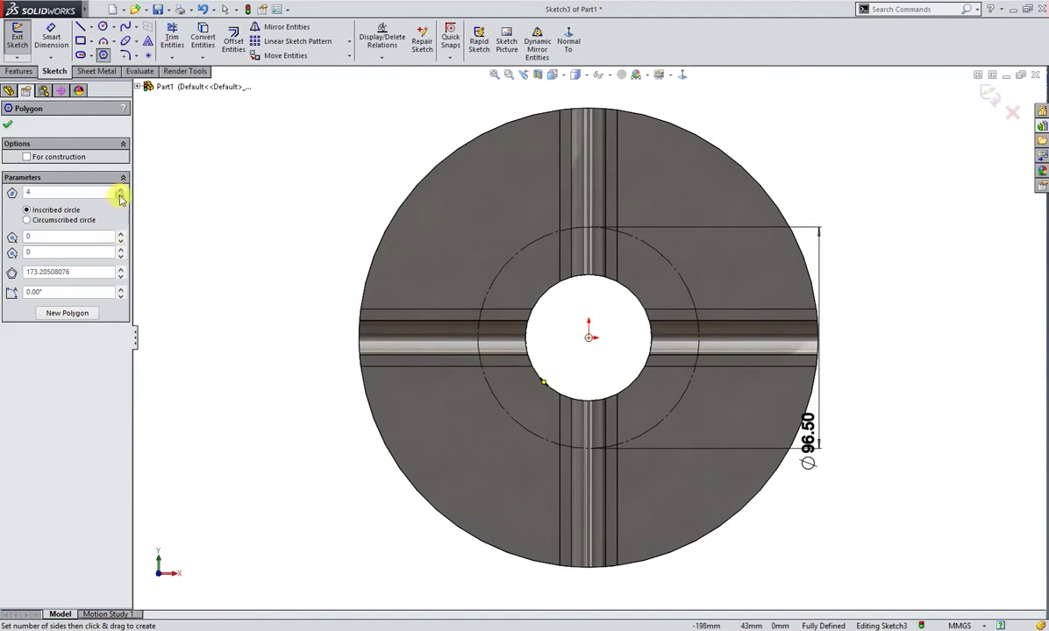
{"action": "left_click", "coordinate": [588, 336]}
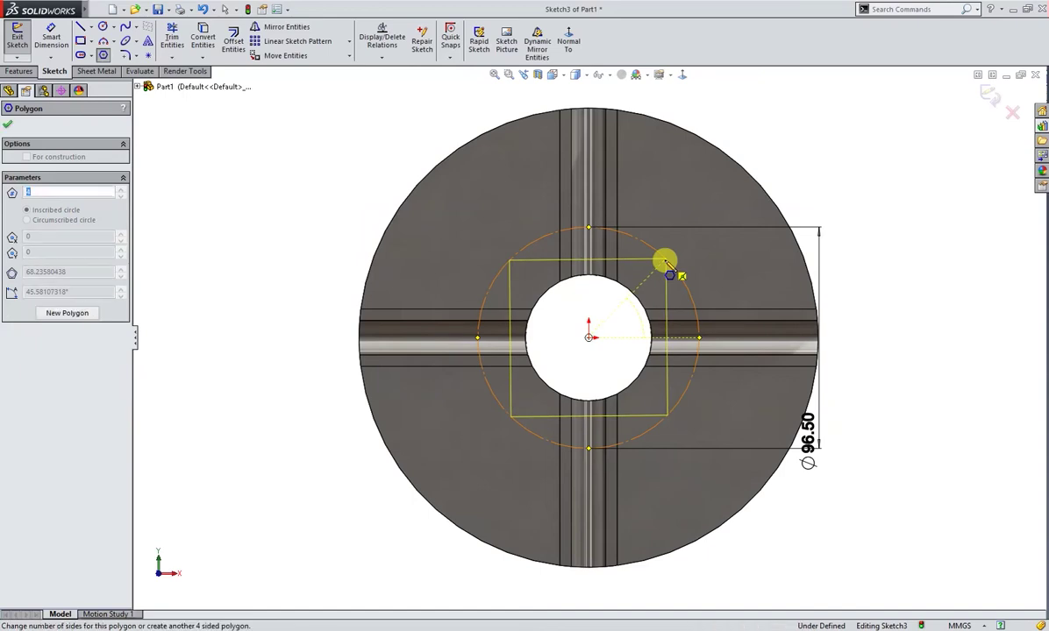
{"action": "left_click", "coordinate": [665, 261]}
{"action": "left_click", "coordinate": [644, 259]}
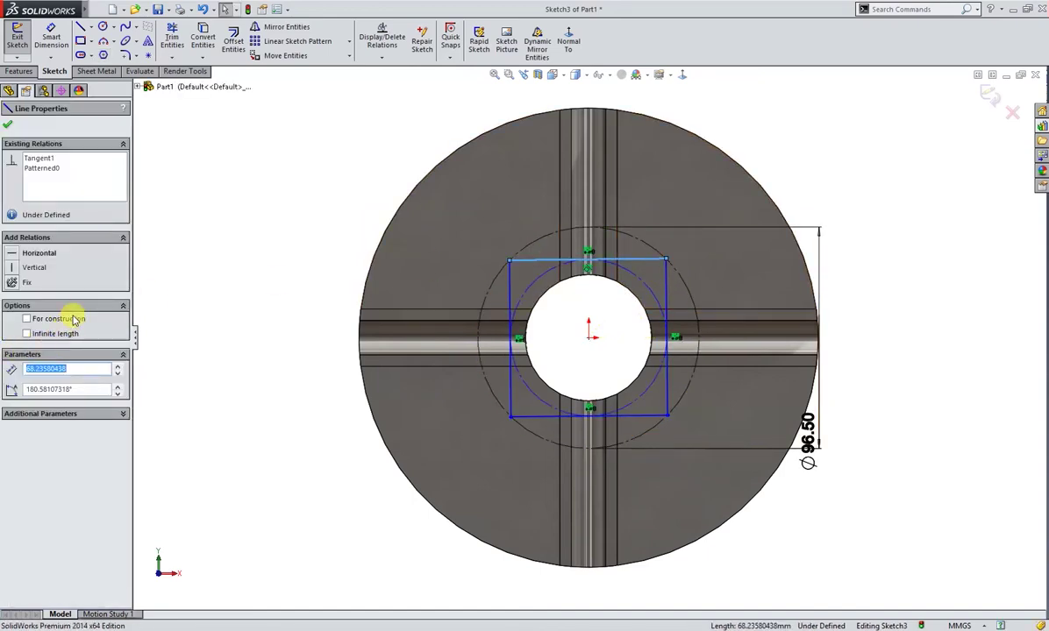
{"action": "left_click", "coordinate": [13, 255]}
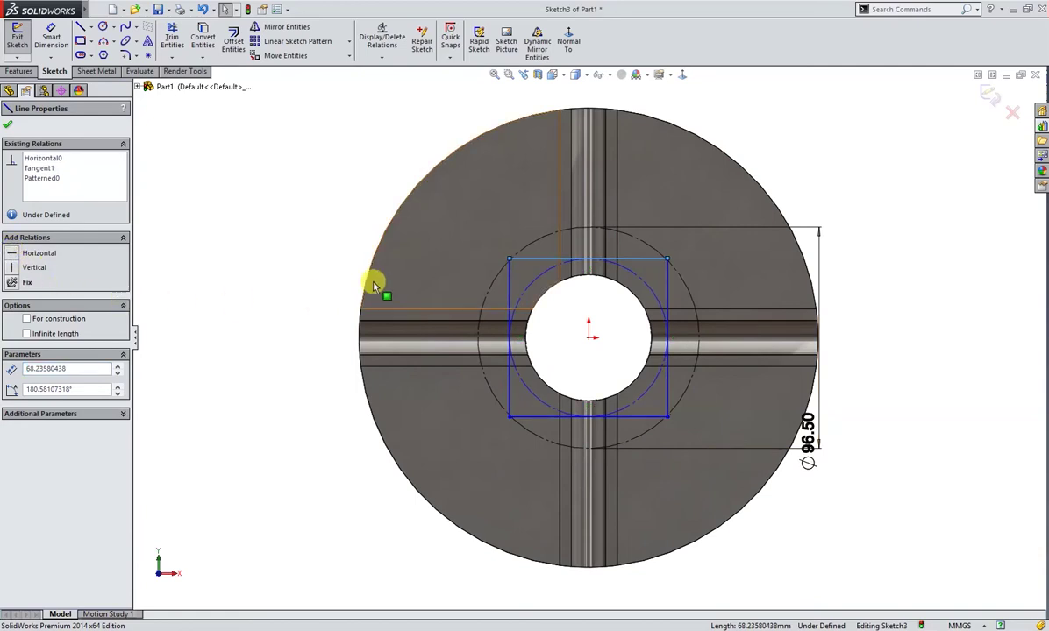
{"action": "left_click", "coordinate": [363, 281]}
Step: Make all four square lines construction geometry and exit the sketch
{"action": "left_click", "coordinate": [521, 263]}
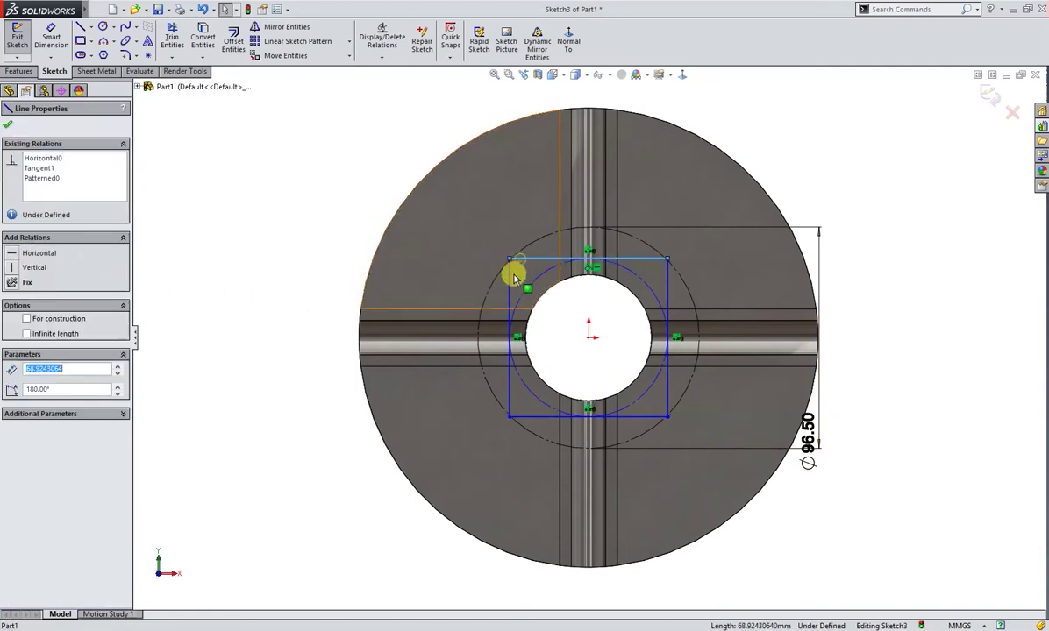
{"action": "left_click", "coordinate": [528, 415], "text": "ctrl"}
{"action": "left_click", "coordinate": [510, 386], "text": "ctrl"}
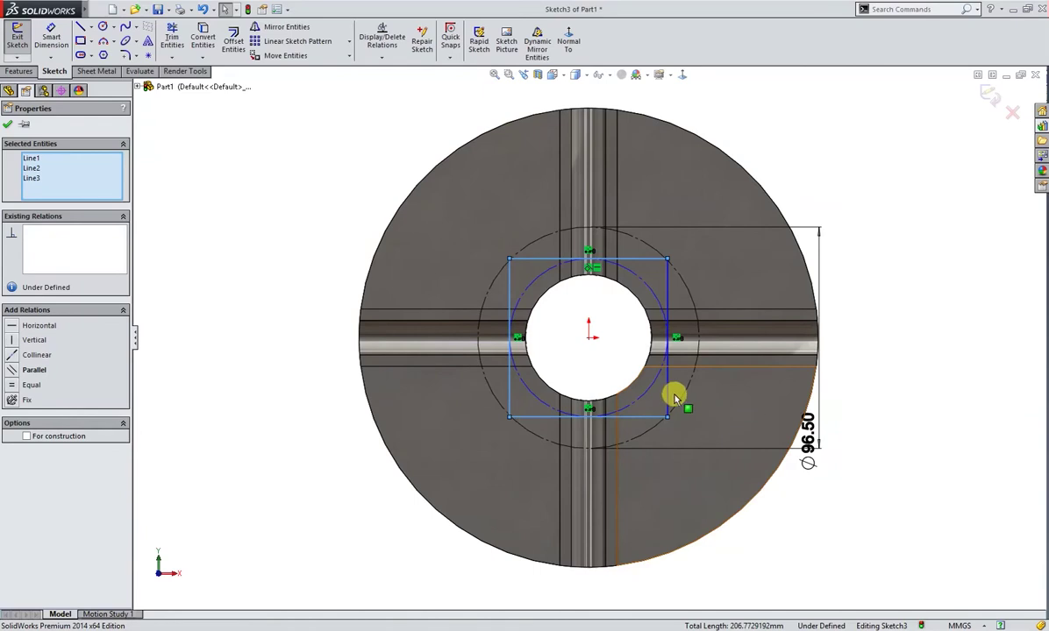
{"action": "left_click", "coordinate": [669, 397], "text": "ctrl"}
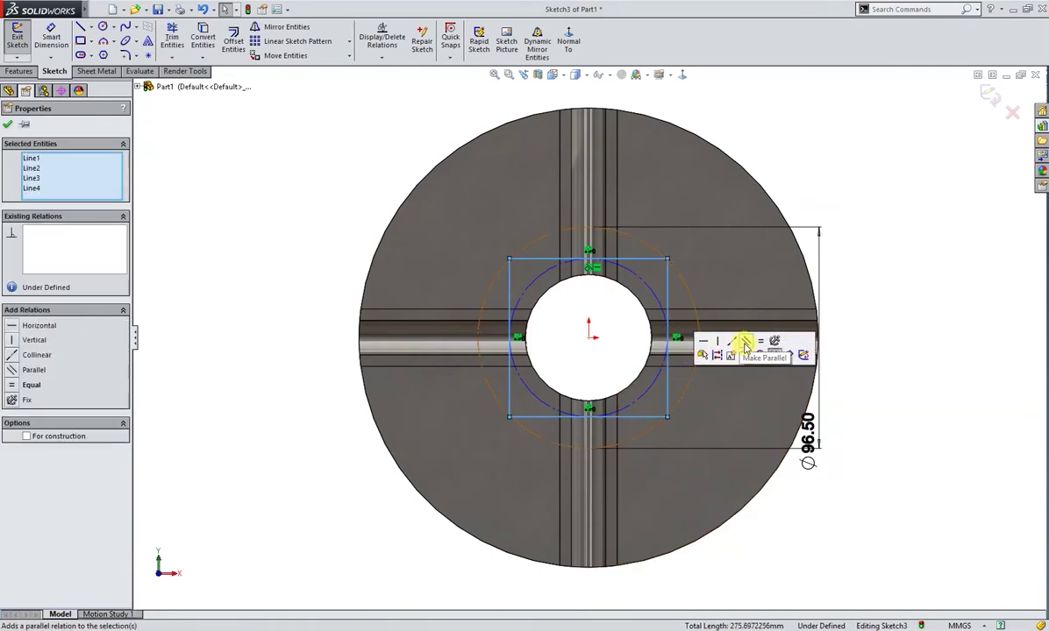
{"action": "left_click", "coordinate": [719, 354]}
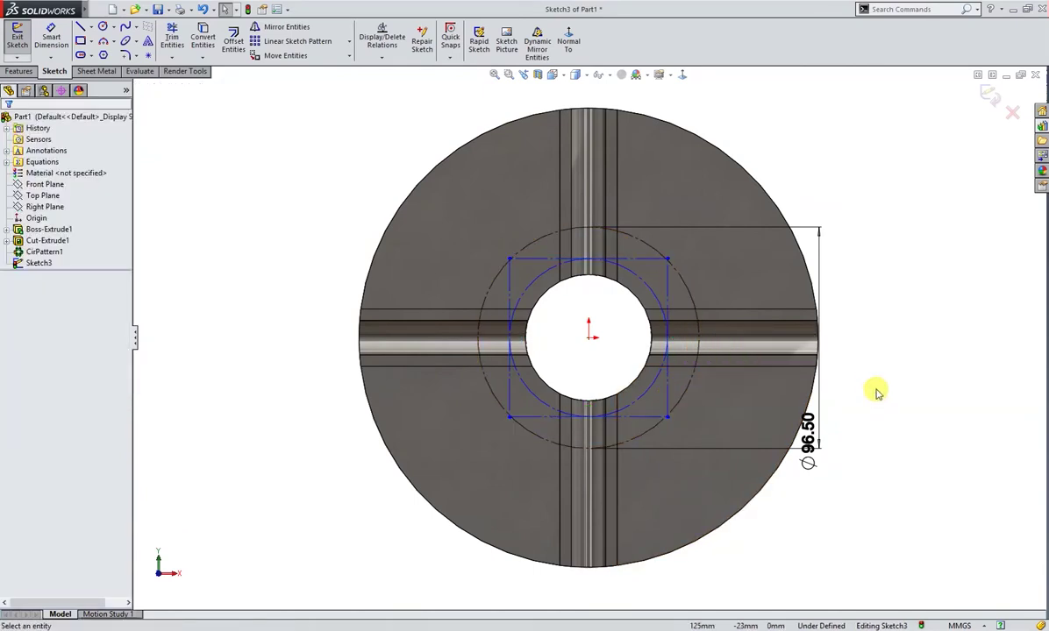
{"action": "left_click", "coordinate": [989, 97]}
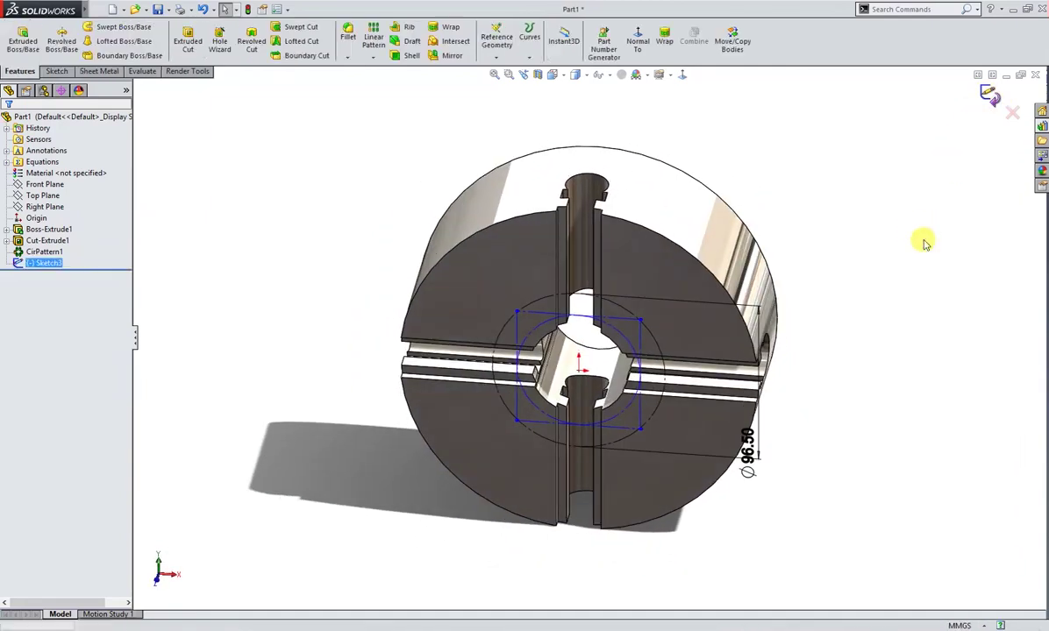
Step: Start an M10 counterbore Hole Wizard hole on the upper-right quarter face, viewed normal to it
{"action": "left_click", "coordinate": [705, 311]}
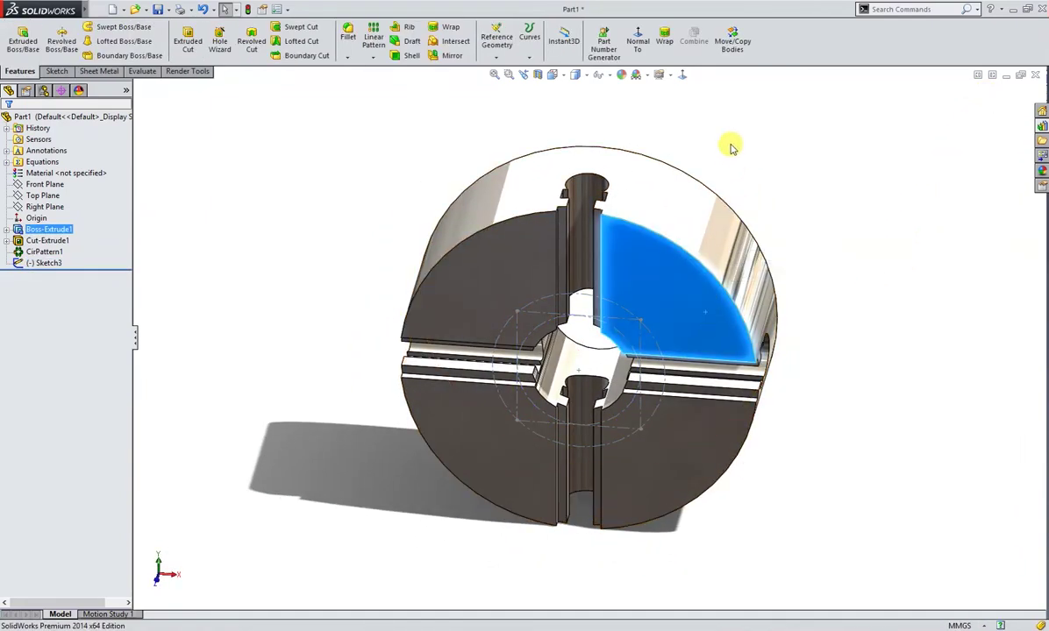
{"action": "left_click", "coordinate": [683, 76]}
{"action": "left_click", "coordinate": [221, 48]}
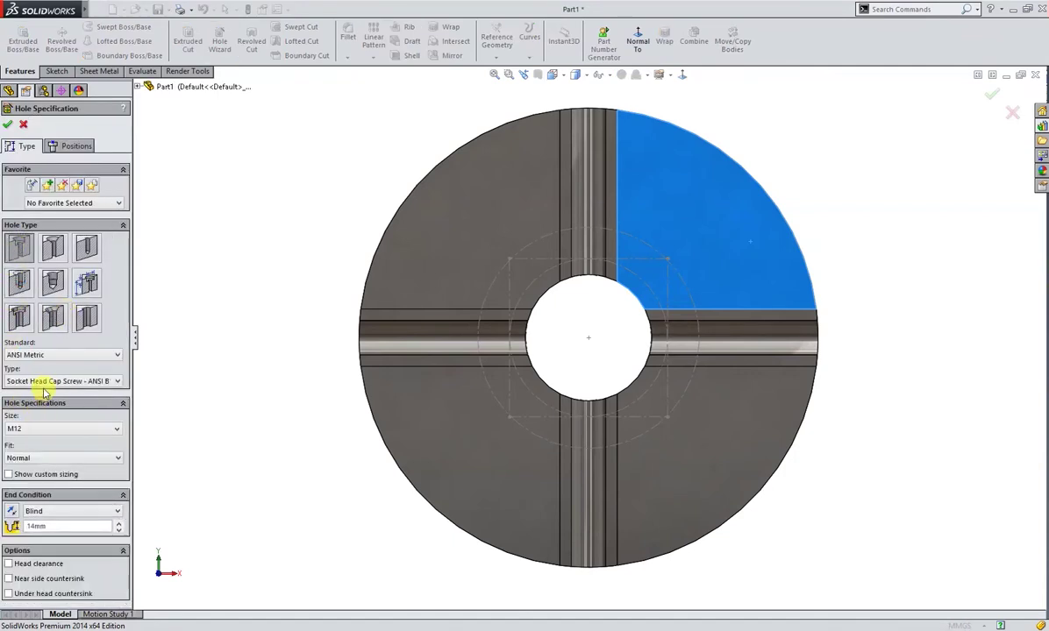
{"action": "left_click", "coordinate": [26, 433]}
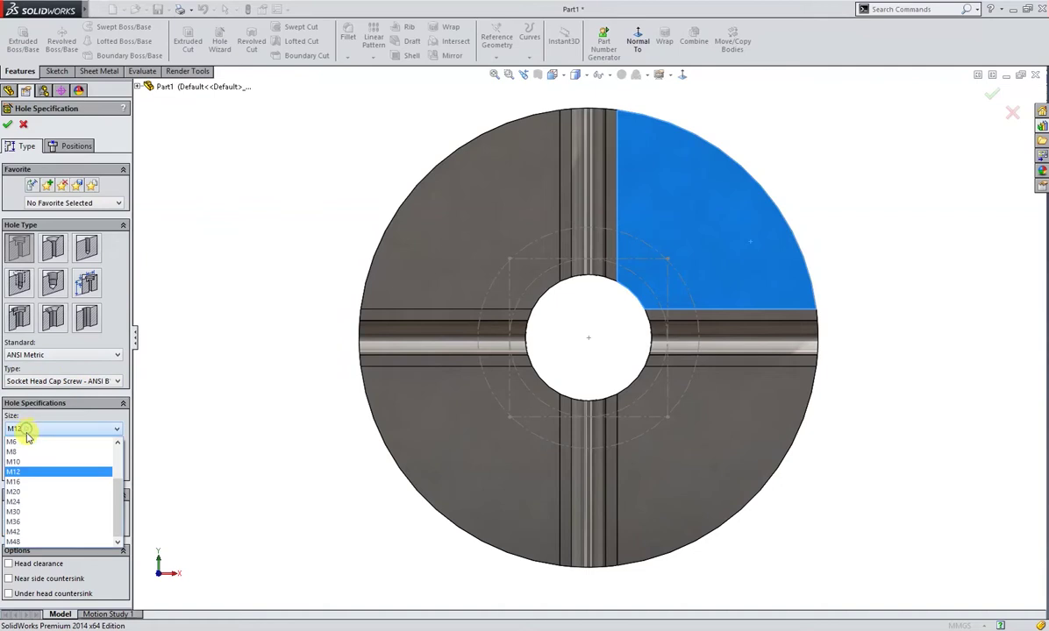
{"action": "left_click", "coordinate": [22, 460]}
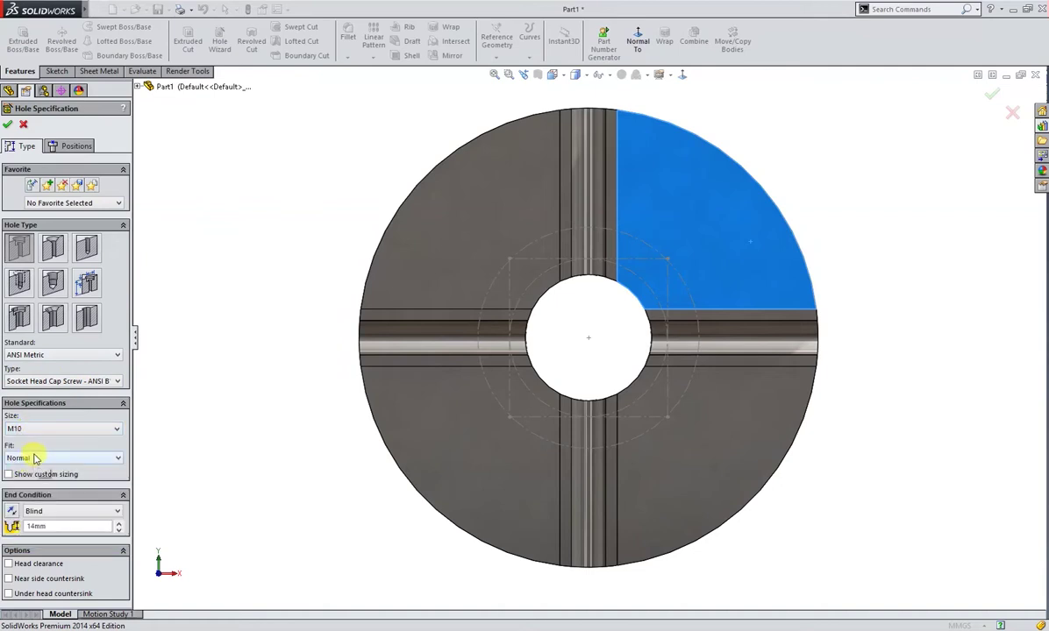
Step: Place the holes at the construction square's corners and cut them Through All
{"action": "left_click", "coordinate": [77, 147]}
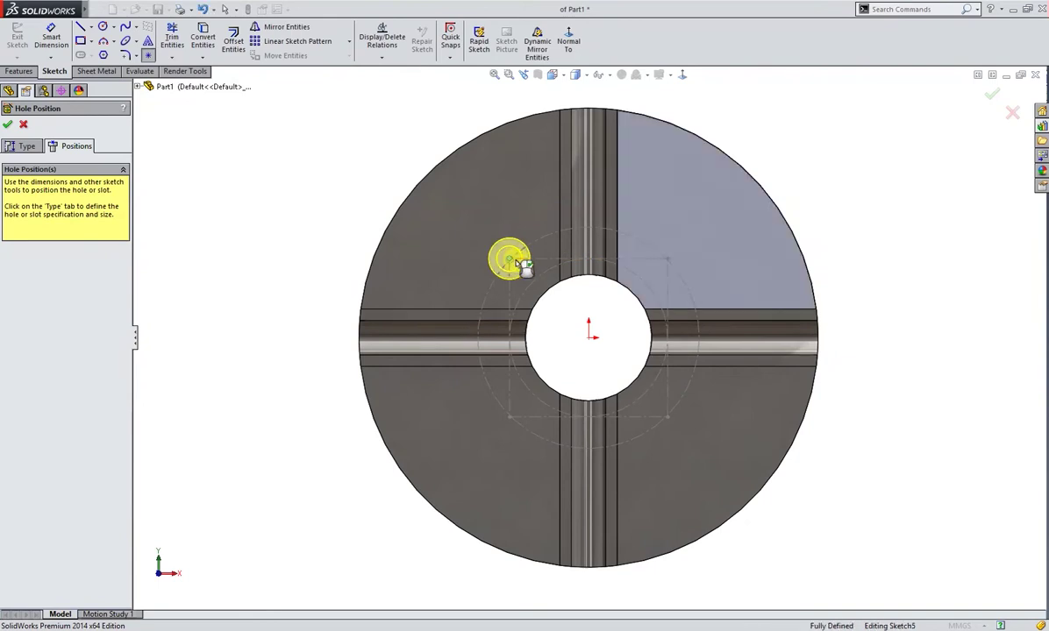
{"action": "left_click", "coordinate": [668, 260]}
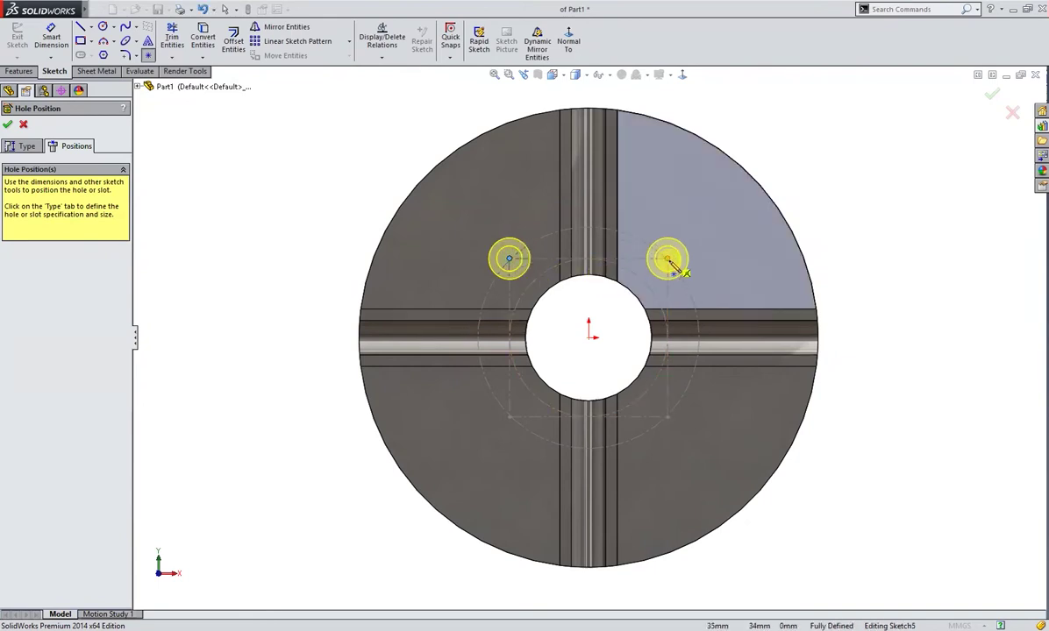
{"action": "left_click", "coordinate": [668, 417]}
{"action": "left_click", "coordinate": [509, 417]}
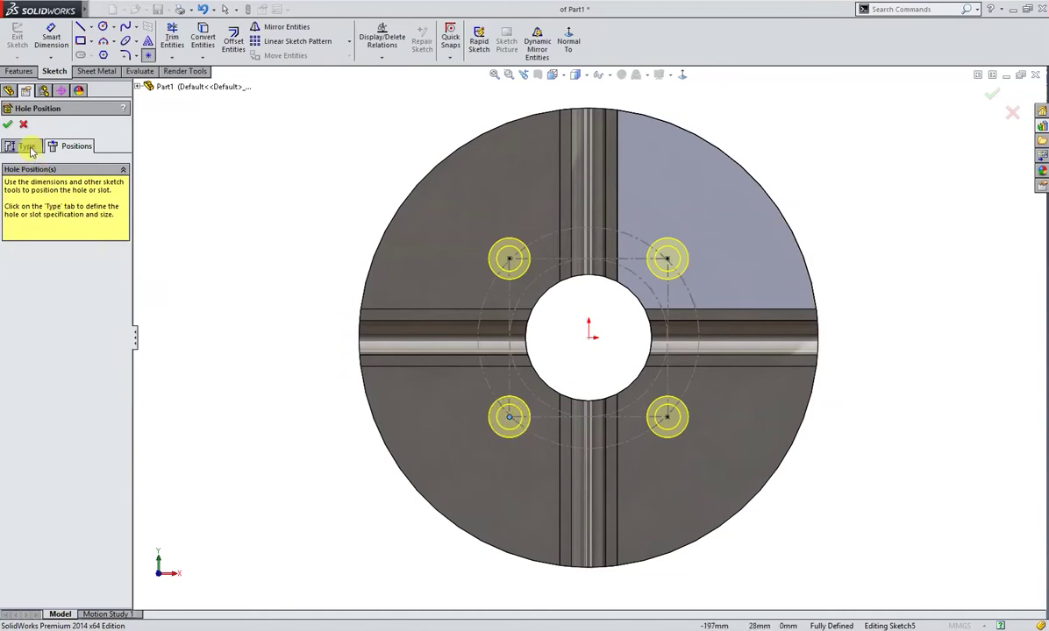
{"action": "left_click", "coordinate": [27, 146]}
{"action": "left_click", "coordinate": [46, 516]}
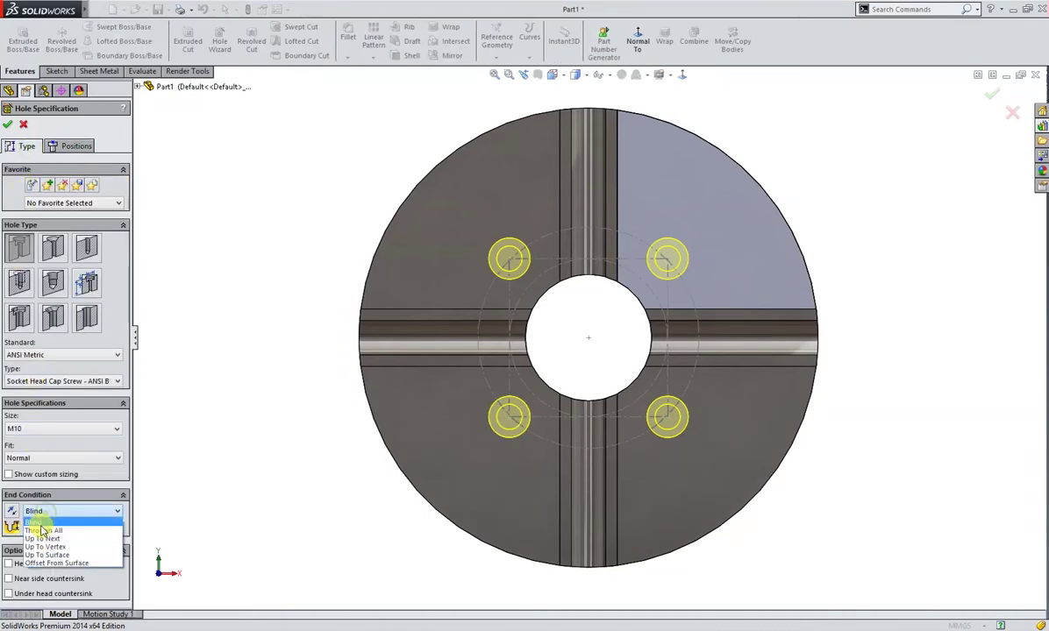
{"action": "left_click", "coordinate": [42, 525]}
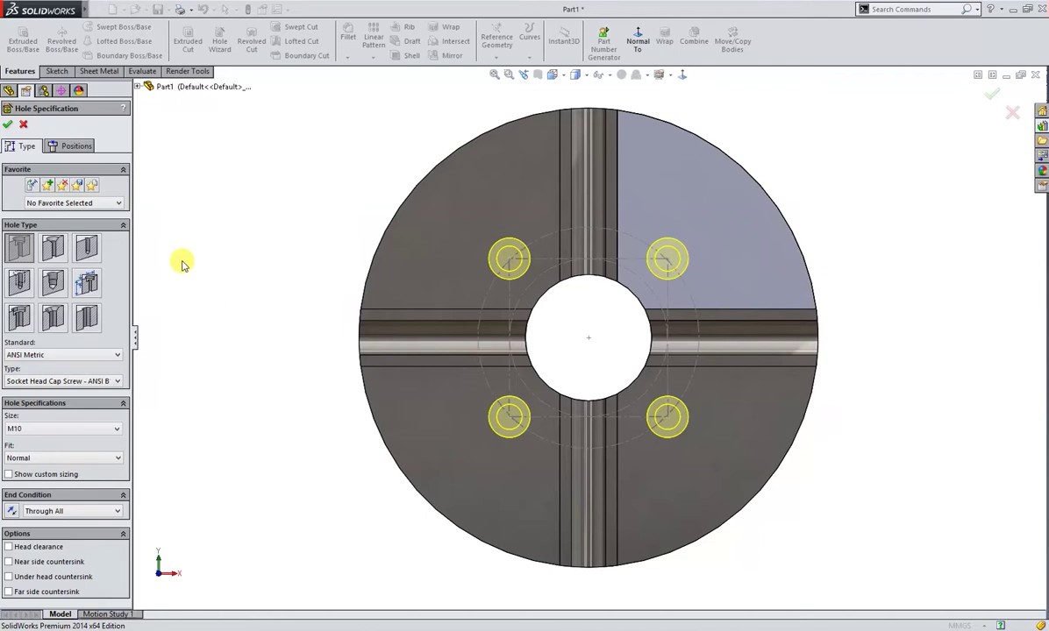
{"action": "left_click", "coordinate": [8, 125]}
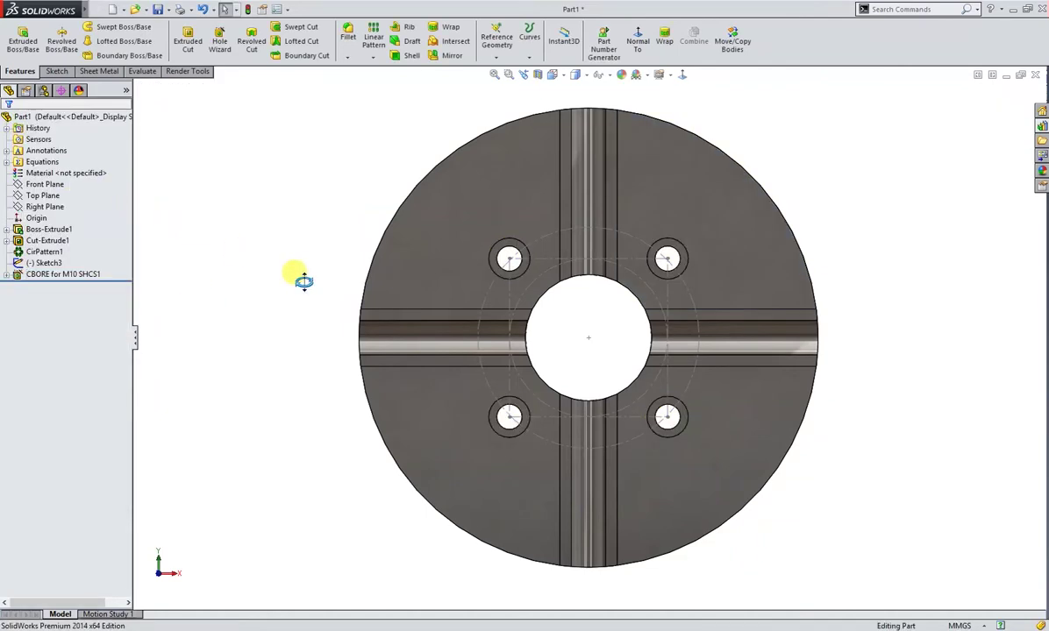
Step: Hide Sketch3 and start a new sketch on the disc's flat front face
{"action": "middle_click_drag", "start_coordinate": [304, 281], "coordinate": [265, 314]}
{"action": "left_click", "coordinate": [43, 263]}
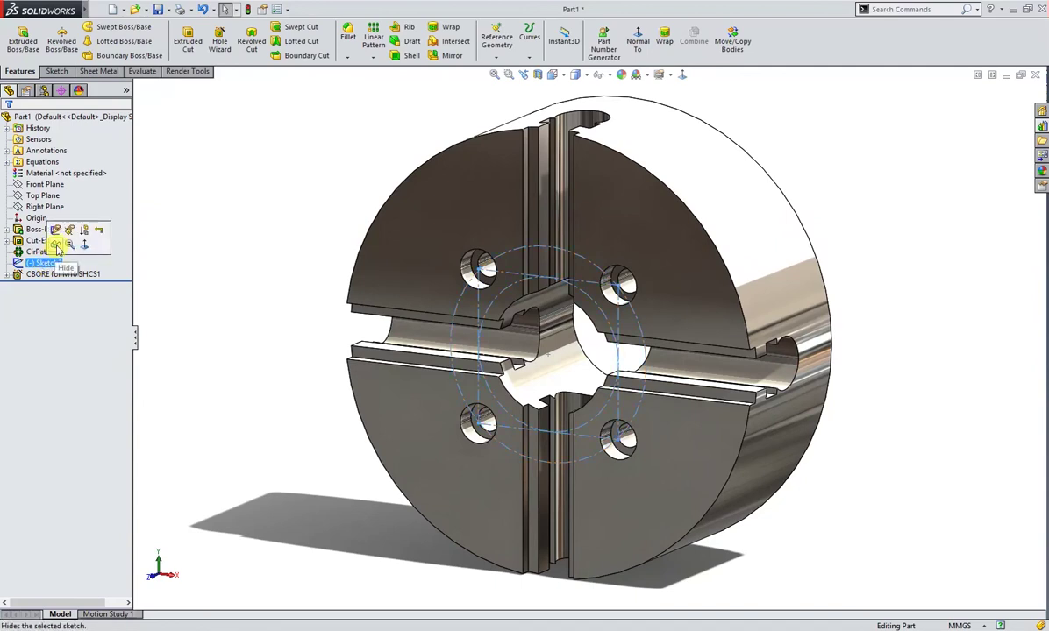
{"action": "left_click", "coordinate": [203, 286]}
{"action": "mouse_move", "coordinate": [281, 294]}
{"action": "middle_mouse_down"}
{"action": "mouse_move", "coordinate": [259, 330]}
{"action": "mouse_move", "coordinate": [265, 356]}
{"action": "mouse_move", "coordinate": [121, 353]}
{"action": "mouse_move", "coordinate": [391, 344]}
{"action": "middle_mouse_up"}
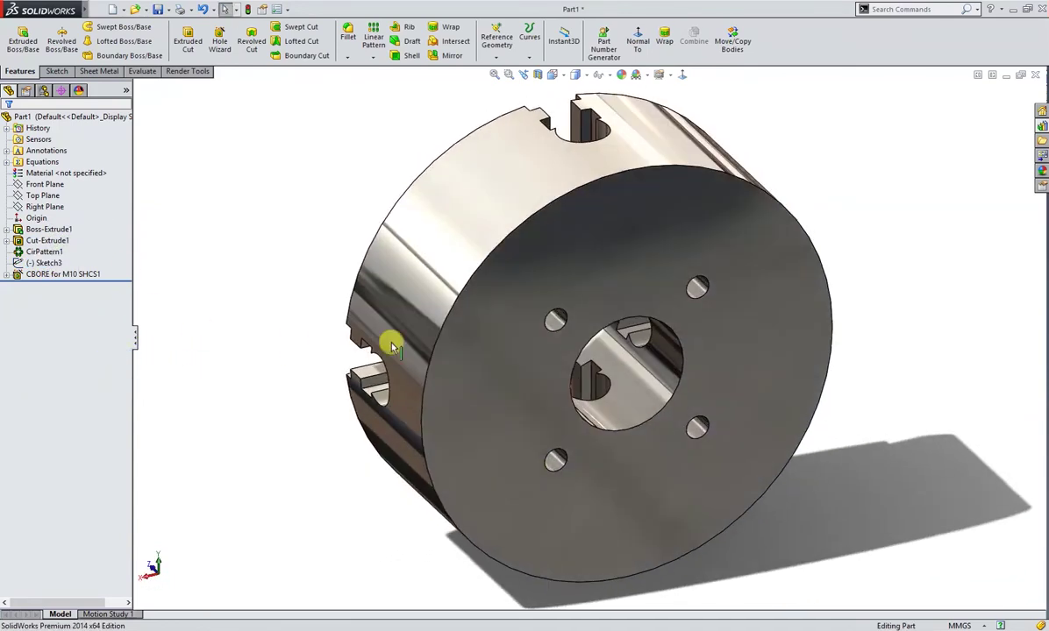
{"action": "left_click", "coordinate": [548, 279]}
{"action": "left_click", "coordinate": [596, 242]}
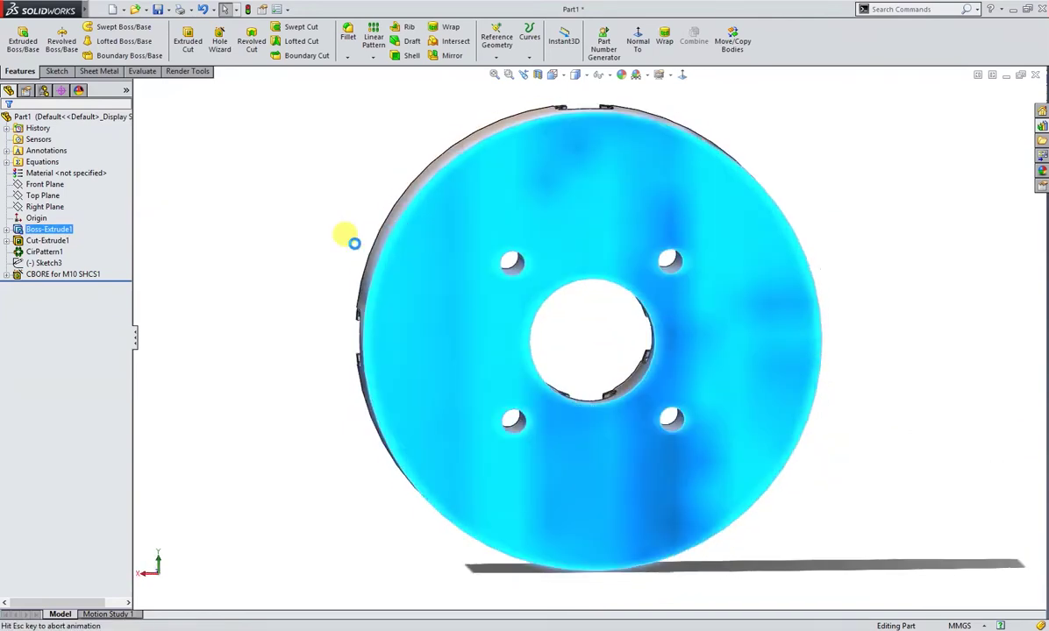
Step: Draw two concentric circles centred on the disc origin
{"action": "right_click_drag", "start_coordinate": [263, 229], "coordinate": [331, 228]}
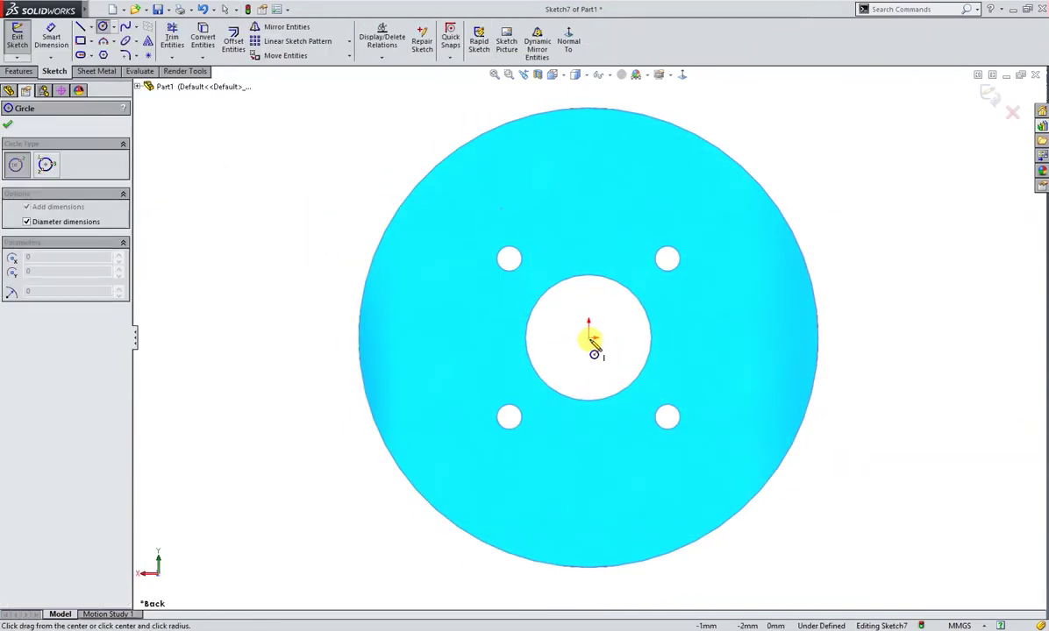
{"action": "left_click", "coordinate": [591, 335]}
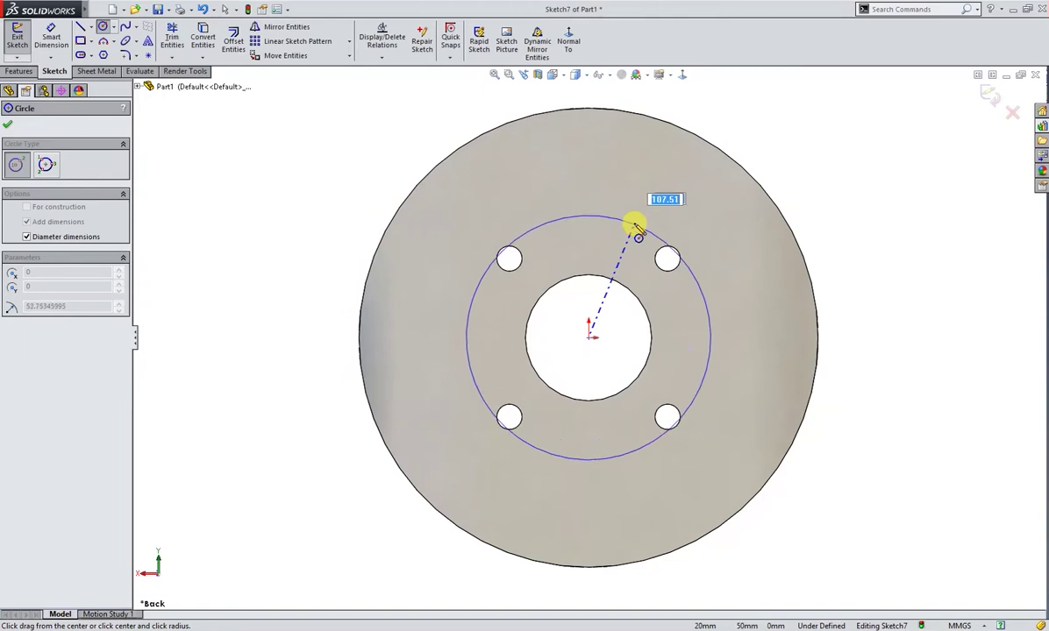
{"action": "left_click", "coordinate": [639, 218]}
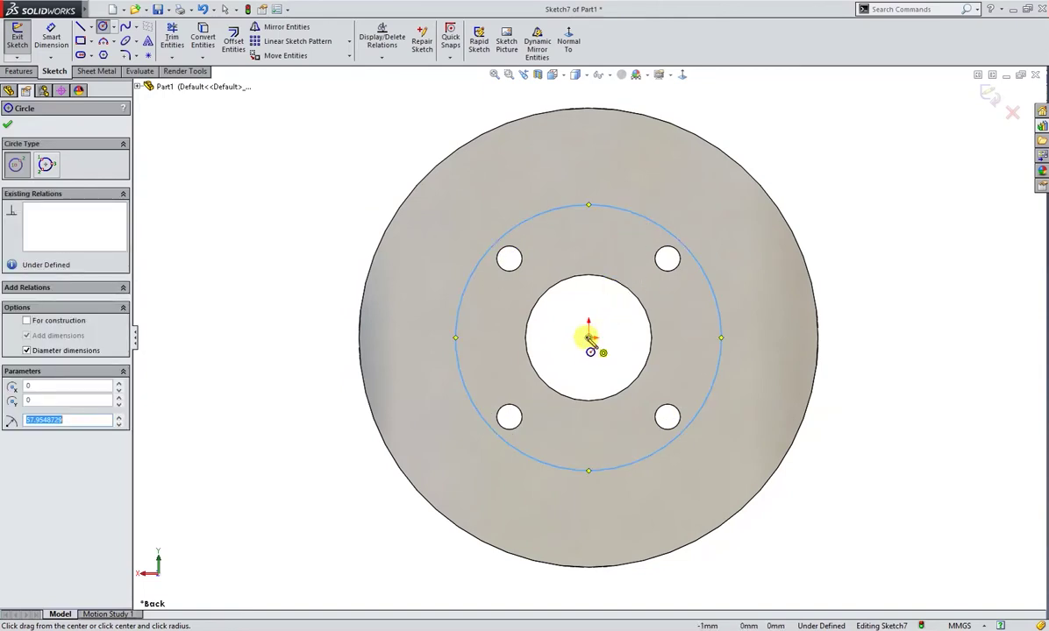
{"action": "left_click", "coordinate": [589, 337]}
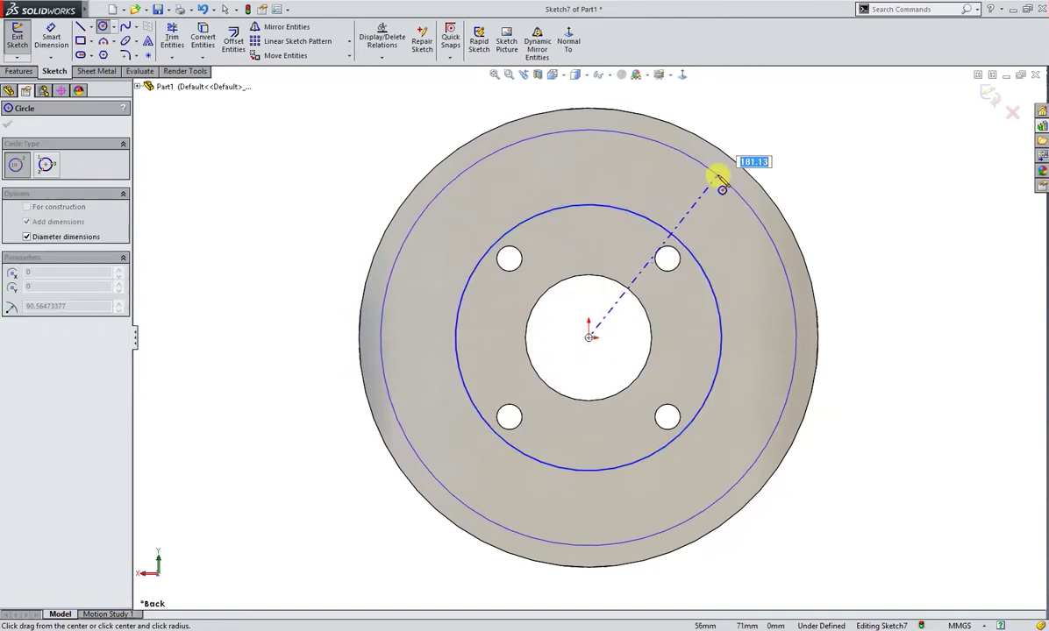
{"action": "left_click", "coordinate": [721, 187]}
Step: Dimension the outer circle to 178 mm and the inner circle to 118 mm
{"action": "right_click_drag", "start_coordinate": [861, 346], "coordinate": [860, 276]}
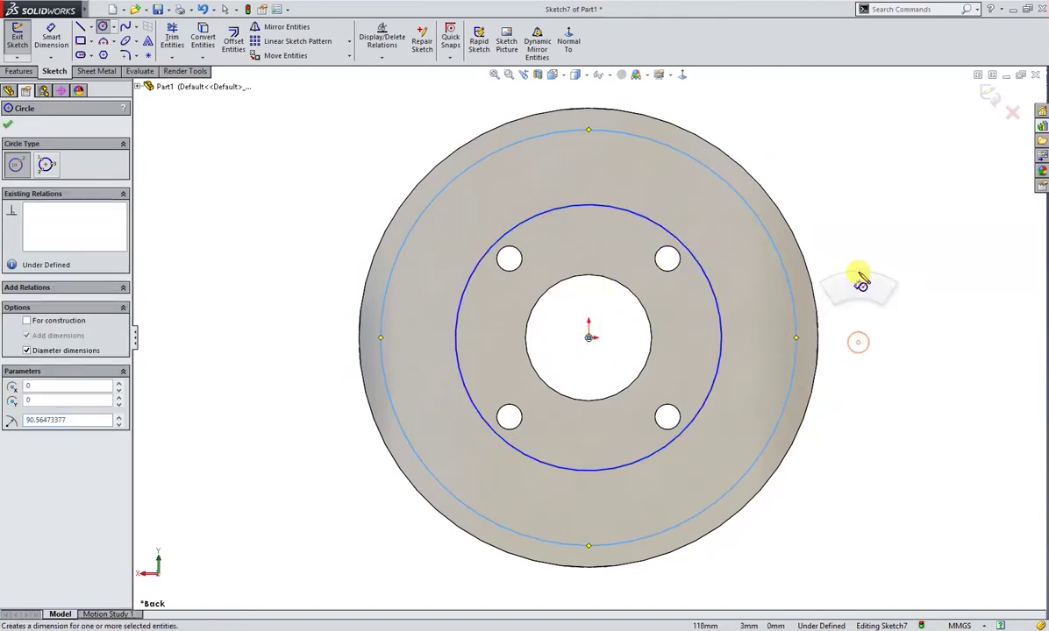
{"action": "left_click", "coordinate": [798, 337]}
{"action": "left_click", "coordinate": [868, 346]}
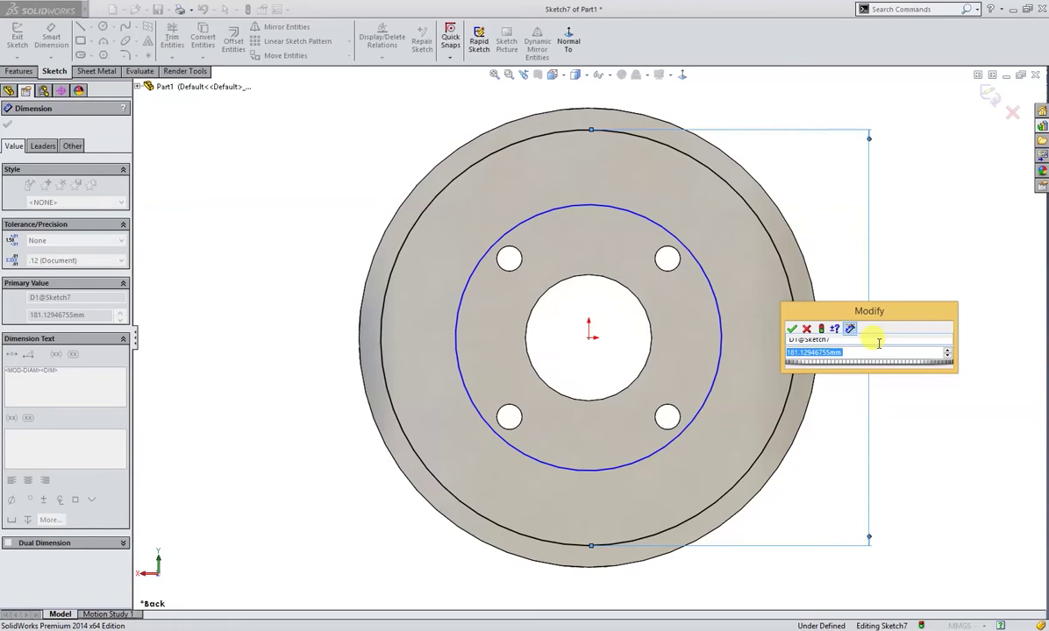
{"action": "type", "text": "178"}
{"action": "key", "text": "Return"}
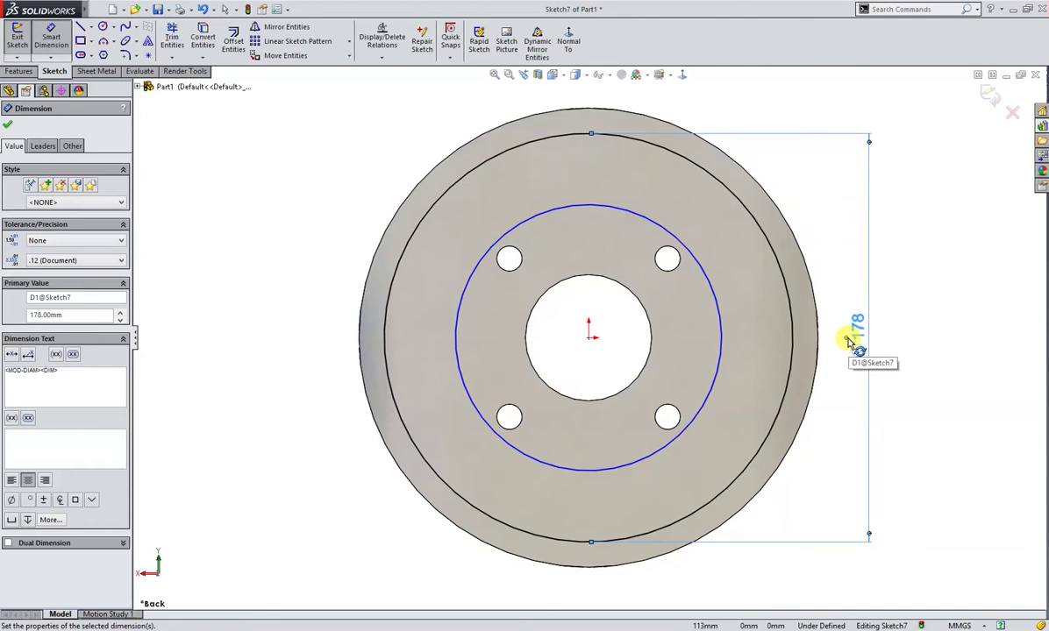
{"action": "left_click", "coordinate": [718, 369]}
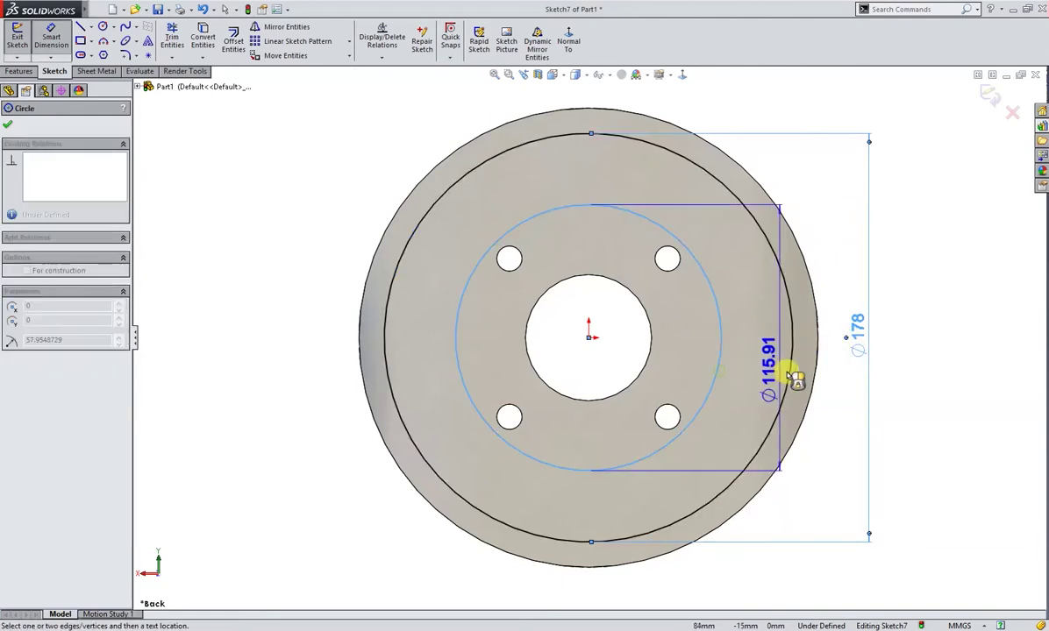
{"action": "left_click", "coordinate": [838, 380]}
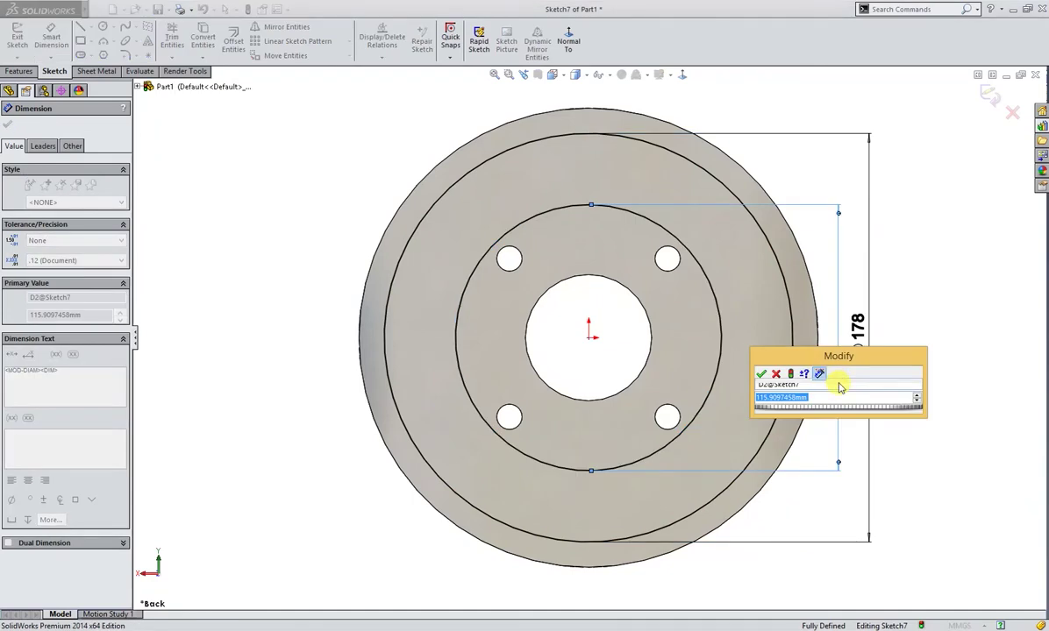
{"action": "type", "text": "118"}
{"action": "key", "text": "Return"}
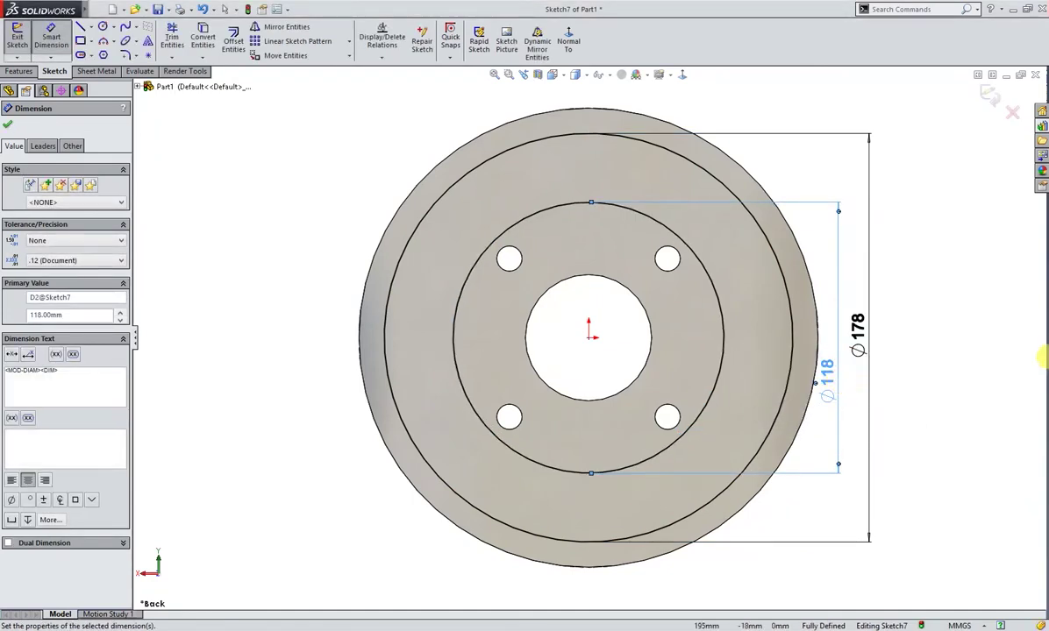
{"action": "key", "text": "s"}
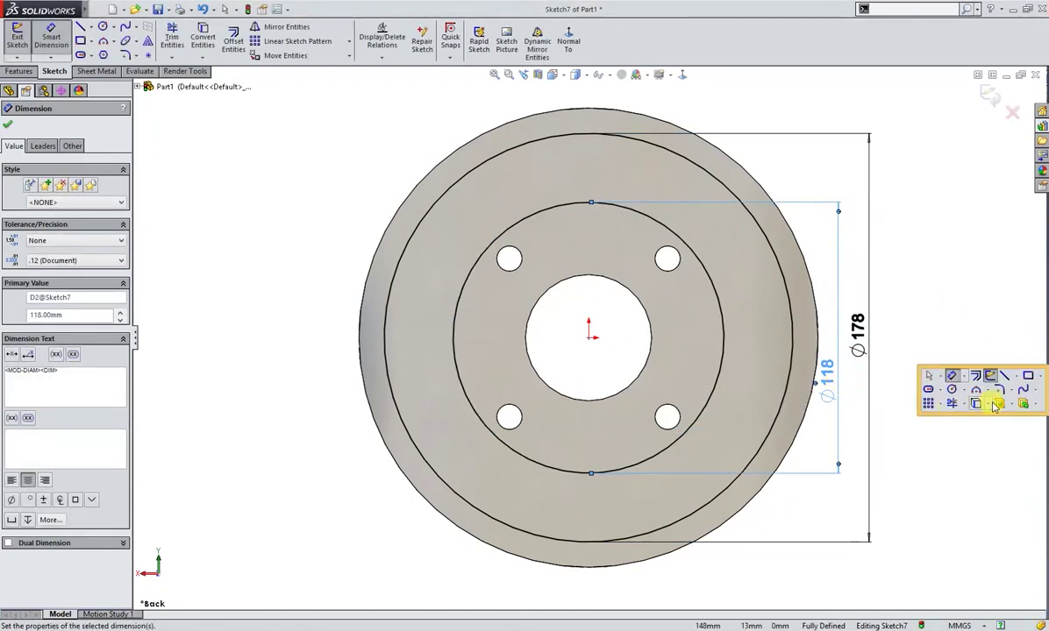
{"action": "left_click", "coordinate": [997, 404]}
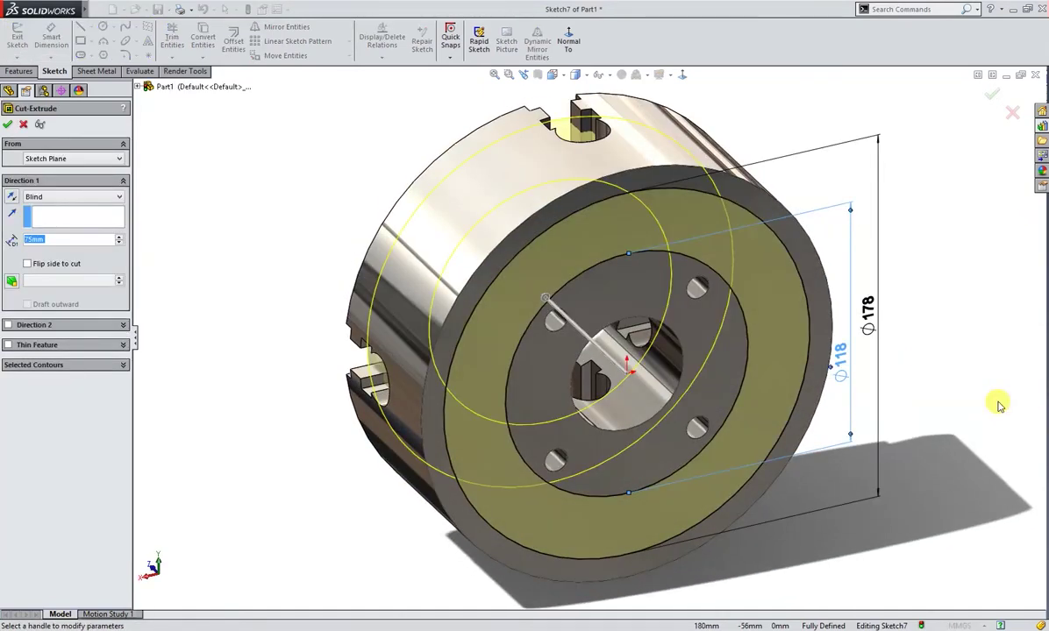
Step: Cut the ring between the circles 3 mm deep as Cut-Extrude2, then view from the front
{"action": "type", "text": "3"}
{"action": "key", "text": "Return"}
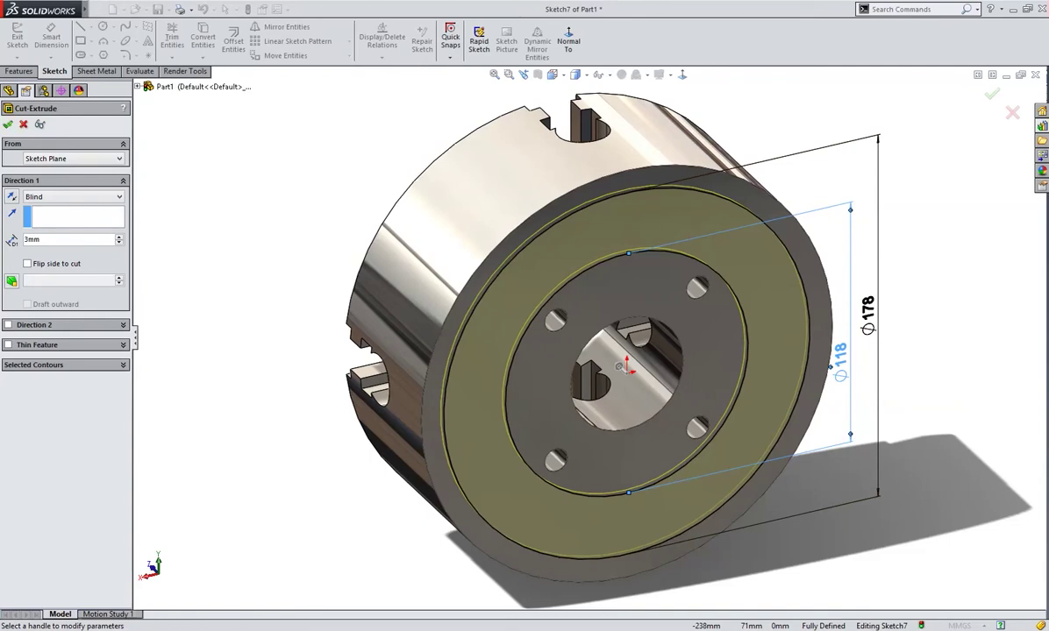
{"action": "key", "text": "Return"}
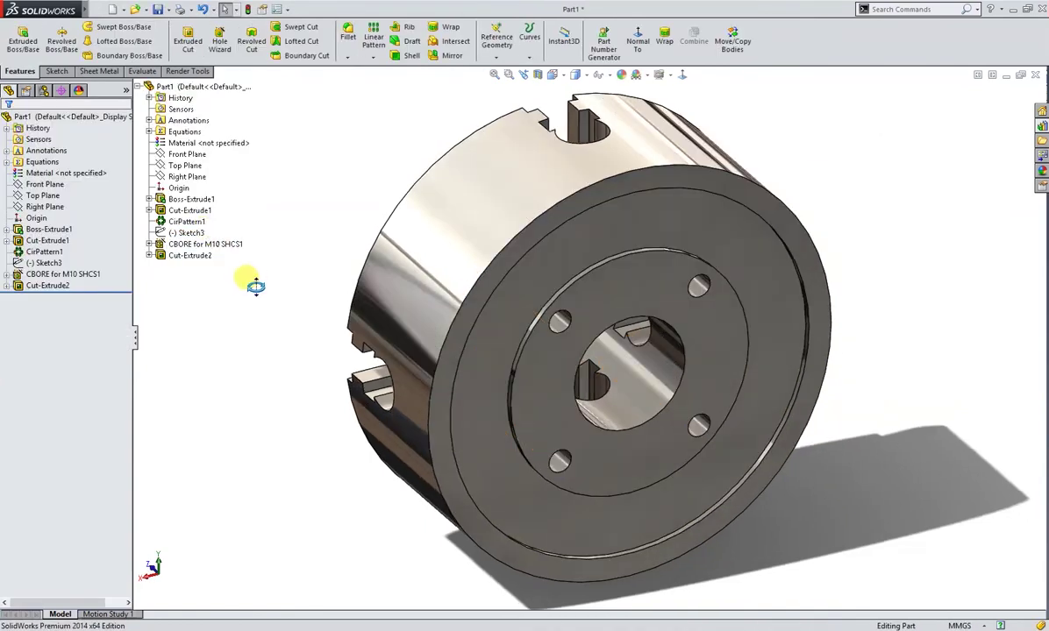
{"action": "key", "text": "ctrl+1"}
Step: Sketch on the raised inner face with horizontal and vertical centrelines running from the origin
{"action": "left_click", "coordinate": [600, 252]}
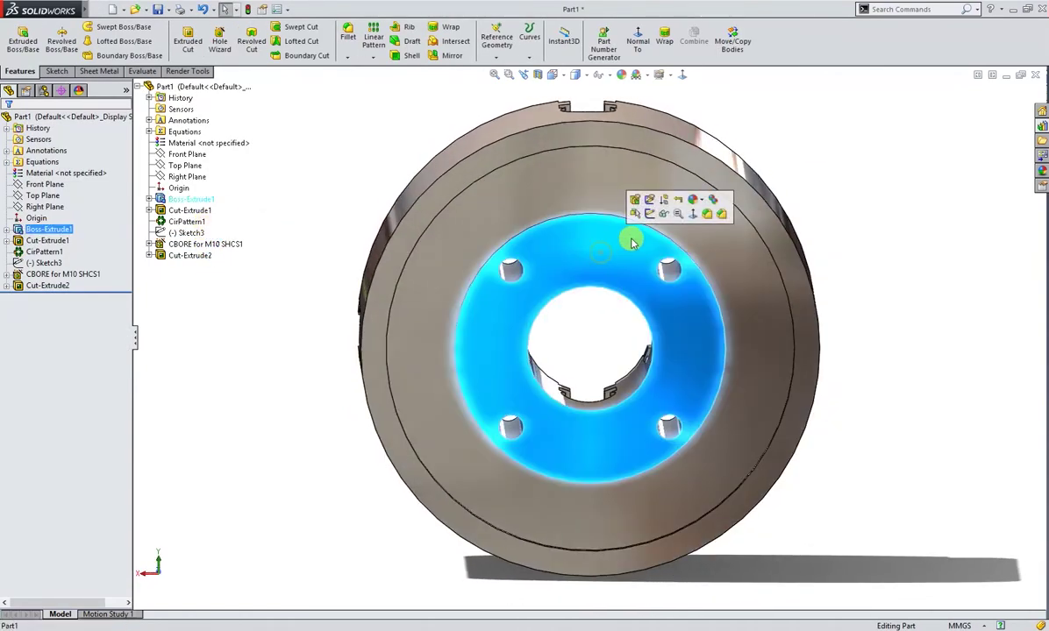
{"action": "left_click", "coordinate": [636, 204]}
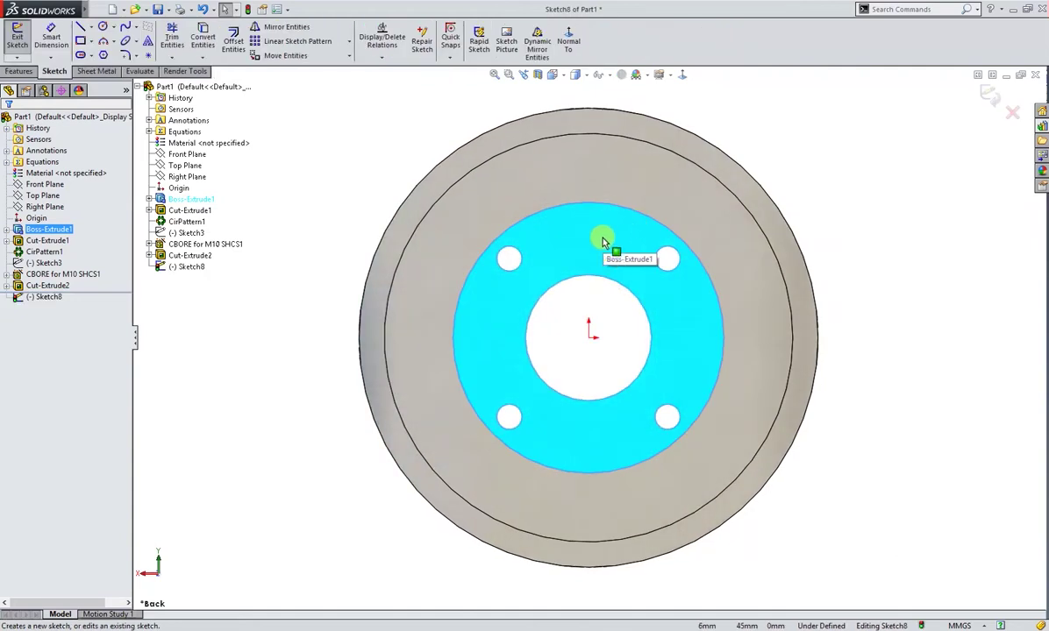
{"action": "right_click_drag", "start_coordinate": [819, 346], "coordinate": [793, 293]}
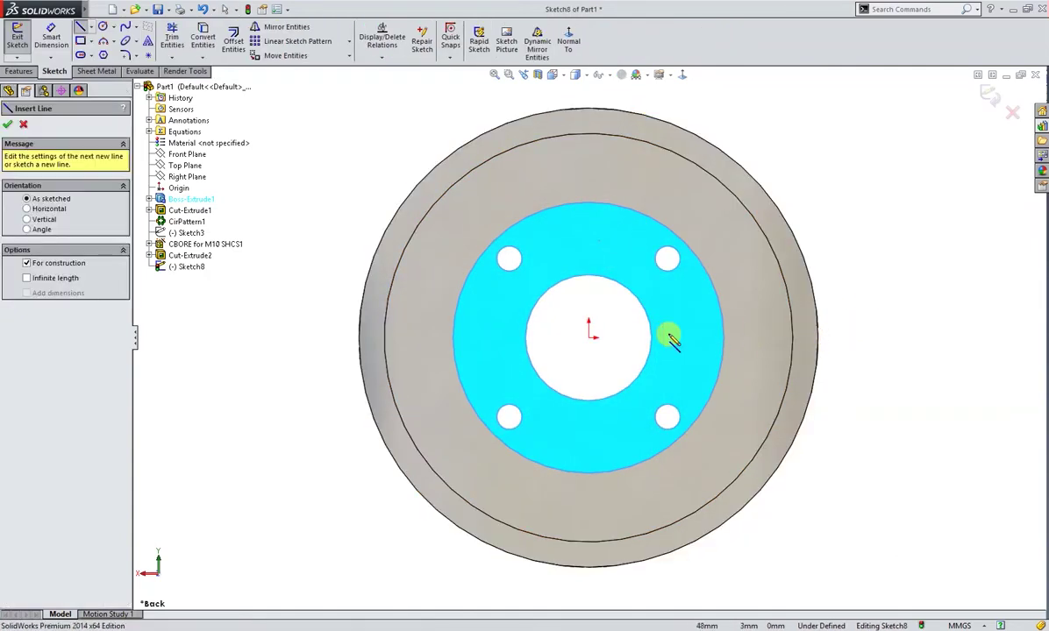
{"action": "left_click", "coordinate": [593, 338]}
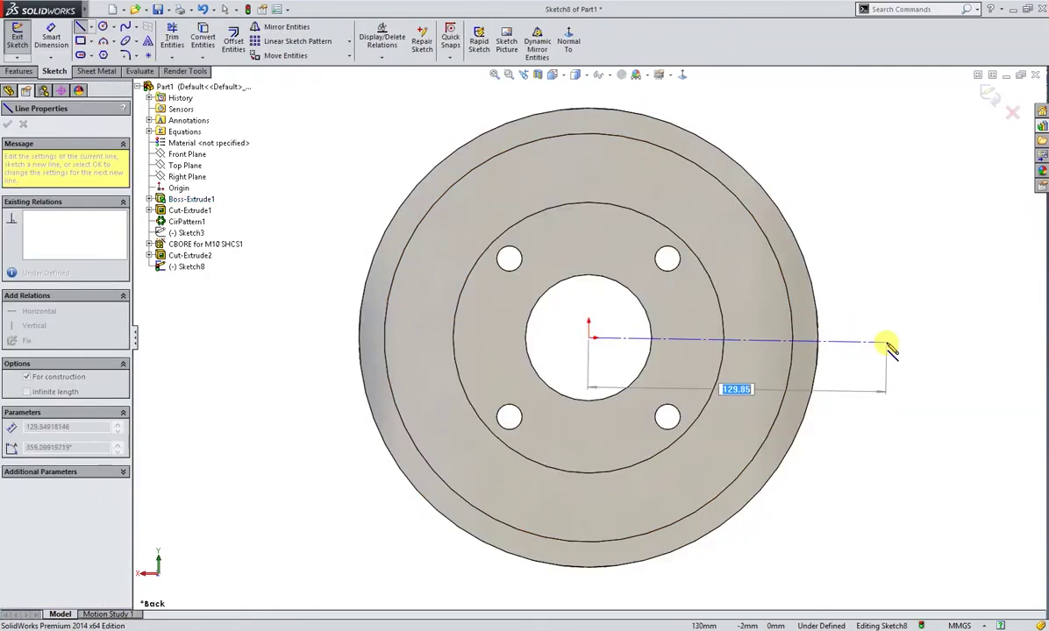
{"action": "left_click", "coordinate": [888, 341]}
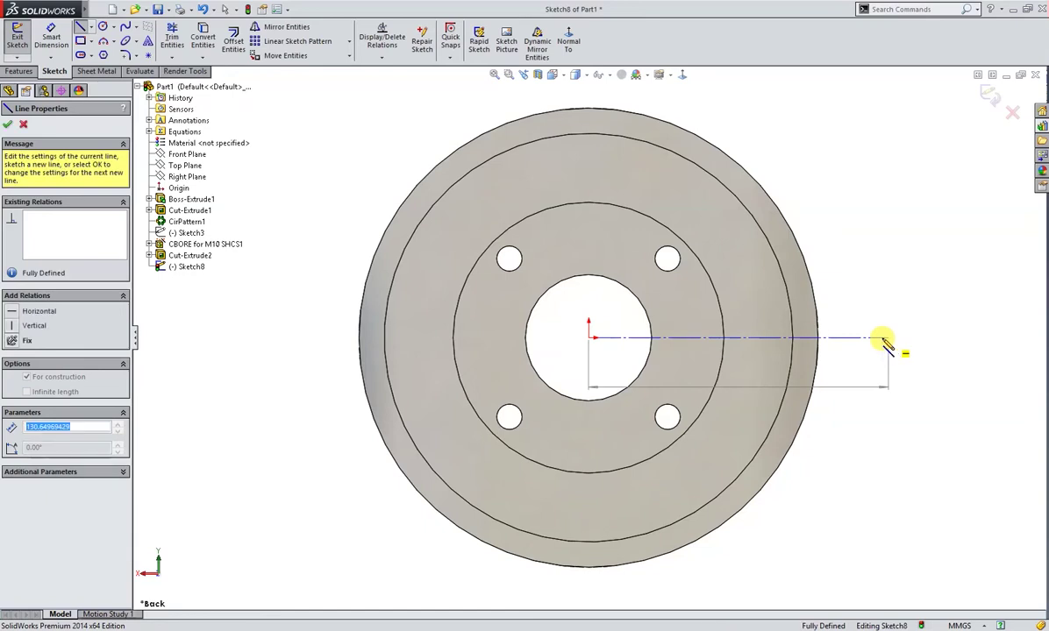
{"action": "left_click", "coordinate": [589, 339]}
{"action": "left_click", "coordinate": [588, 91]}
{"action": "key", "text": "Escape"}
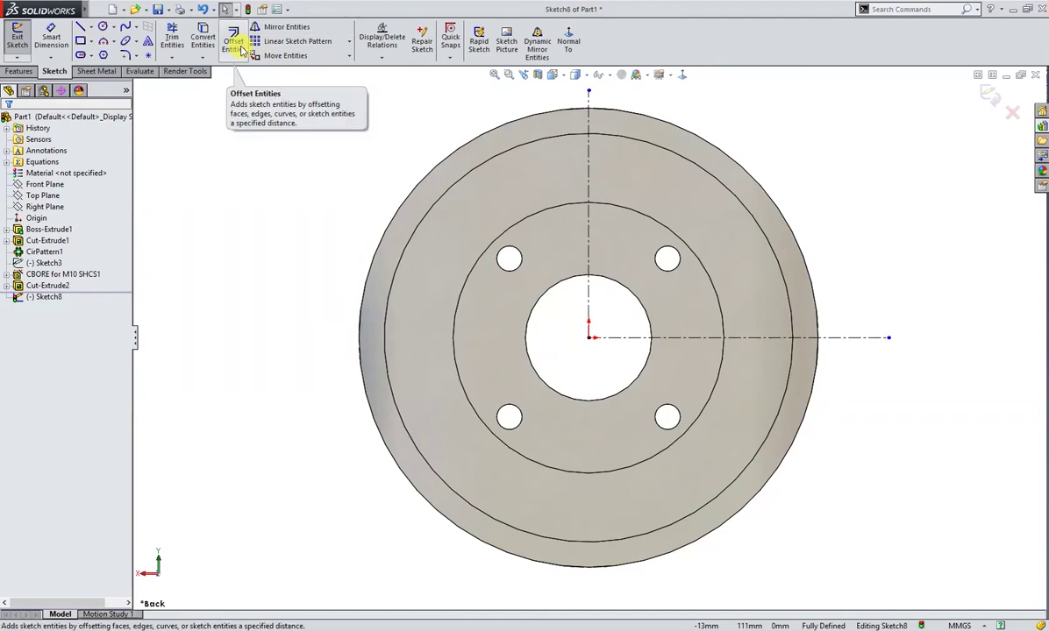
Step: Offset both centrelines 20.11 mm to both sides using Offset Entities
{"action": "left_click", "coordinate": [243, 51]}
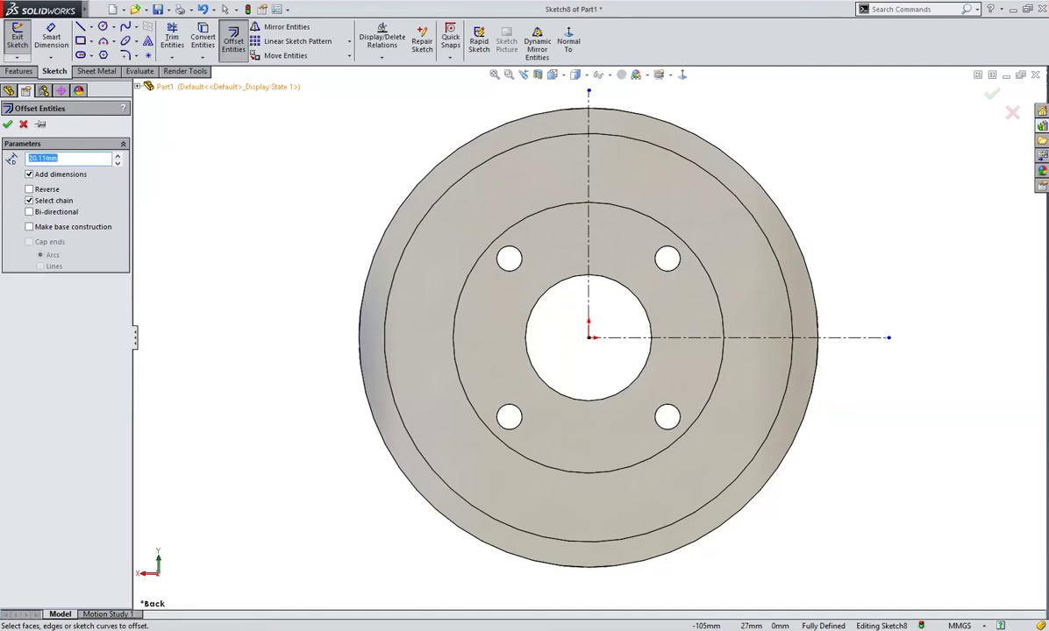
{"action": "left_click", "coordinate": [588, 186]}
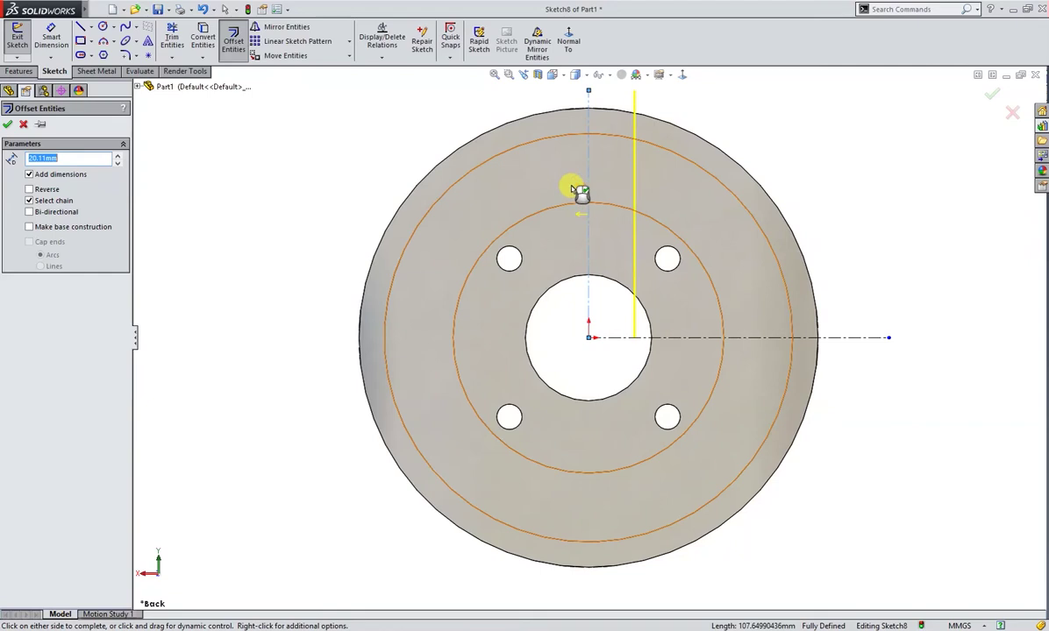
{"action": "left_click", "coordinate": [77, 213]}
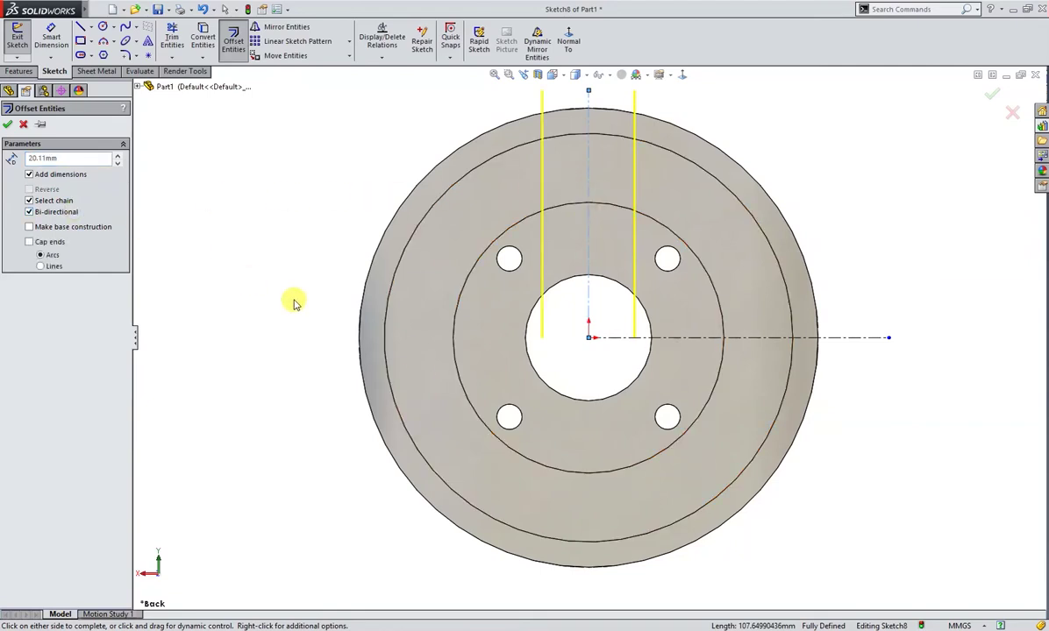
{"action": "left_click", "coordinate": [683, 339]}
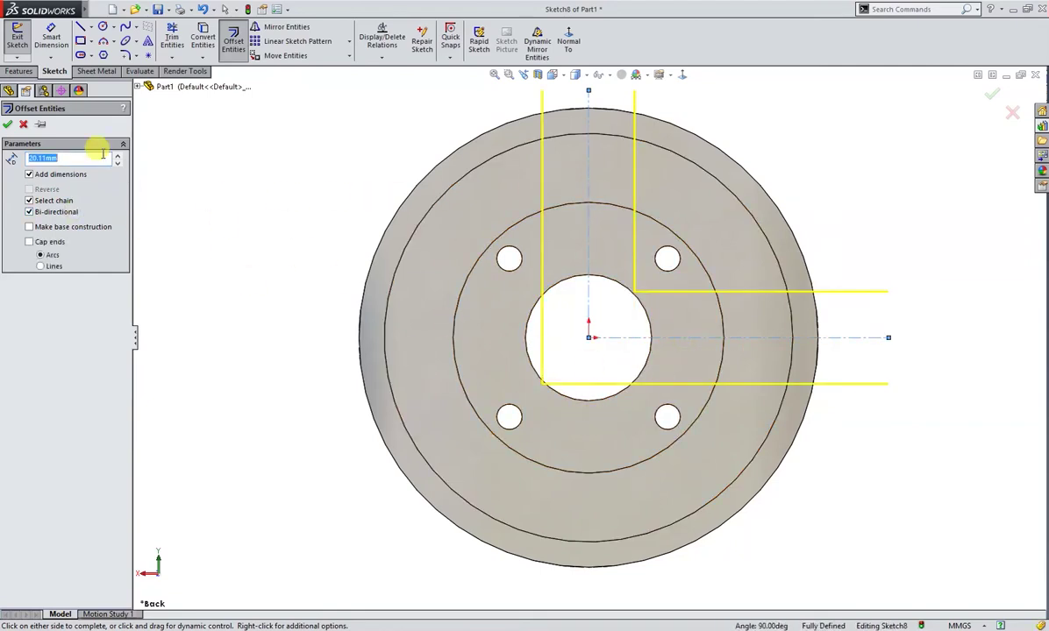
{"action": "left_click", "coordinate": [10, 126]}
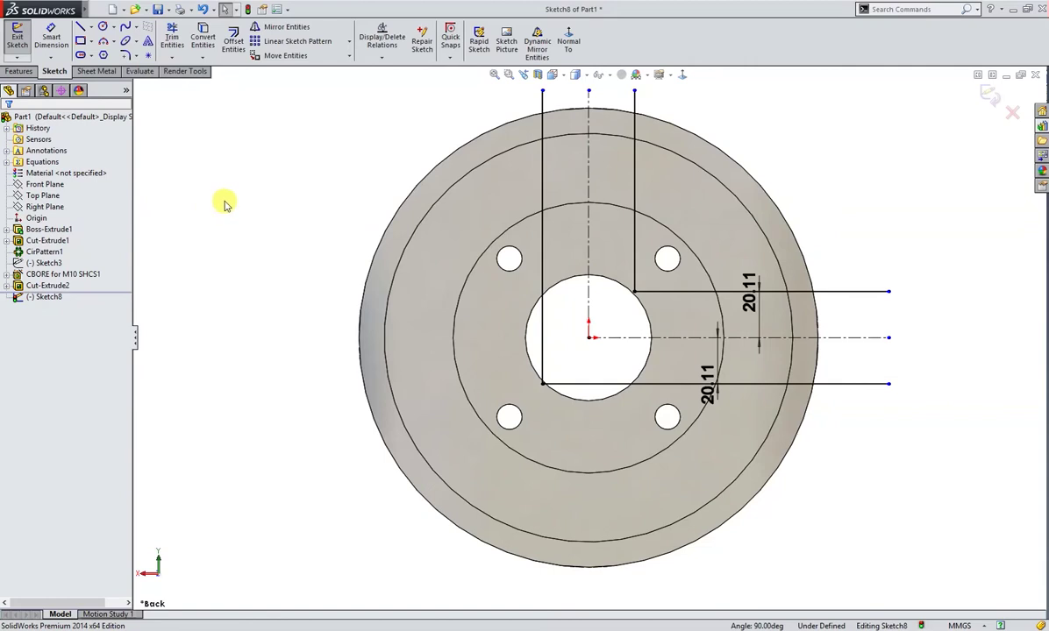
{"action": "left_click", "coordinate": [457, 187]}
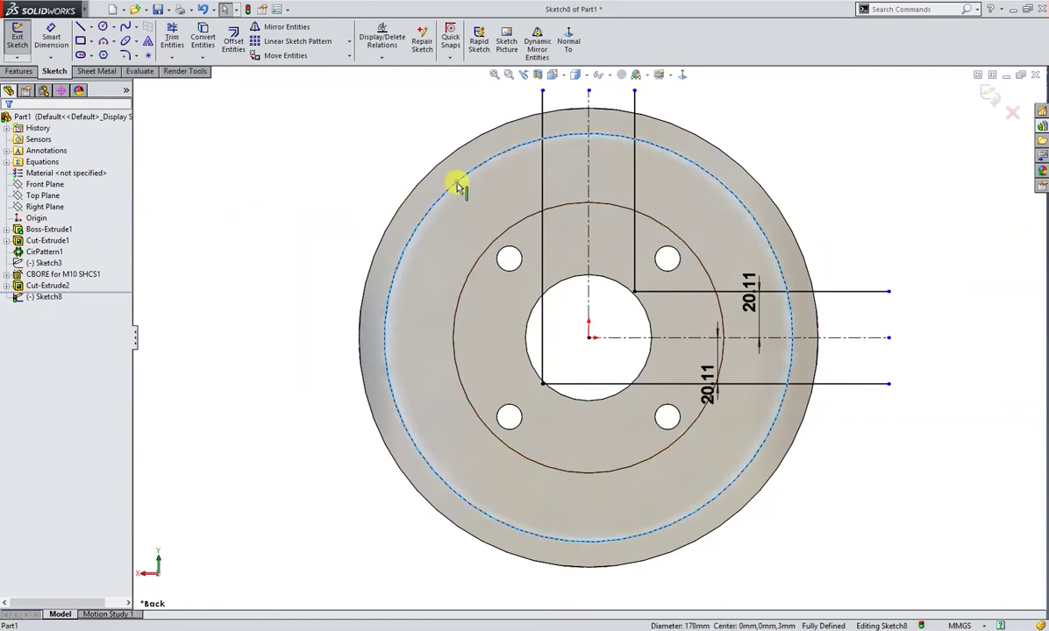
Step: Convert both circular face edges into the sketch and begin power-trimming the excess line segments
{"action": "left_click", "coordinate": [486, 247], "text": "ctrl"}
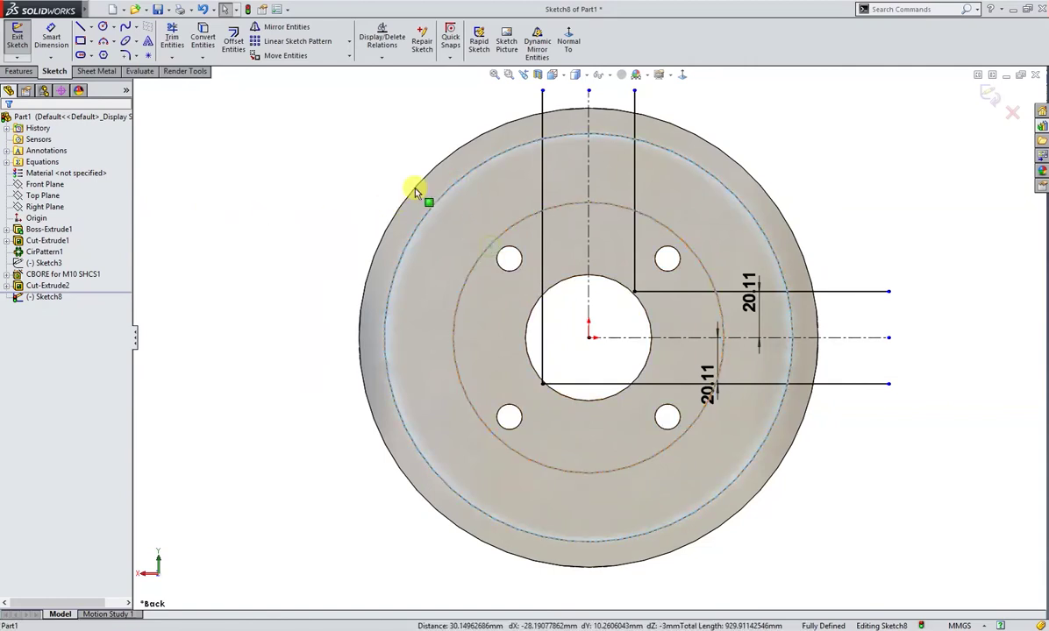
{"action": "left_click", "coordinate": [202, 36]}
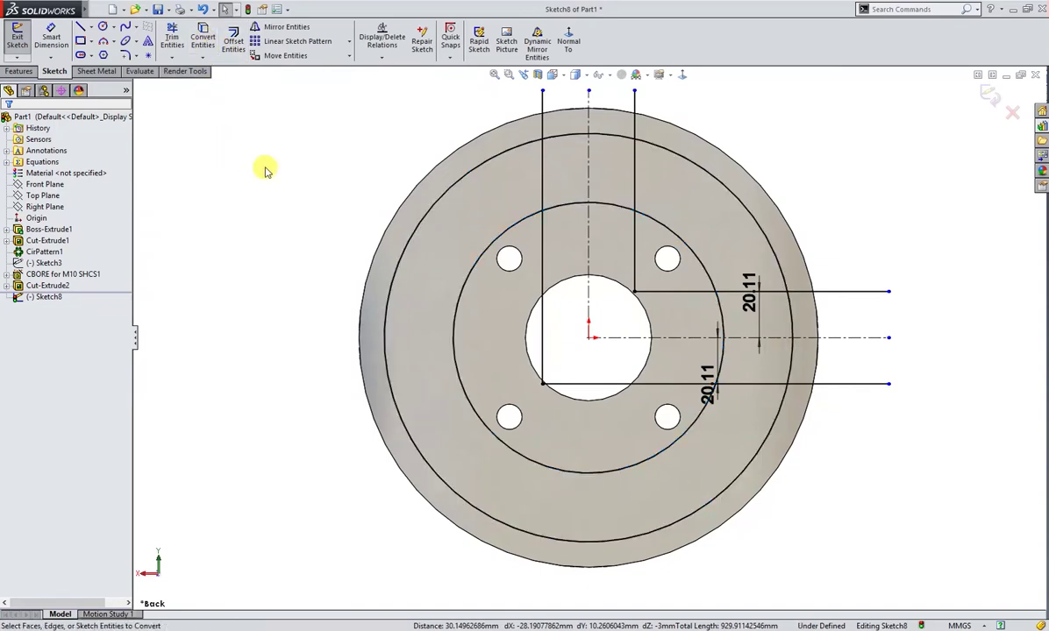
{"action": "right_click_drag", "start_coordinate": [278, 153], "coordinate": [311, 196]}
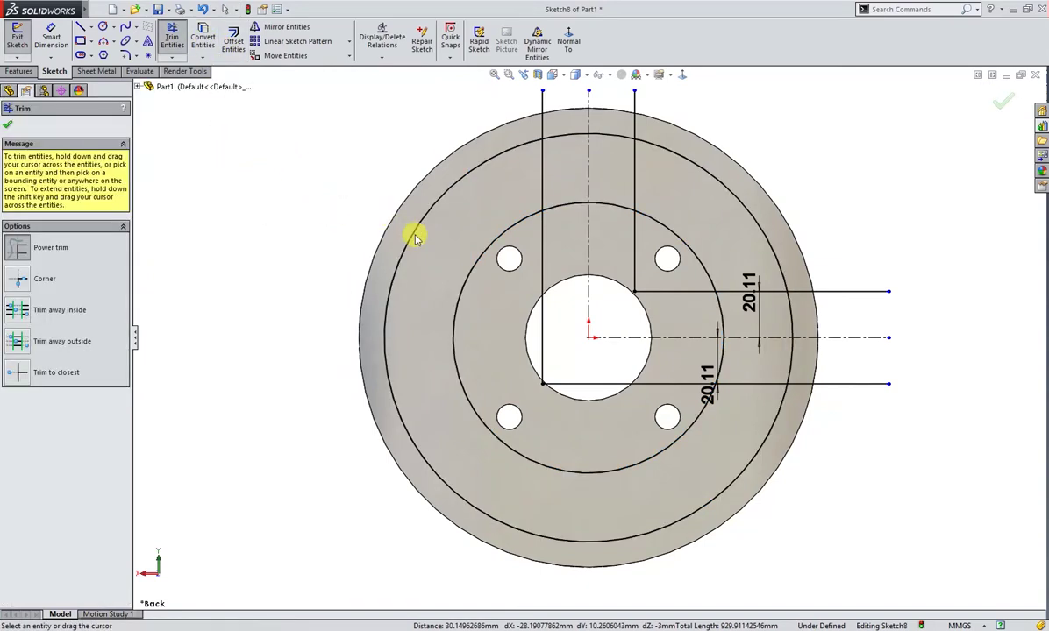
{"action": "left_click_drag", "start_coordinate": [417, 238], "coordinate": [547, 397]}
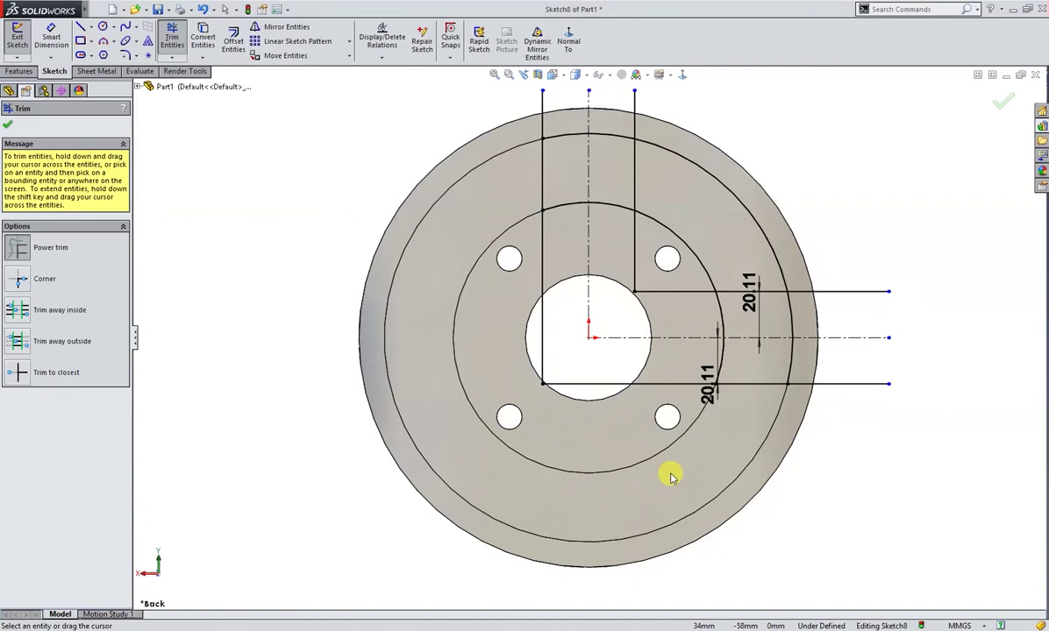
{"action": "left_click_drag", "start_coordinate": [869, 276], "coordinate": [867, 419]}
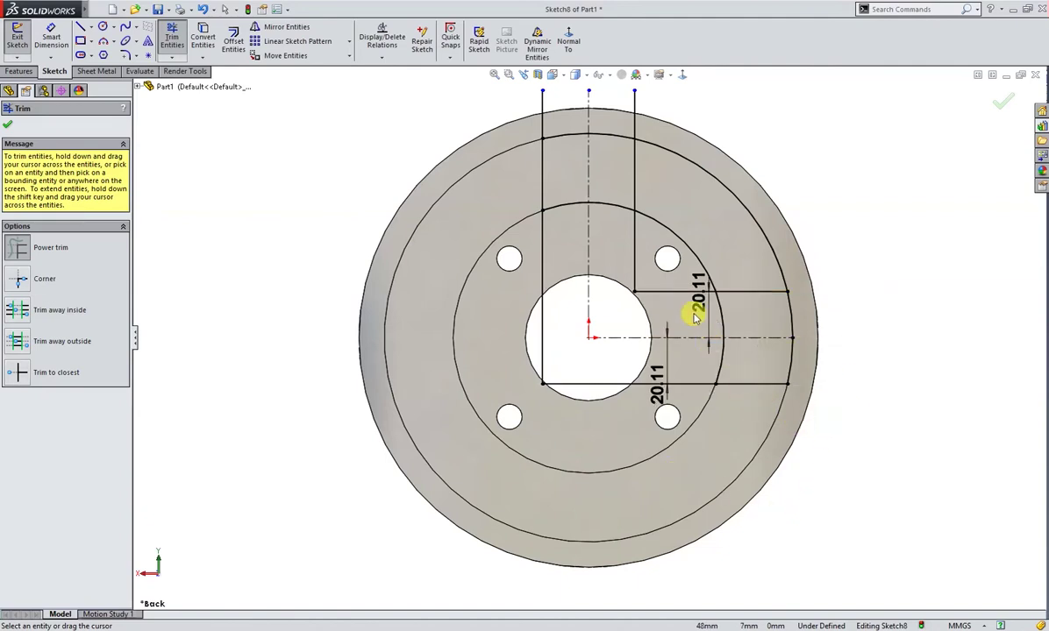
{"action": "mouse_move", "coordinate": [678, 279]}
{"action": "left_mouse_down"}
{"action": "mouse_move", "coordinate": [678, 386]}
{"action": "mouse_move", "coordinate": [662, 375]}
{"action": "left_mouse_up"}
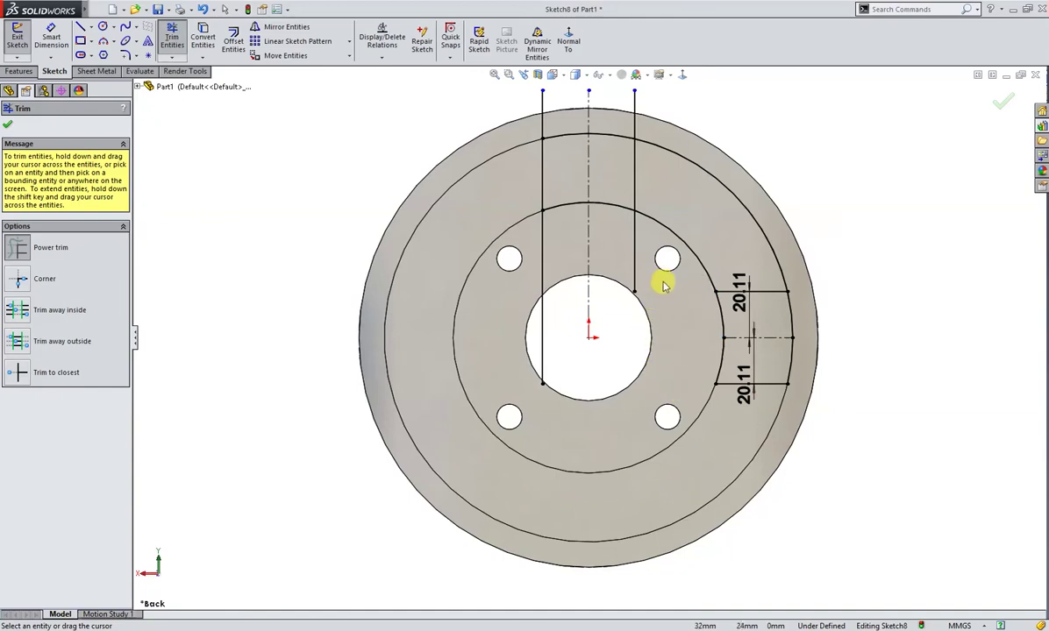
Step: Trim the remaining slot lines and arc pieces down to the upper-right pocket outline
{"action": "left_click_drag", "start_coordinate": [538, 276], "coordinate": [534, 300]}
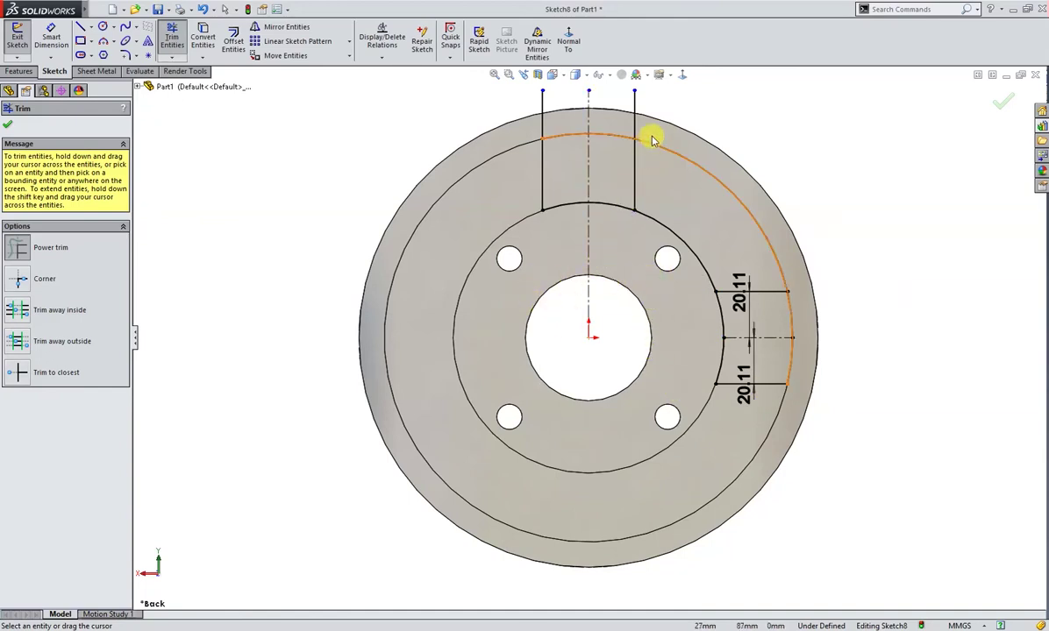
{"action": "left_click_drag", "start_coordinate": [660, 102], "coordinate": [538, 107]}
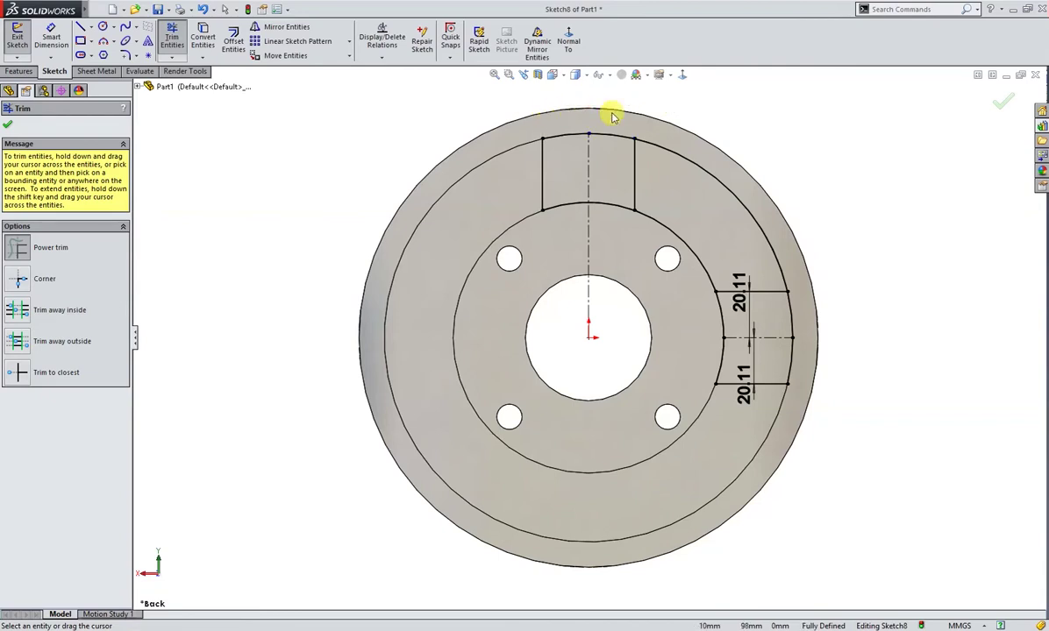
{"action": "left_click_drag", "start_coordinate": [614, 155], "coordinate": [543, 120]}
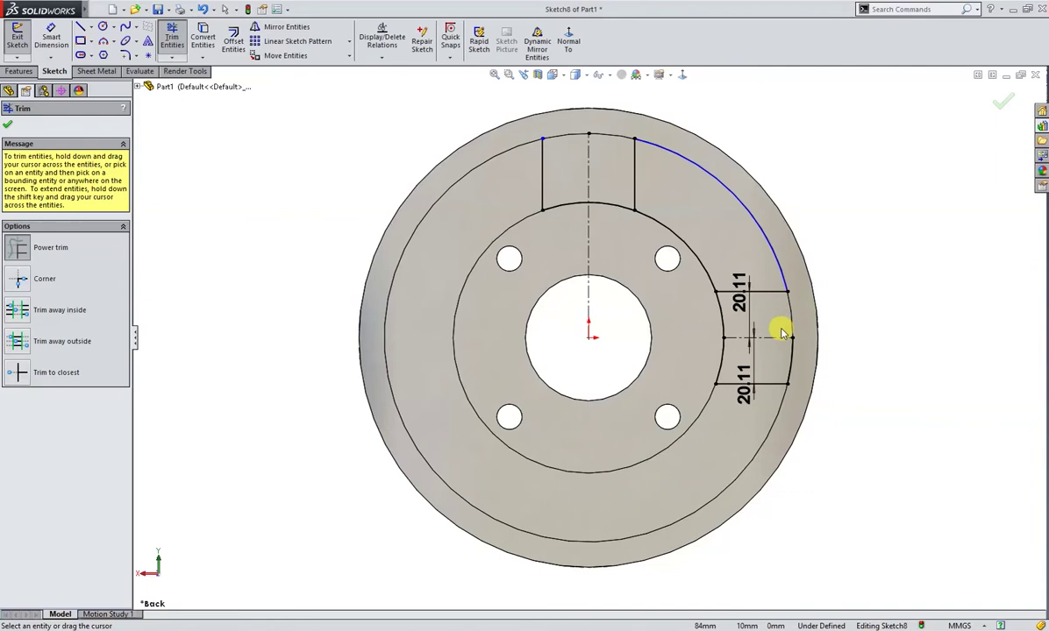
{"action": "left_click_drag", "start_coordinate": [773, 362], "coordinate": [833, 413]}
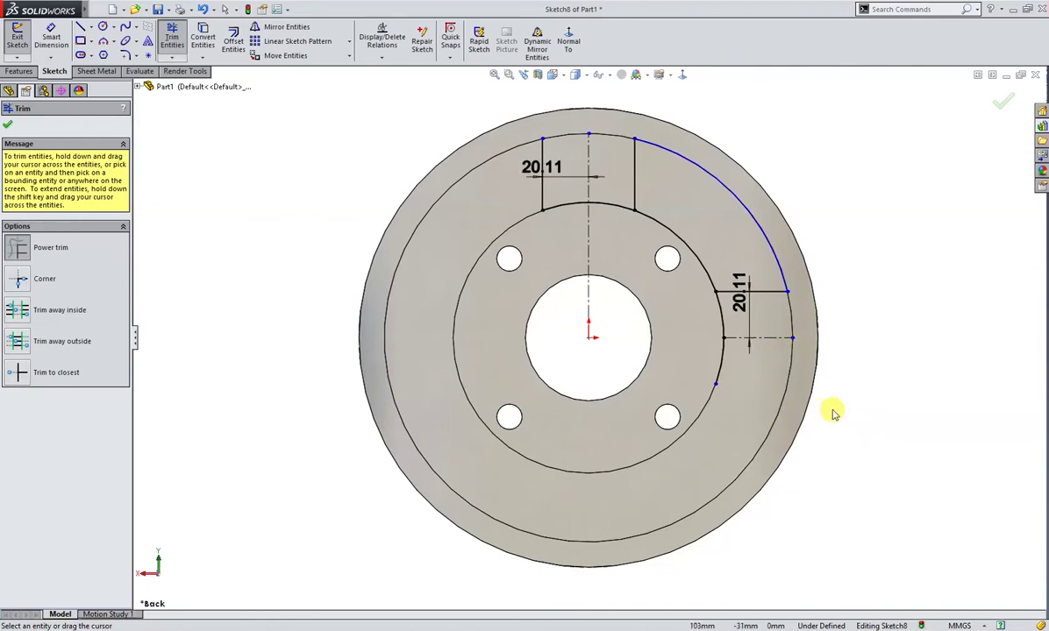
{"action": "left_click_drag", "start_coordinate": [650, 281], "coordinate": [531, 193]}
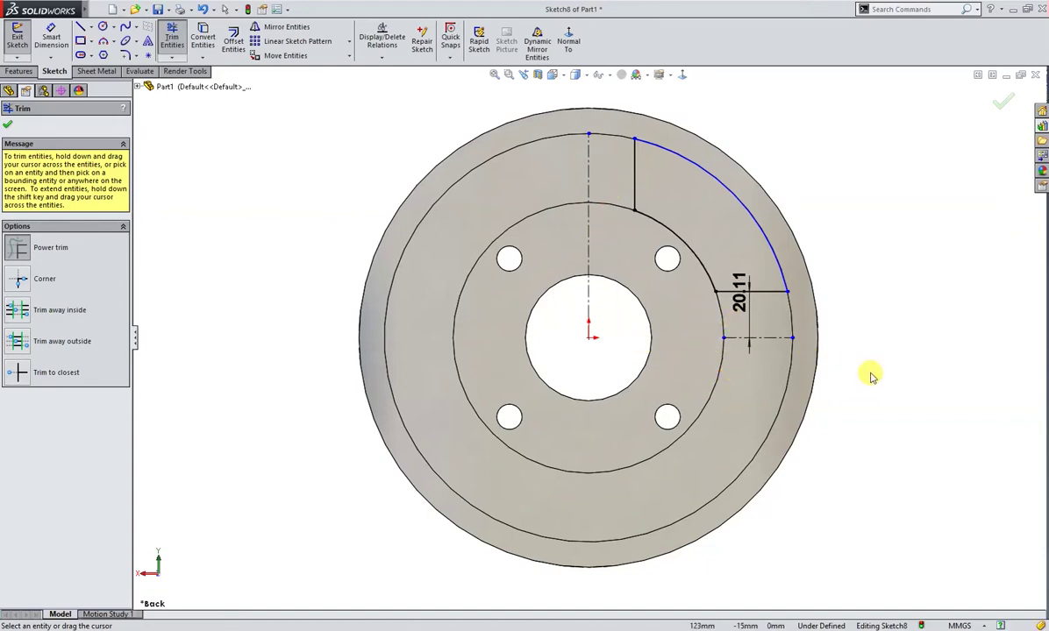
{"action": "key", "text": "Escape"}
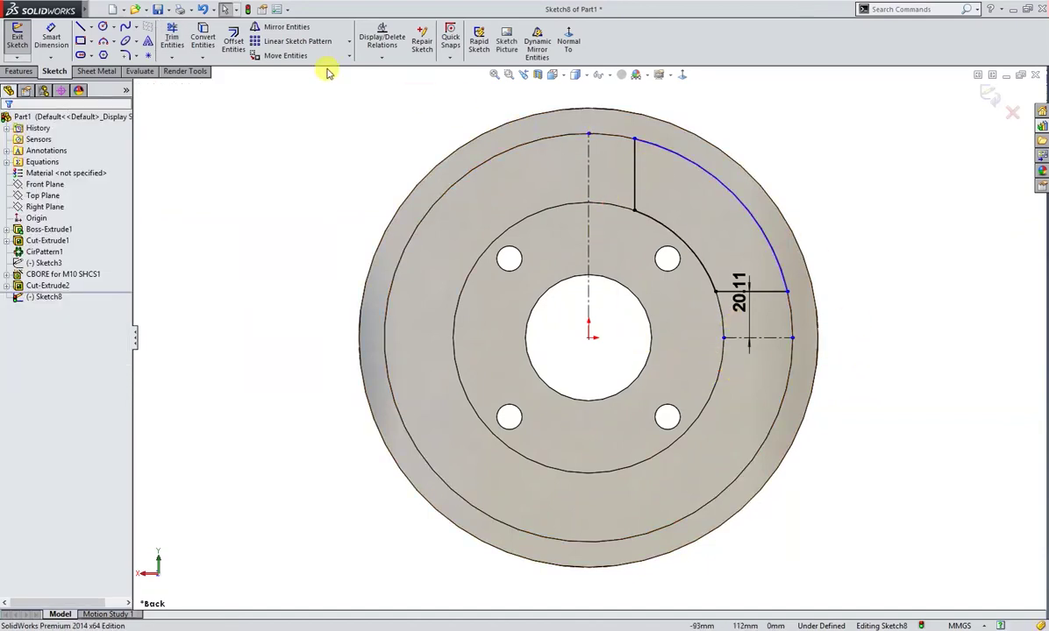
Step: Round the pocket outline's four corners with 5 mm sketch fillets
{"action": "left_click", "coordinate": [127, 55]}
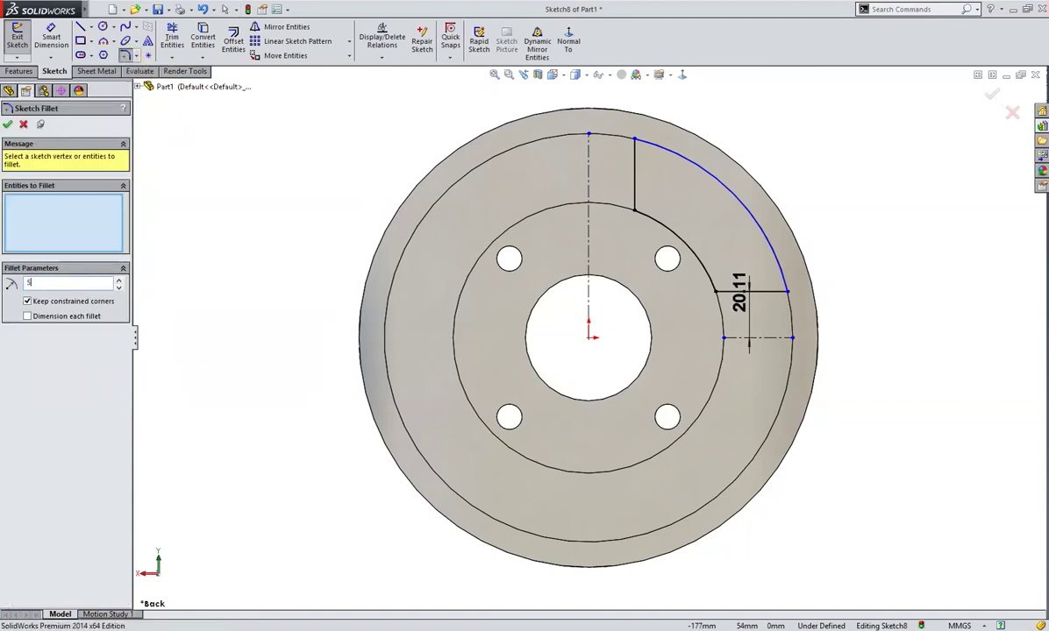
{"action": "left_click", "coordinate": [634, 141]}
{"action": "left_click", "coordinate": [635, 209]}
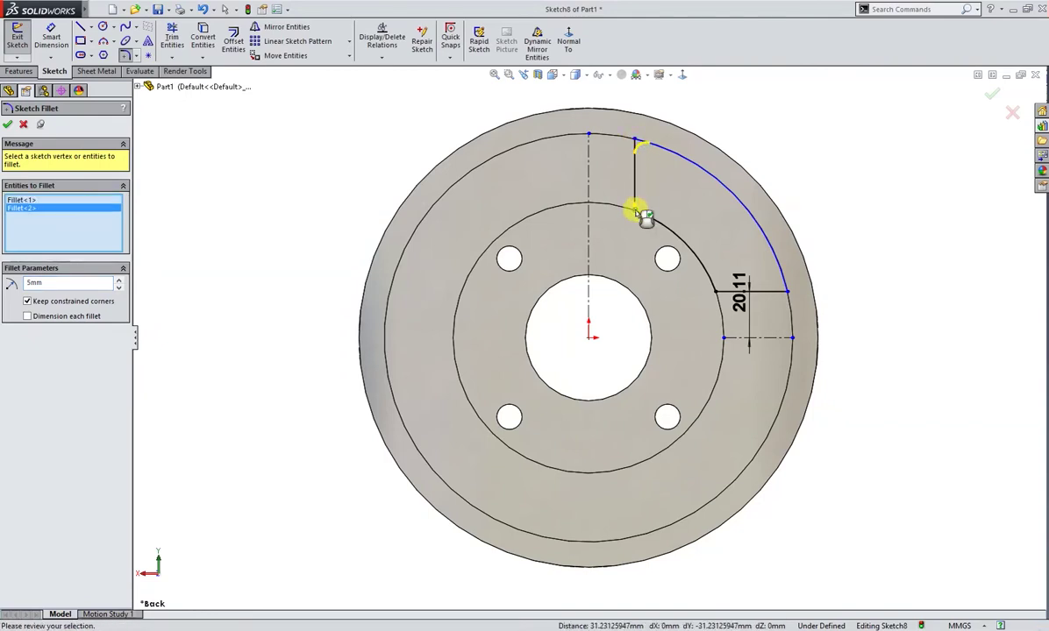
{"action": "left_click", "coordinate": [717, 295]}
{"action": "left_click", "coordinate": [786, 292]}
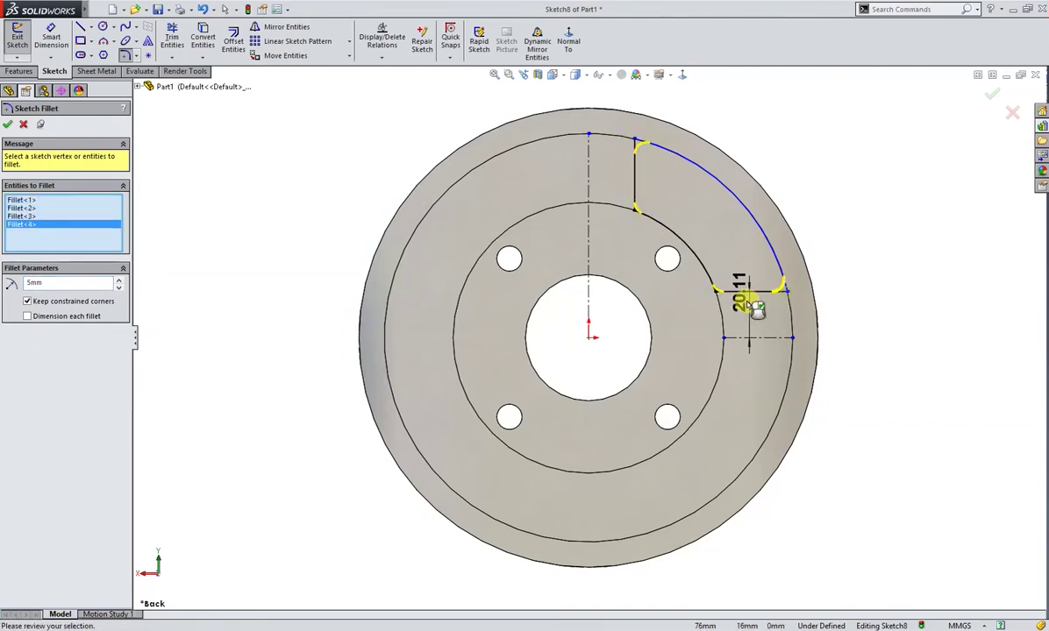
{"action": "left_click", "coordinate": [8, 126]}
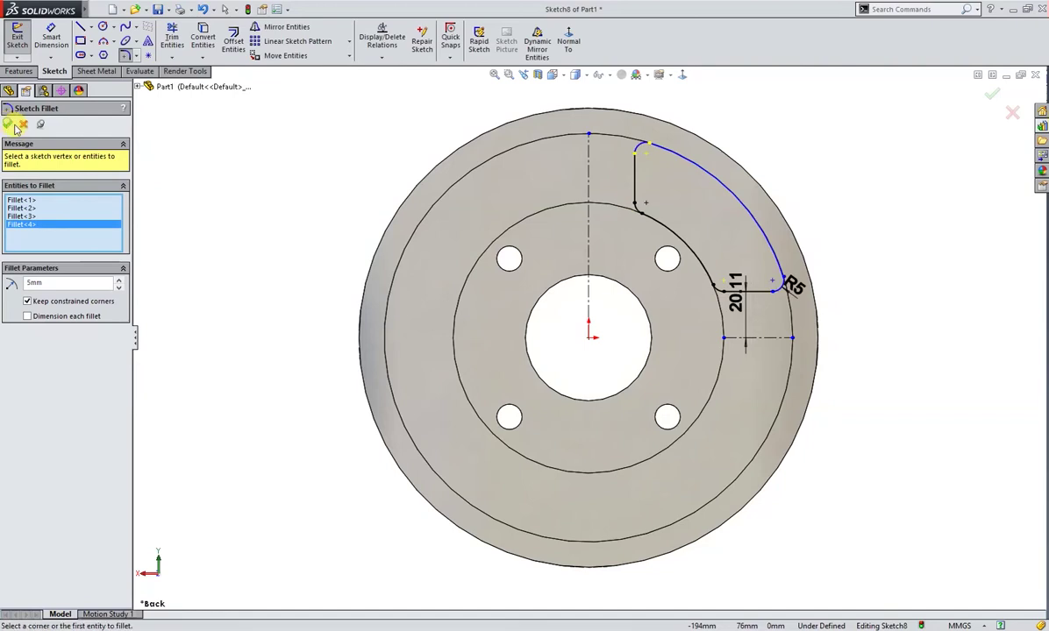
{"action": "right_click", "coordinate": [279, 177]}
{"action": "key", "text": "Escape"}
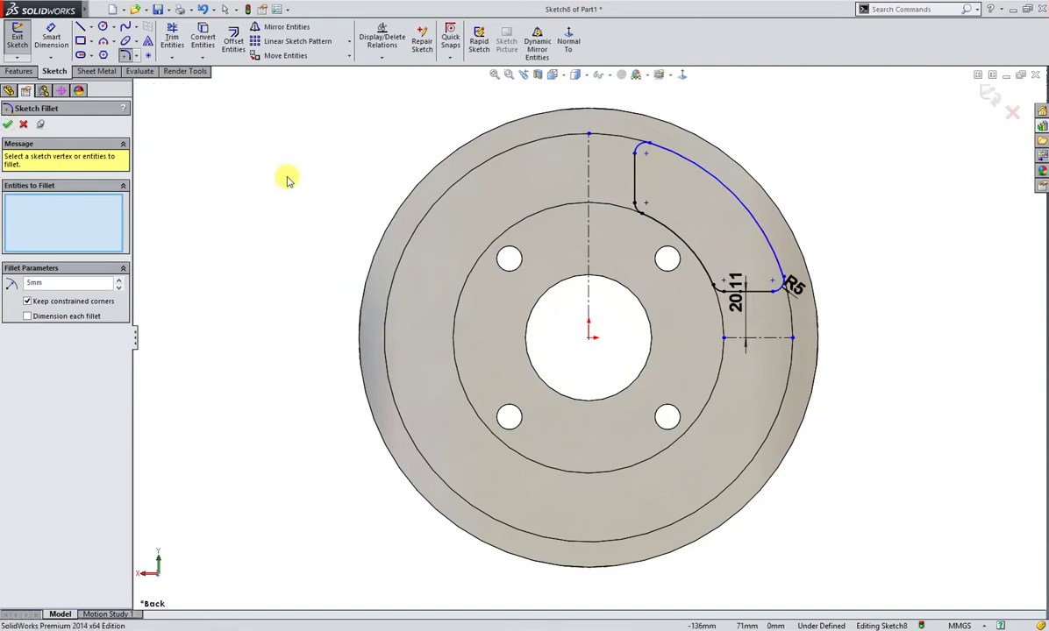
{"action": "key", "text": "Escape"}
Step: Dimension the outer arc to R89 and move the R5 and 20.11 labels clear of the outline
{"action": "left_click", "coordinate": [722, 192]}
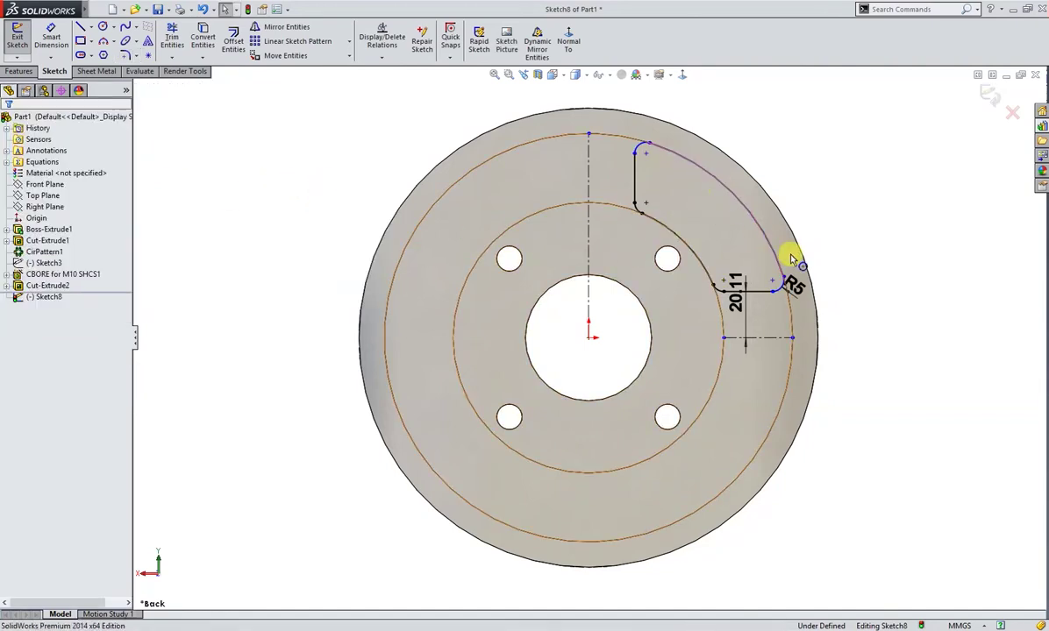
{"action": "left_click_drag", "start_coordinate": [798, 296], "coordinate": [872, 326]}
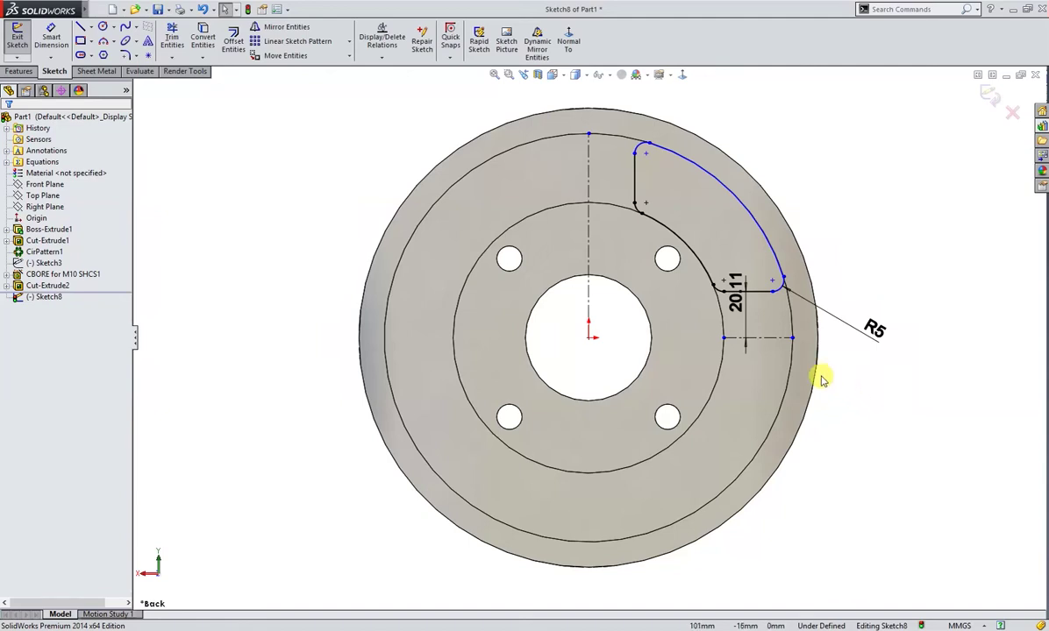
{"action": "right_click_drag", "start_coordinate": [838, 424], "coordinate": [799, 360]}
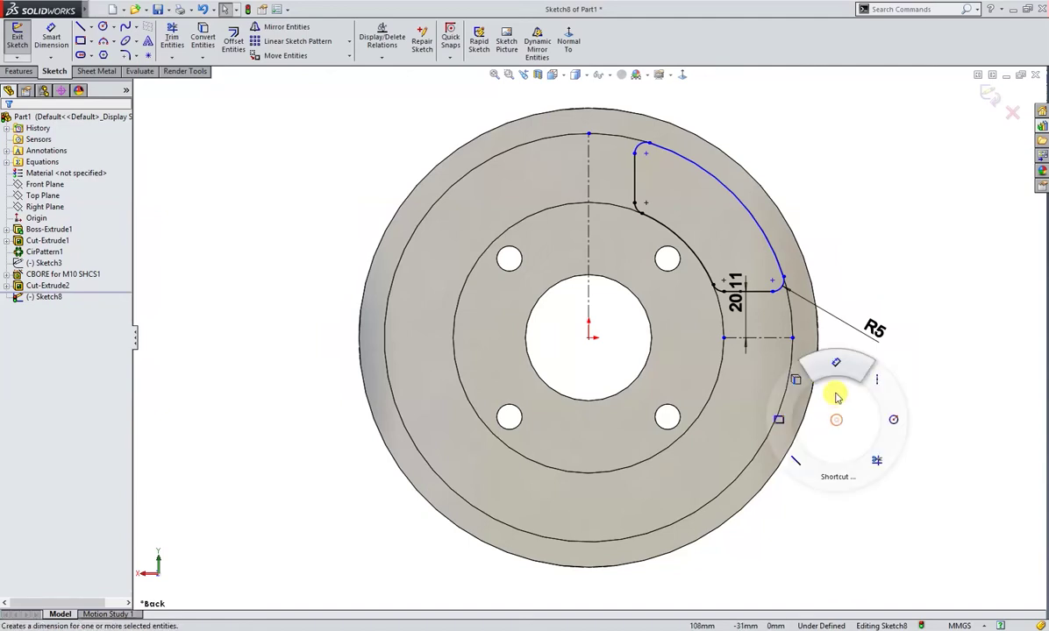
{"action": "left_click", "coordinate": [771, 251]}
{"action": "left_click", "coordinate": [825, 190]}
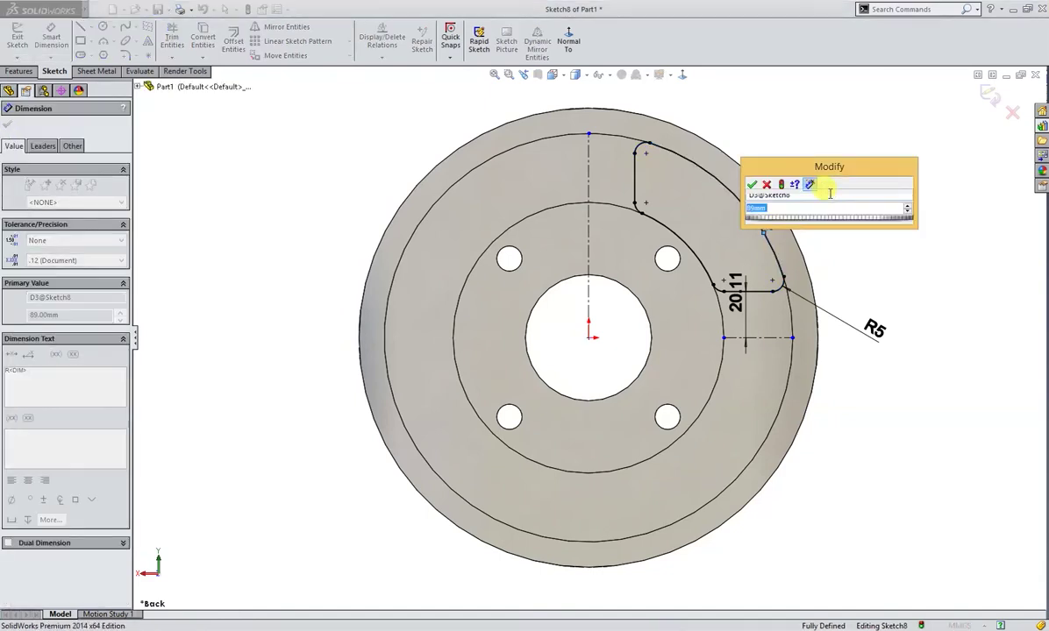
{"action": "left_click", "coordinate": [752, 185]}
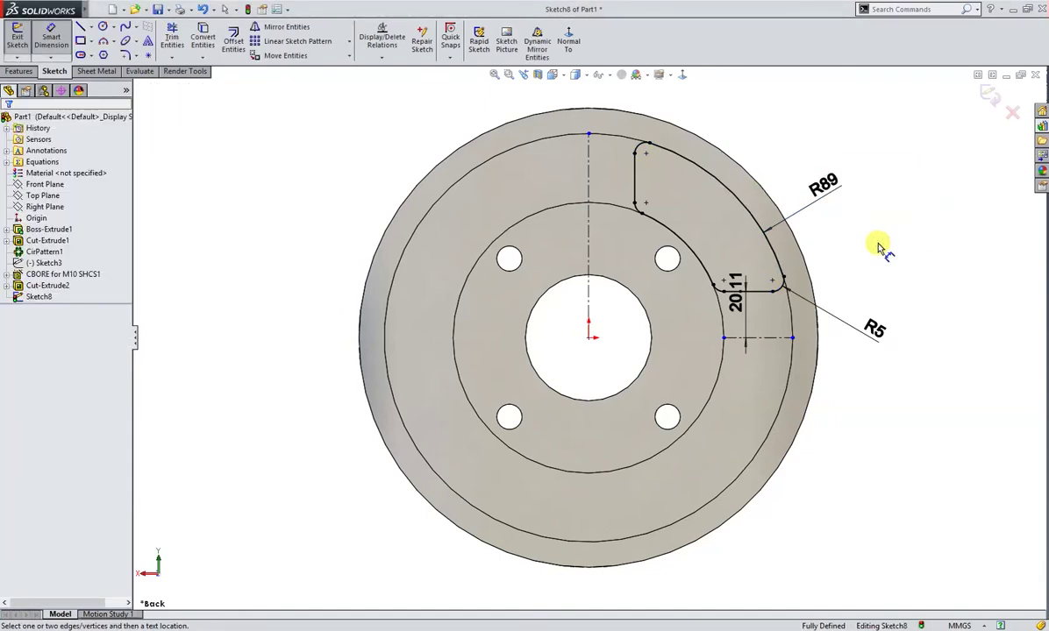
{"action": "left_click_drag", "start_coordinate": [737, 298], "coordinate": [855, 391]}
{"action": "left_click", "coordinate": [868, 438]}
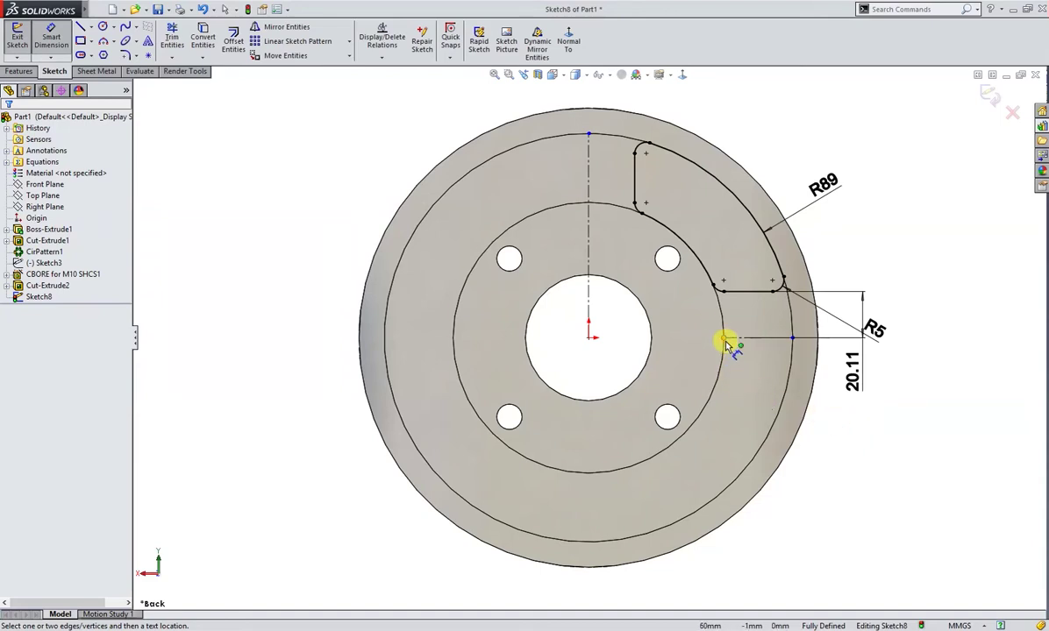
{"action": "key", "text": "Escape"}
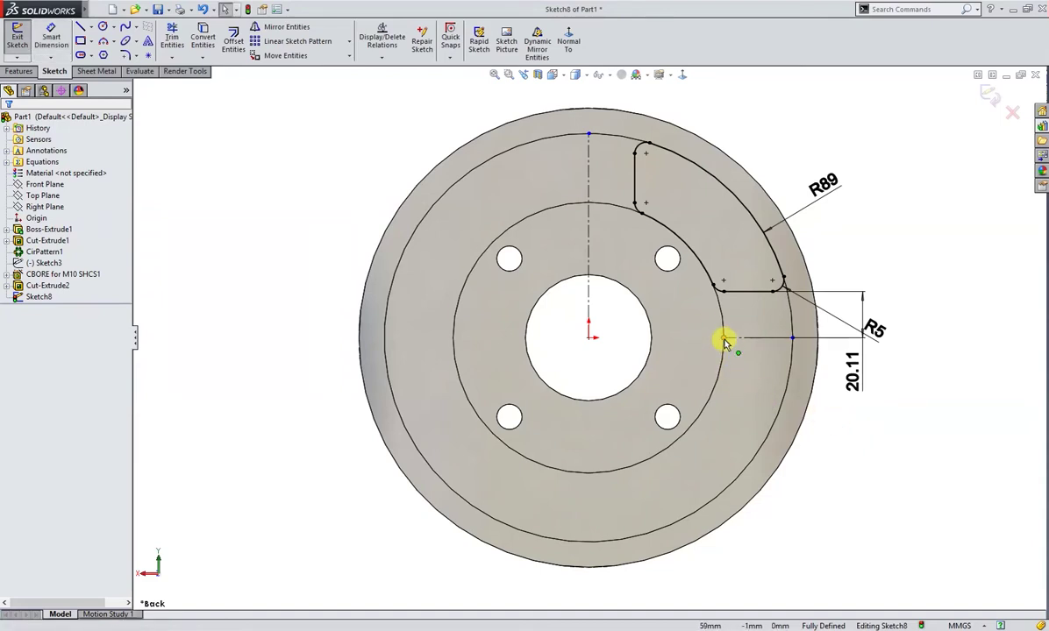
Step: Snap the centreline end point onto the origin so the sketch is fully defined
{"action": "left_click_drag", "start_coordinate": [724, 342], "coordinate": [590, 337]}
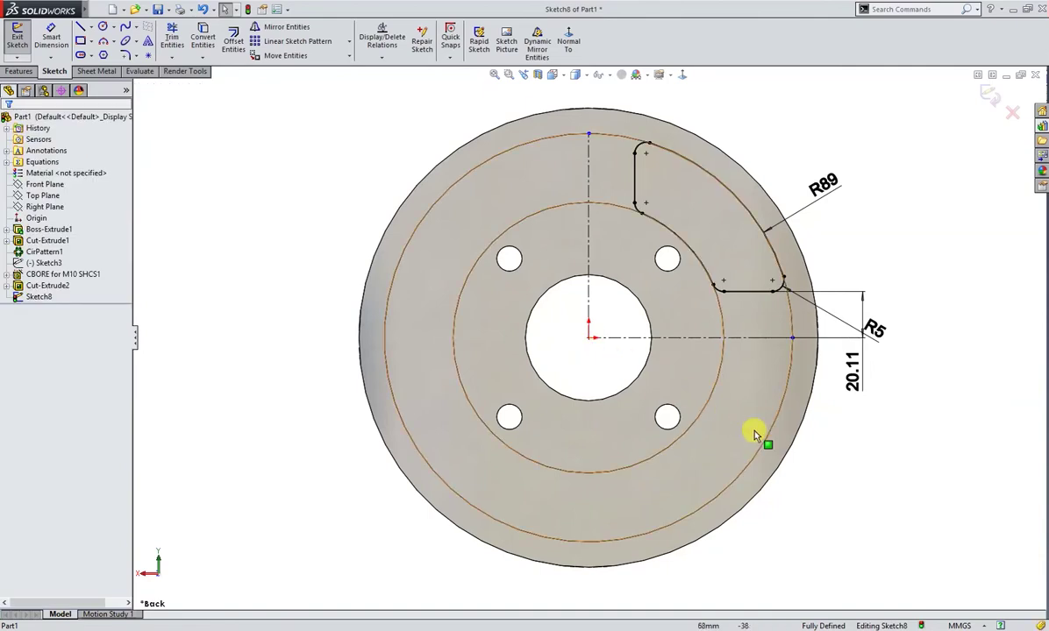
{"action": "right_click_drag", "start_coordinate": [889, 430], "coordinate": [892, 486]}
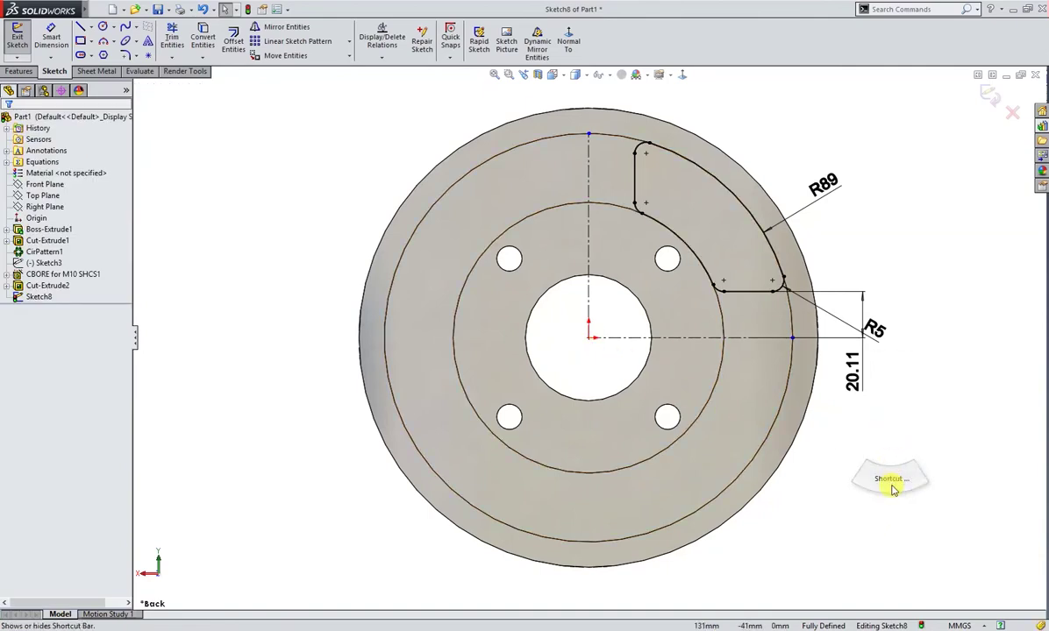
{"action": "left_click", "coordinate": [922, 523]}
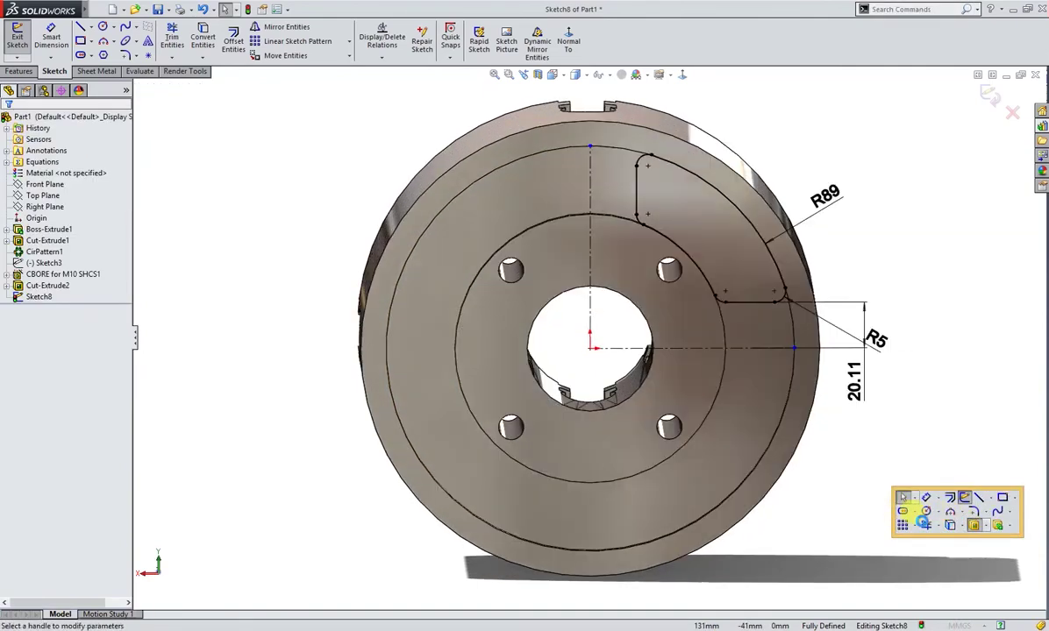
Step: Cut the pocket outline 6 mm deep into the disc face
{"action": "left_click", "coordinate": [922, 523]}
{"action": "type", "text": "60"}
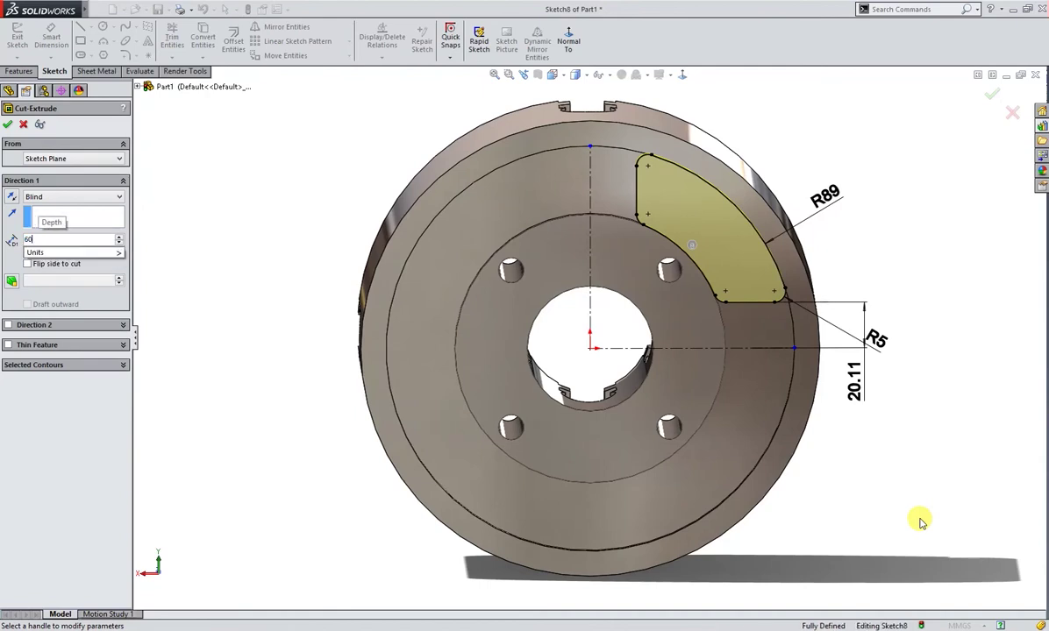
{"action": "key", "text": "Return"}
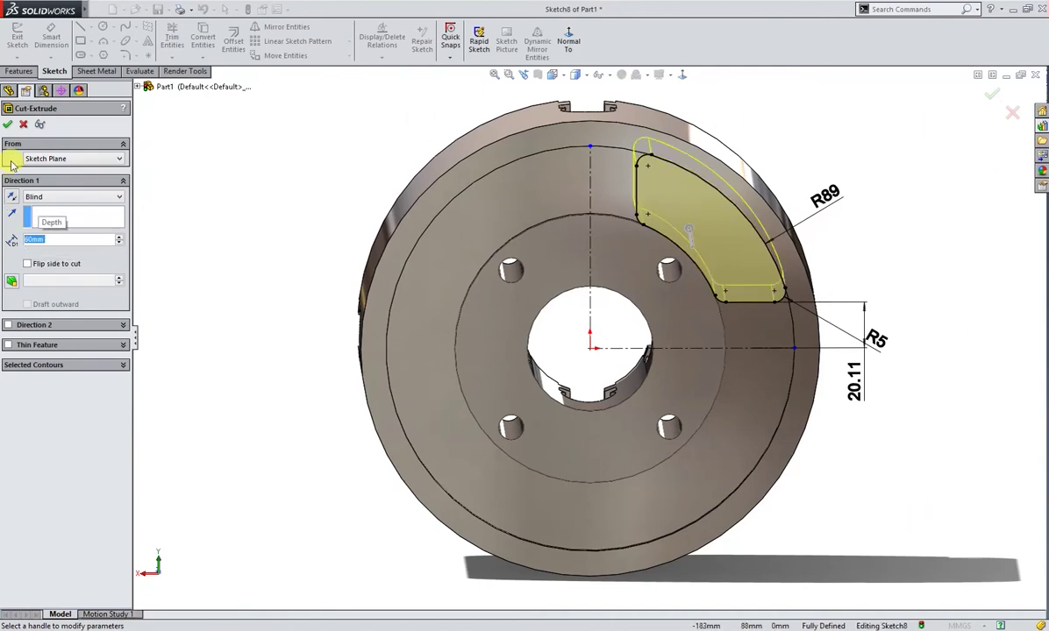
{"action": "left_click", "coordinate": [8, 125]}
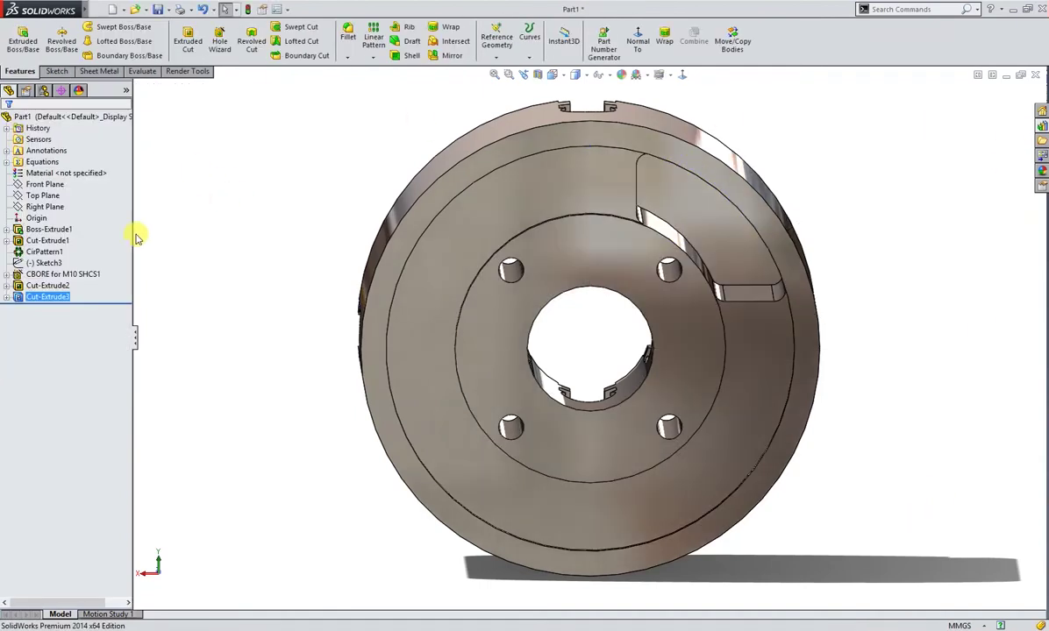
Step: Circular-pattern the pocket cut four times over 360° about the disc's outer edge
{"action": "left_click", "coordinate": [373, 40]}
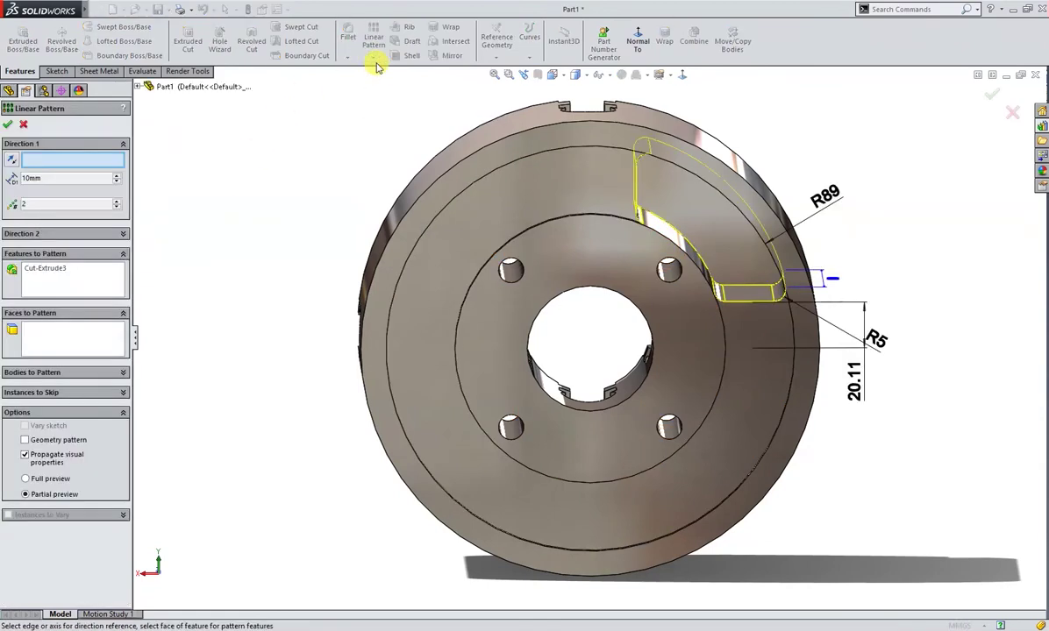
{"action": "left_click", "coordinate": [23, 125]}
{"action": "left_click", "coordinate": [496, 56]}
{"action": "left_click", "coordinate": [496, 57]}
{"action": "left_click", "coordinate": [372, 58]}
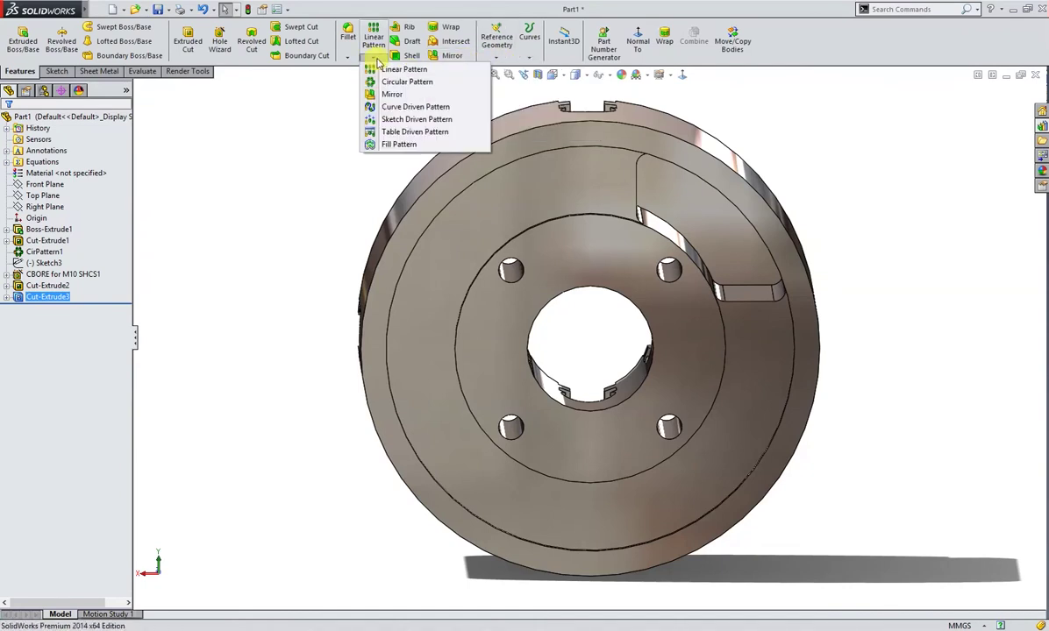
{"action": "left_click", "coordinate": [404, 84]}
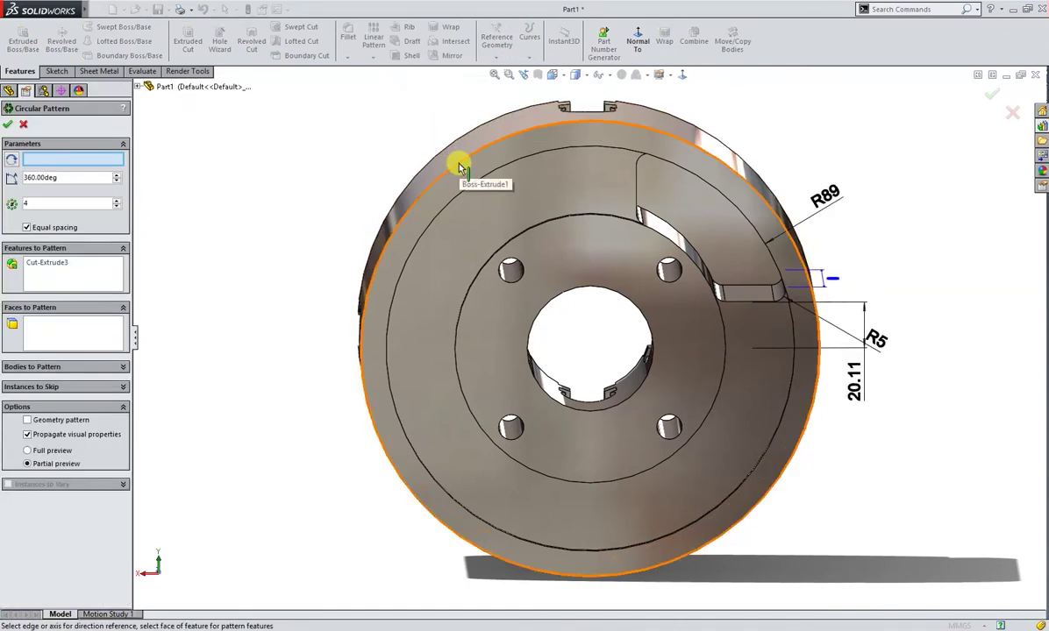
{"action": "left_click", "coordinate": [458, 162]}
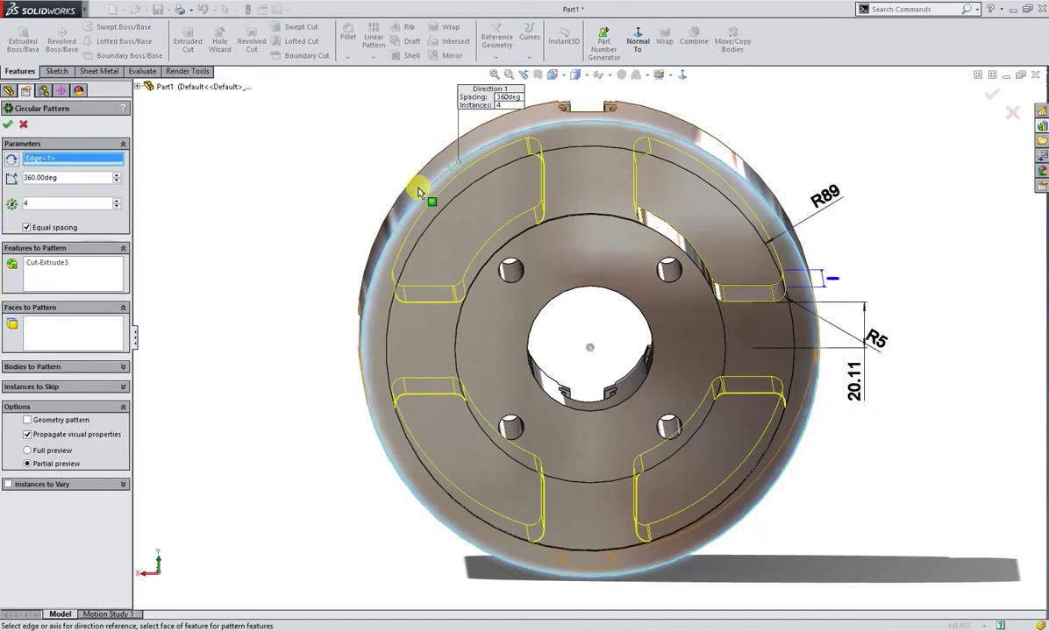
{"action": "left_click", "coordinate": [11, 126]}
{"action": "mouse_move", "coordinate": [258, 194]}
{"action": "middle_mouse_down"}
{"action": "mouse_move", "coordinate": [288, 205]}
{"action": "mouse_move", "coordinate": [251, 188]}
{"action": "middle_mouse_up"}
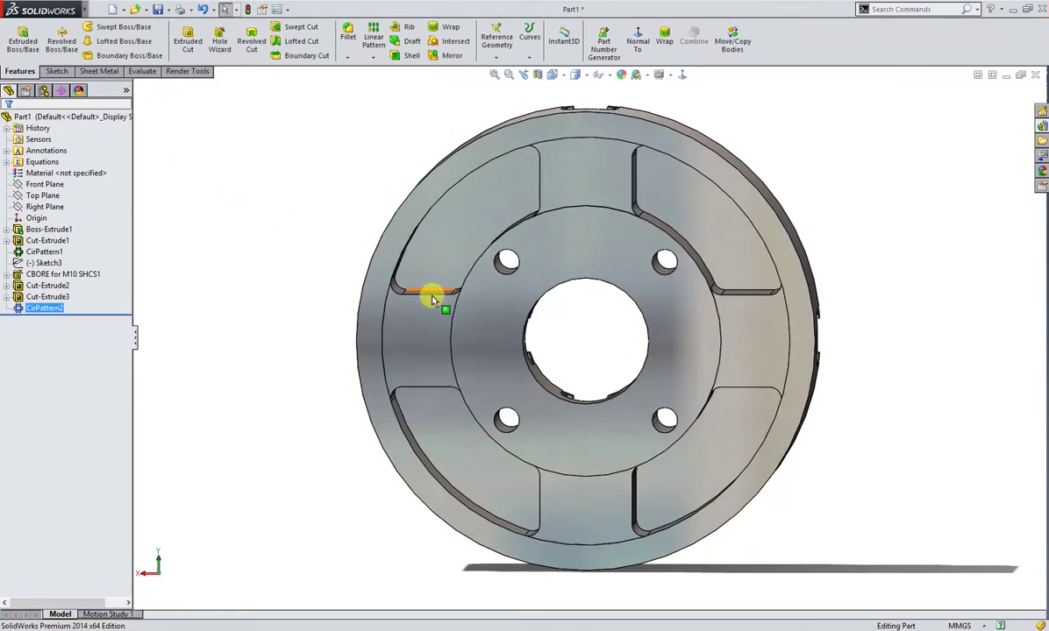
{"action": "left_click", "coordinate": [506, 320]}
Step: Sketch a 75 mm diameter circle centred at the origin on the inner face
{"action": "left_click", "coordinate": [550, 282]}
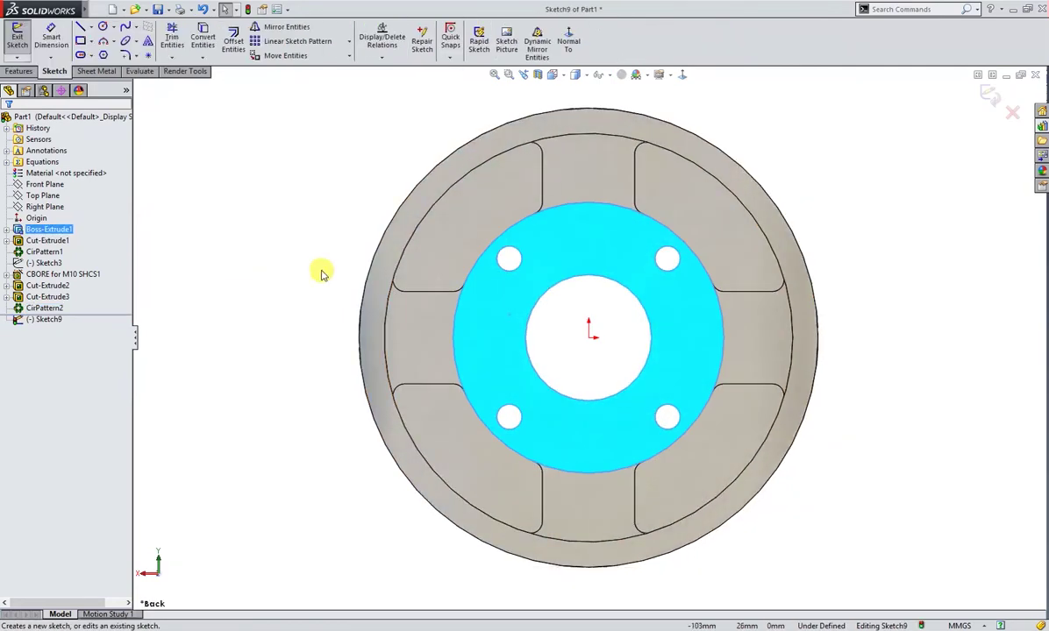
{"action": "right_click_drag", "start_coordinate": [250, 241], "coordinate": [311, 247]}
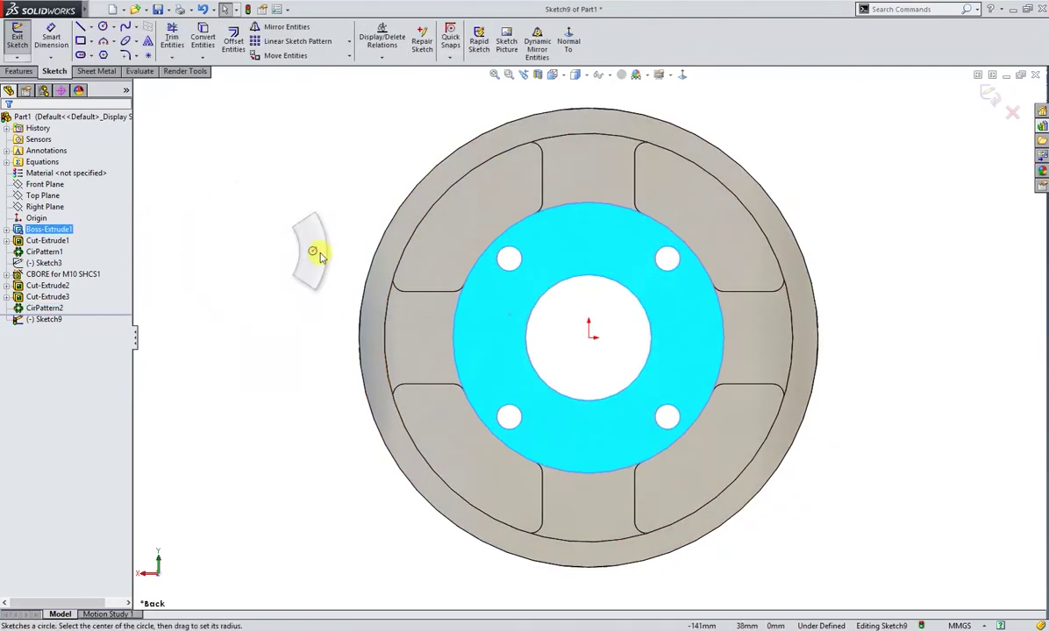
{"action": "left_click", "coordinate": [589, 335]}
{"action": "left_click", "coordinate": [620, 258]}
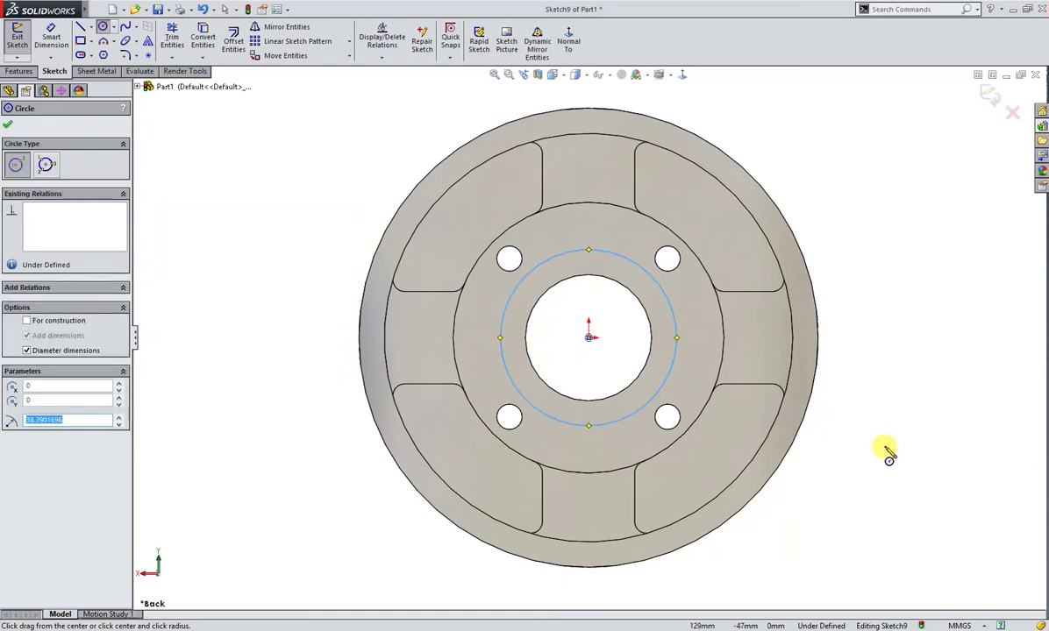
{"action": "right_click_drag", "start_coordinate": [891, 460], "coordinate": [885, 398]}
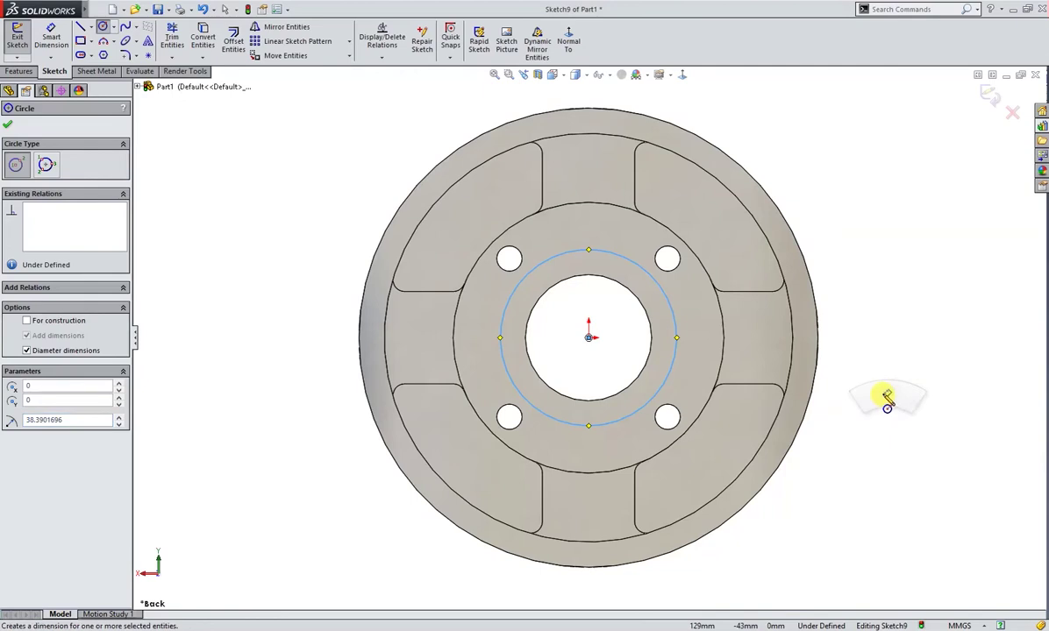
{"action": "left_click", "coordinate": [672, 366]}
{"action": "left_click", "coordinate": [865, 434]}
{"action": "type", "text": "75"}
{"action": "key", "text": "Return"}
Step: Cut the Ø75 circle 7 mm deep as a recess around the bore
{"action": "right_click_drag", "start_coordinate": [895, 357], "coordinate": [898, 392]}
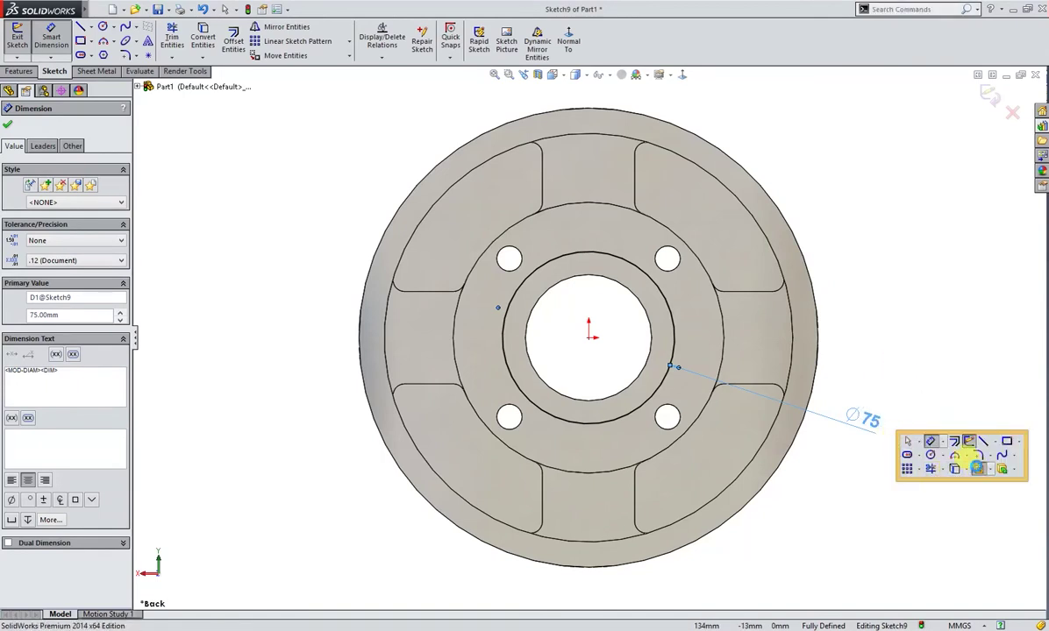
{"action": "left_click", "coordinate": [968, 470]}
{"action": "type", "text": "7"}
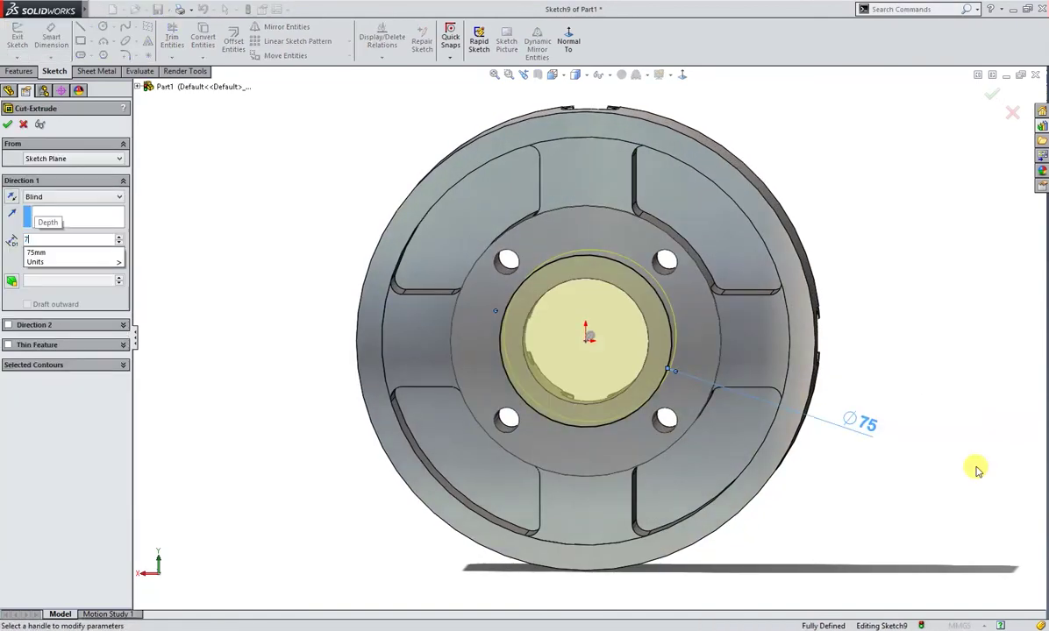
{"action": "key", "text": "Return"}
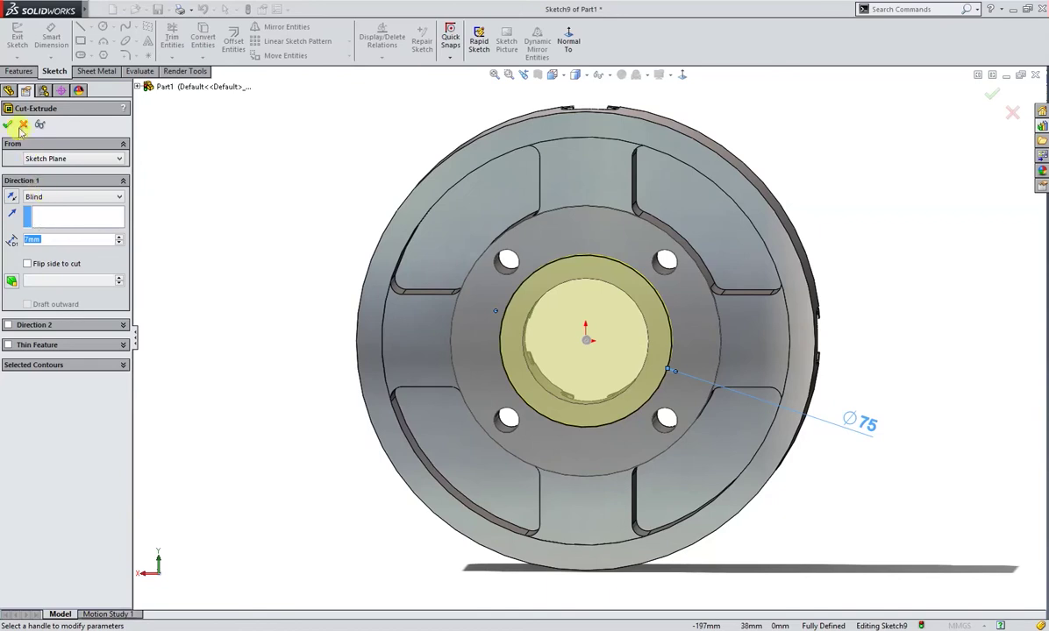
{"action": "left_click", "coordinate": [10, 124]}
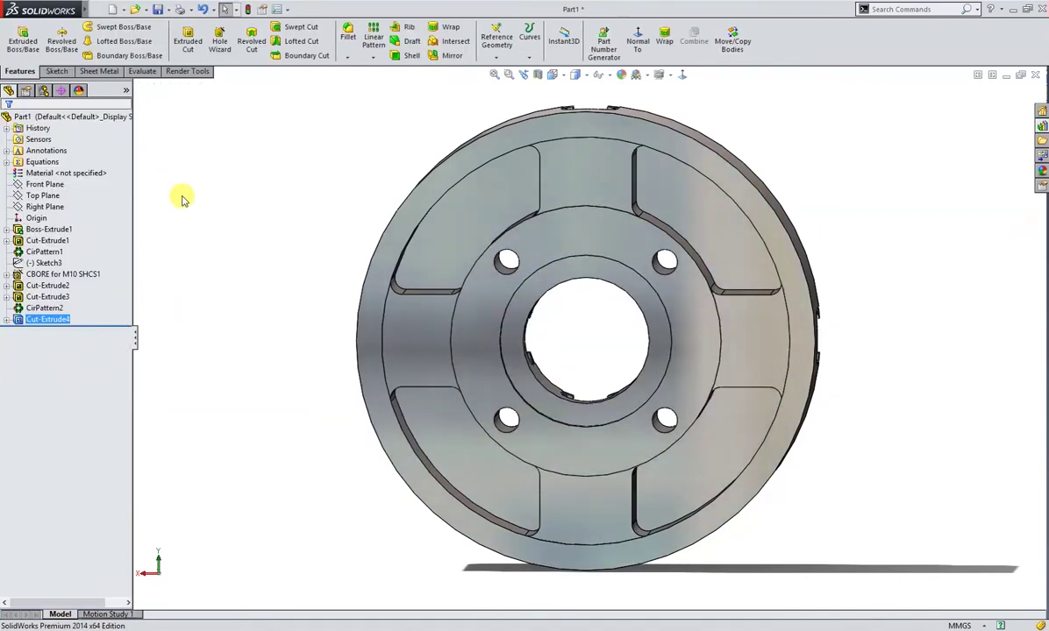
{"action": "mouse_move", "coordinate": [247, 263]}
{"action": "middle_mouse_down"}
{"action": "mouse_move", "coordinate": [283, 290]}
{"action": "mouse_move", "coordinate": [244, 256]}
{"action": "middle_mouse_up"}
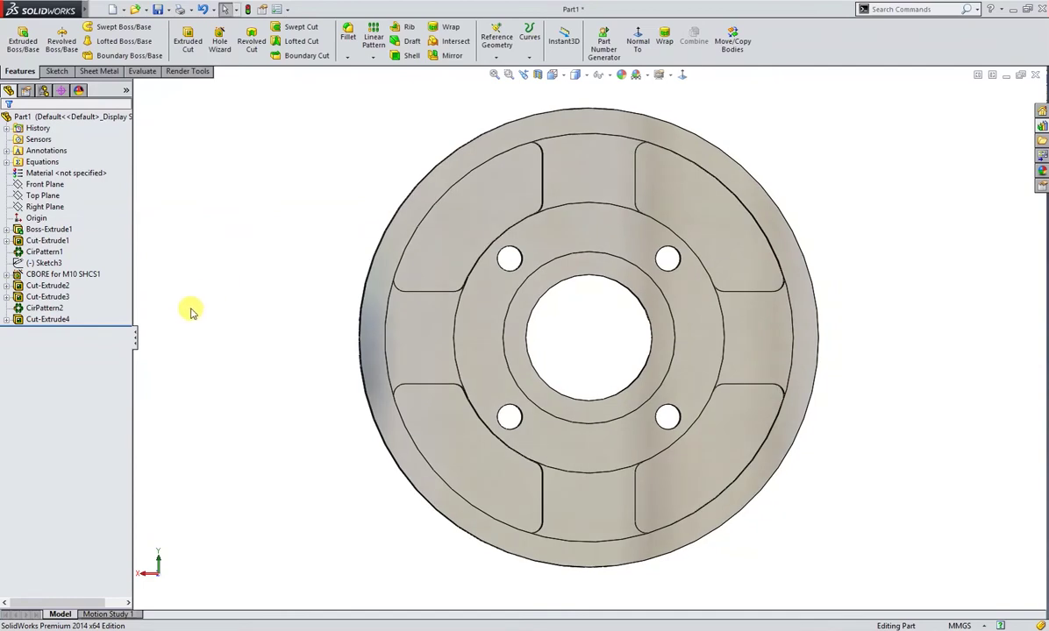
Step: Sketch on the ring face a vertical centerline from the origin and a small circle on it
{"action": "left_click", "coordinate": [570, 237]}
{"action": "left_click", "coordinate": [613, 197]}
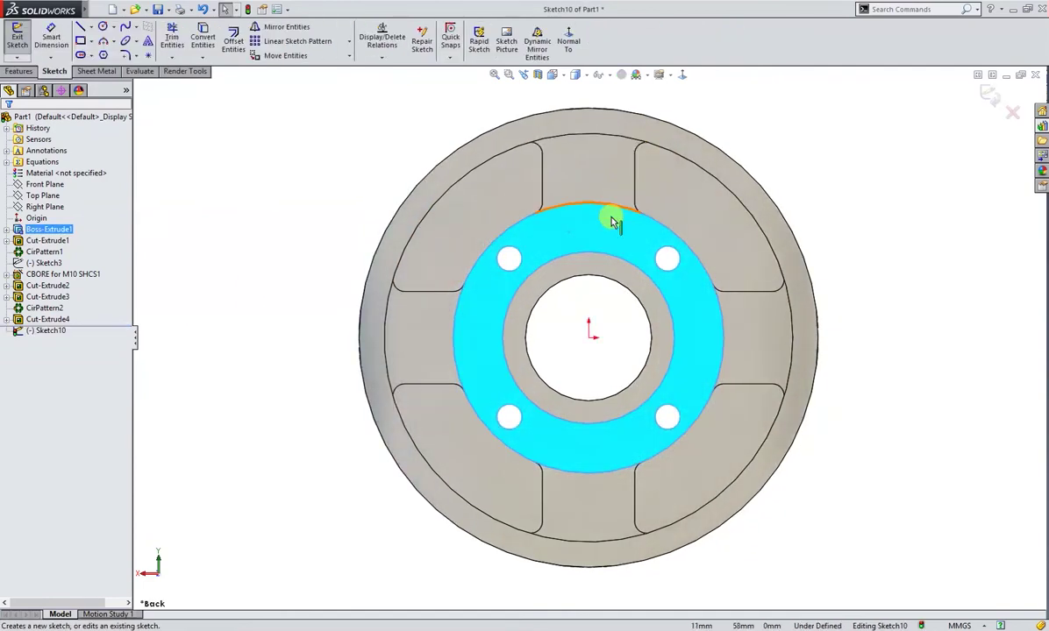
{"action": "right_click_drag", "start_coordinate": [583, 331], "coordinate": [603, 308]}
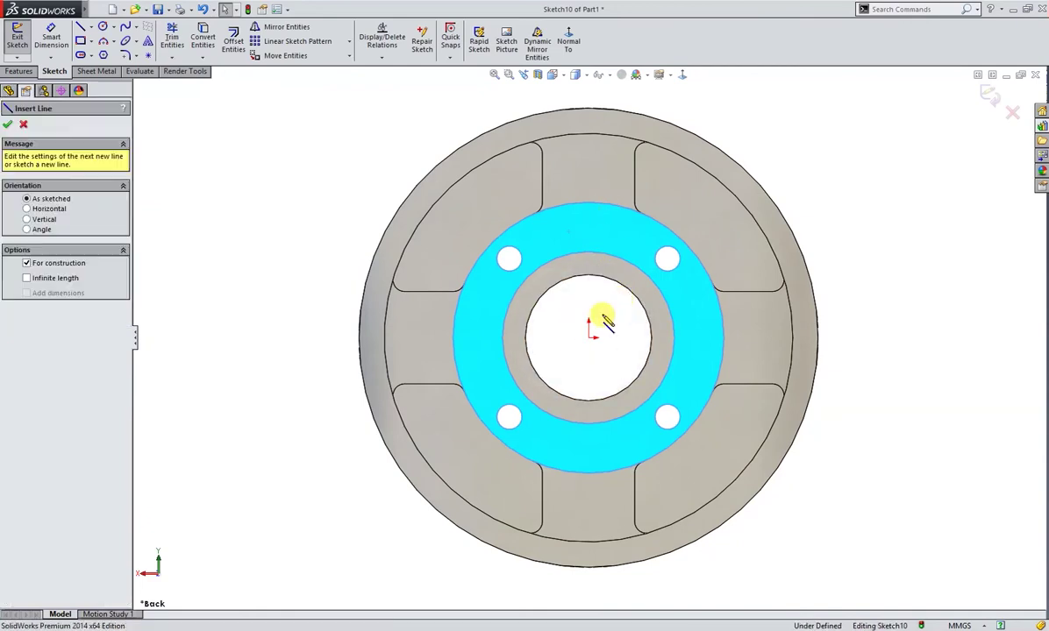
{"action": "left_click", "coordinate": [589, 336]}
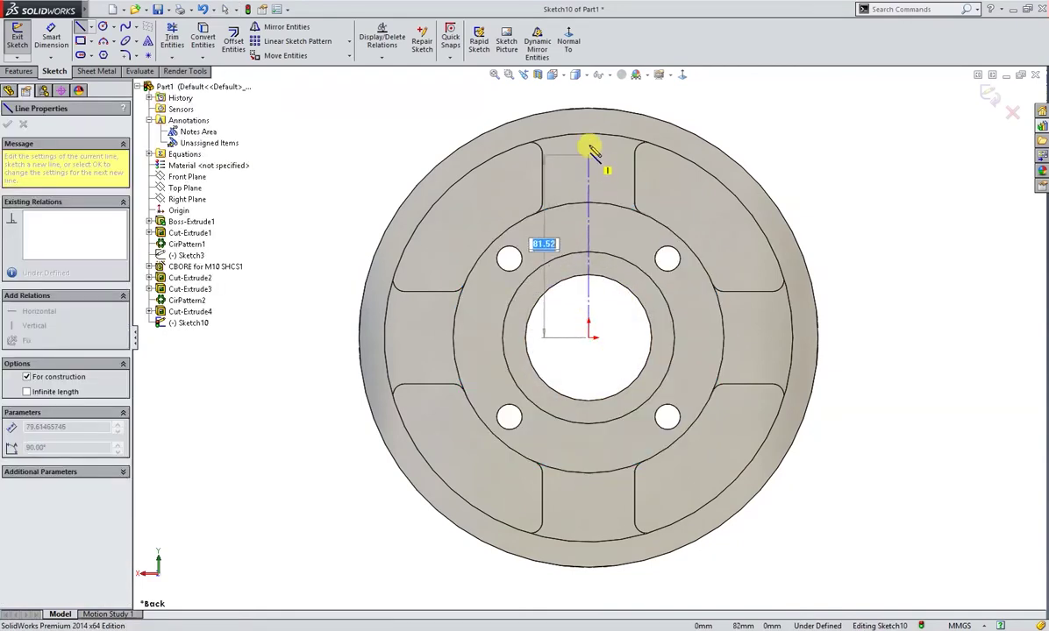
{"action": "double_click", "coordinate": [589, 95]}
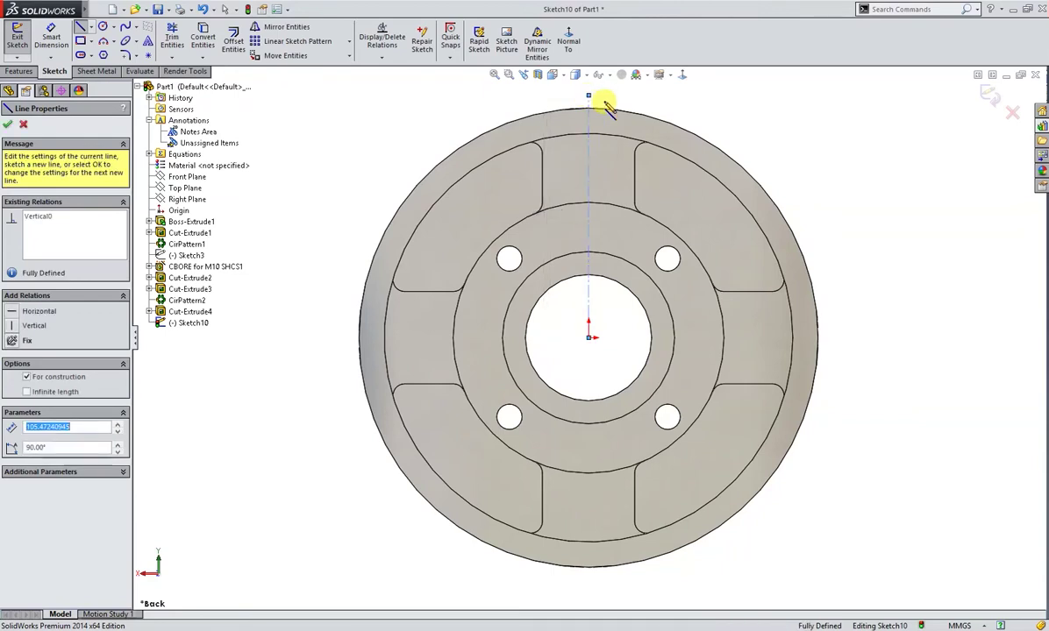
{"action": "key", "text": "Escape"}
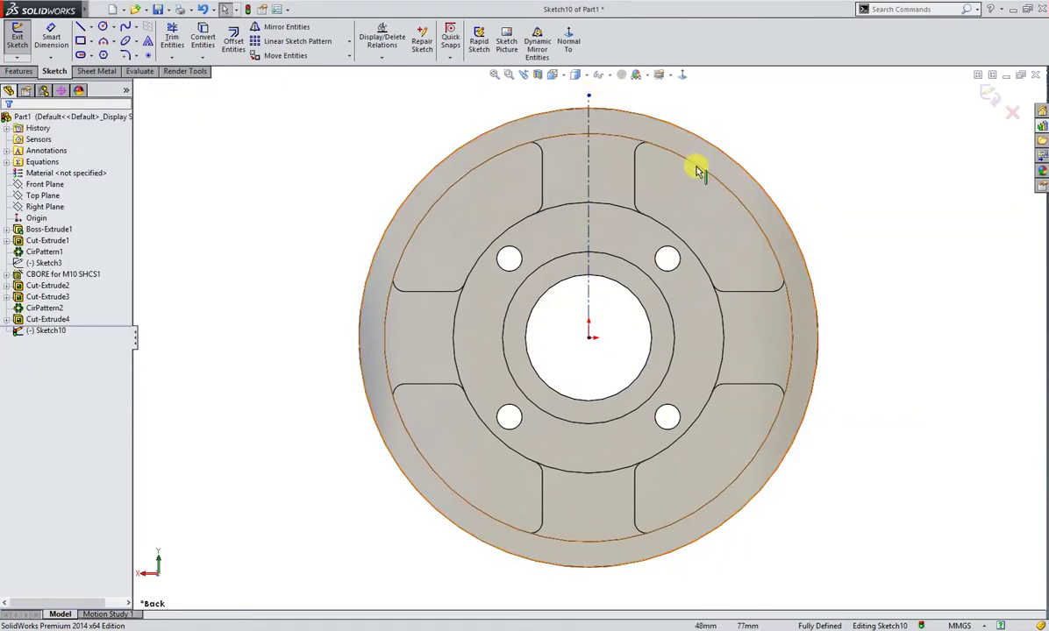
{"action": "right_click_drag", "start_coordinate": [769, 168], "coordinate": [759, 159]}
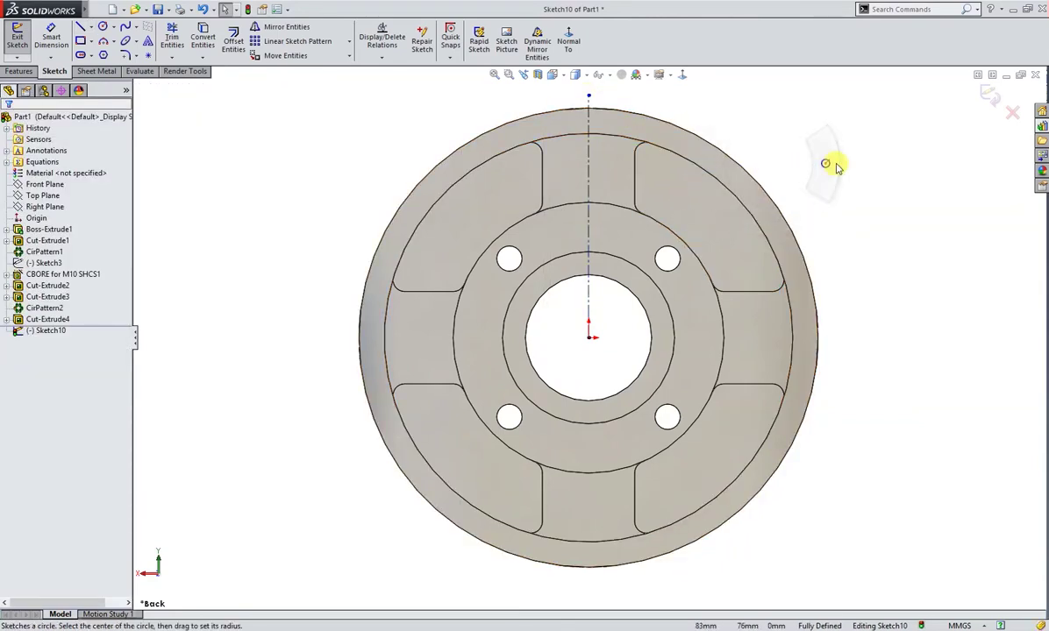
{"action": "left_click", "coordinate": [588, 168]}
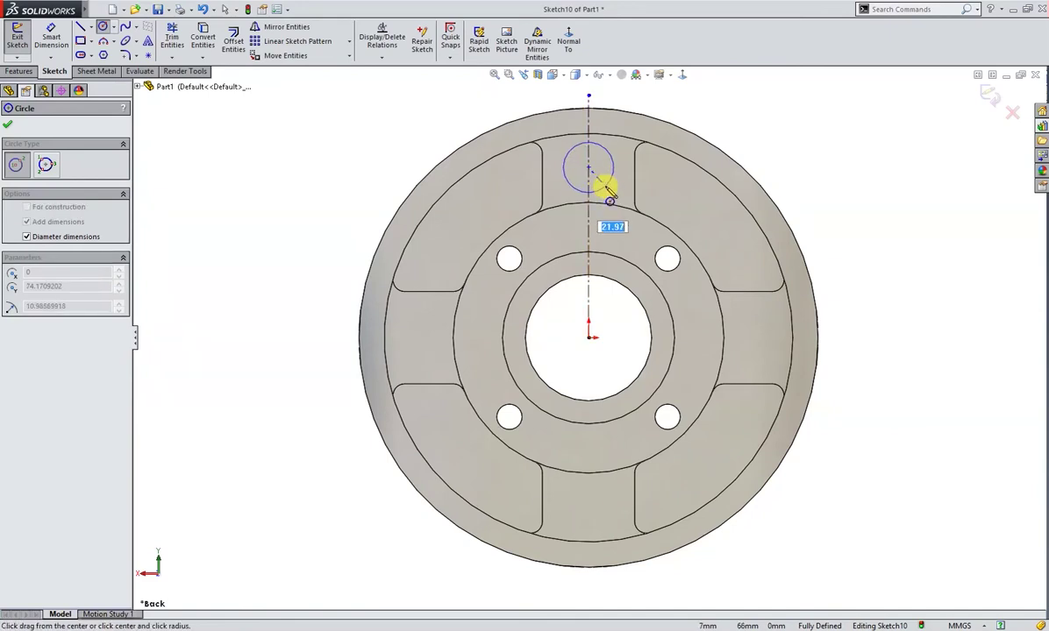
{"action": "left_click", "coordinate": [605, 185]}
{"action": "key", "text": "Escape"}
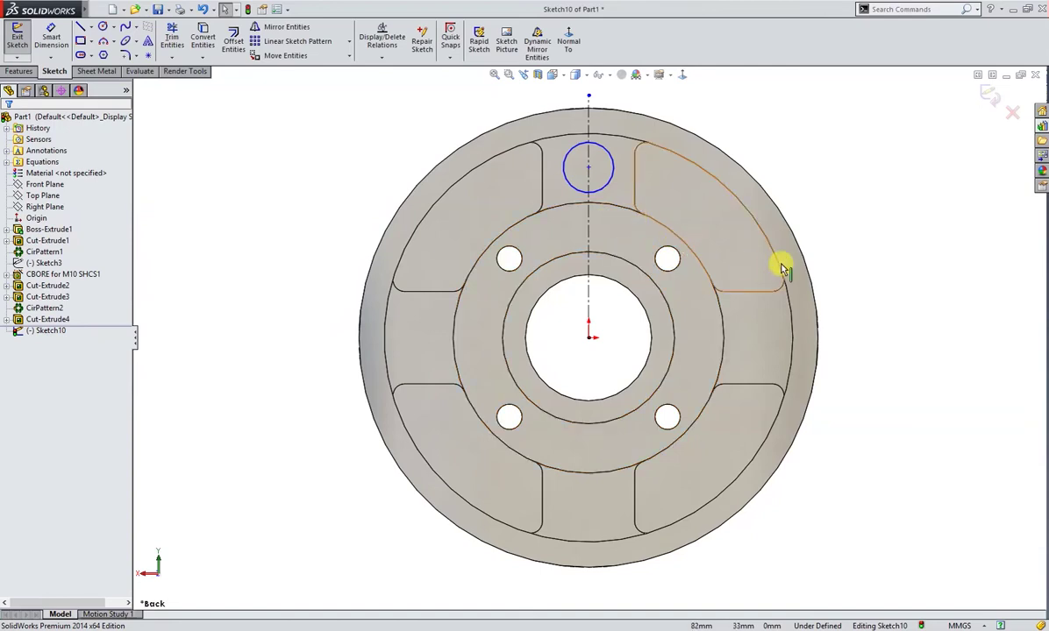
Step: Draw a 146 mm diameter circle at the origin and convert it to construction geometry
{"action": "right_click_drag", "start_coordinate": [791, 262], "coordinate": [828, 267]}
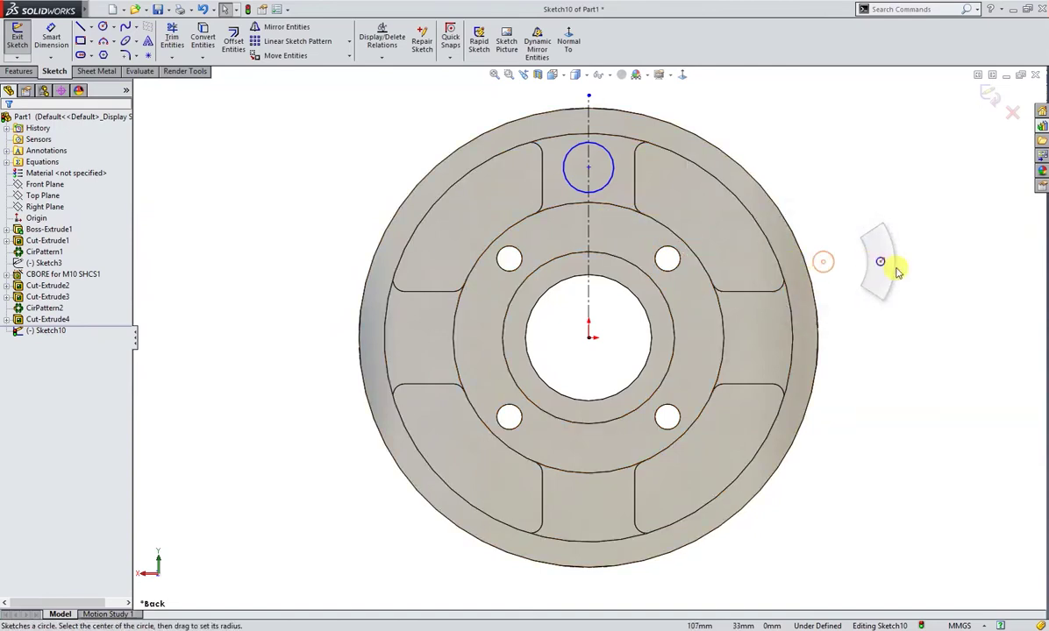
{"action": "left_click", "coordinate": [588, 336]}
{"action": "left_click", "coordinate": [599, 178]}
{"action": "right_click_drag", "start_coordinate": [820, 325], "coordinate": [820, 293]}
{"action": "left_click", "coordinate": [752, 326]}
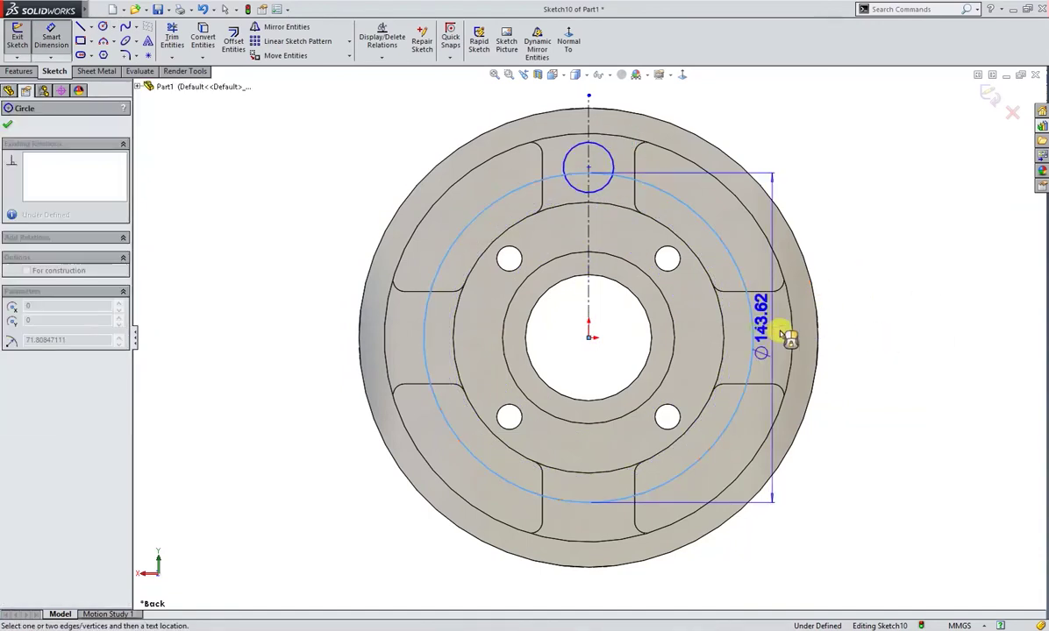
{"action": "left_click", "coordinate": [839, 340]}
{"action": "type", "text": "146"}
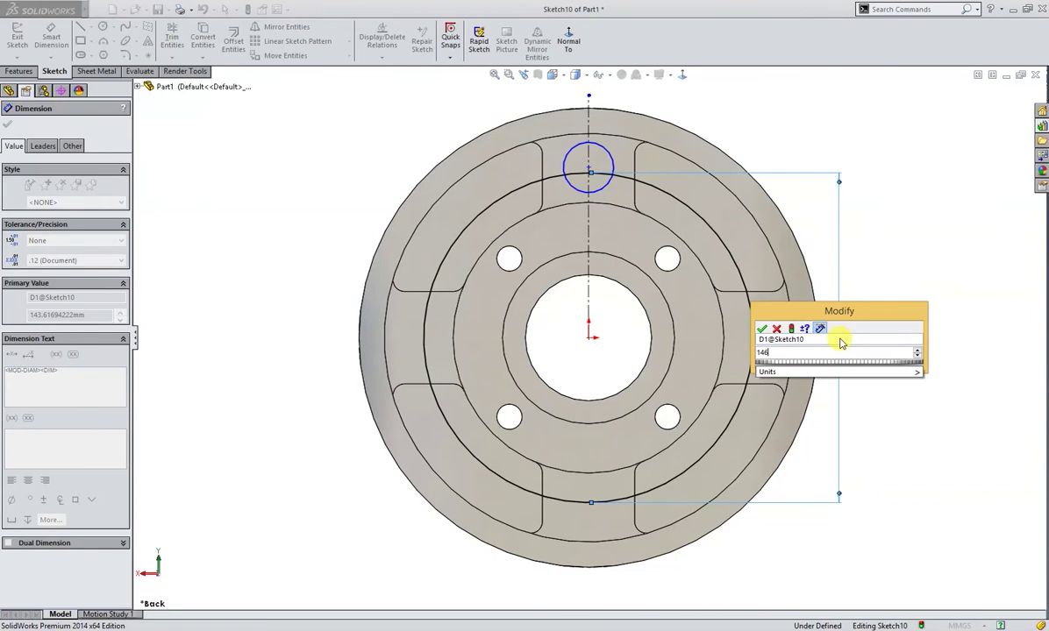
{"action": "key", "text": "Return"}
{"action": "key", "text": "Escape"}
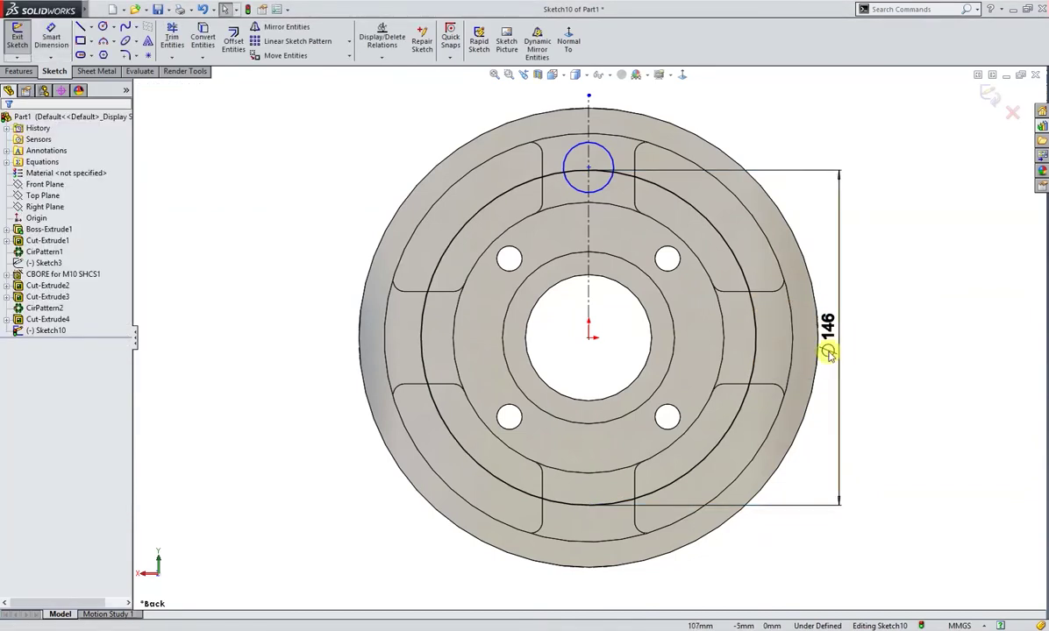
{"action": "left_click", "coordinate": [752, 360]}
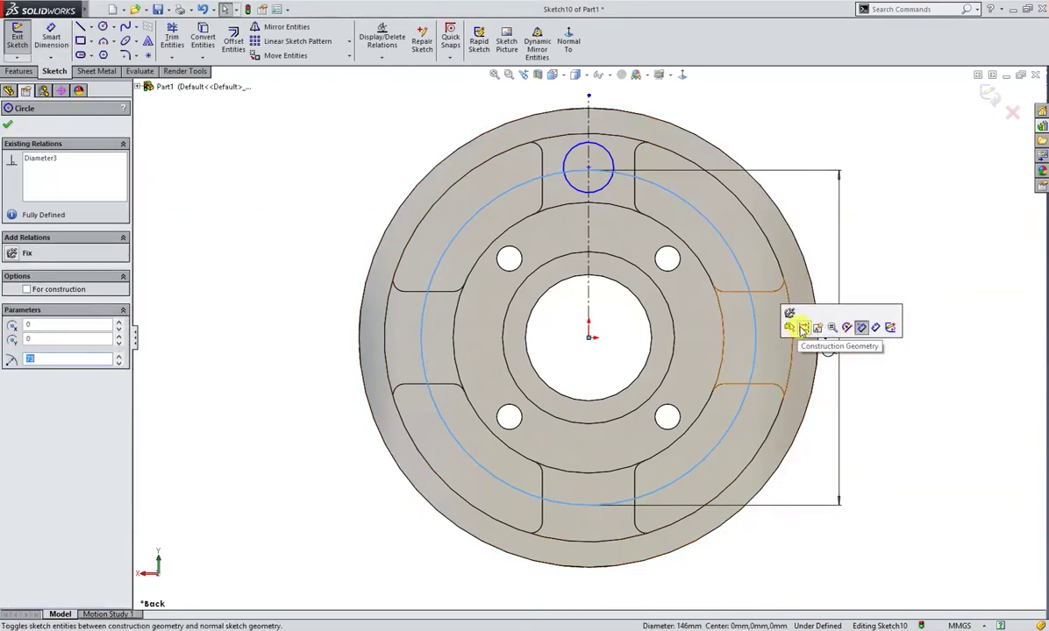
{"action": "left_click", "coordinate": [803, 328]}
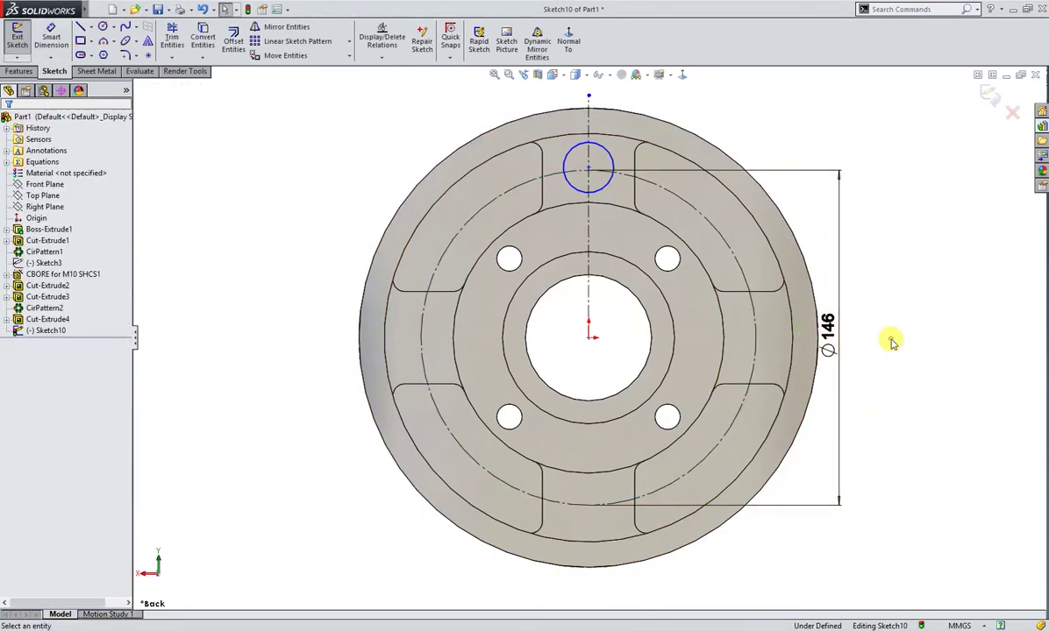
Step: Make the small circle's centre coincident with the construction circle and dimension it Ø22
{"action": "left_click", "coordinate": [589, 167]}
{"action": "left_click", "coordinate": [552, 180], "text": "ctrl"}
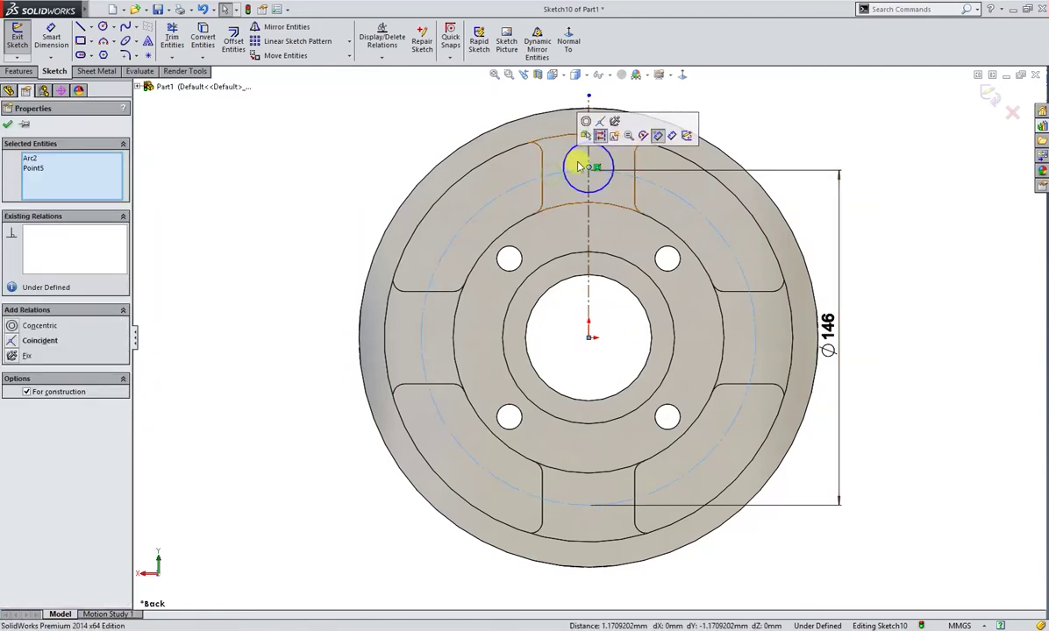
{"action": "left_click", "coordinate": [597, 135]}
{"action": "left_click", "coordinate": [701, 110]}
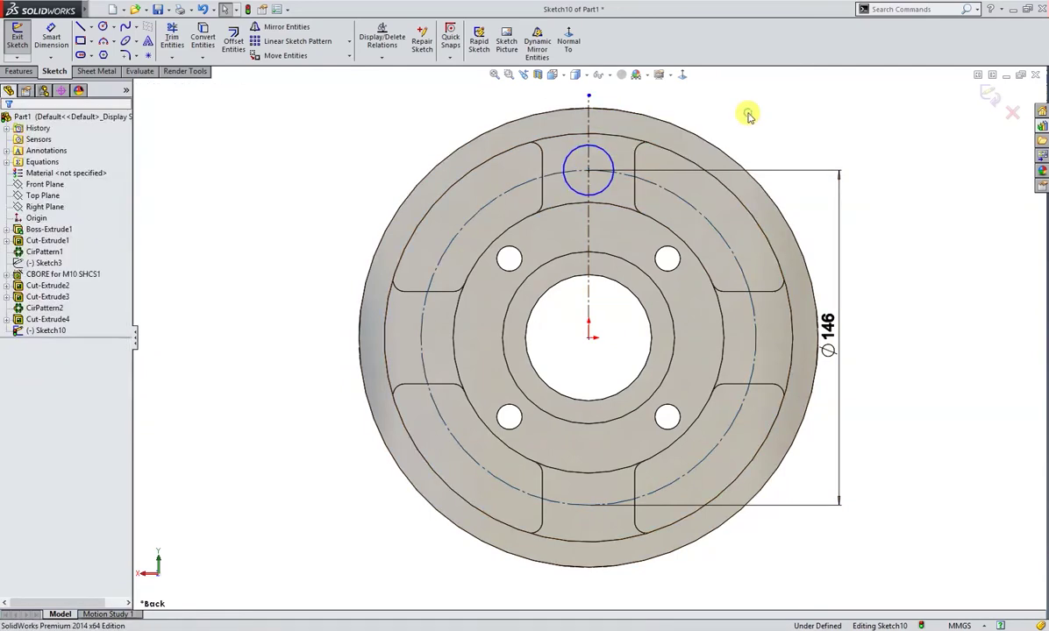
{"action": "right_click_drag", "start_coordinate": [894, 242], "coordinate": [896, 200]}
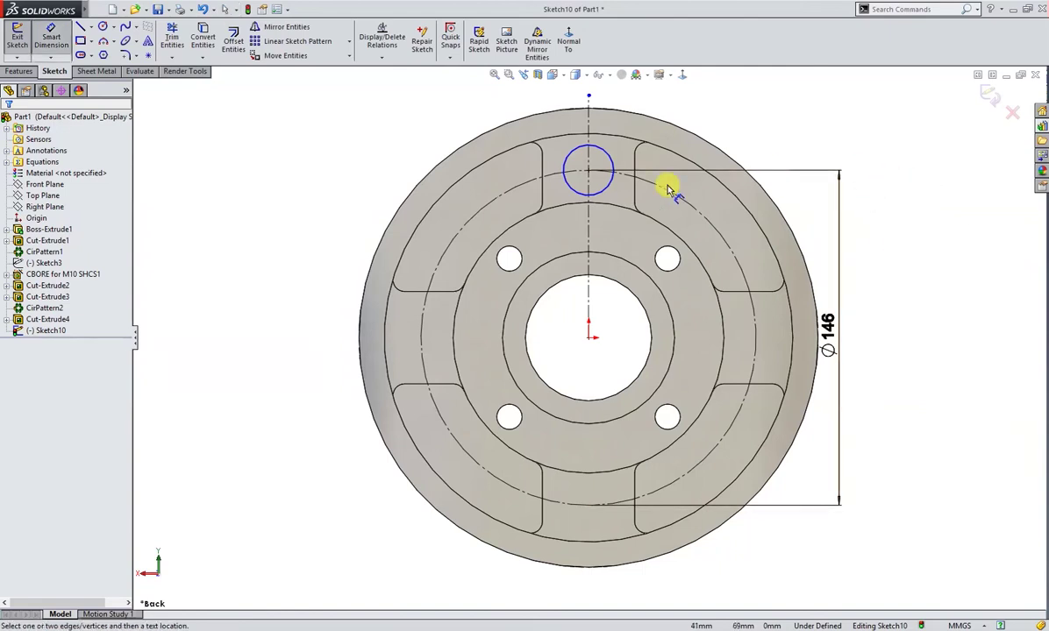
{"action": "left_click", "coordinate": [602, 197]}
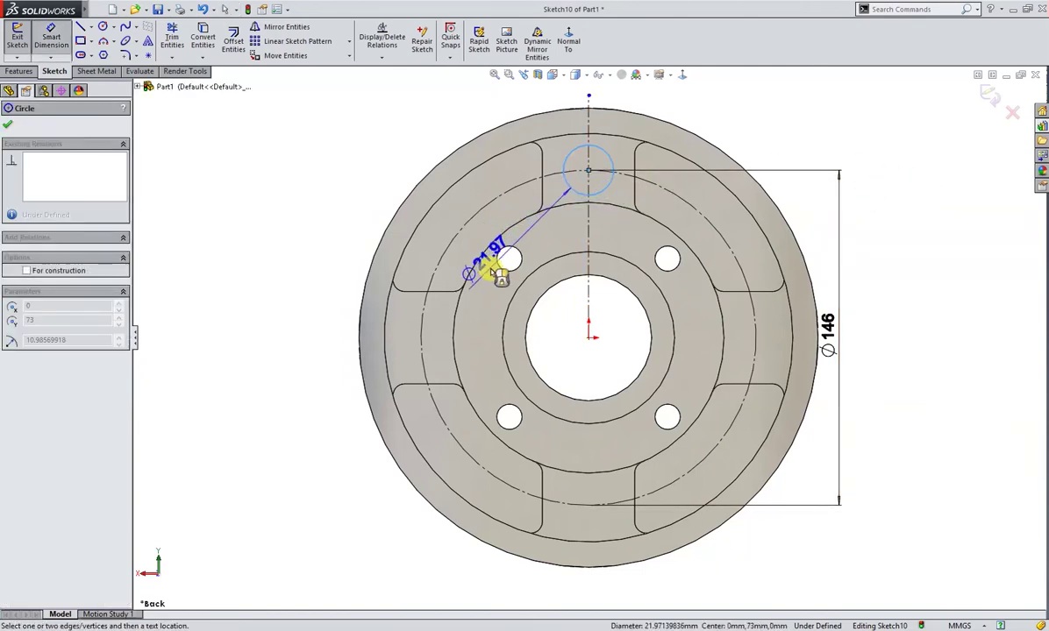
{"action": "left_click", "coordinate": [362, 199]}
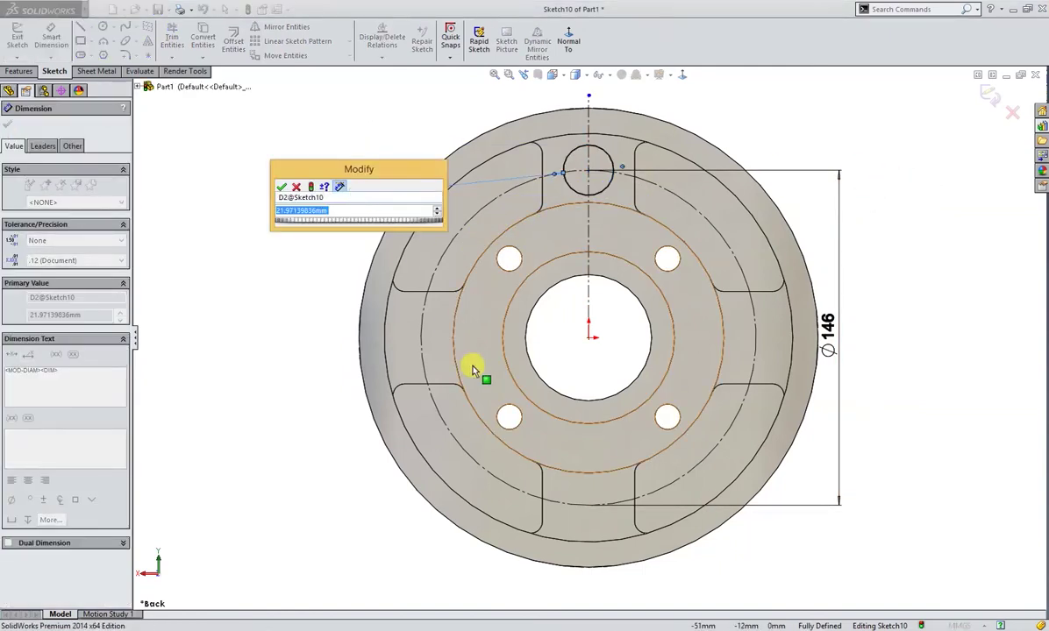
{"action": "type", "text": "22"}
{"action": "key", "text": "Return"}
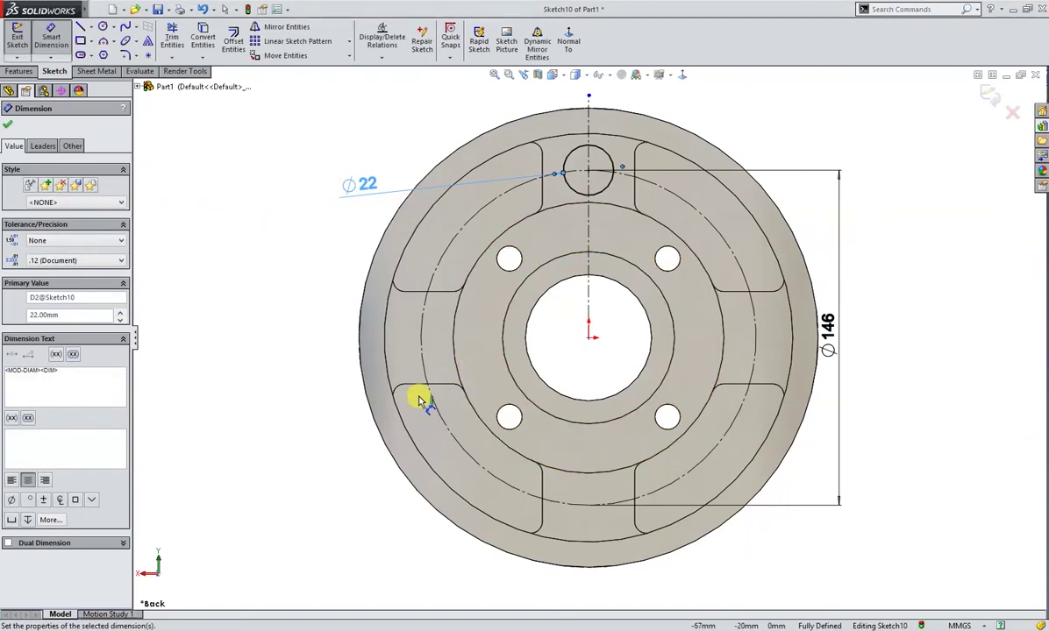
Step: Extrude-cut the Ø22 circle Blind 40 mm deep into the disc rim
{"action": "right_click_drag", "start_coordinate": [282, 260], "coordinate": [279, 329]}
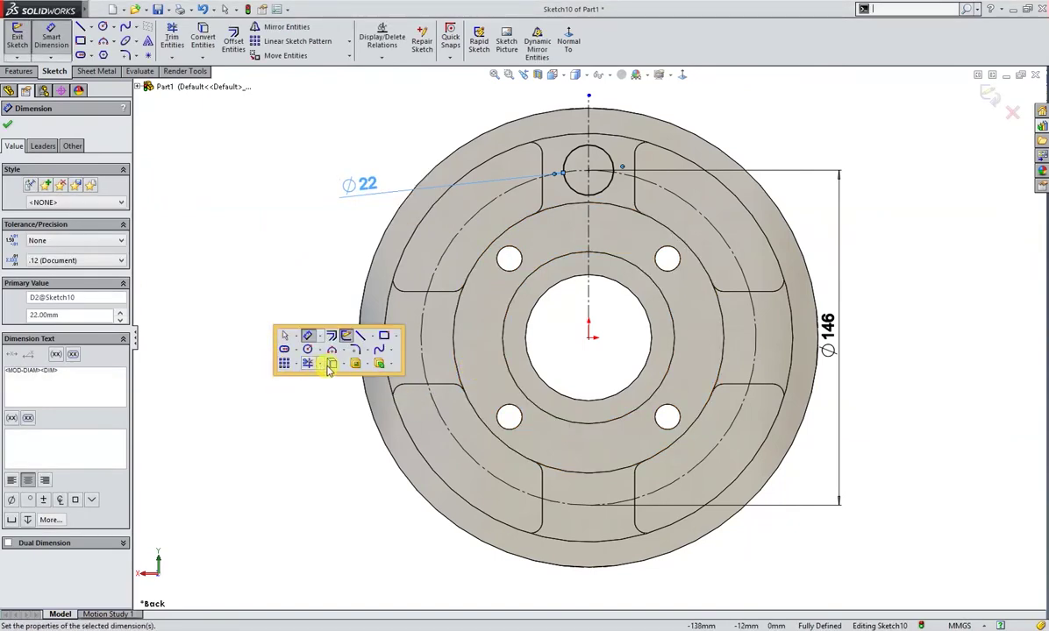
{"action": "left_click", "coordinate": [313, 359]}
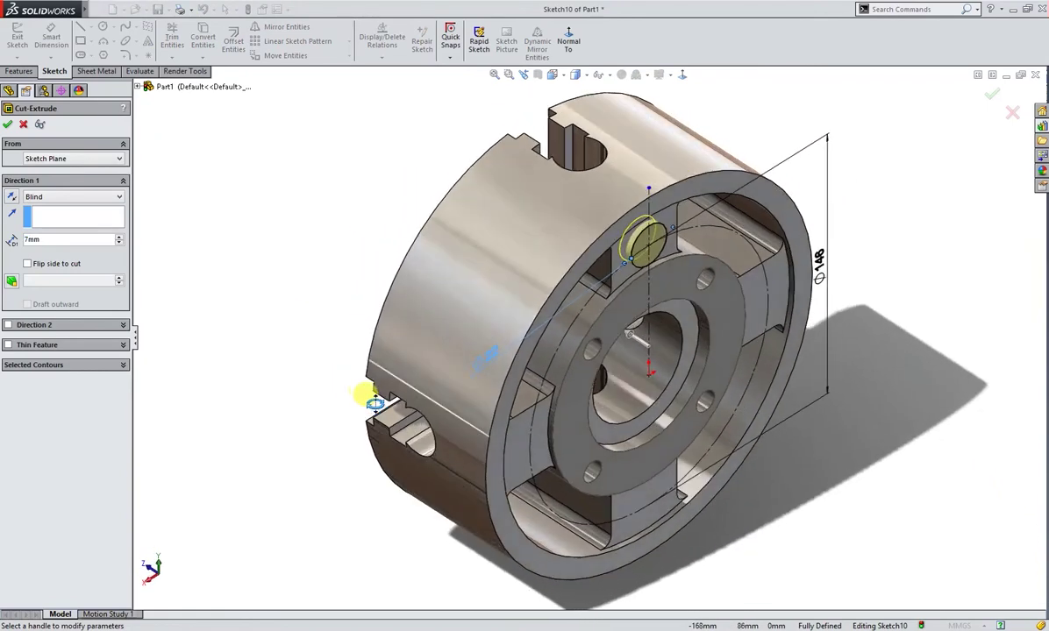
{"action": "mouse_move", "coordinate": [374, 401]}
{"action": "middle_mouse_down"}
{"action": "mouse_move", "coordinate": [386, 440]}
{"action": "mouse_move", "coordinate": [270, 374]}
{"action": "middle_mouse_up"}
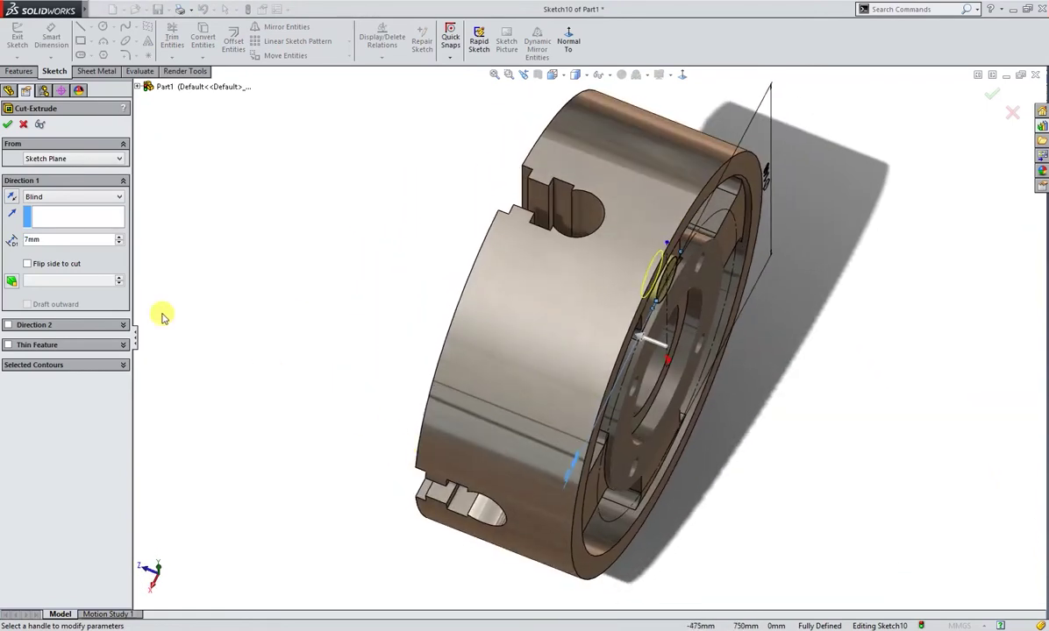
{"action": "left_click_drag", "start_coordinate": [64, 245], "coordinate": [20, 248]}
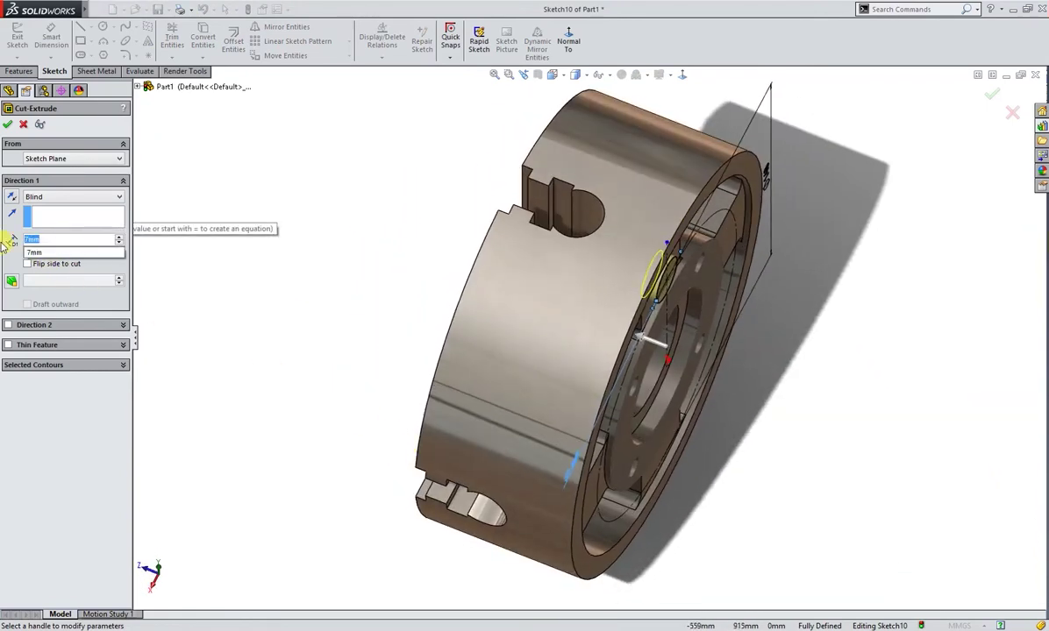
{"action": "type", "text": "50"}
{"action": "key", "text": "Return"}
{"action": "middle_click_drag", "start_coordinate": [260, 260], "coordinate": [269, 337]}
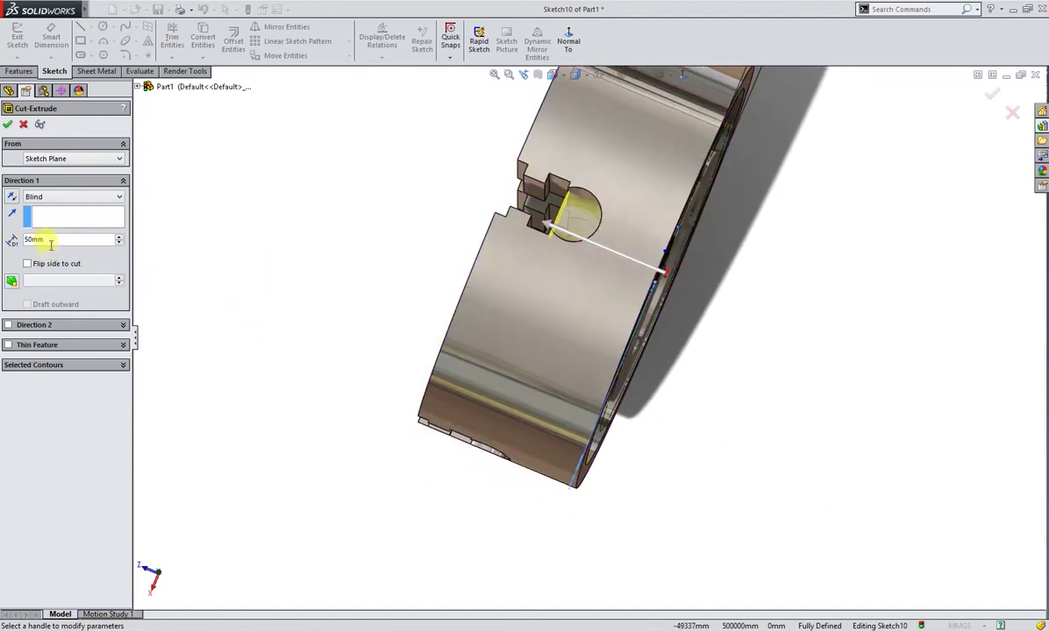
{"action": "left_click_drag", "start_coordinate": [44, 240], "coordinate": [11, 236]}
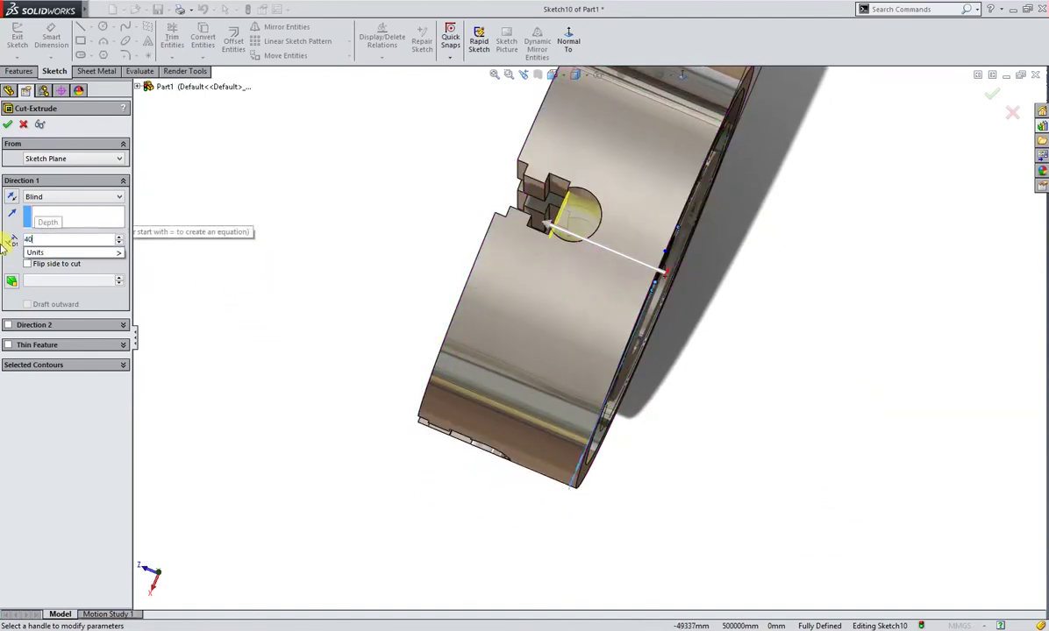
{"action": "key", "text": "Return"}
{"action": "mouse_move", "coordinate": [130, 260]}
{"action": "middle_mouse_down"}
{"action": "mouse_move", "coordinate": [164, 292]}
{"action": "mouse_move", "coordinate": [143, 224]}
{"action": "mouse_move", "coordinate": [62, 187]}
{"action": "middle_mouse_up"}
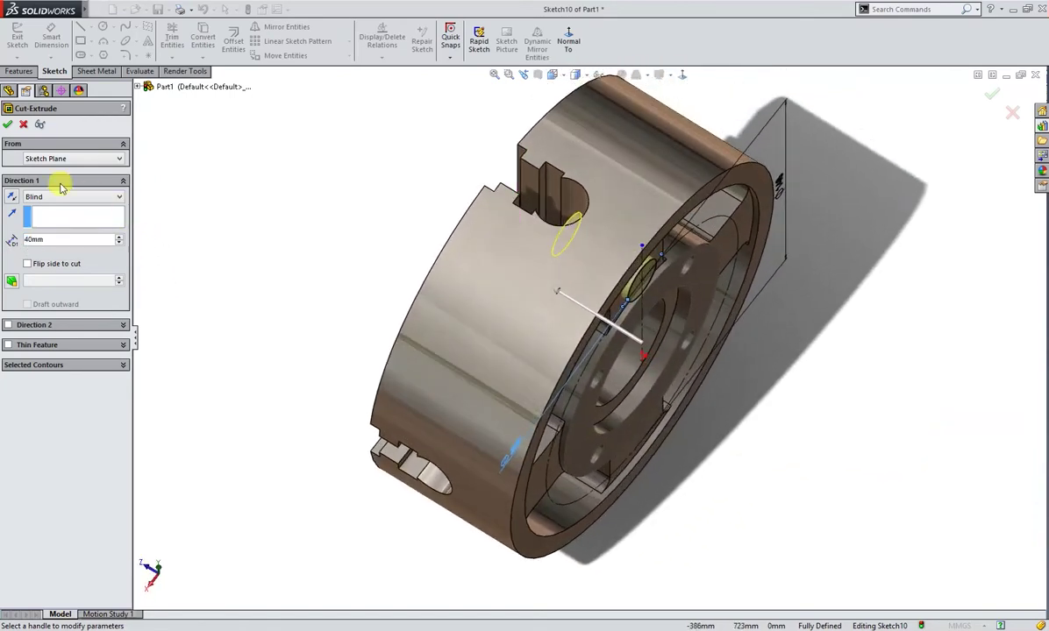
{"action": "left_click", "coordinate": [8, 125]}
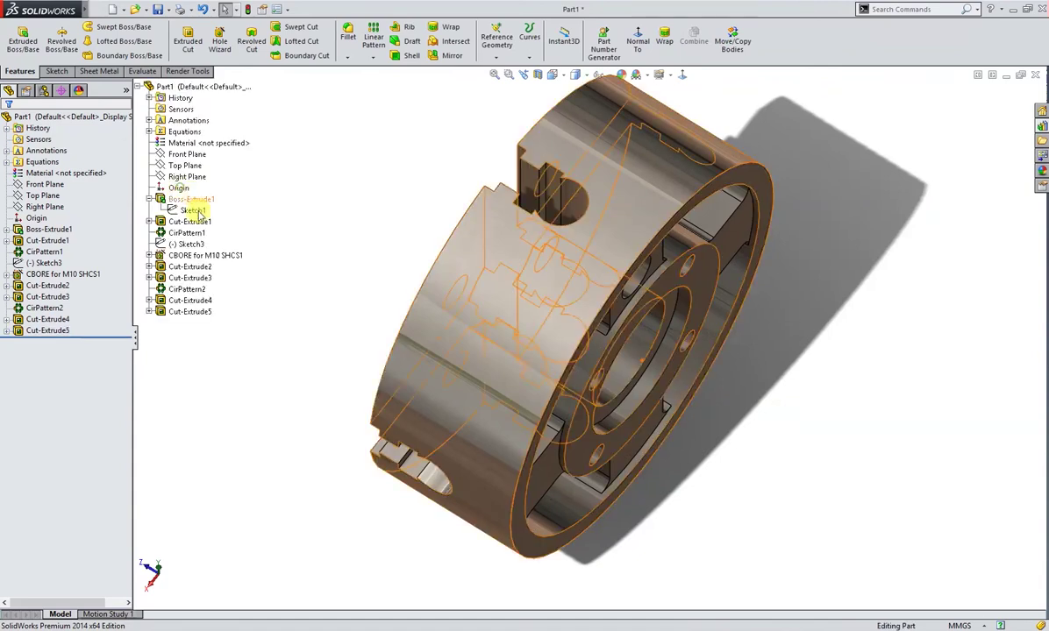
Step: Pattern Cut-Extrude5 four times over 360° about the outer cylindrical face
{"action": "middle_click_drag", "start_coordinate": [219, 222], "coordinate": [206, 254]}
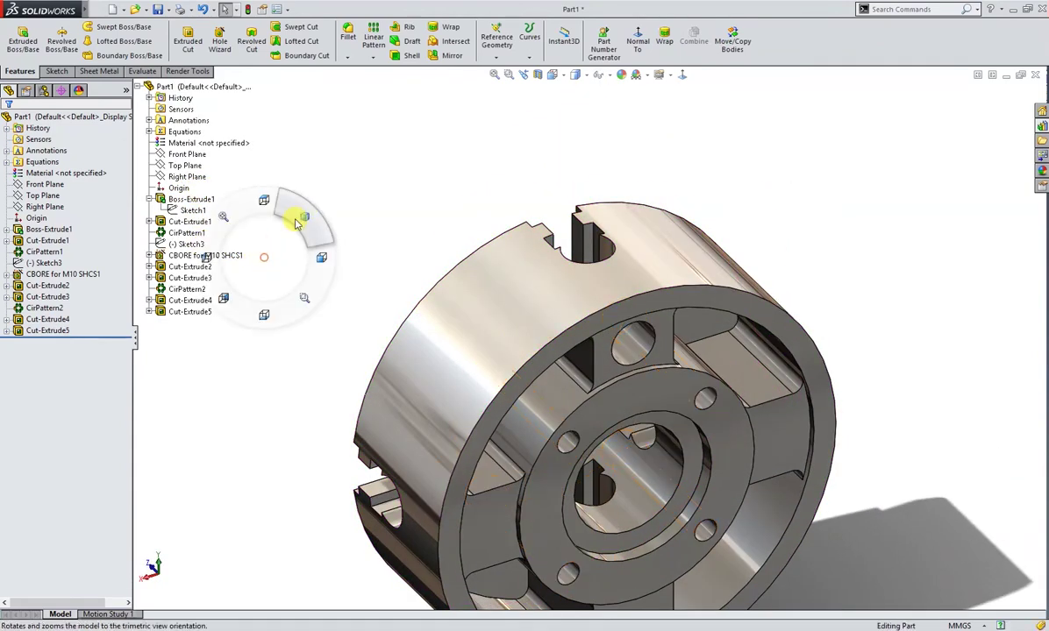
{"action": "right_click_drag", "start_coordinate": [259, 230], "coordinate": [310, 206]}
{"action": "middle_click_drag", "start_coordinate": [377, 276], "coordinate": [185, 303]}
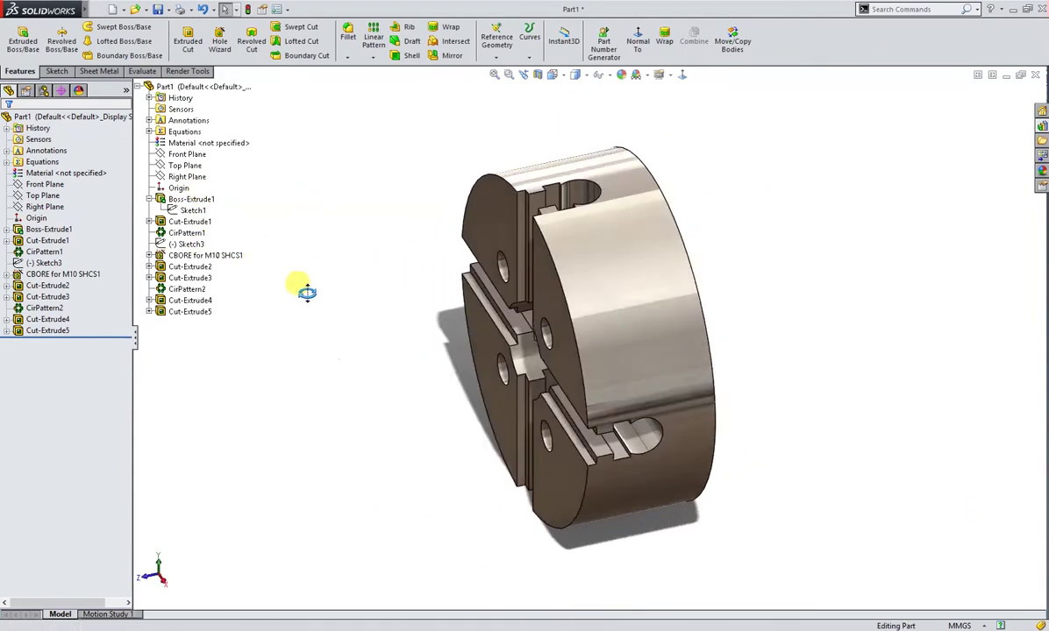
{"action": "left_click", "coordinate": [188, 311]}
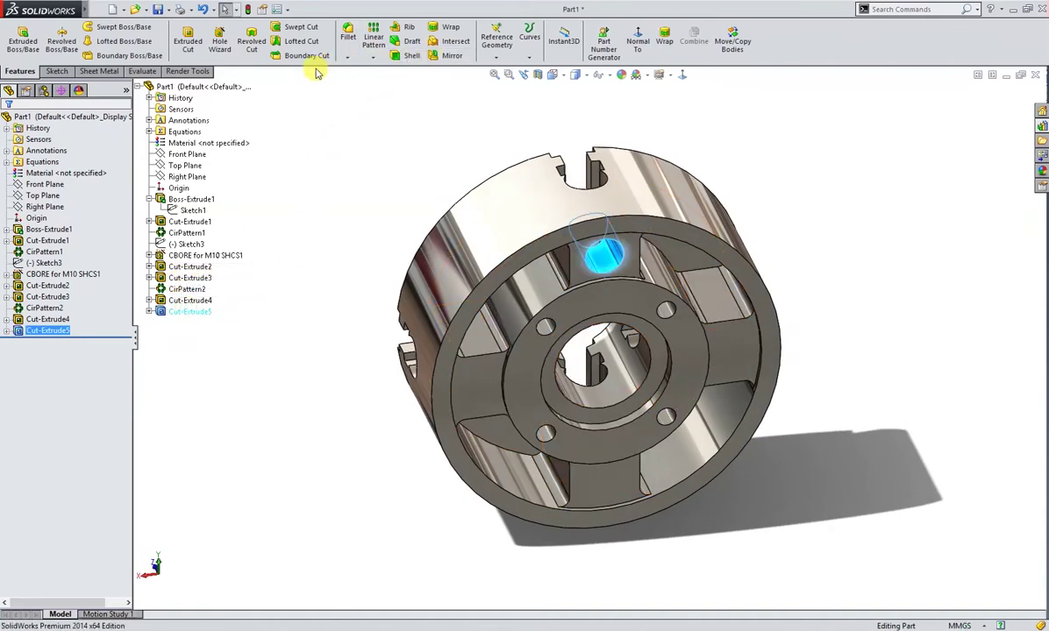
{"action": "left_click", "coordinate": [371, 59]}
{"action": "left_click", "coordinate": [366, 84]}
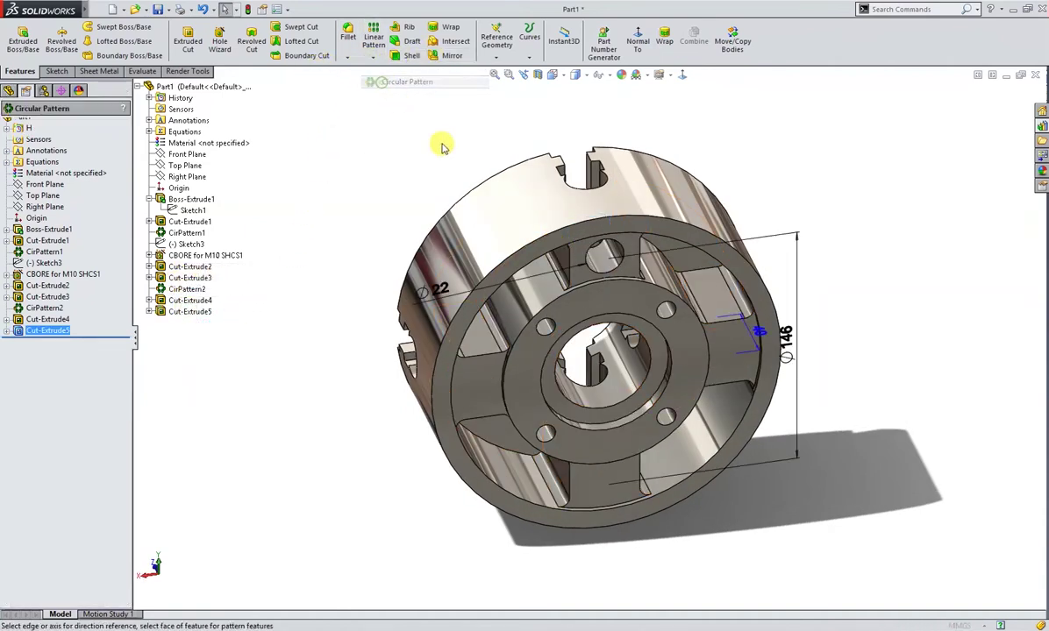
{"action": "left_click", "coordinate": [518, 238]}
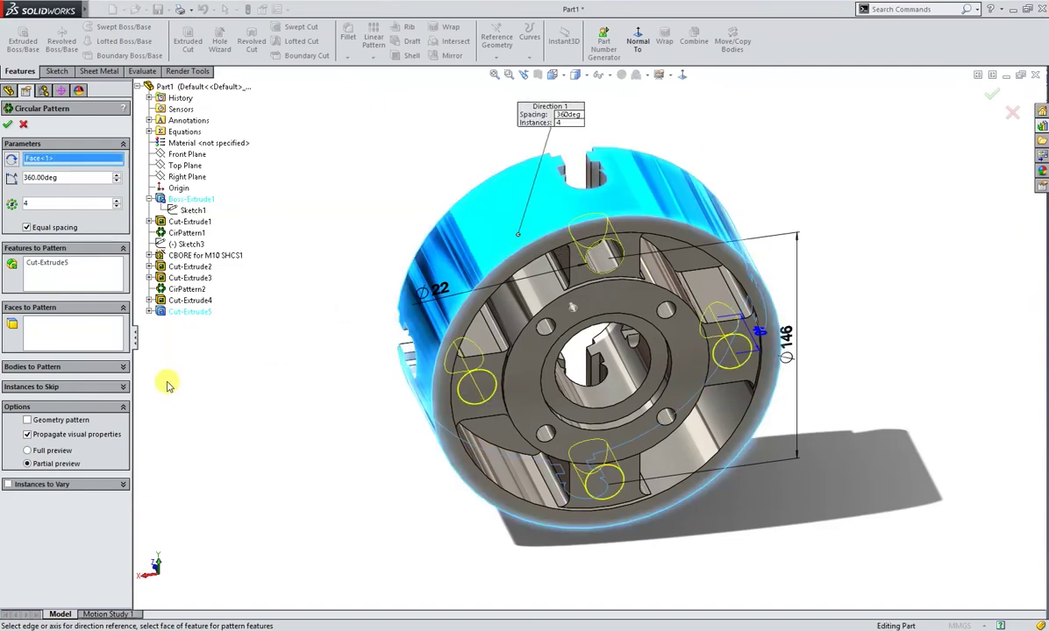
{"action": "left_click", "coordinate": [8, 126]}
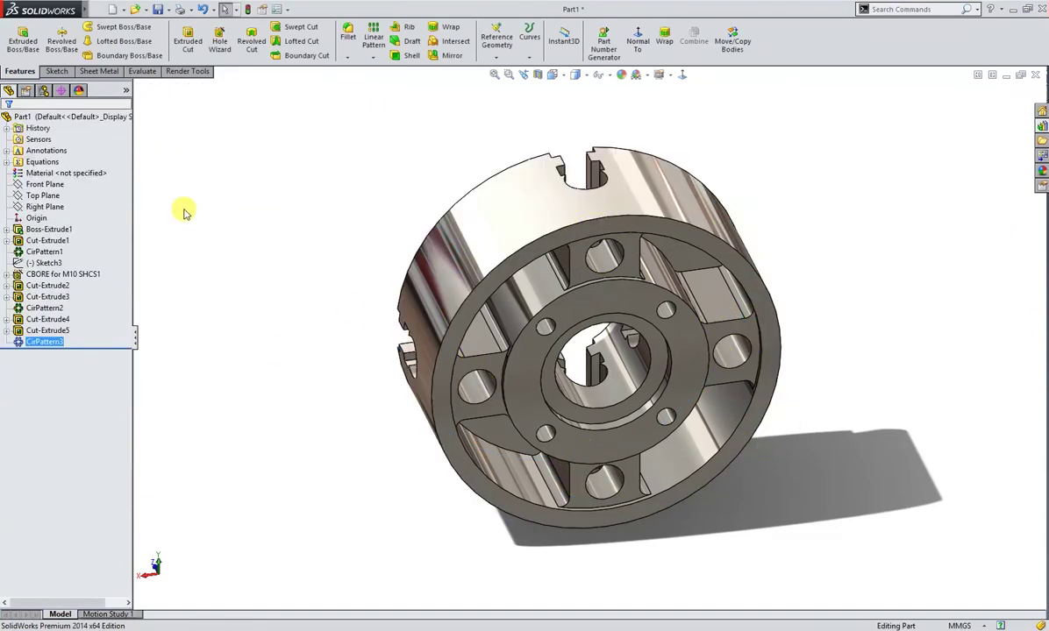
{"action": "mouse_move", "coordinate": [244, 237]}
{"action": "middle_mouse_down"}
{"action": "mouse_move", "coordinate": [465, 306]}
{"action": "mouse_move", "coordinate": [446, 296]}
{"action": "middle_mouse_up"}
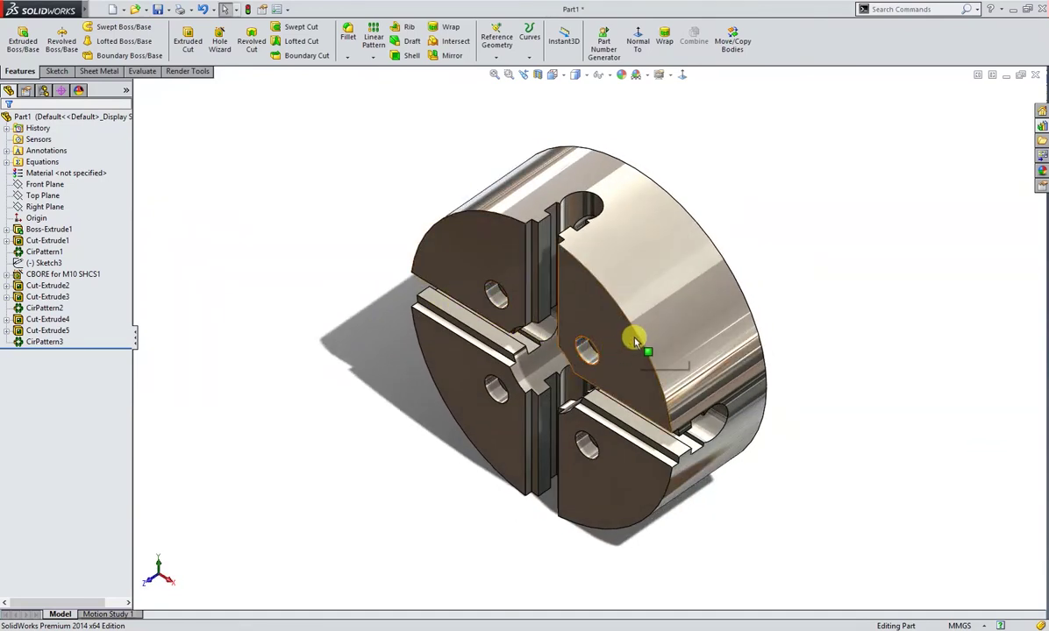
Step: Roll back to Boss-Extrude1, chamfer the cylinder's outer edges 1.5 mm × 45°, then roll forward
{"action": "left_click", "coordinate": [115, 348]}
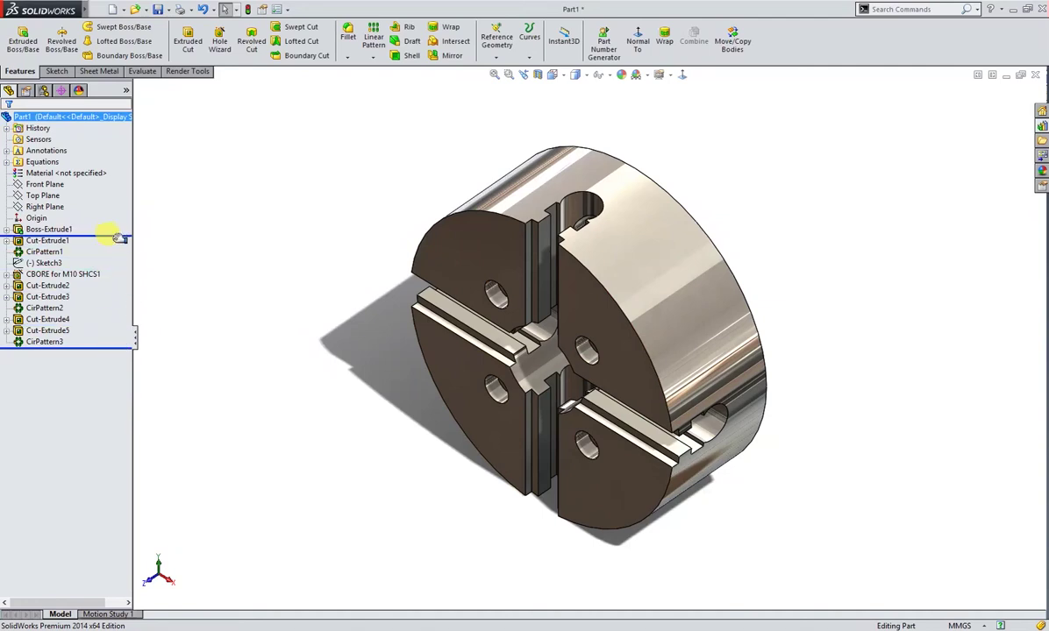
{"action": "left_click_drag", "start_coordinate": [128, 236], "coordinate": [128, 234]}
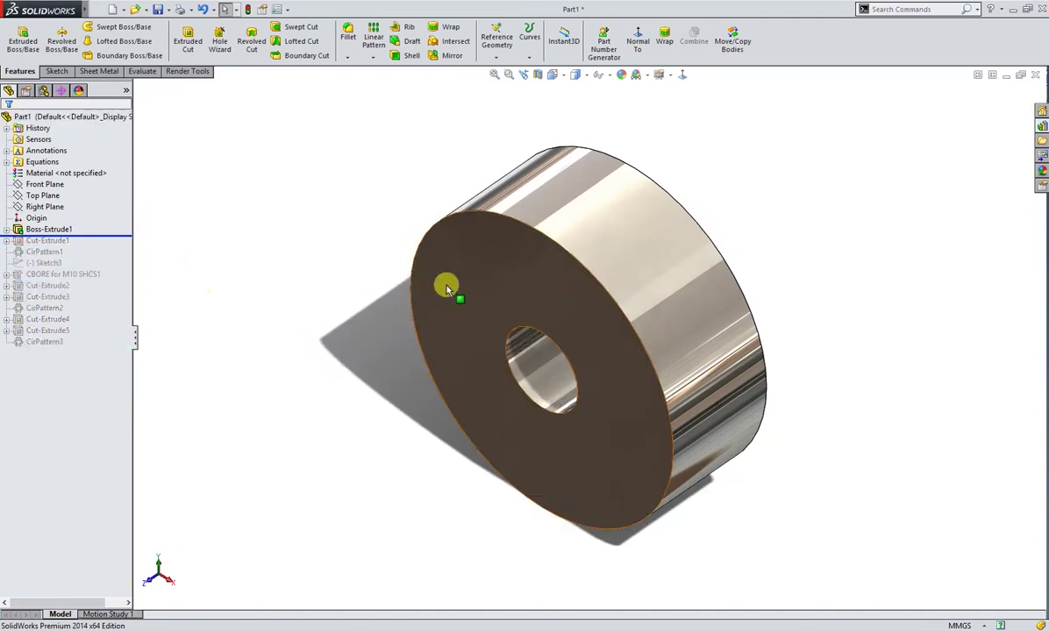
{"action": "left_click", "coordinate": [610, 208]}
{"action": "left_click", "coordinate": [707, 169]}
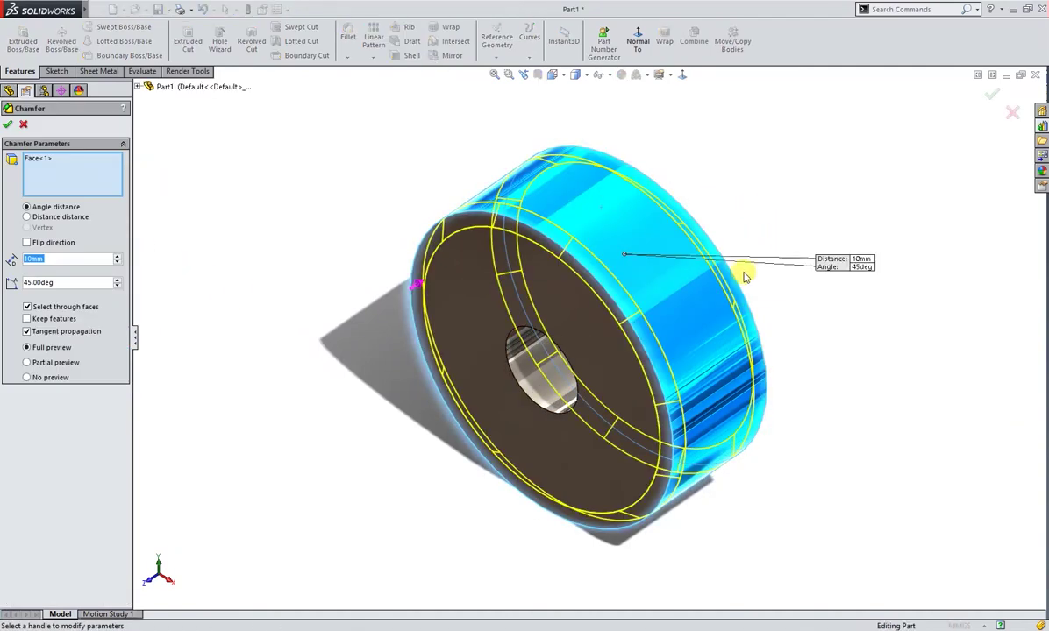
{"action": "type", "text": "2"}
{"action": "key", "text": "Return"}
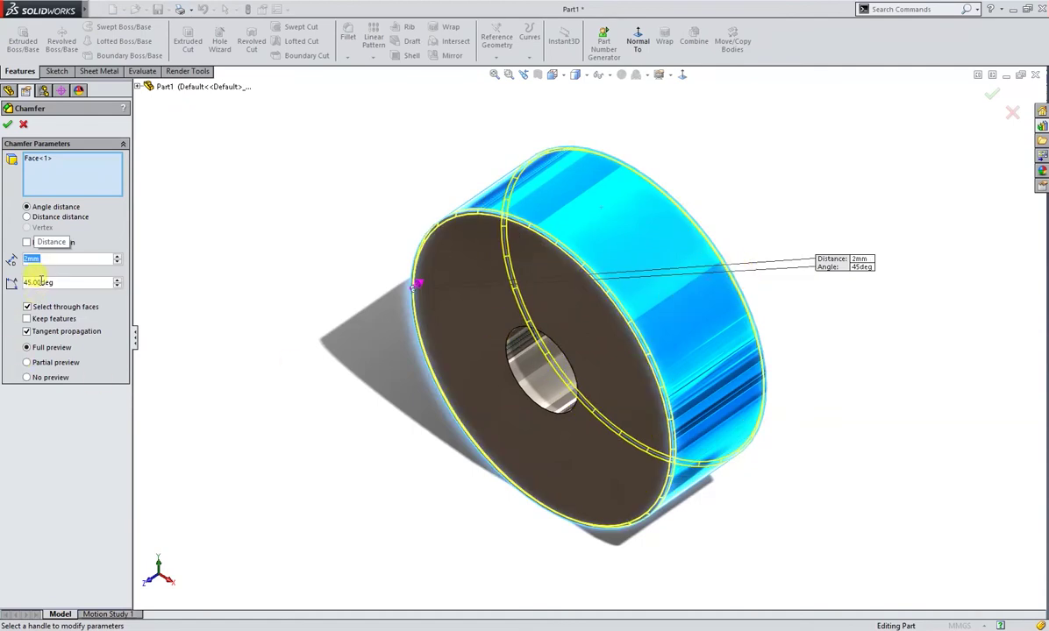
{"action": "type", "text": "1.5"}
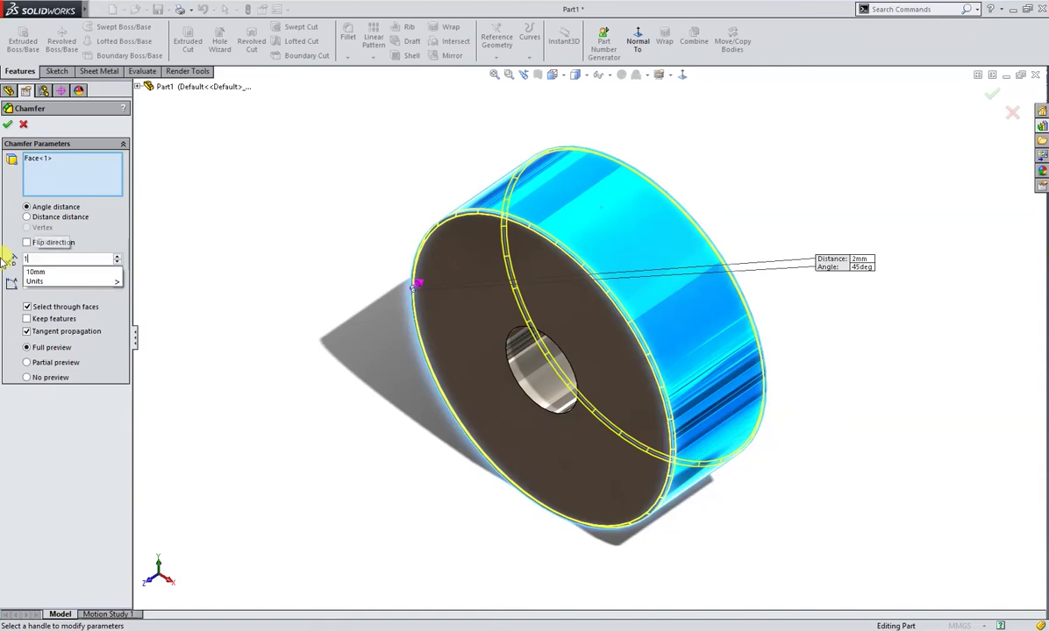
{"action": "key", "text": "Return"}
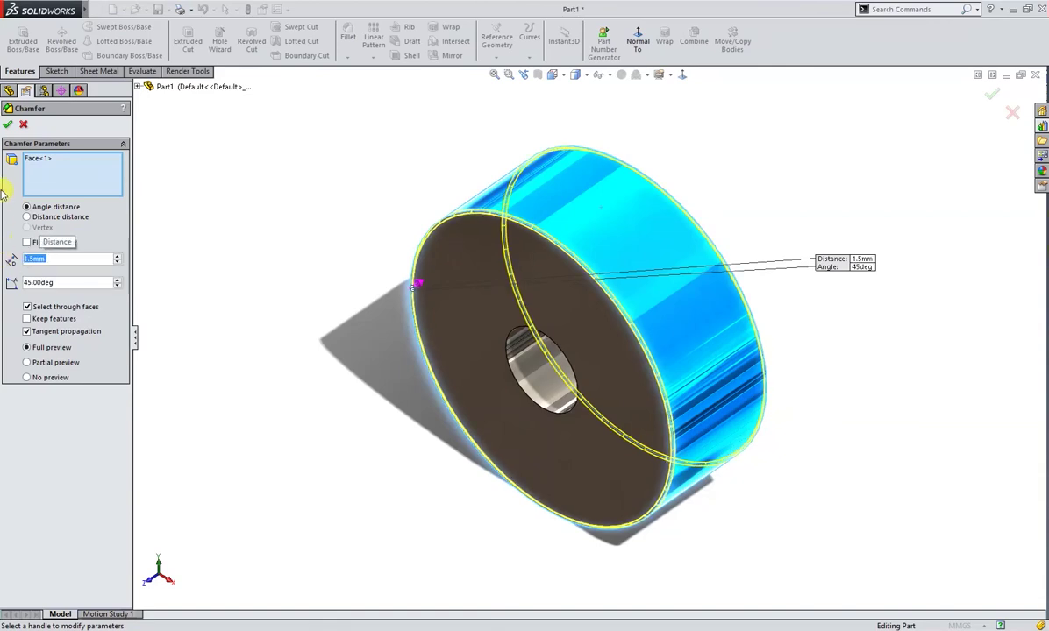
{"action": "left_click", "coordinate": [8, 124]}
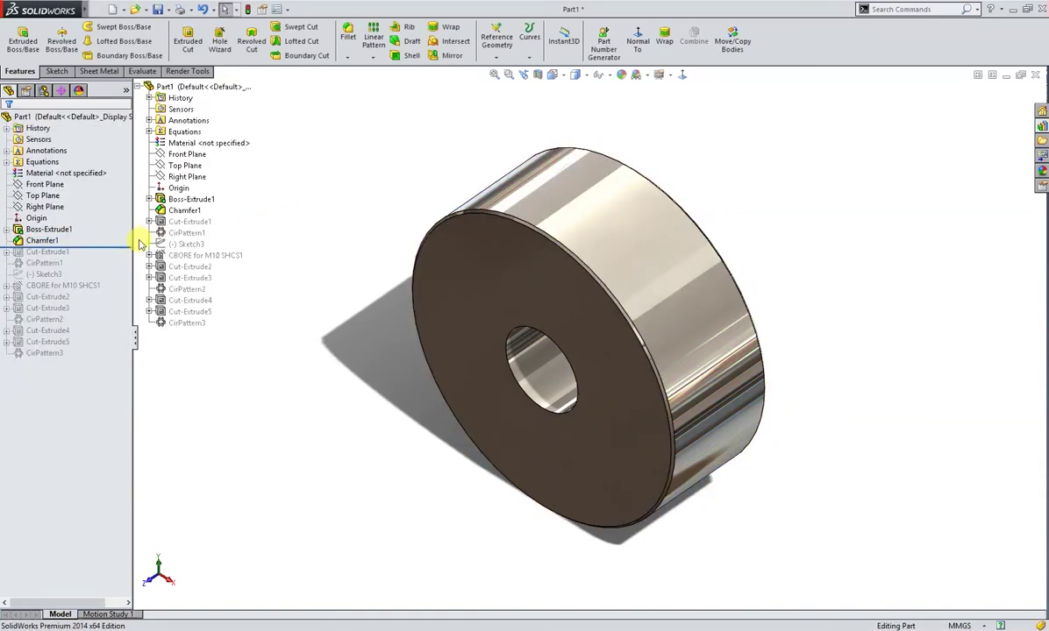
{"action": "left_click_drag", "start_coordinate": [114, 247], "coordinate": [84, 399]}
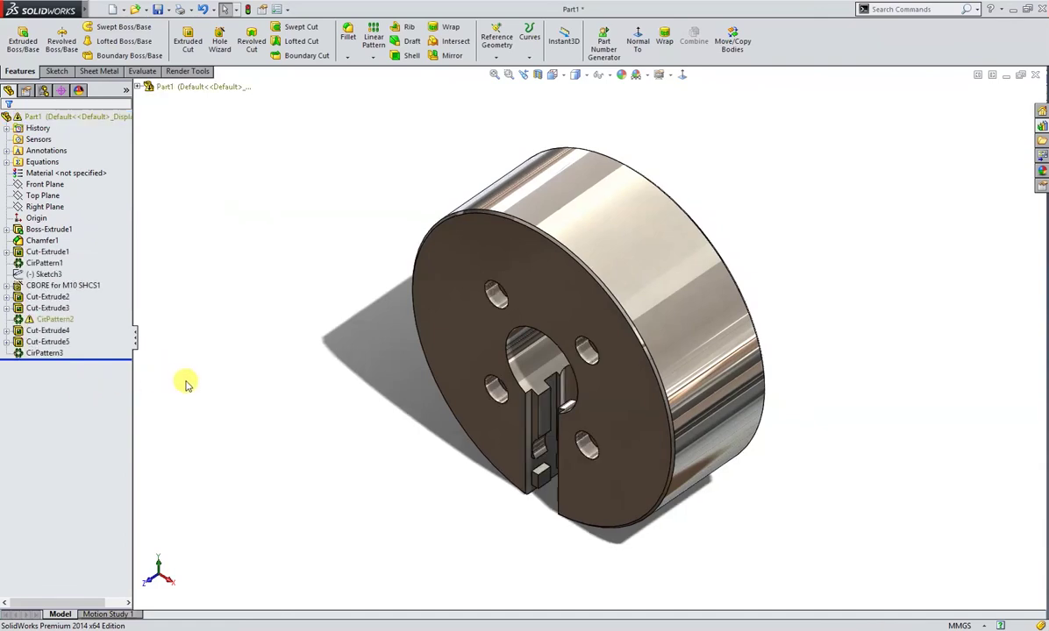
Step: Edit CirPattern2, remove Boss-Extrude1 and set the outer cylindrical face as its axis
{"action": "left_click", "coordinate": [63, 320]}
{"action": "left_click", "coordinate": [62, 308], "text": "ctrl"}
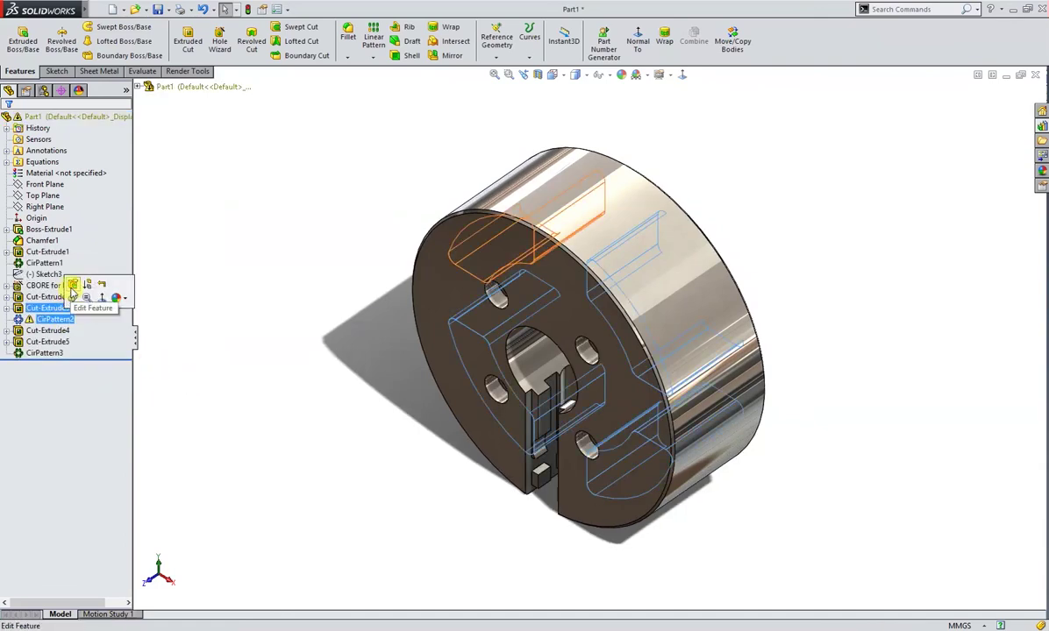
{"action": "left_click", "coordinate": [73, 287]}
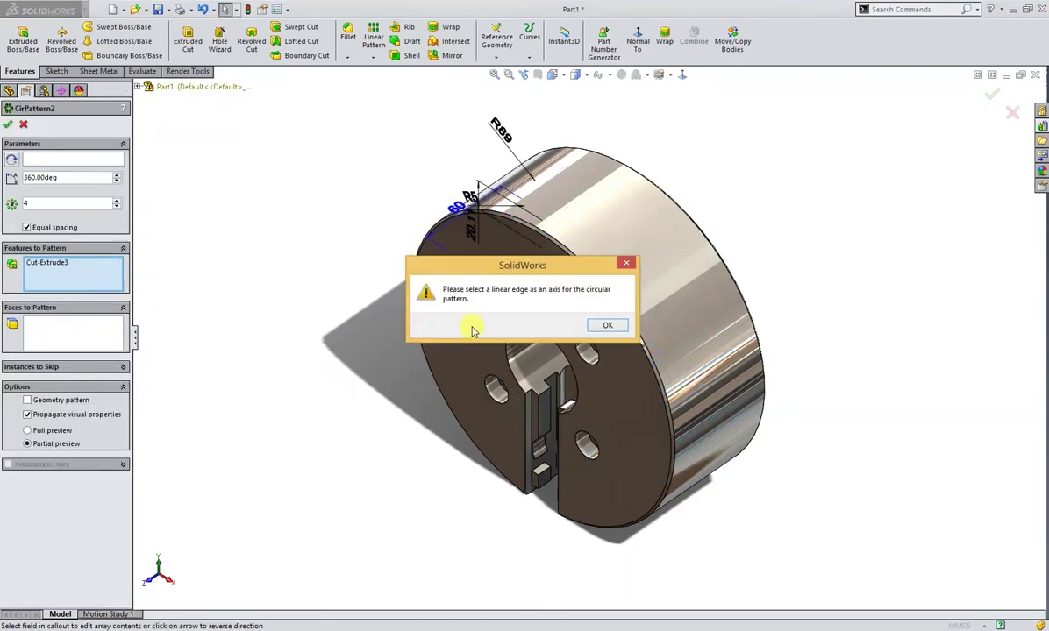
{"action": "left_click", "coordinate": [609, 326]}
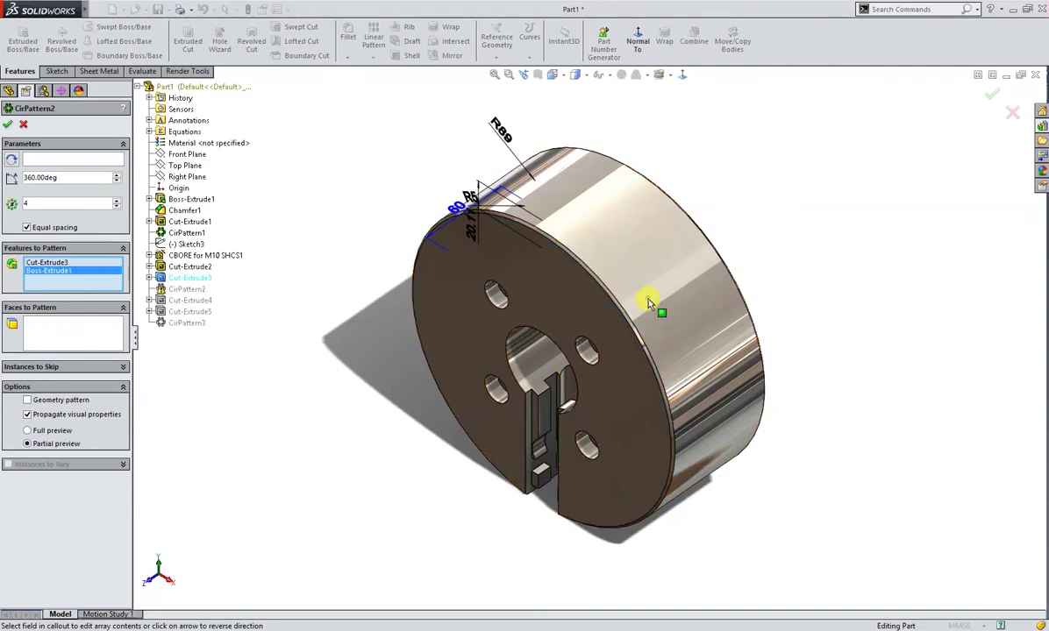
{"action": "left_click", "coordinate": [461, 328]}
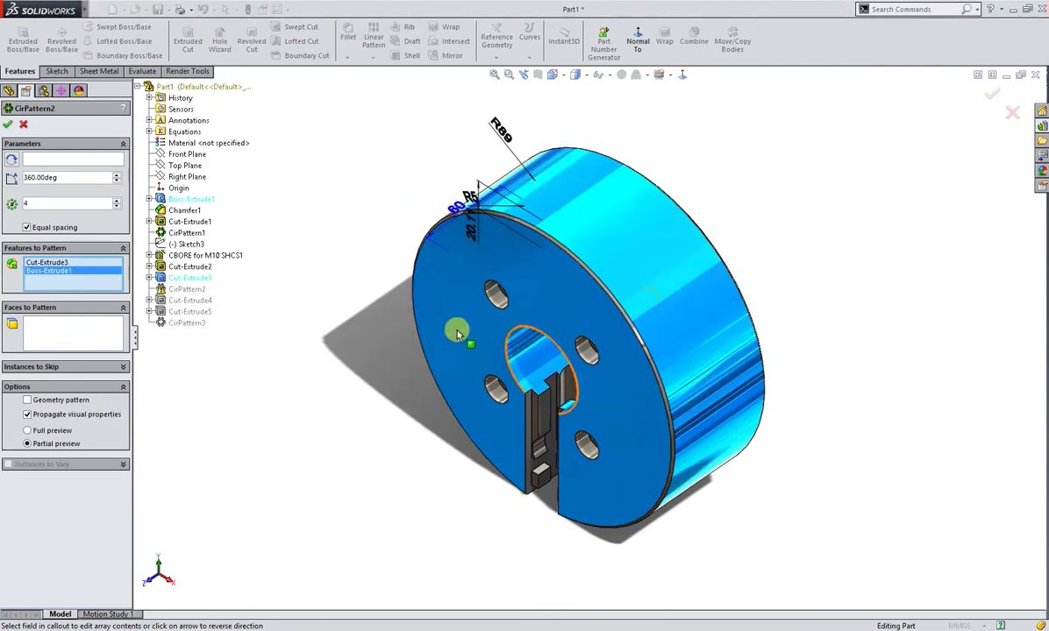
{"action": "right_click", "coordinate": [75, 276]}
{"action": "left_click", "coordinate": [101, 291]}
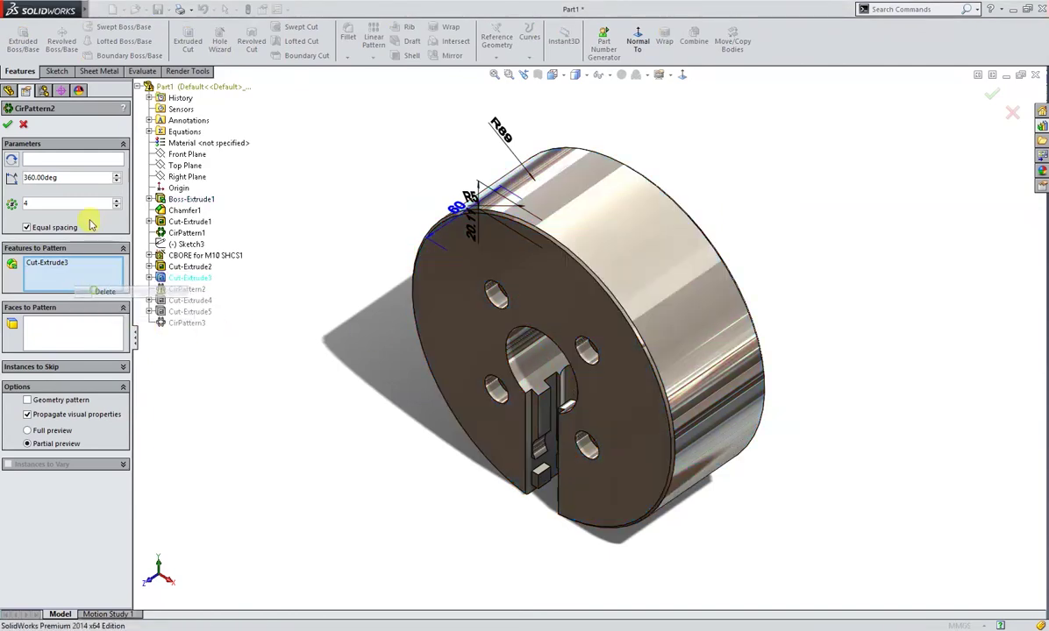
{"action": "left_click", "coordinate": [78, 159]}
{"action": "left_click", "coordinate": [573, 236]}
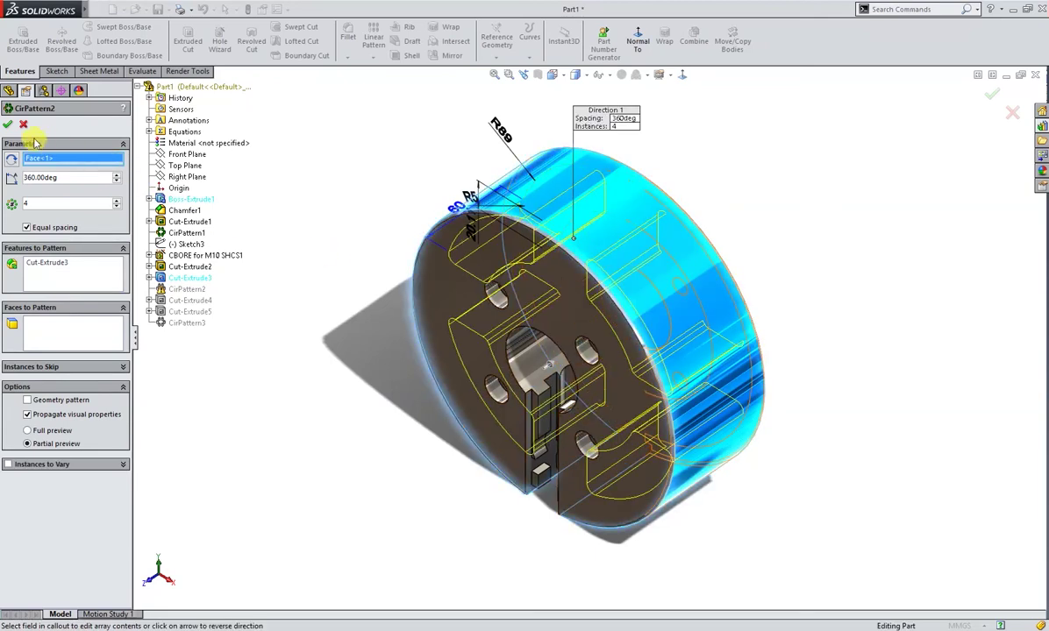
{"action": "left_click", "coordinate": [10, 125]}
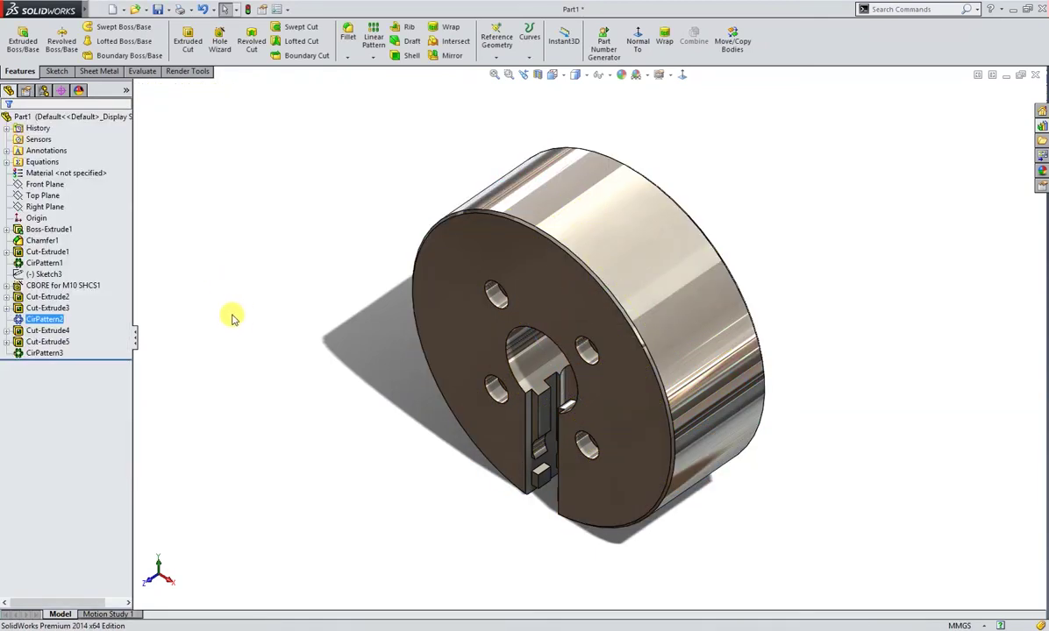
{"action": "left_click", "coordinate": [152, 339]}
Step: Circular-pattern the Cut-Extrude1 slot four times about the outer cylindrical face
{"action": "mouse_move", "coordinate": [342, 393]}
{"action": "middle_mouse_down"}
{"action": "mouse_move", "coordinate": [266, 405]}
{"action": "mouse_move", "coordinate": [210, 382]}
{"action": "mouse_move", "coordinate": [328, 377]}
{"action": "middle_mouse_up"}
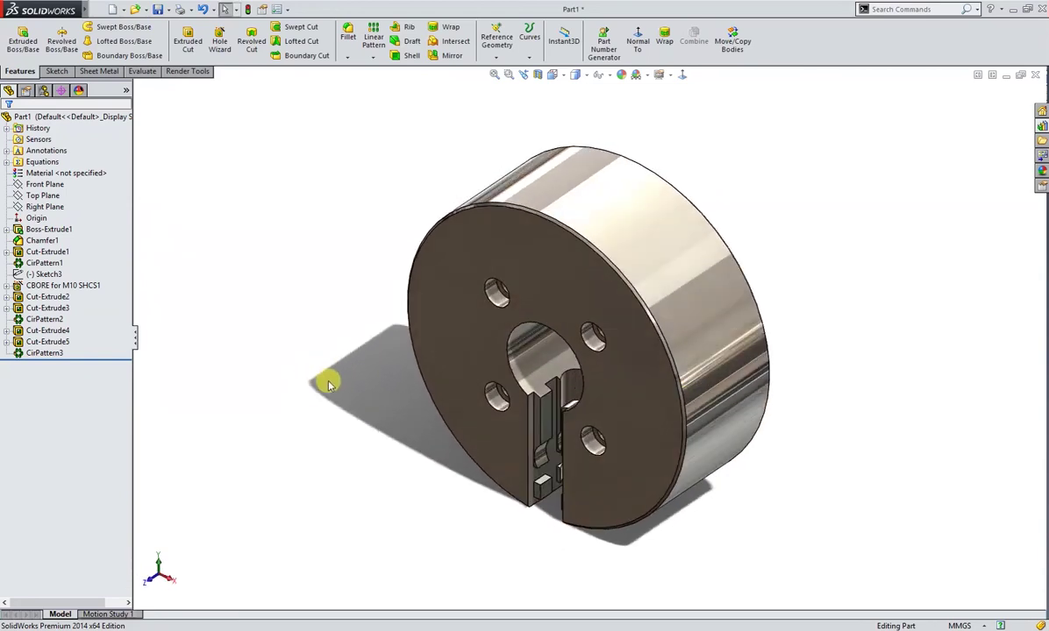
{"action": "right_click_drag", "start_coordinate": [339, 375], "coordinate": [356, 362]}
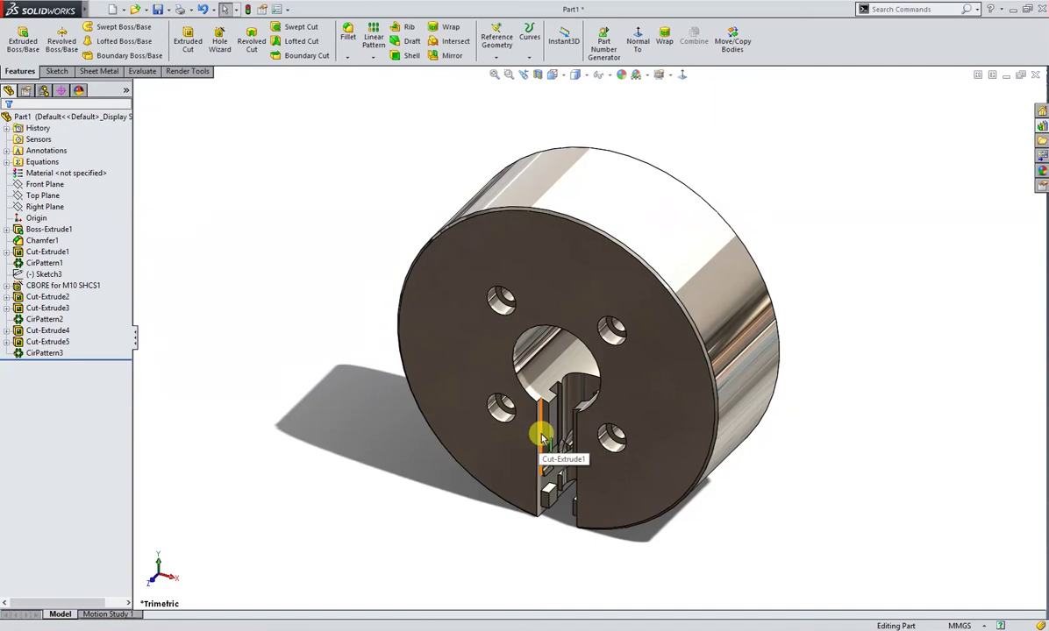
{"action": "left_click", "coordinate": [44, 252]}
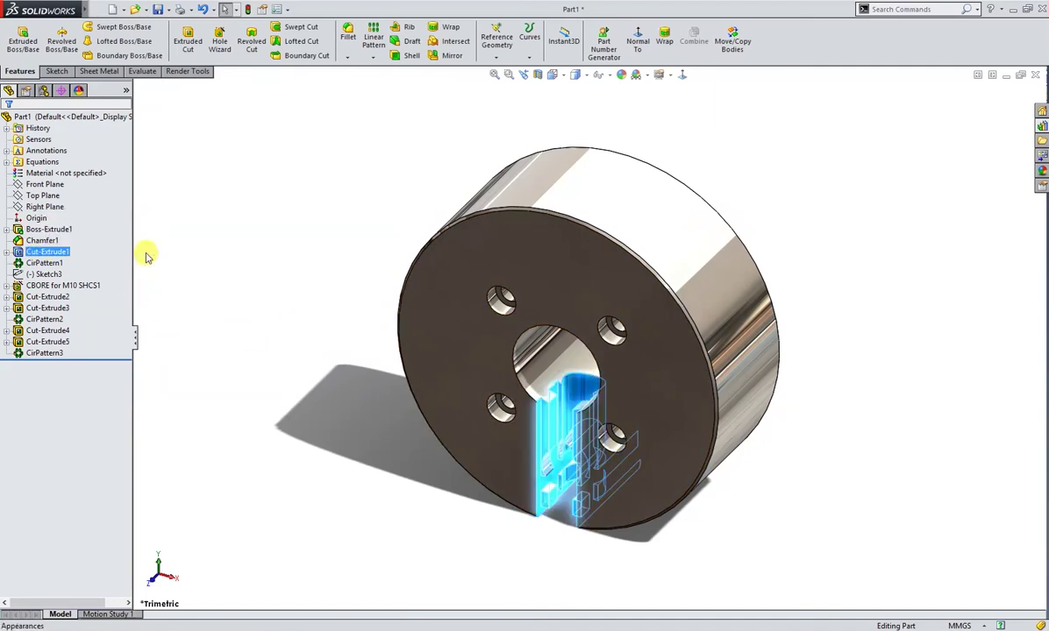
{"action": "left_click", "coordinate": [372, 58]}
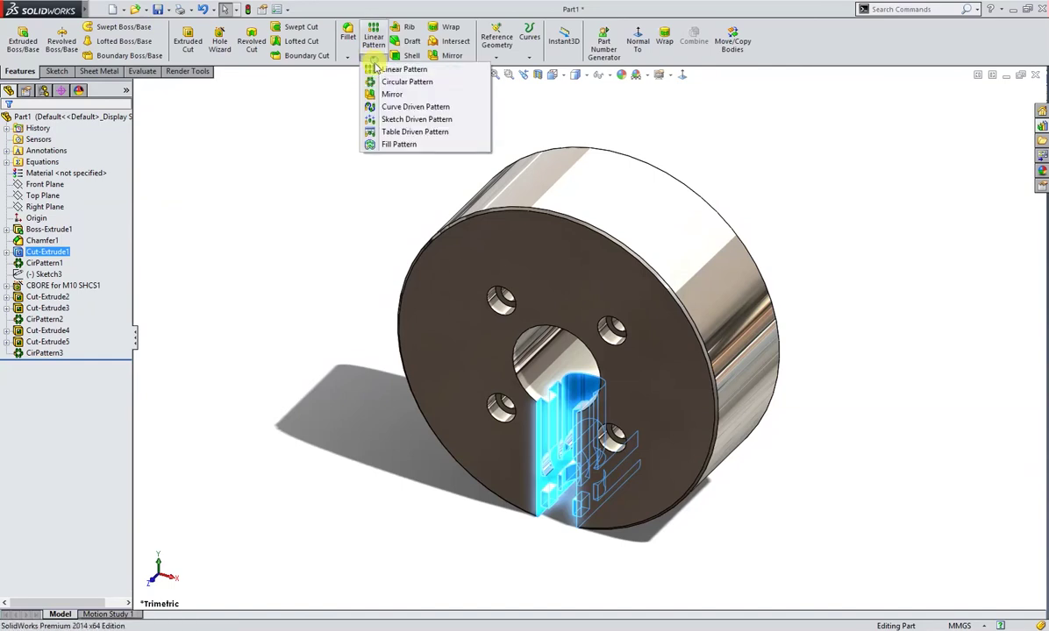
{"action": "left_click", "coordinate": [379, 81]}
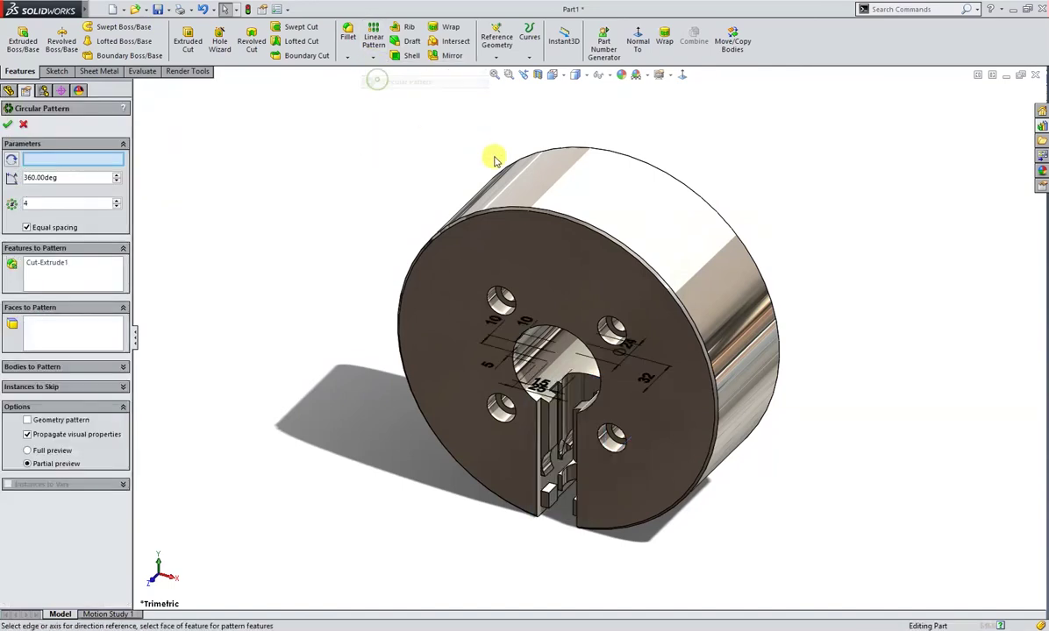
{"action": "left_click", "coordinate": [528, 184]}
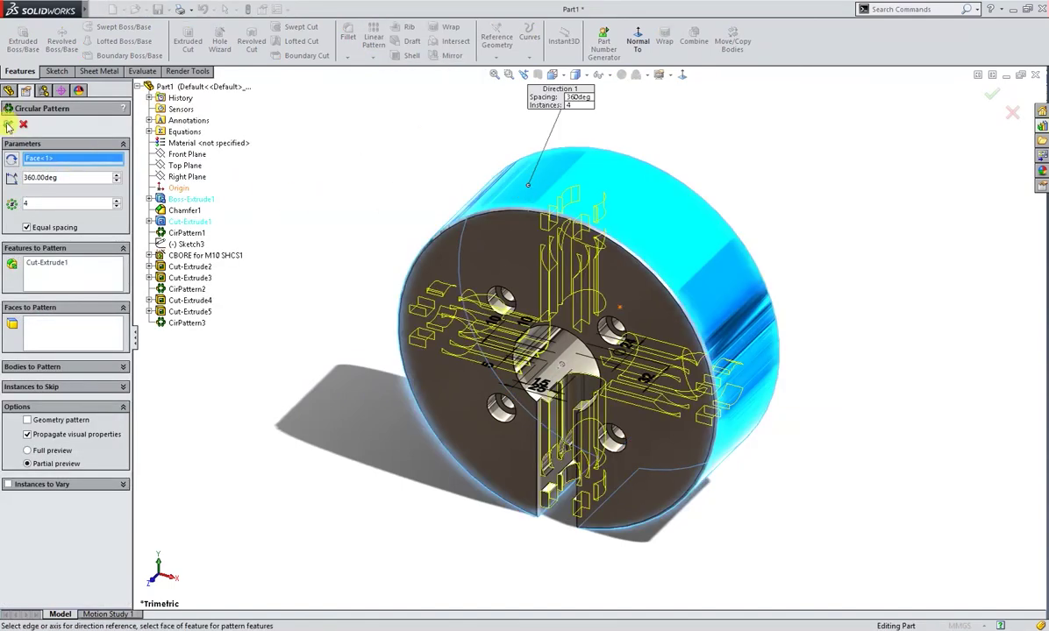
{"action": "left_click", "coordinate": [9, 126]}
{"action": "right_click_drag", "start_coordinate": [267, 259], "coordinate": [297, 227]}
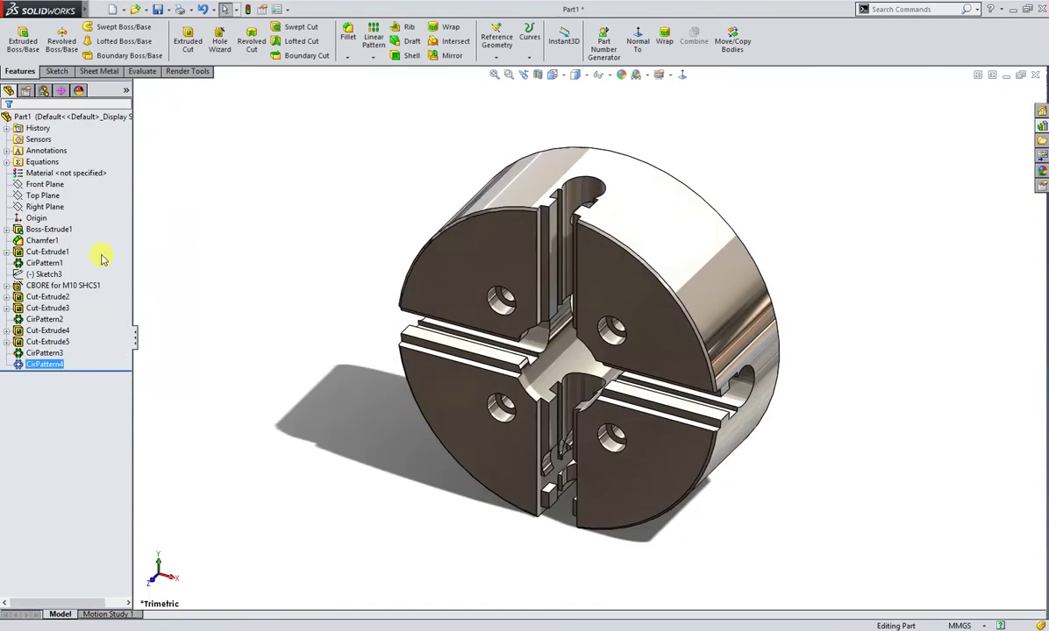
{"action": "left_click", "coordinate": [61, 263]}
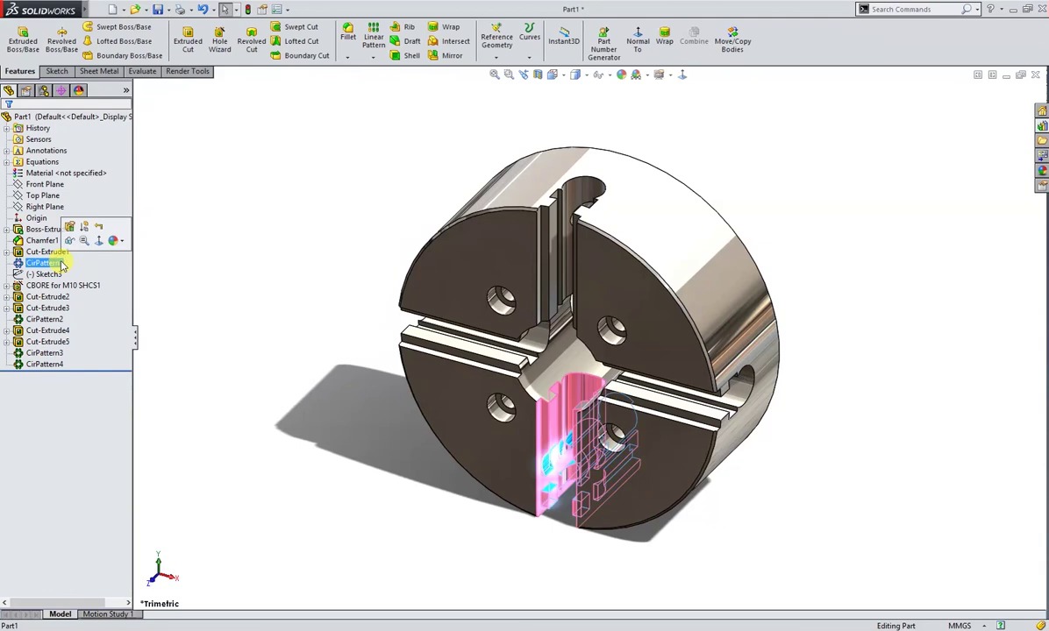
Step: Redefine CirPattern1's axis as the disc's outer cylindrical face
{"action": "left_click", "coordinate": [69, 226]}
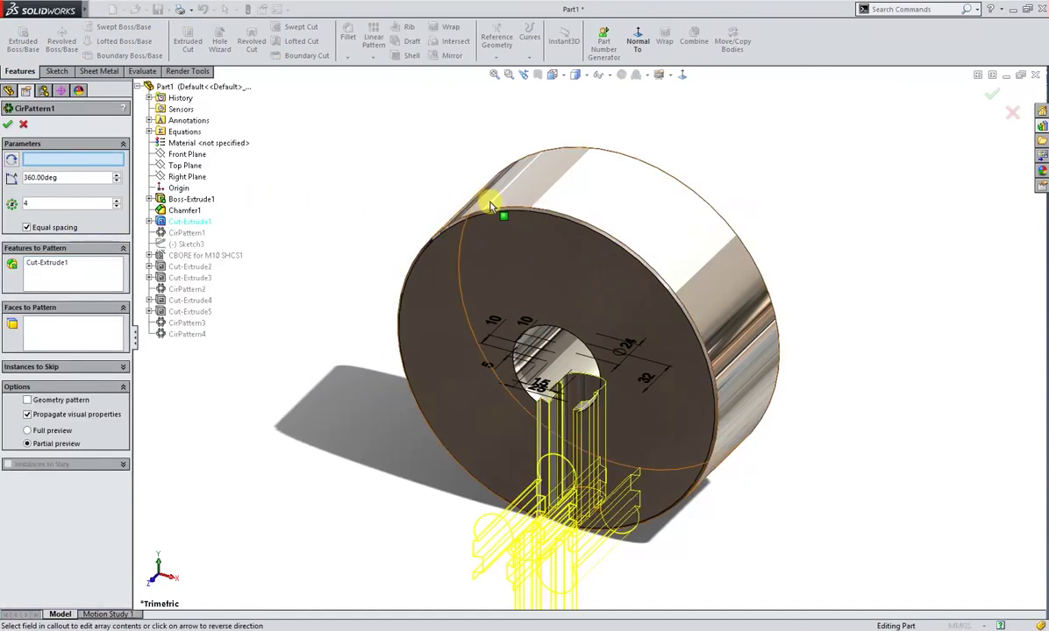
{"action": "left_click", "coordinate": [566, 187]}
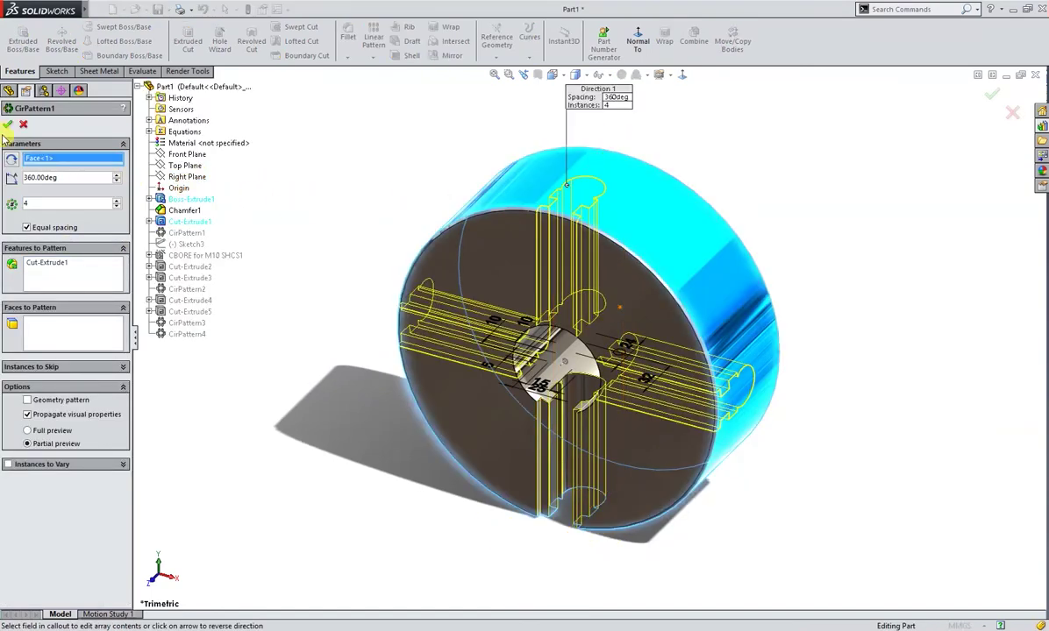
{"action": "left_click", "coordinate": [8, 125]}
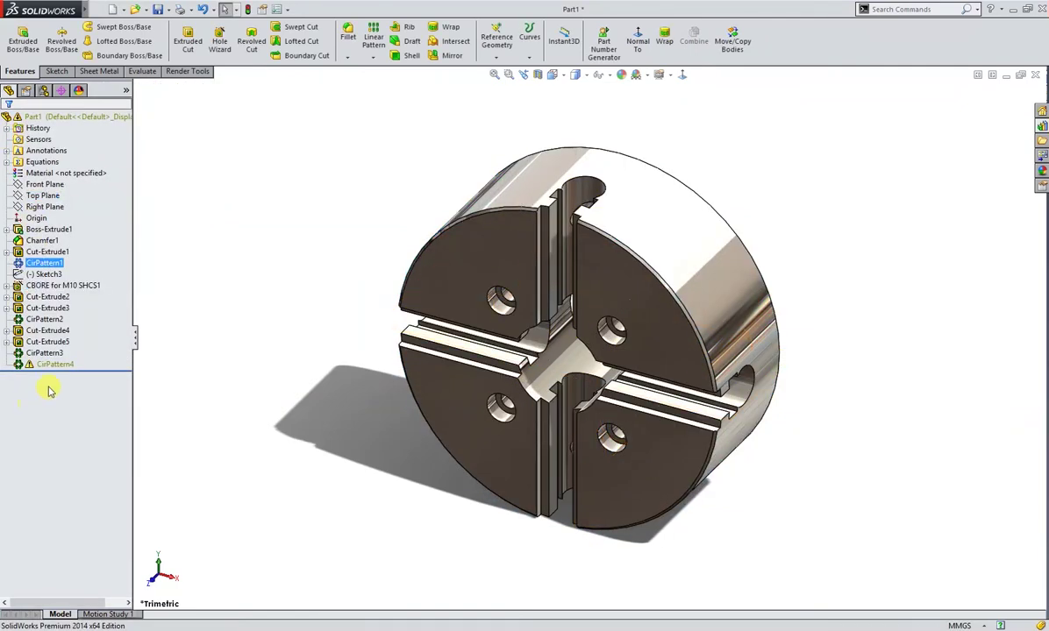
Step: Delete the redundant CirPattern4 feature
{"action": "right_click", "coordinate": [58, 369]}
{"action": "left_click", "coordinate": [80, 445]}
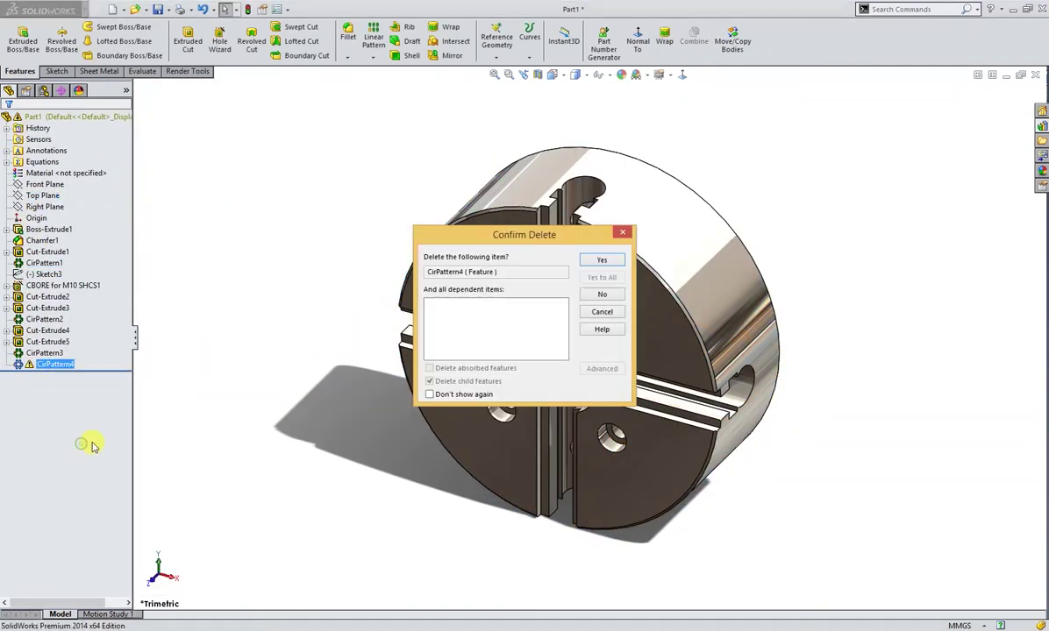
{"action": "left_click", "coordinate": [596, 266]}
{"action": "mouse_move", "coordinate": [360, 330]}
{"action": "middle_mouse_down"}
{"action": "mouse_move", "coordinate": [219, 329]}
{"action": "mouse_move", "coordinate": [360, 339]}
{"action": "mouse_move", "coordinate": [229, 335]}
{"action": "mouse_move", "coordinate": [182, 315]}
{"action": "mouse_move", "coordinate": [168, 272]}
{"action": "mouse_move", "coordinate": [143, 262]}
{"action": "mouse_move", "coordinate": [195, 302]}
{"action": "mouse_move", "coordinate": [394, 300]}
{"action": "middle_mouse_up"}
Step: Start a sketch on the disc's front face and turn the view normal to it
{"action": "left_click", "coordinate": [476, 279]}
{"action": "left_click", "coordinate": [508, 228]}
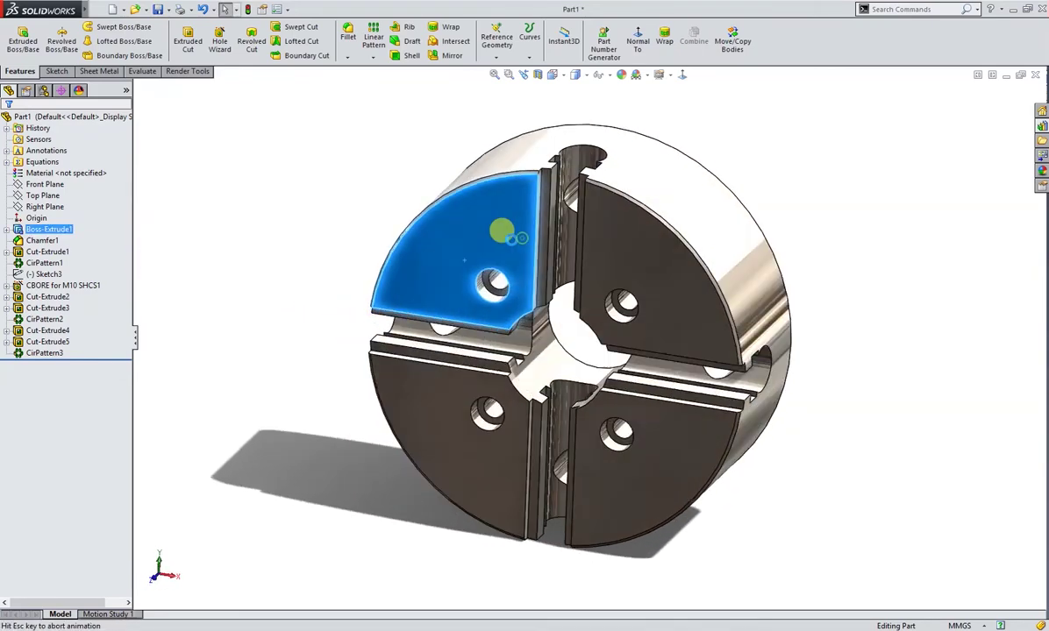
{"action": "right_click_drag", "start_coordinate": [224, 265], "coordinate": [260, 270]}
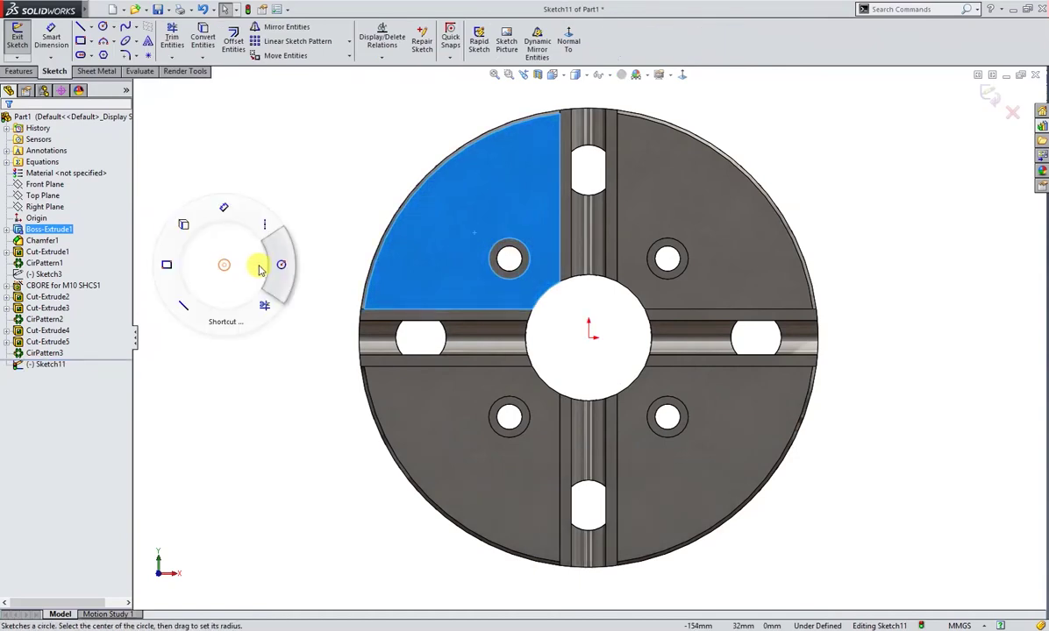
Step: Draw four circles centred on the origin as two closely spaced pairs
{"action": "left_click", "coordinate": [592, 337]}
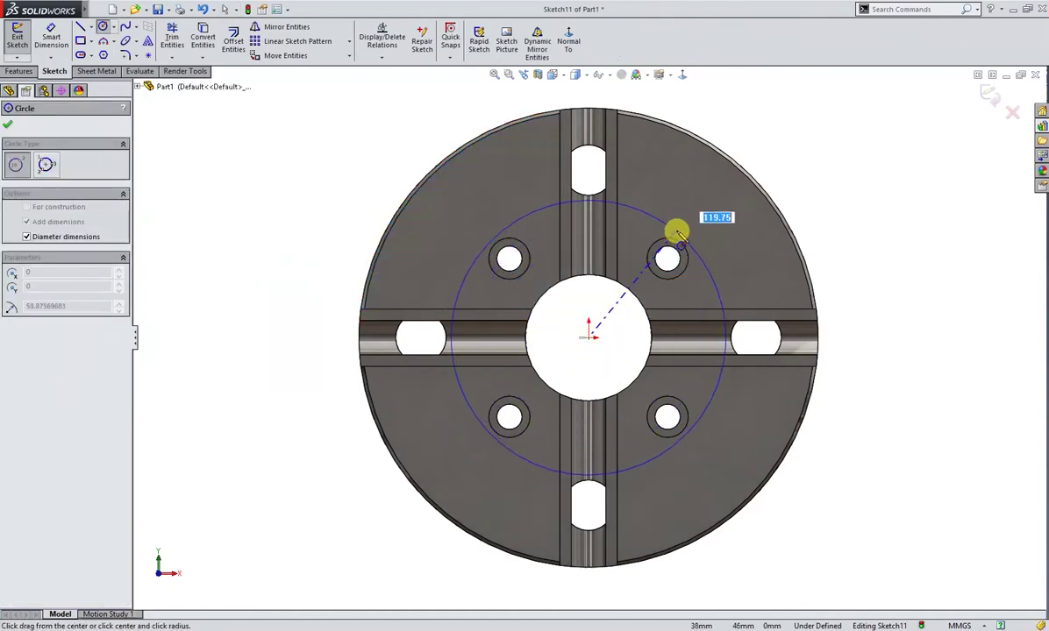
{"action": "left_click", "coordinate": [677, 234]}
{"action": "left_click", "coordinate": [589, 337]}
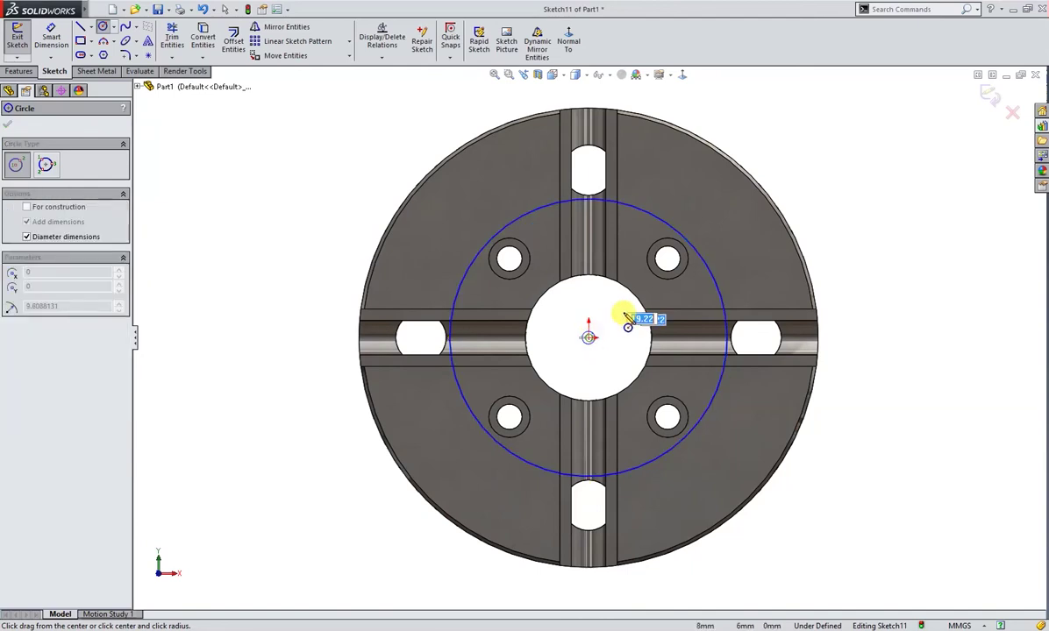
{"action": "left_click", "coordinate": [711, 265]}
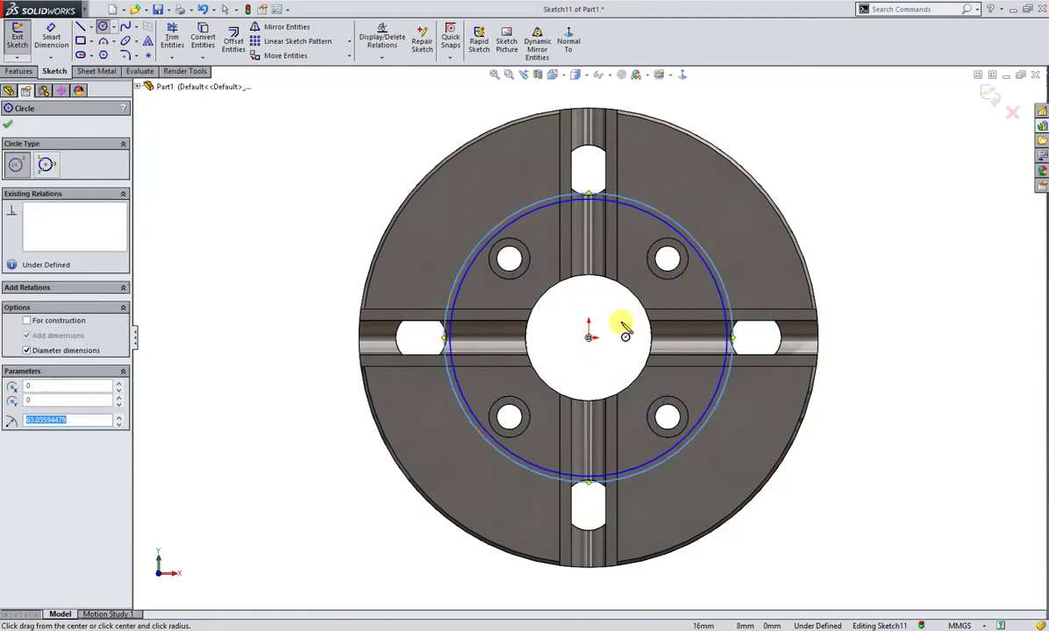
{"action": "left_click", "coordinate": [591, 338]}
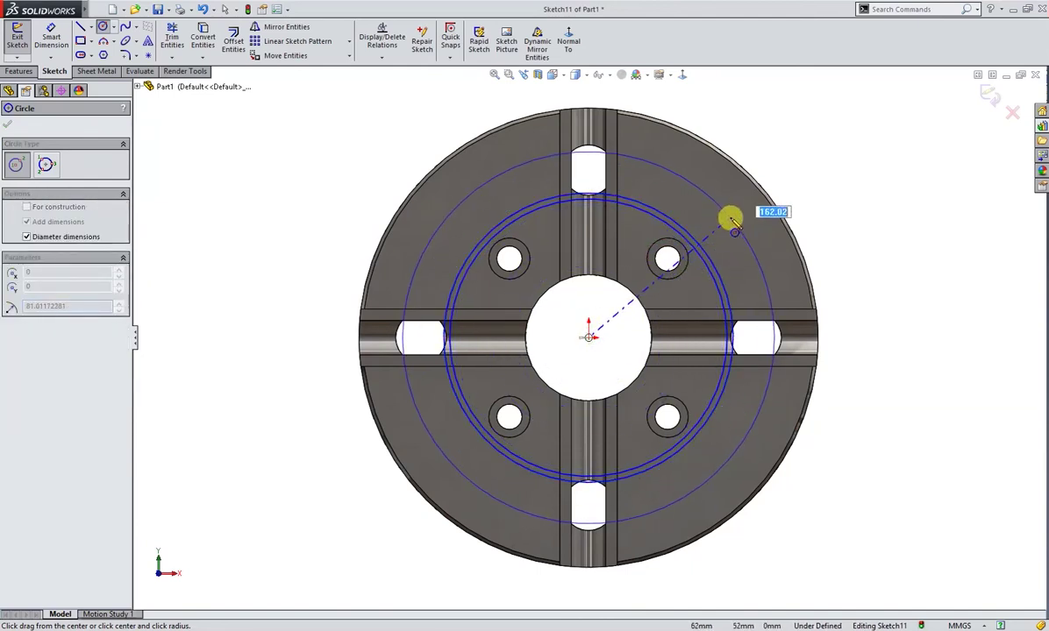
{"action": "left_click", "coordinate": [729, 225]}
{"action": "left_click", "coordinate": [592, 339]}
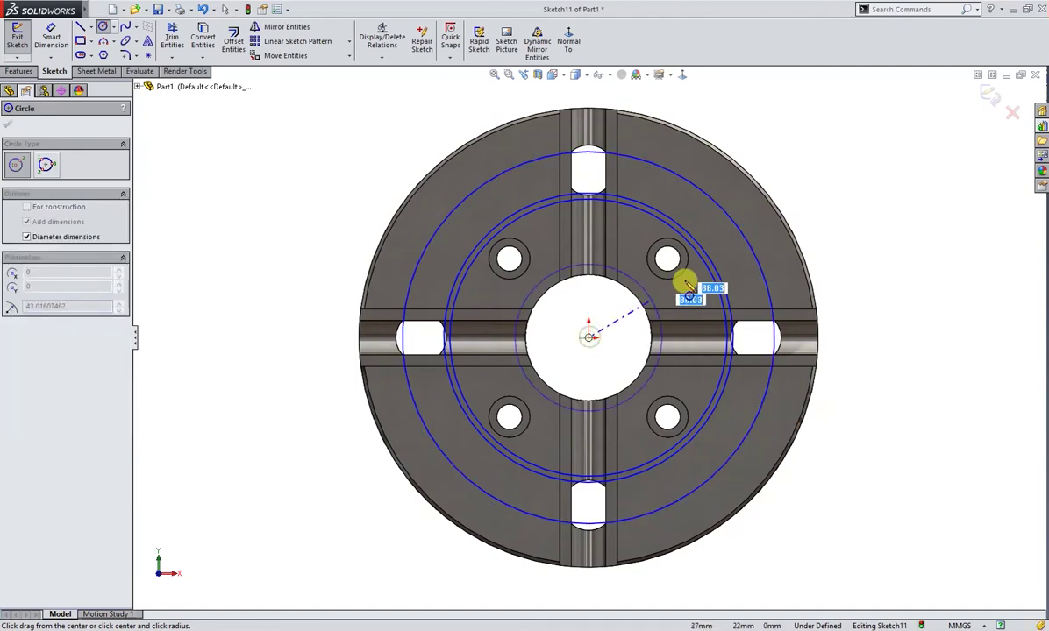
{"action": "left_click", "coordinate": [741, 241]}
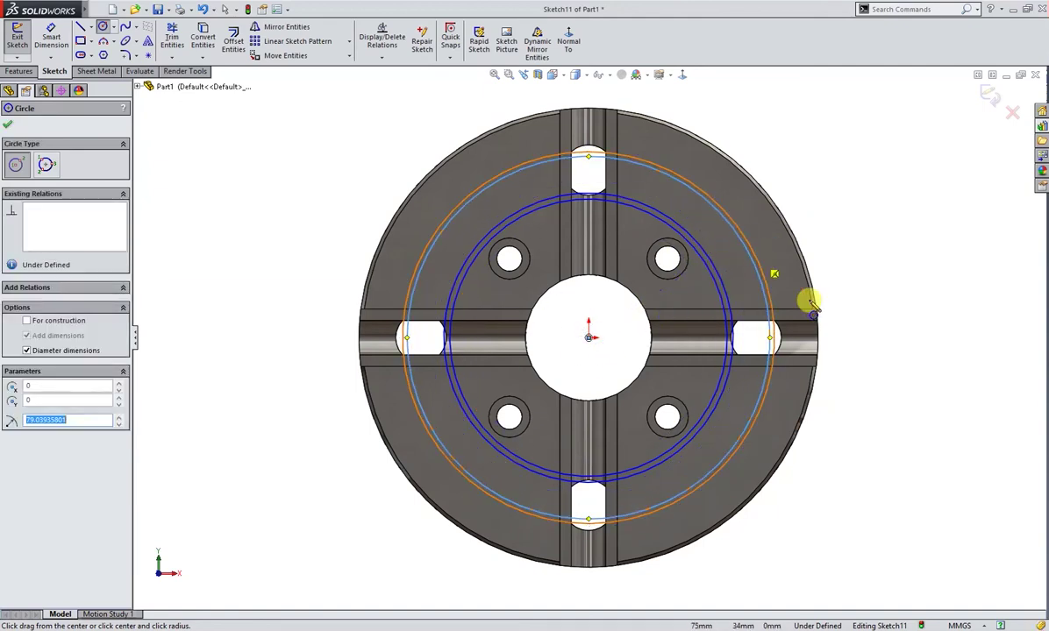
{"action": "right_click_drag", "start_coordinate": [885, 373], "coordinate": [876, 313]}
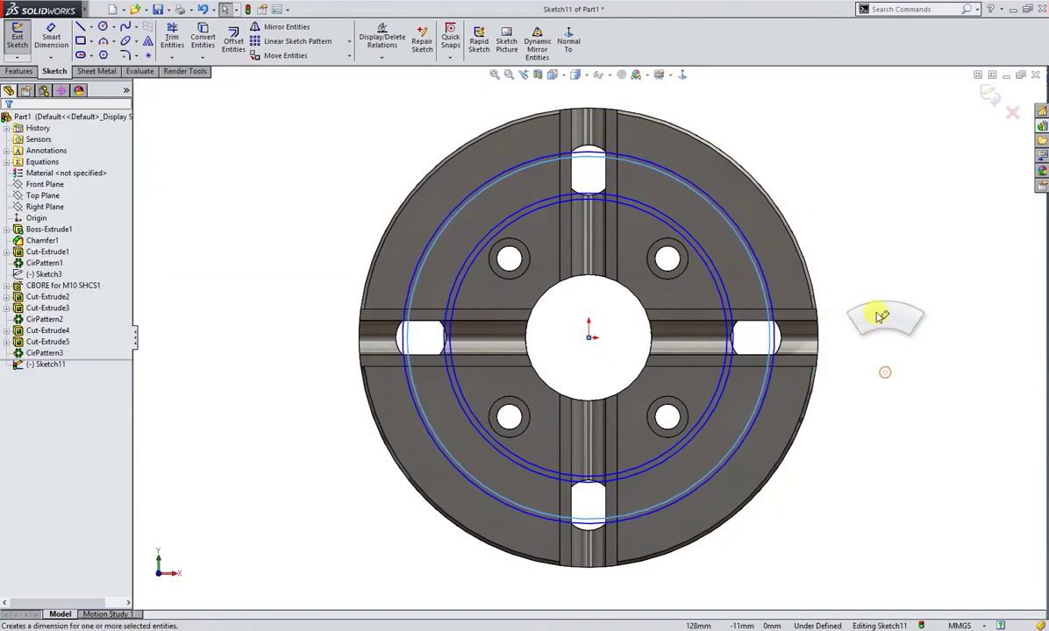
Step: Dimension the gap within each circle pair as 1 mm to set the ring widths
{"action": "left_click", "coordinate": [776, 347]}
{"action": "left_click", "coordinate": [764, 338]}
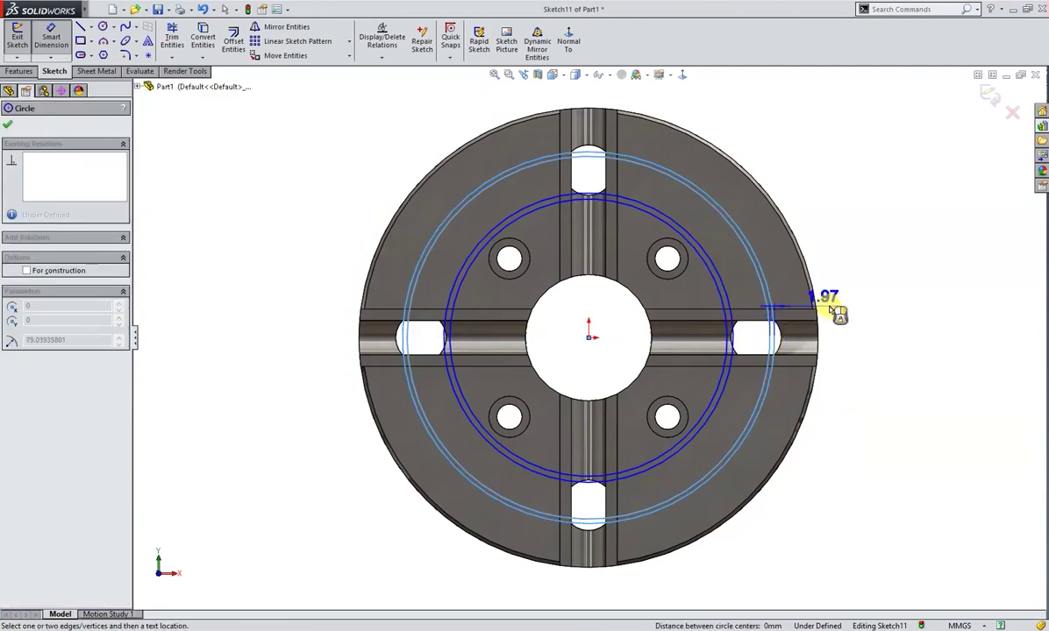
{"action": "left_click", "coordinate": [864, 312]}
{"action": "type", "text": "1"}
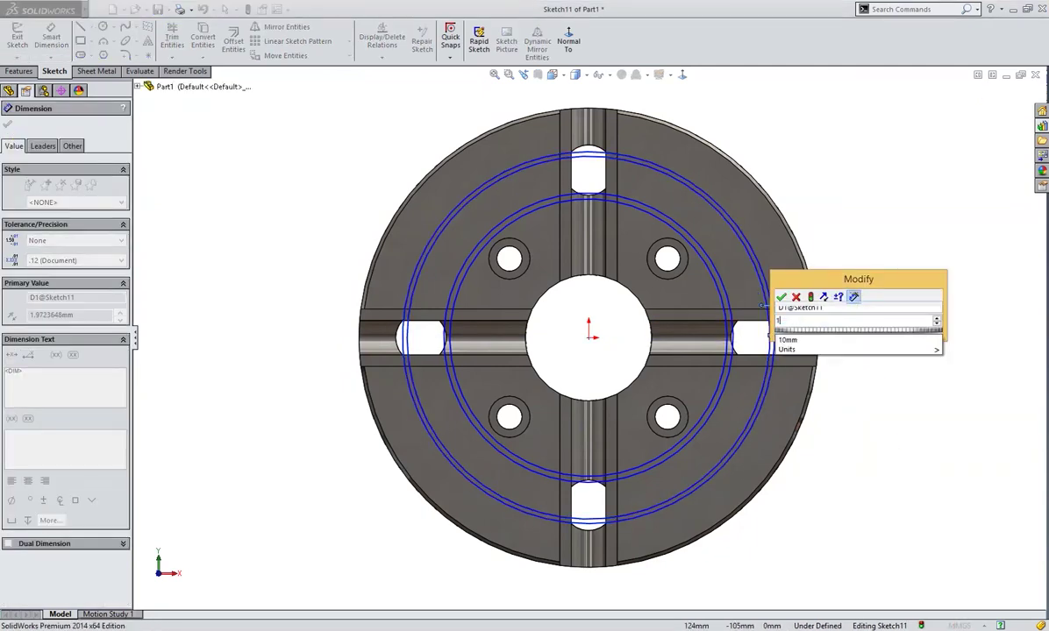
{"action": "key", "text": "Return"}
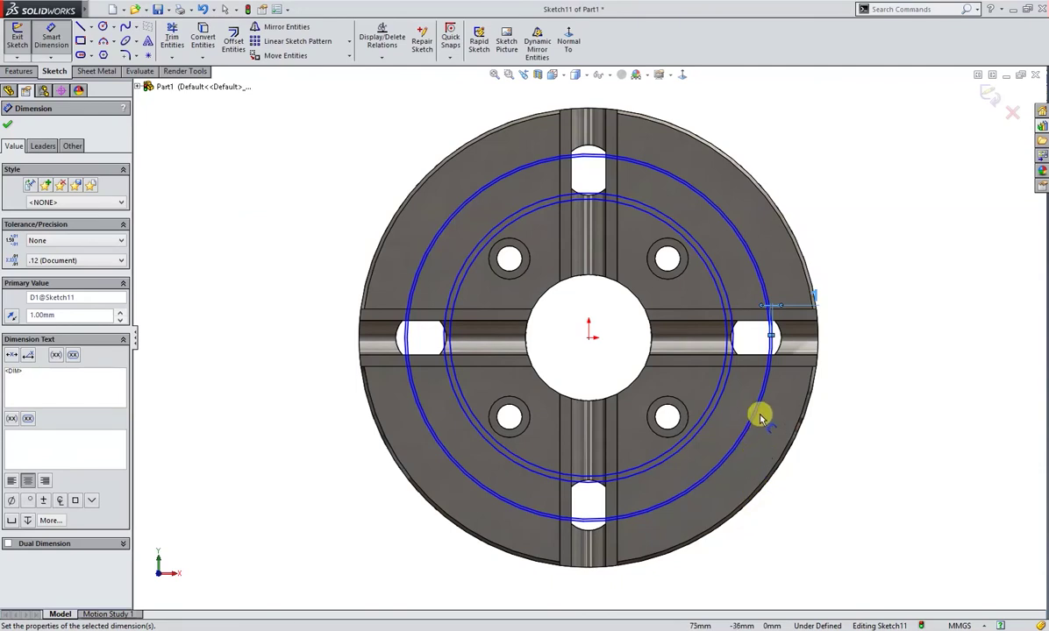
{"action": "left_click", "coordinate": [732, 332]}
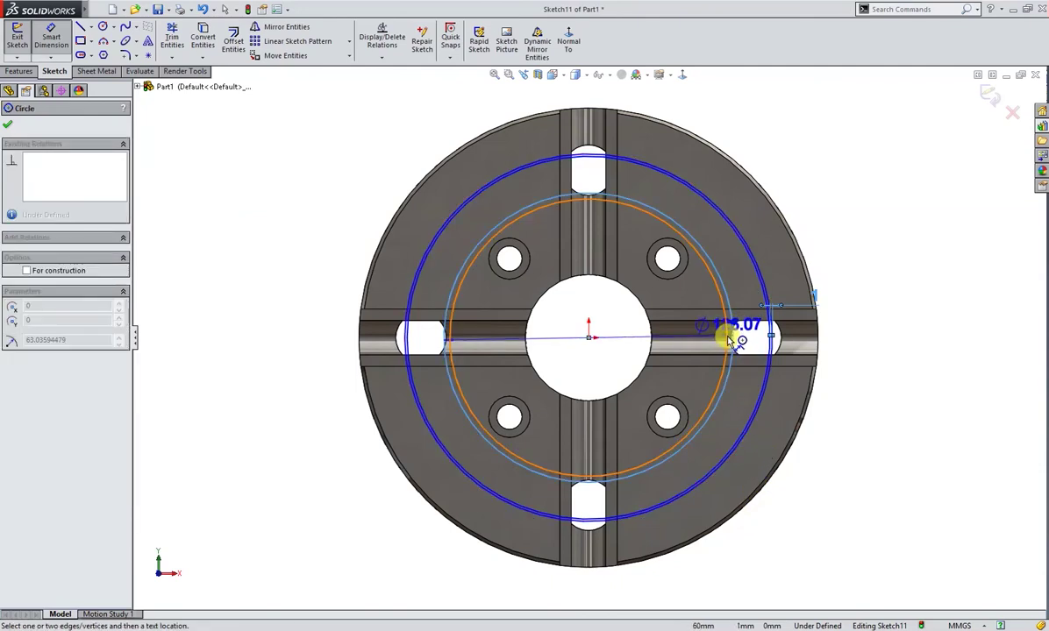
{"action": "left_click", "coordinate": [774, 294]}
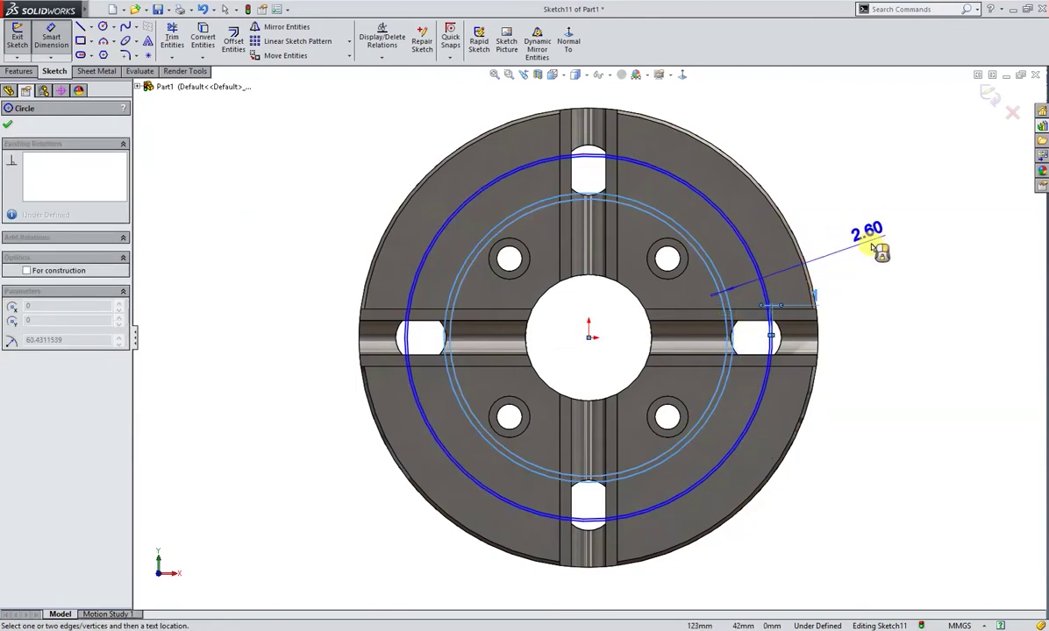
{"action": "left_click", "coordinate": [877, 247]}
{"action": "type", "text": "1"}
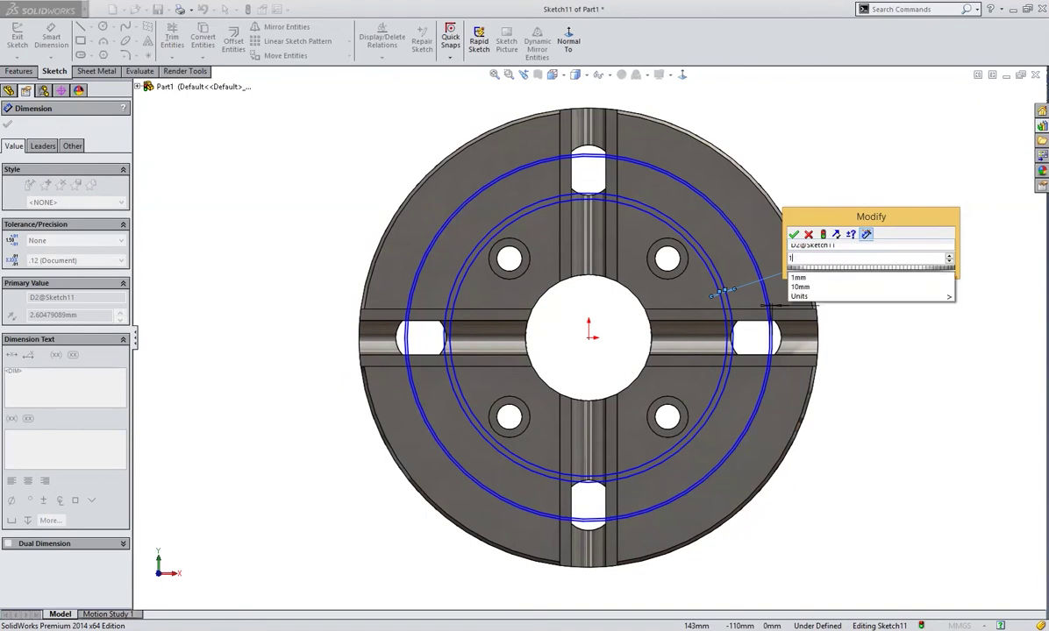
{"action": "key", "text": "Return"}
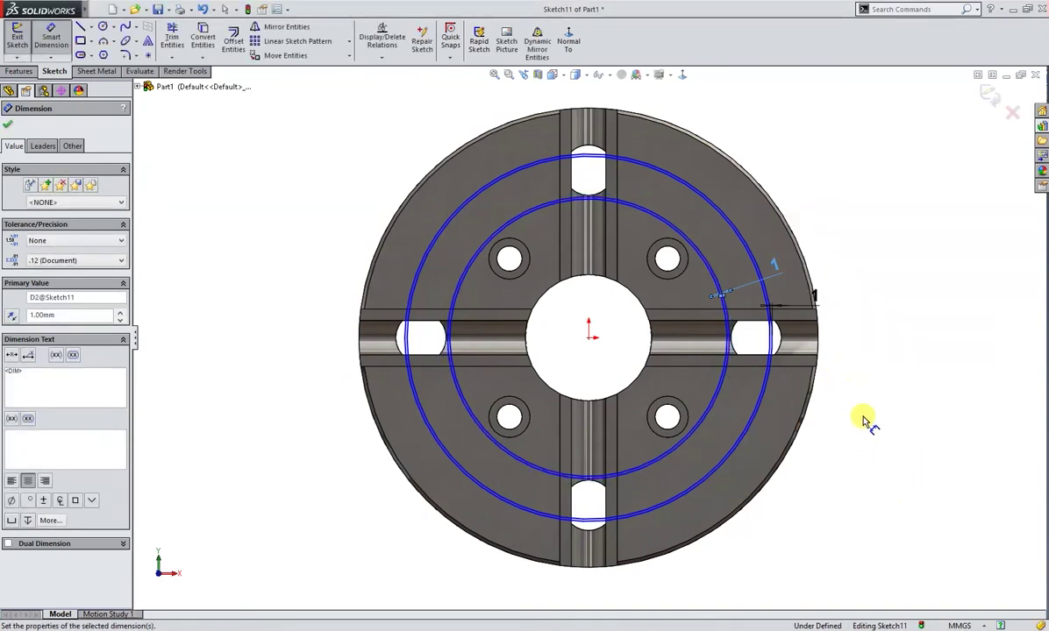
Step: Dimension the outer groove circle at Ø160 and the inner groove circle at Ø125
{"action": "right_click", "coordinate": [869, 430]}
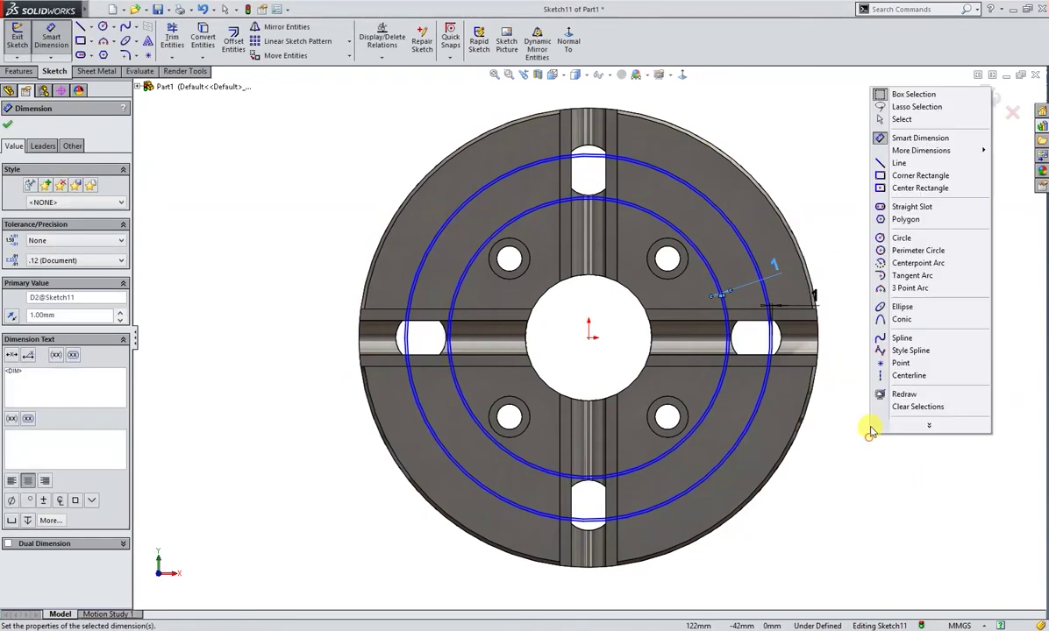
{"action": "left_click", "coordinate": [825, 466]}
{"action": "left_click", "coordinate": [748, 433]}
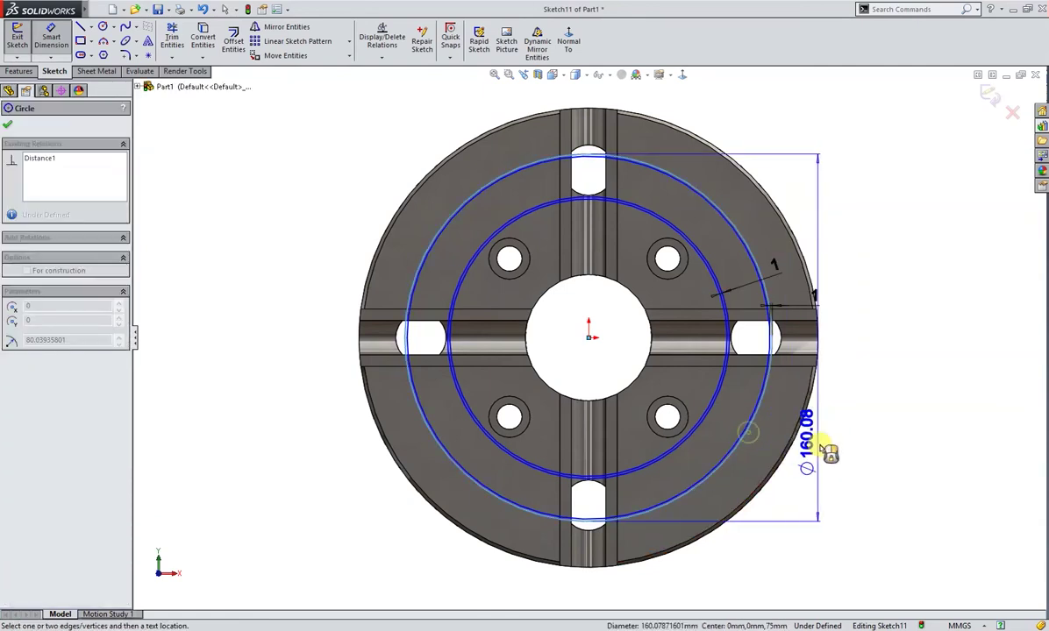
{"action": "left_click", "coordinate": [901, 381]}
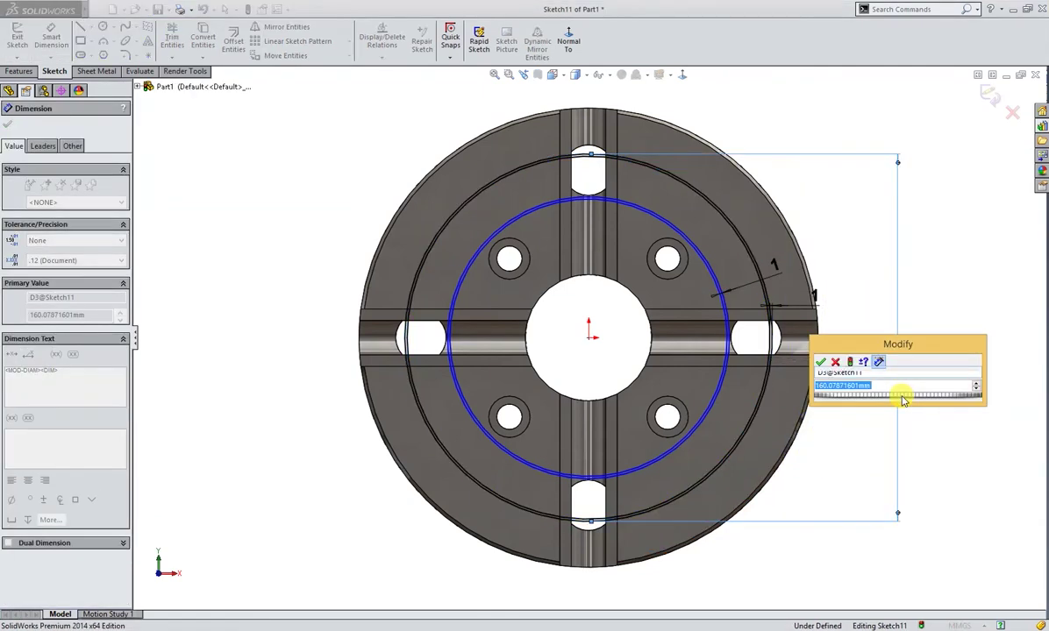
{"action": "type", "text": "160"}
{"action": "key", "text": "Return"}
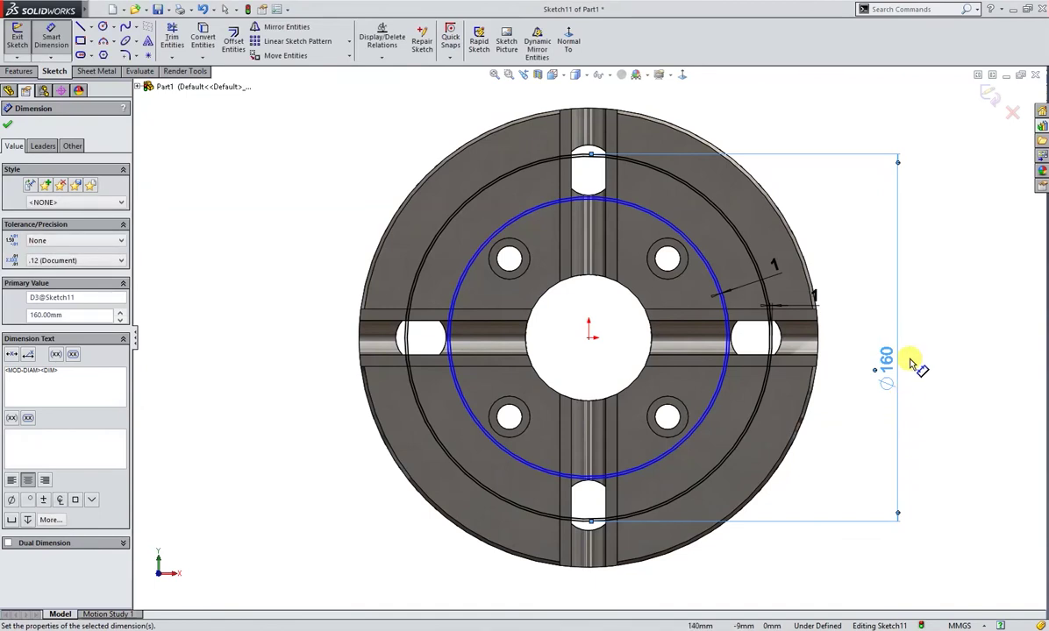
{"action": "left_click", "coordinate": [708, 412]}
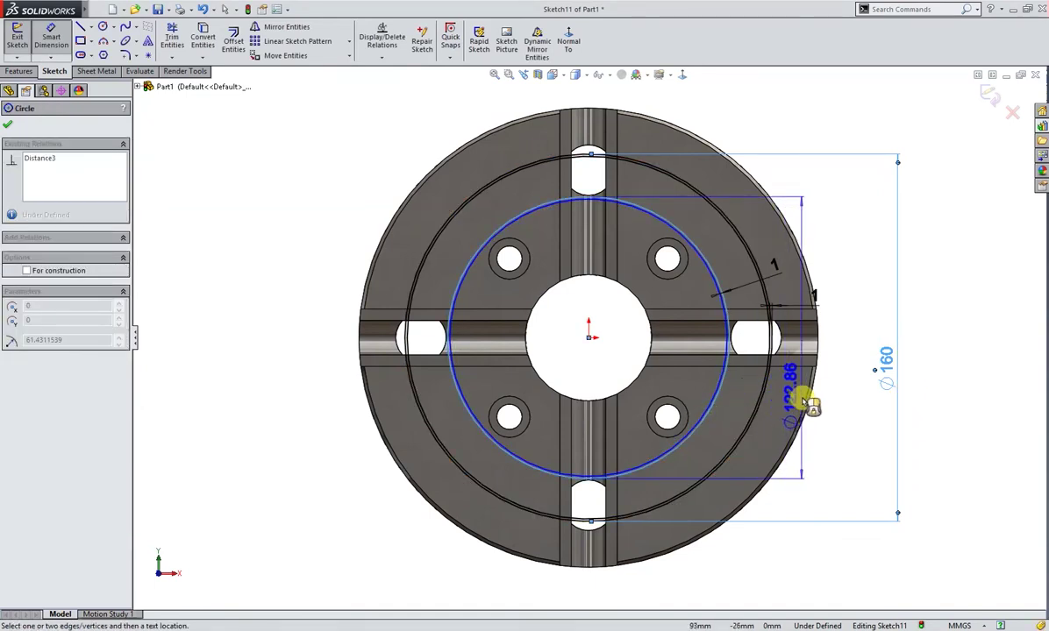
{"action": "left_click", "coordinate": [859, 372]}
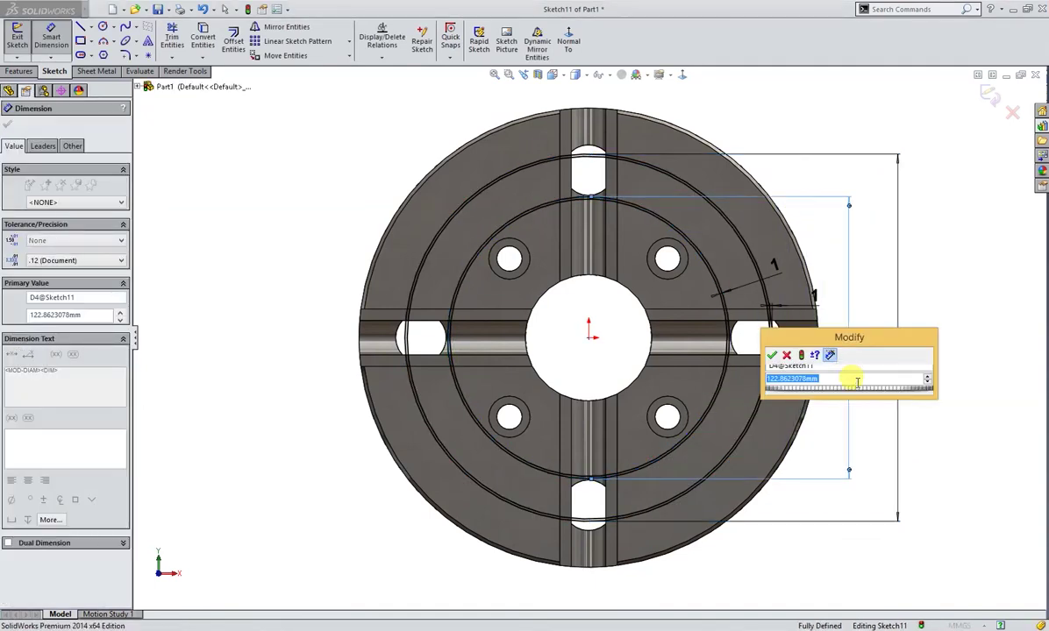
{"action": "type", "text": "125"}
{"action": "key", "text": "Return"}
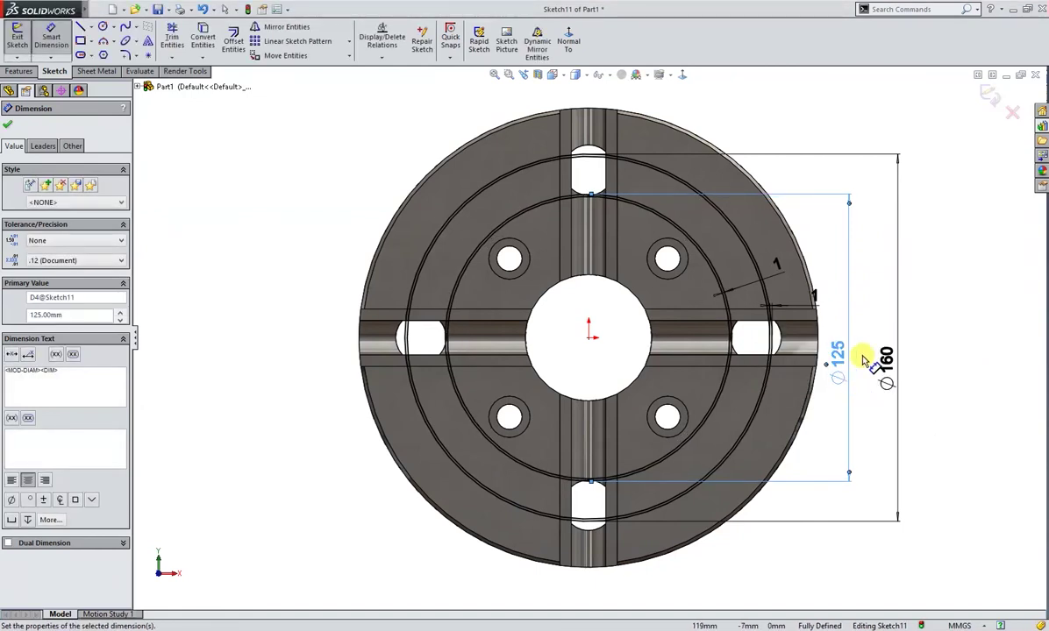
{"action": "left_click", "coordinate": [935, 375]}
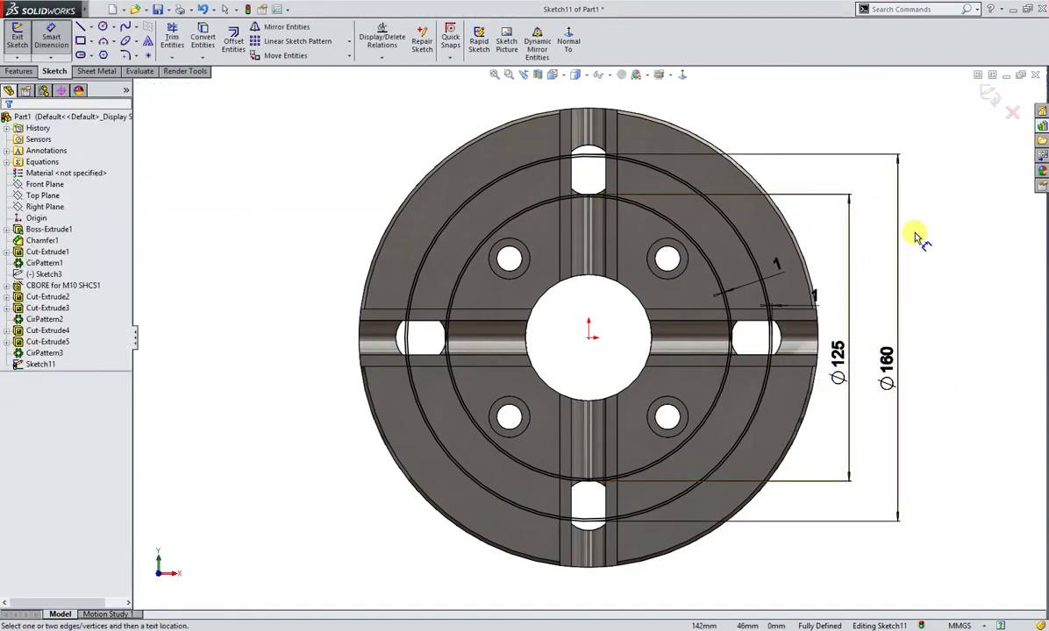
Step: Start an Extruded Cut from Sketch11 and pick the first thin ring region
{"action": "key", "text": "s"}
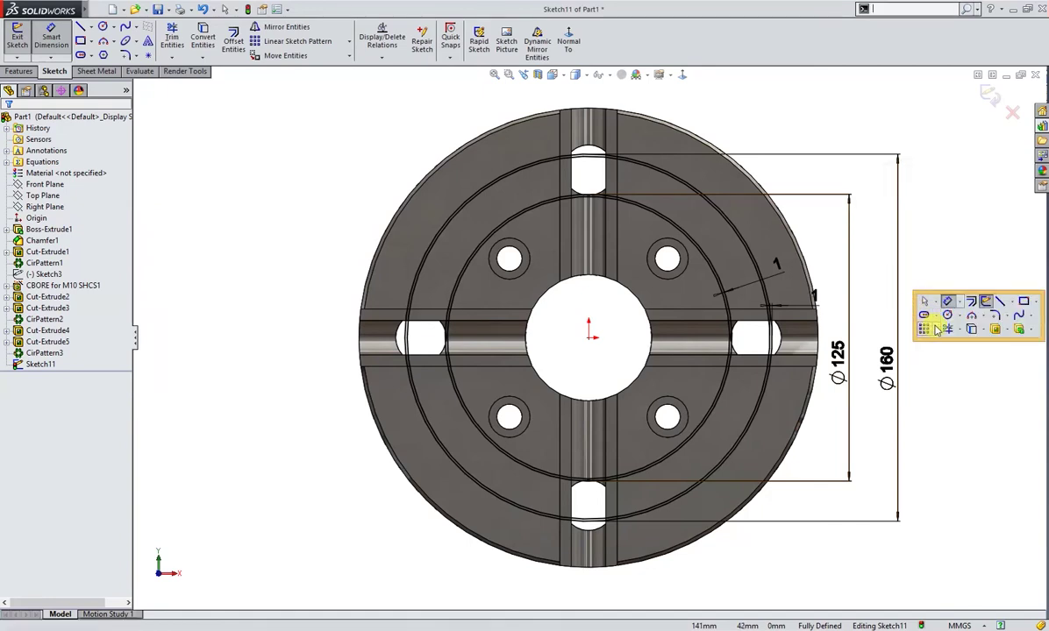
{"action": "left_click", "coordinate": [995, 329]}
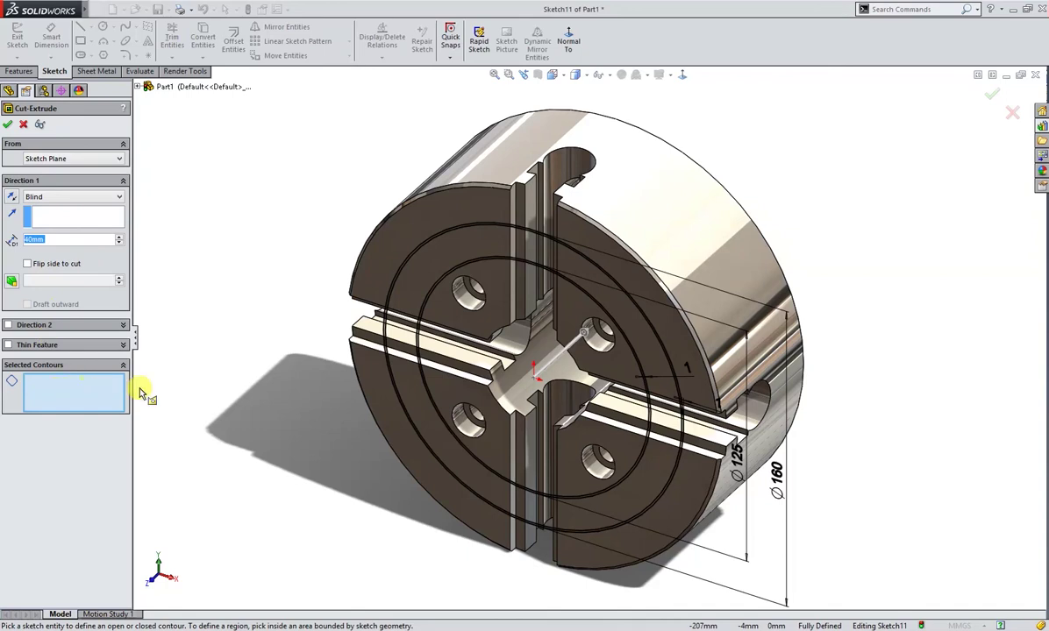
{"action": "key", "text": "ctrl+8"}
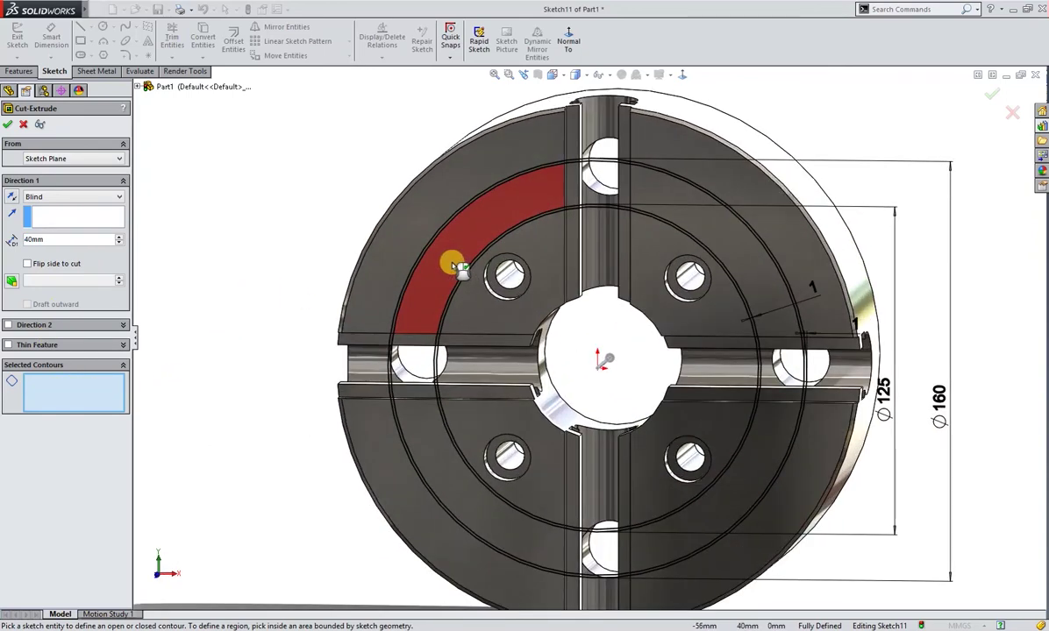
{"action": "scroll", "coordinate": [439, 272], "scroll_direction": "down", "scroll_amount": 3}
{"action": "scroll", "coordinate": [428, 277], "scroll_direction": "down", "scroll_amount": 2}
{"action": "scroll", "coordinate": [428, 283], "scroll_direction": "down", "scroll_amount": 2}
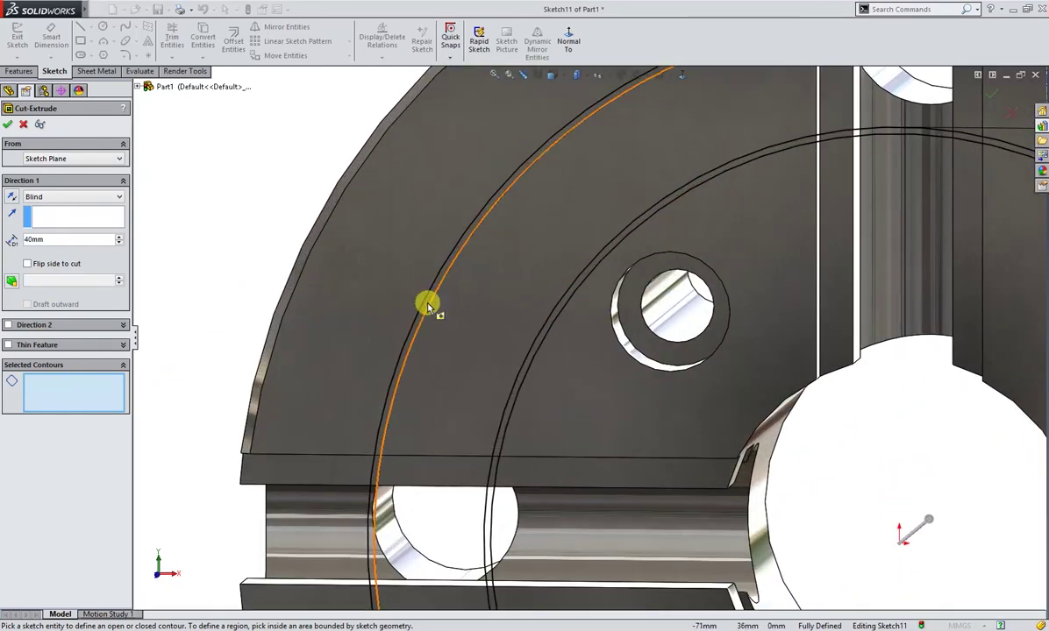
{"action": "scroll", "coordinate": [421, 319], "scroll_direction": "down", "scroll_amount": 1}
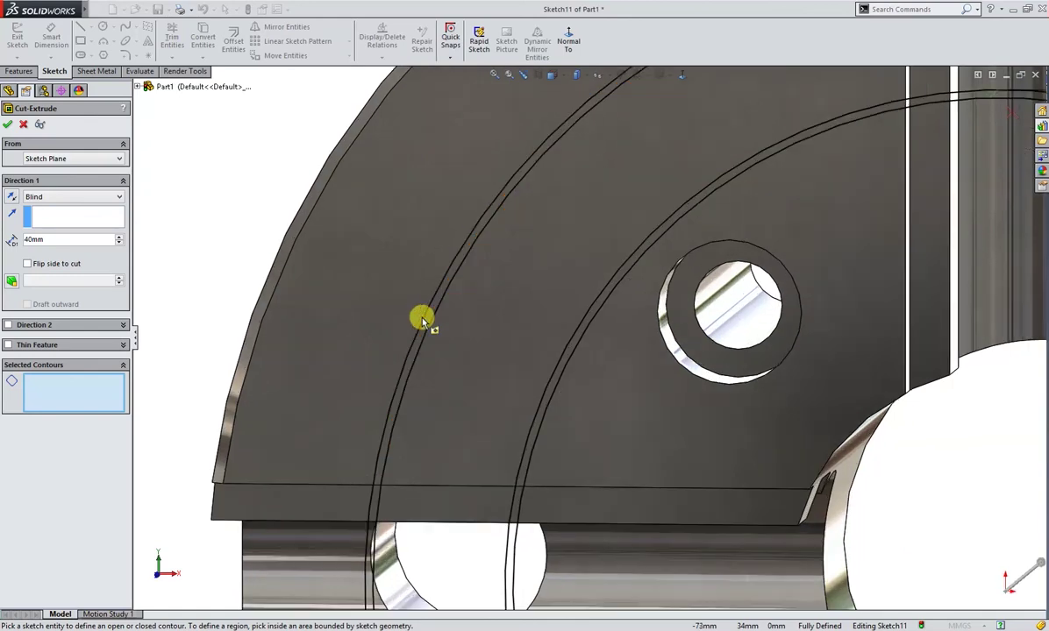
{"action": "scroll", "coordinate": [421, 320], "scroll_direction": "down", "scroll_amount": 1}
{"action": "left_click", "coordinate": [428, 334]}
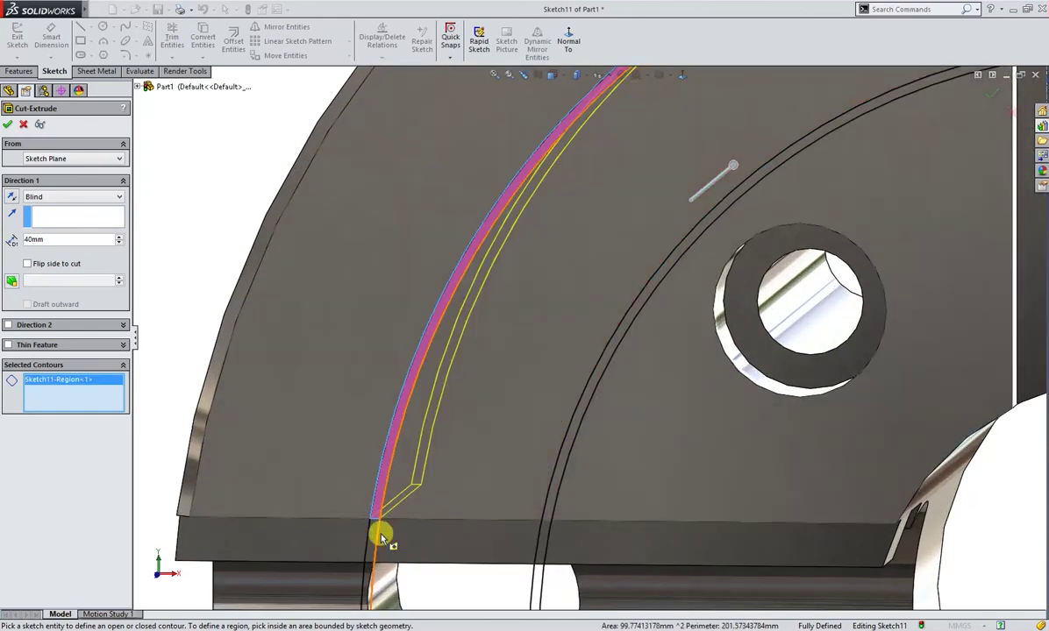
Step: Add the remaining three thin ring regions as cut contours
{"action": "scroll", "coordinate": [383, 536], "scroll_direction": "up", "scroll_amount": 1}
{"action": "scroll", "coordinate": [416, 547], "scroll_direction": "up", "scroll_amount": 1}
{"action": "scroll", "coordinate": [454, 534], "scroll_direction": "down", "scroll_amount": 1}
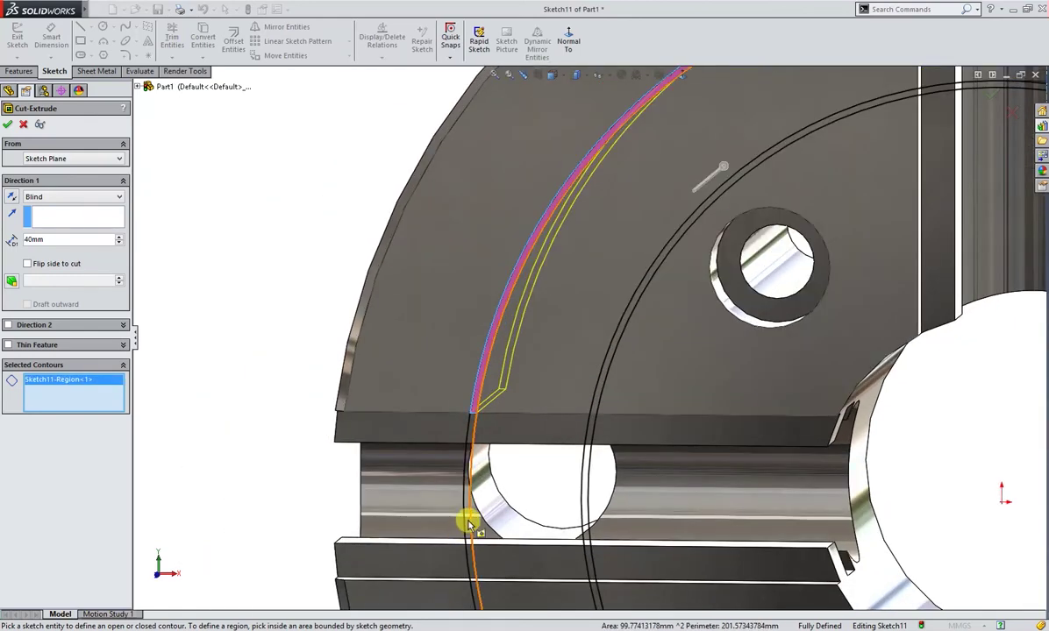
{"action": "scroll", "coordinate": [468, 536], "scroll_direction": "down", "scroll_amount": 1}
{"action": "scroll", "coordinate": [480, 548], "scroll_direction": "down", "scroll_amount": 1}
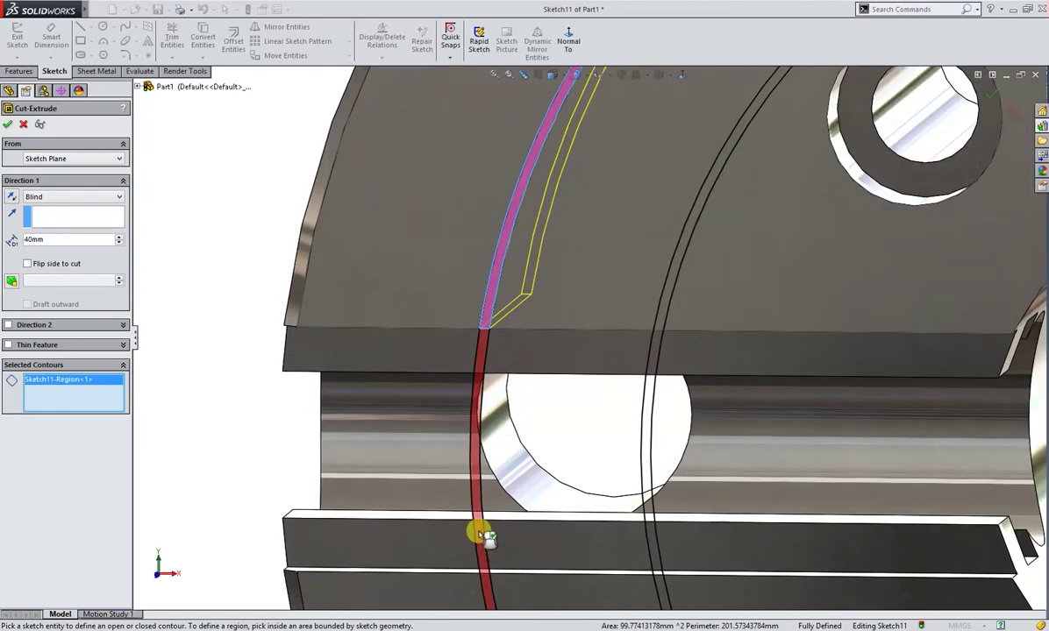
{"action": "left_click", "coordinate": [498, 554]}
{"action": "scroll", "coordinate": [532, 527], "scroll_direction": "up", "scroll_amount": 1}
{"action": "scroll", "coordinate": [628, 470], "scroll_direction": "down", "scroll_amount": 1}
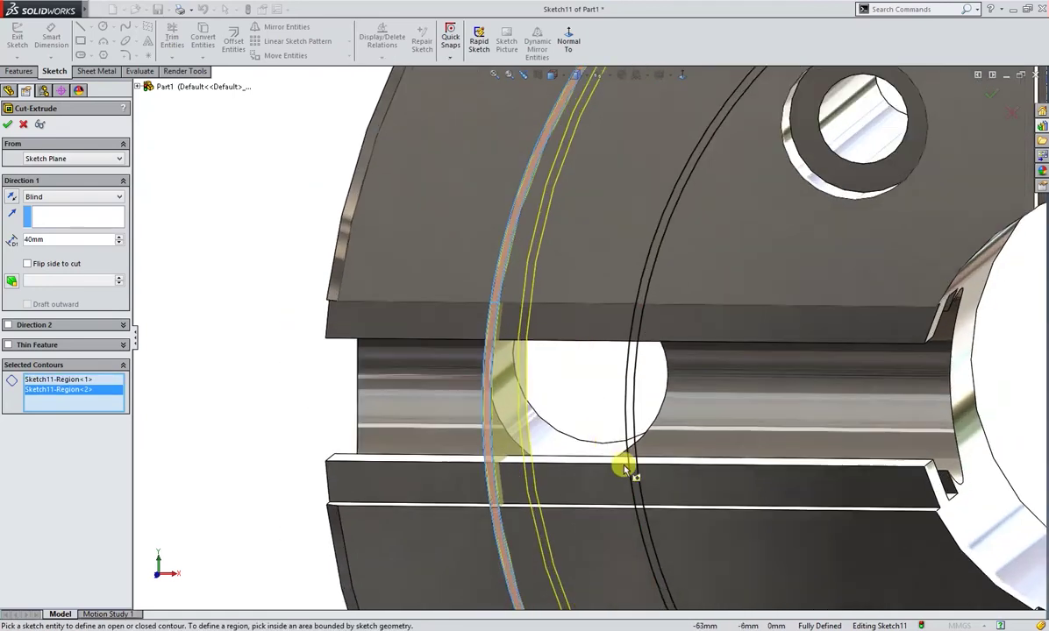
{"action": "scroll", "coordinate": [628, 478], "scroll_direction": "down", "scroll_amount": 1}
{"action": "left_click", "coordinate": [639, 524]}
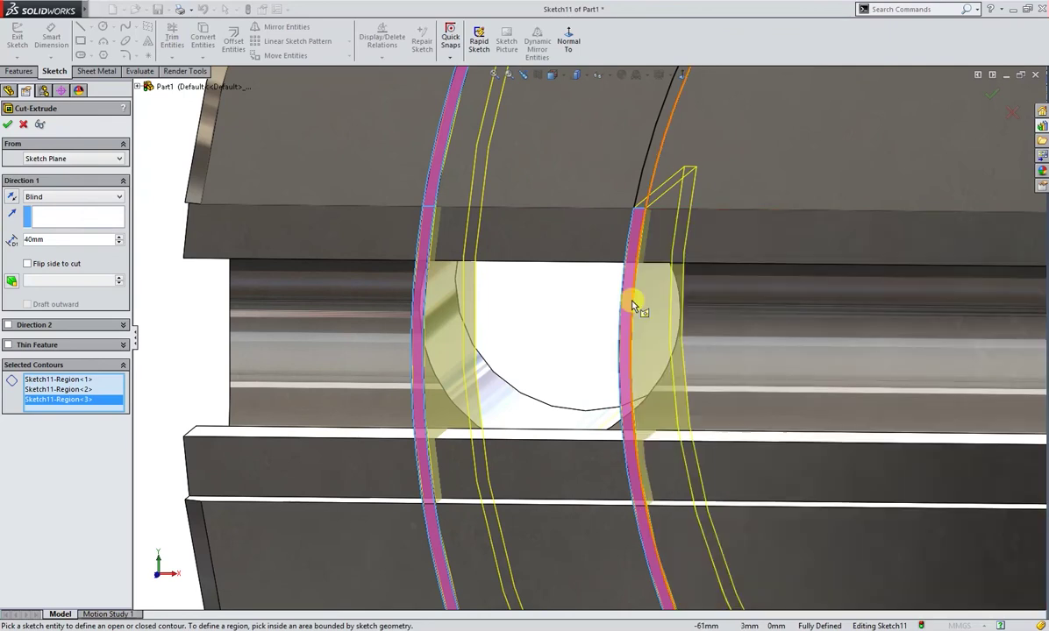
{"action": "left_click", "coordinate": [656, 247]}
Step: Set the blind cut depth to 1 mm and apply the groove cut
{"action": "scroll", "coordinate": [666, 375], "scroll_direction": "up", "scroll_amount": 1}
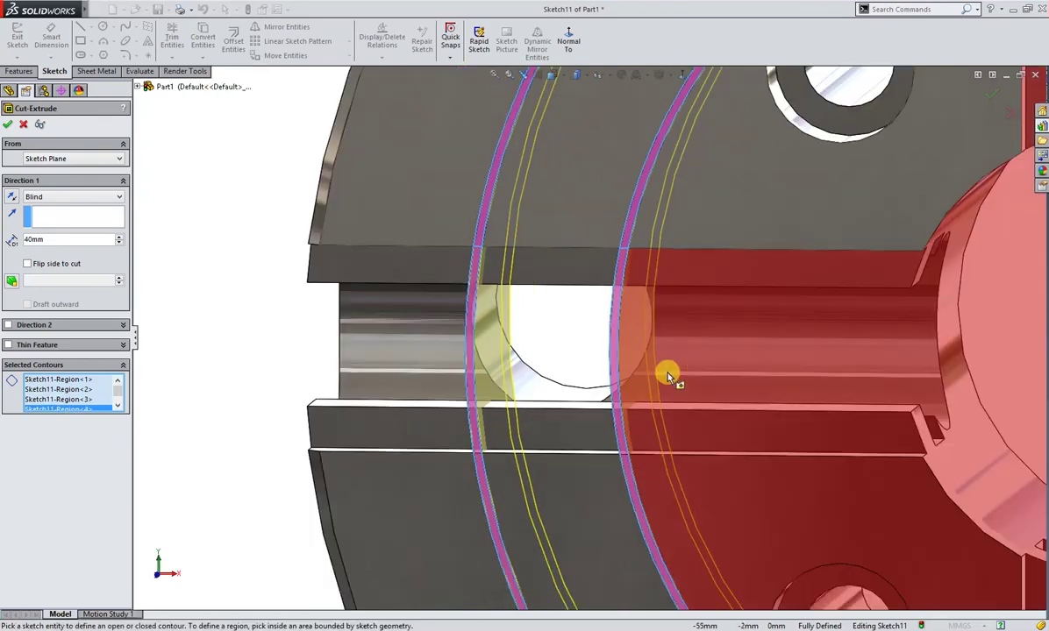
{"action": "key", "text": "ctrl+8"}
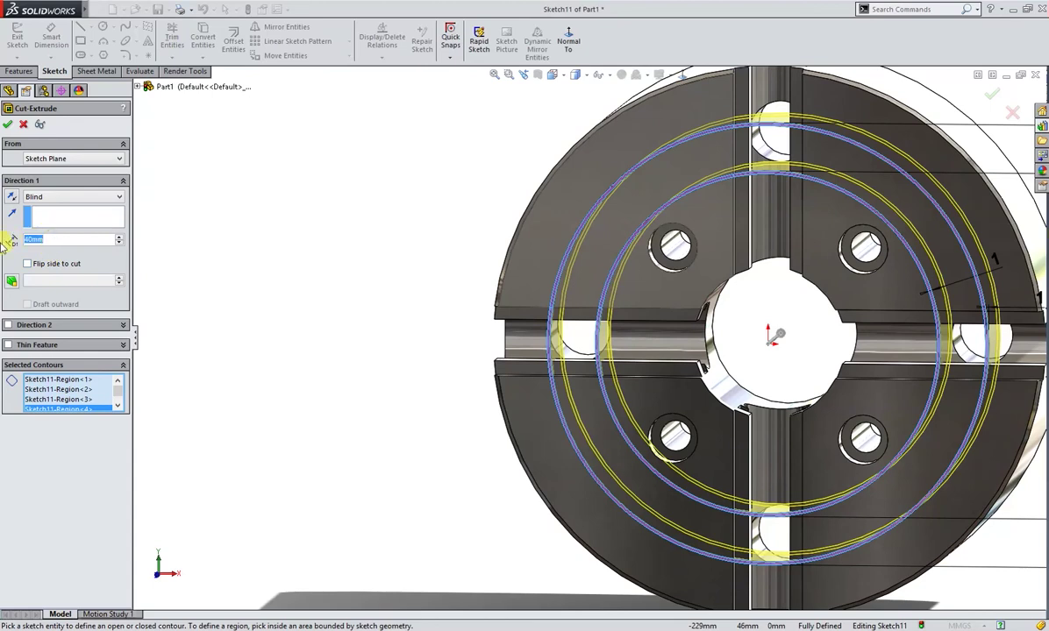
{"action": "type", "text": "1"}
{"action": "key", "text": "Return"}
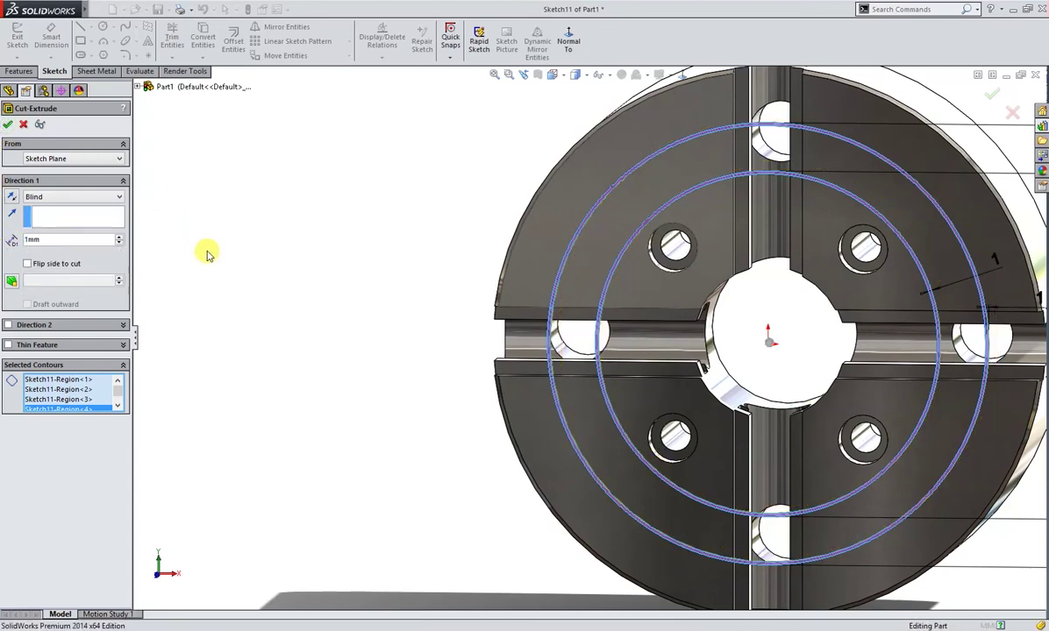
{"action": "key", "text": "Return"}
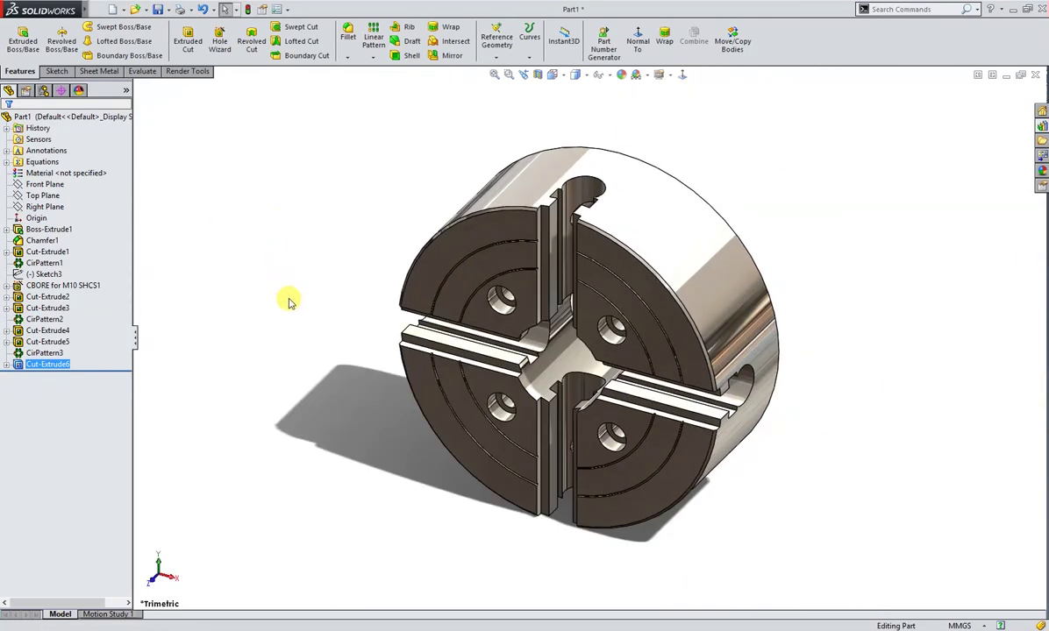
Step: Orbit to inspect the grooves, return to a trimetric view, and open Save As
{"action": "middle_click_drag", "start_coordinate": [290, 302], "coordinate": [303, 325]}
{"action": "right_click_drag", "start_coordinate": [290, 327], "coordinate": [348, 288]}
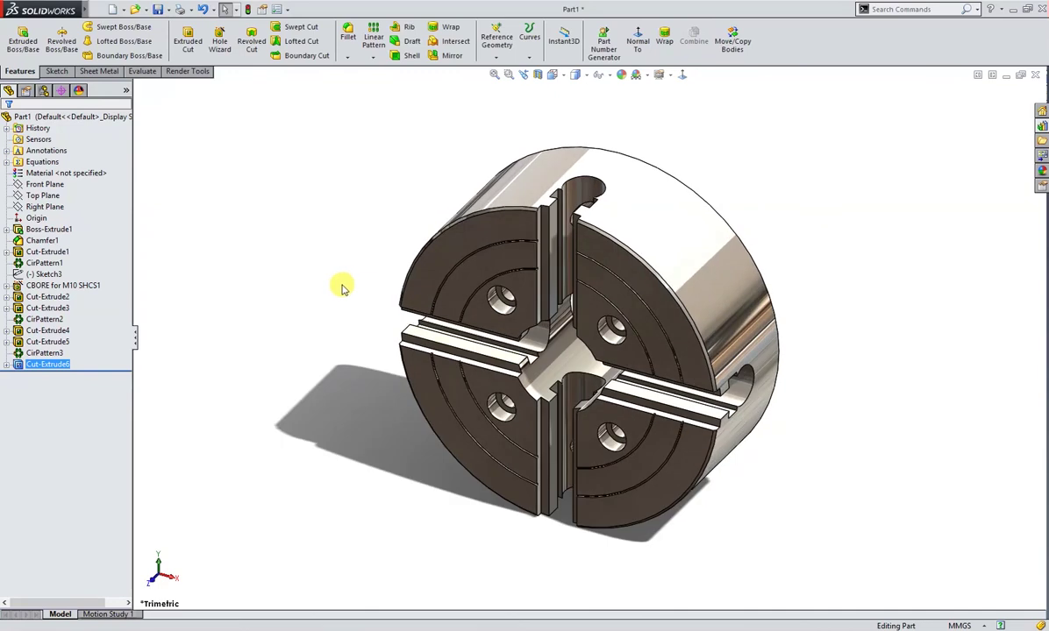
{"action": "left_click", "coordinate": [158, 10]}
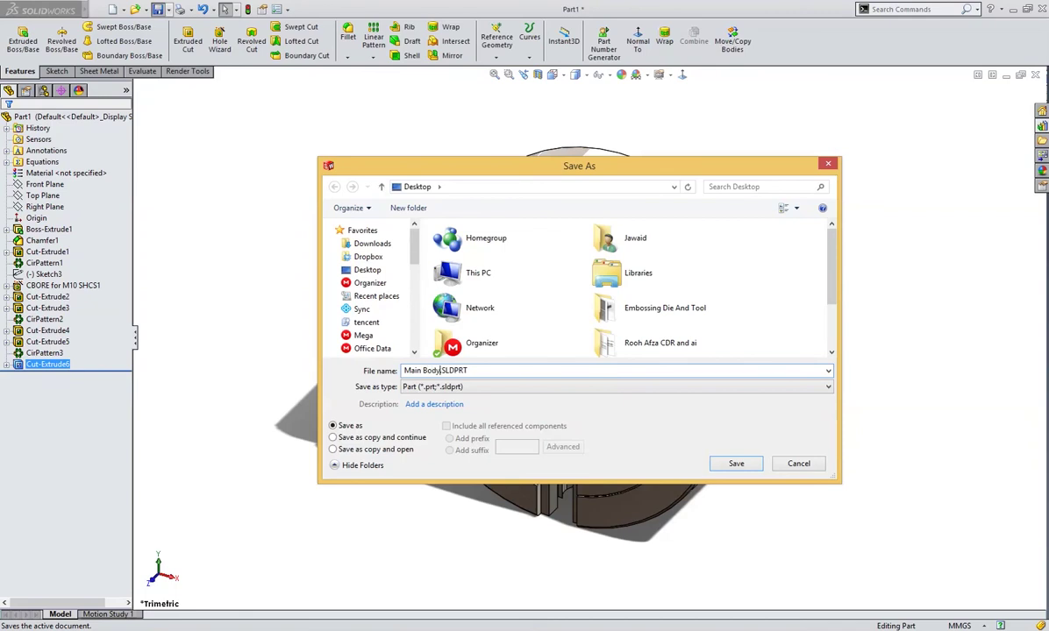
Step: Save the part as Main Body.SLDPRT and orbit to a side view
{"action": "left_click", "coordinate": [727, 467]}
{"action": "mouse_move", "coordinate": [712, 493]}
{"action": "middle_mouse_down"}
{"action": "mouse_move", "coordinate": [688, 519]}
{"action": "mouse_move", "coordinate": [604, 533]}
{"action": "mouse_move", "coordinate": [564, 523]}
{"action": "mouse_move", "coordinate": [603, 486]}
{"action": "mouse_move", "coordinate": [604, 417]}
{"action": "mouse_move", "coordinate": [620, 393]}
{"action": "mouse_move", "coordinate": [660, 412]}
{"action": "mouse_move", "coordinate": [650, 458]}
{"action": "mouse_move", "coordinate": [657, 433]}
{"action": "middle_mouse_up"}
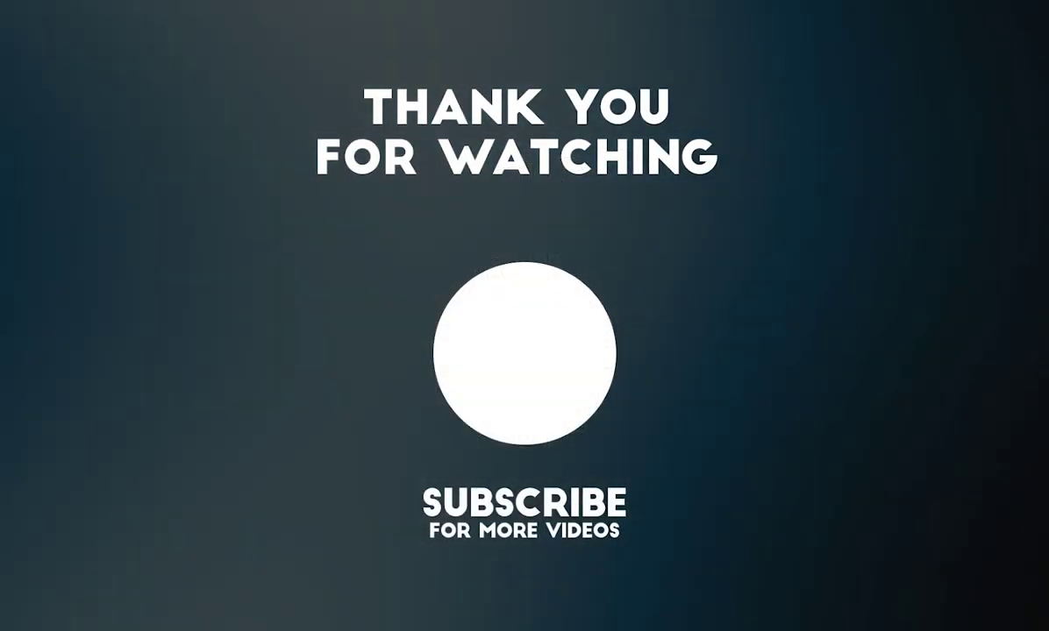